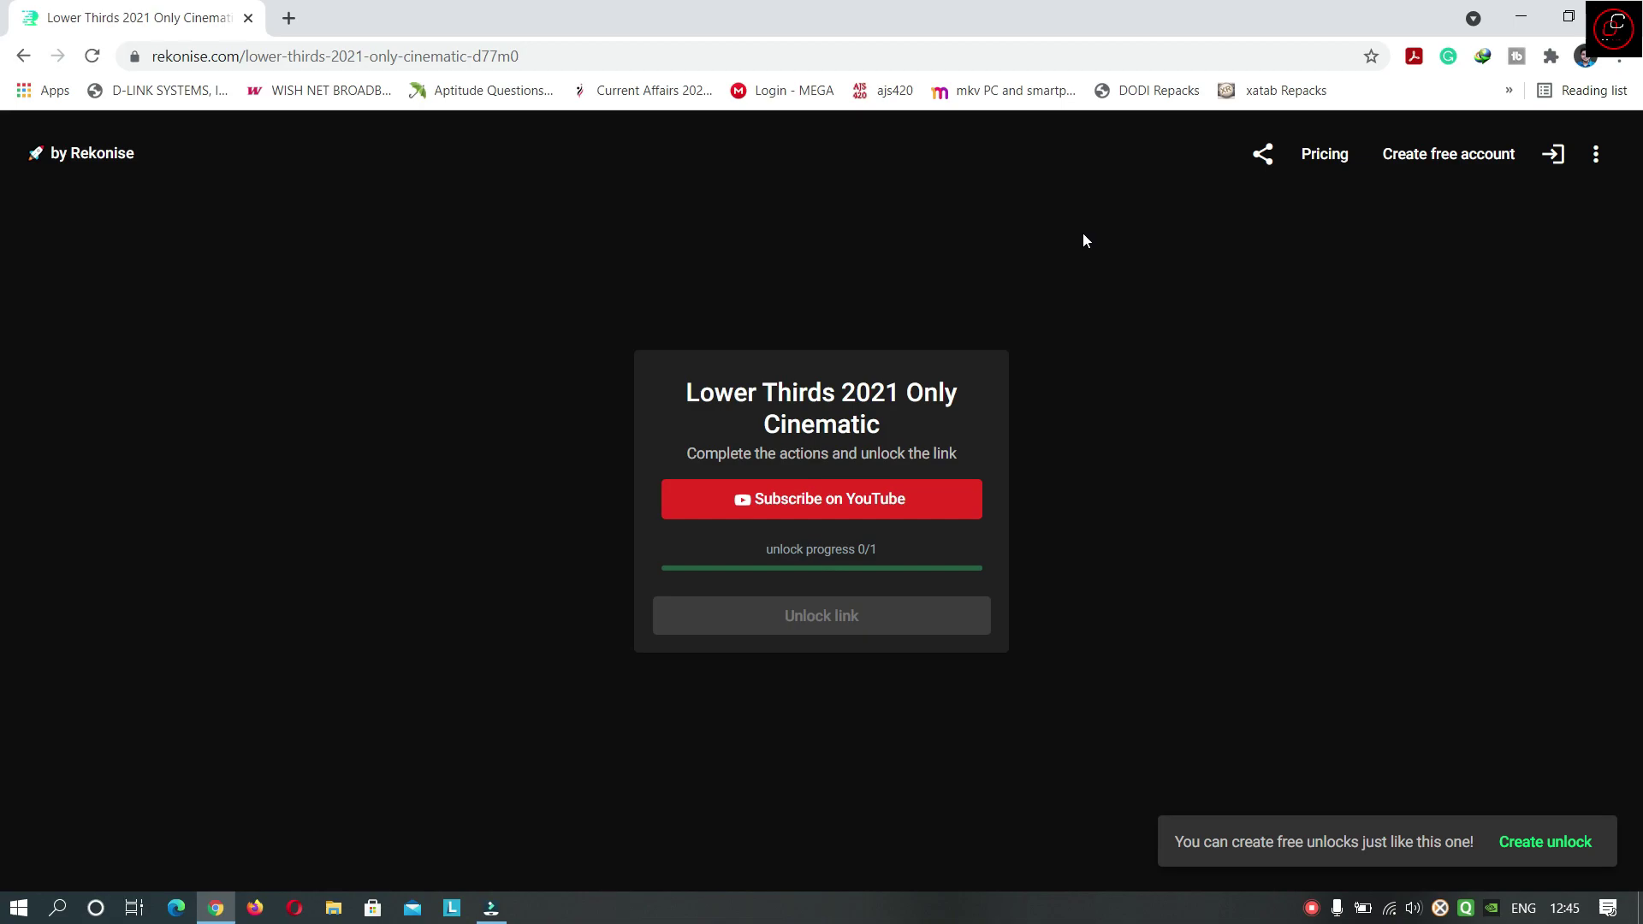
# Step: Subscribe to the Only Cinematic YouTube channel and unlock the Lower Thirds 2021 Only Cinematic download link
pyautogui.click(943, 506)
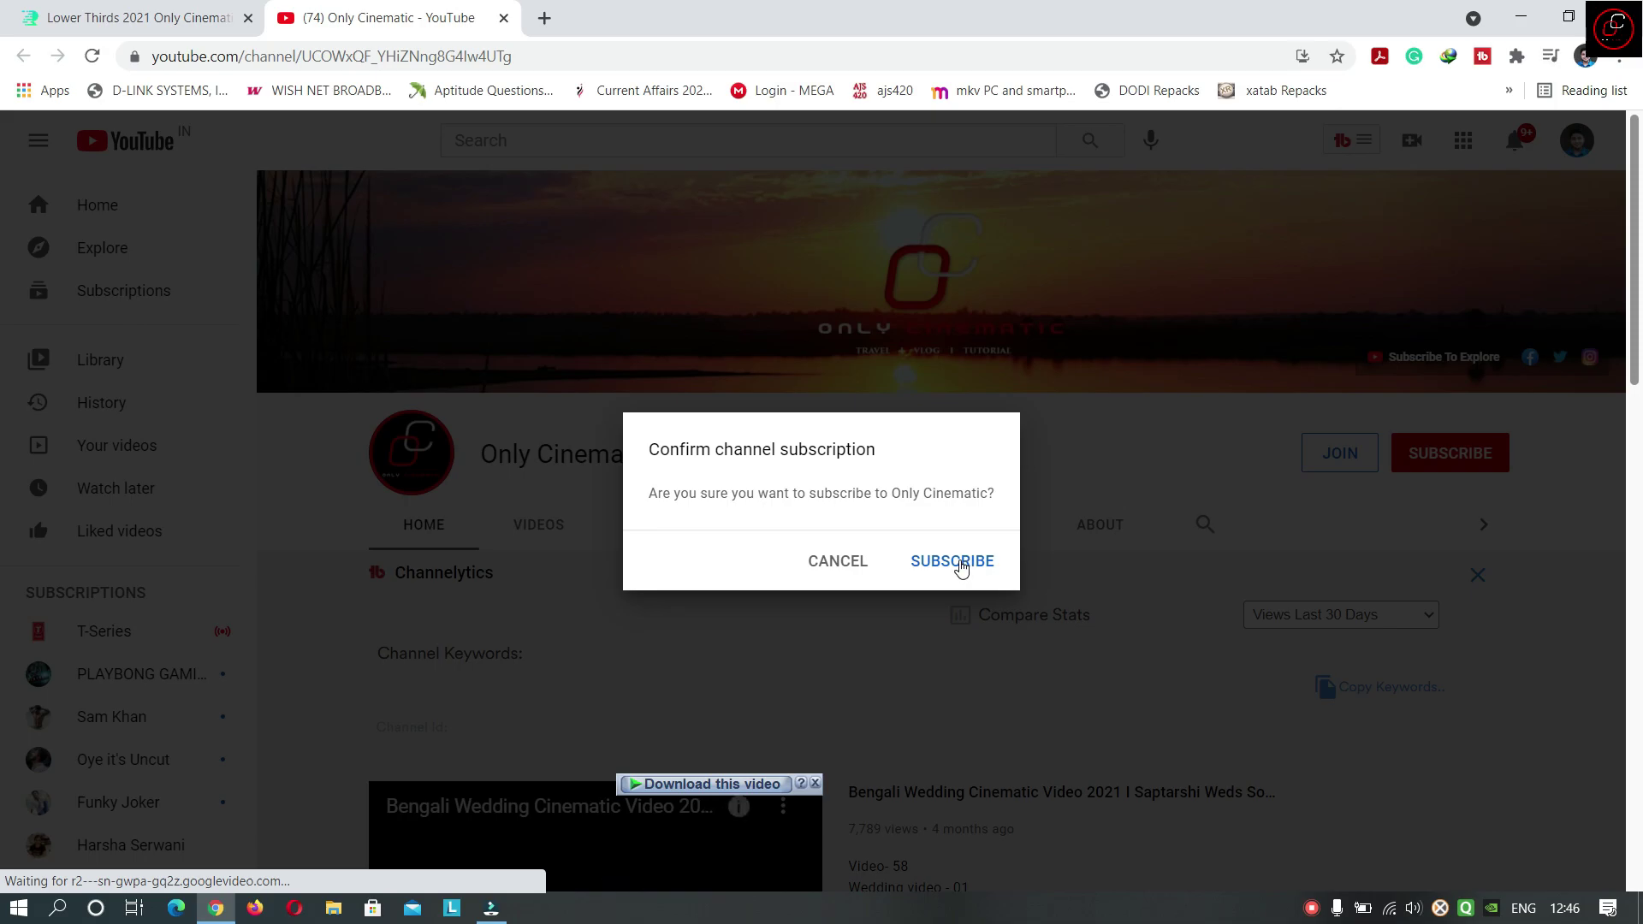
pyautogui.click(952, 562)
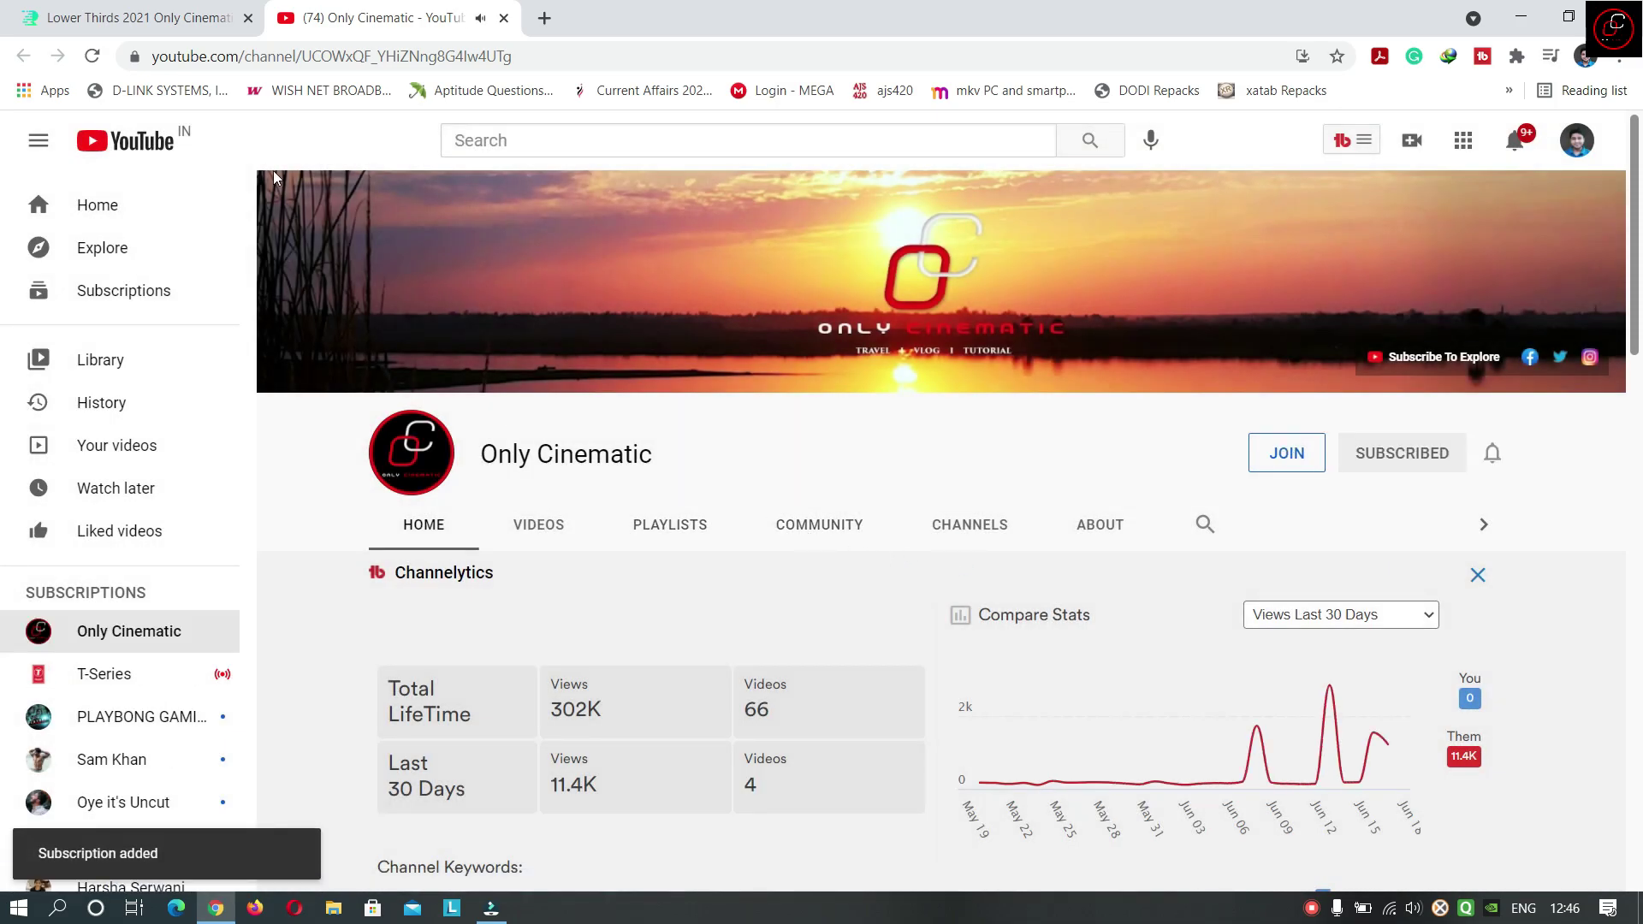
pyautogui.click(504, 18)
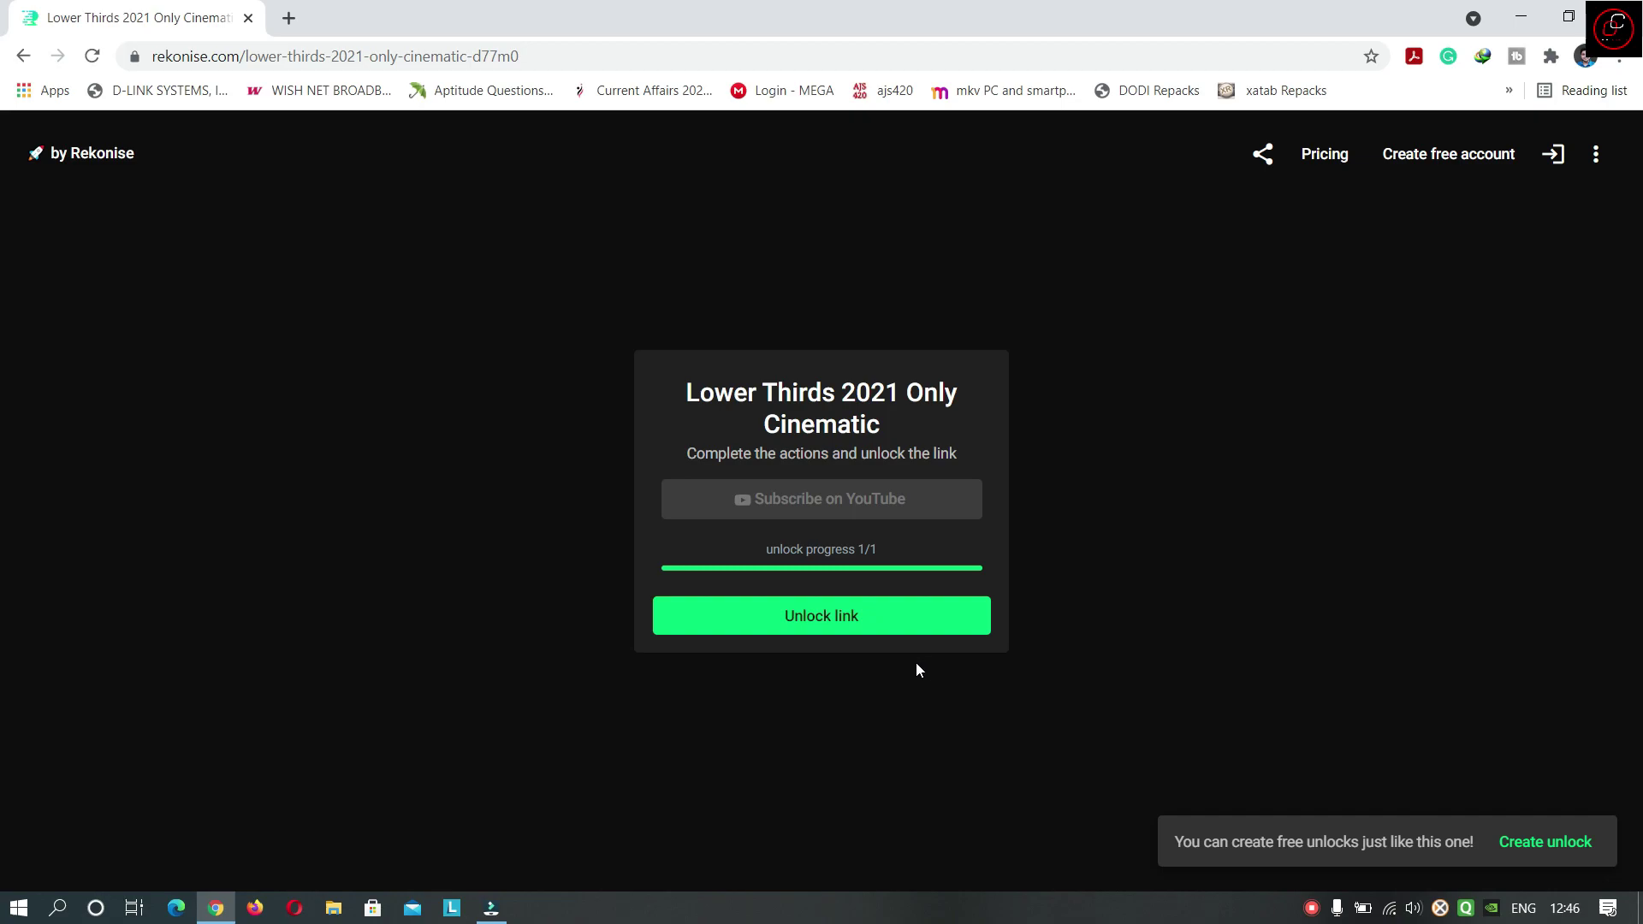
pyautogui.click(890, 626)
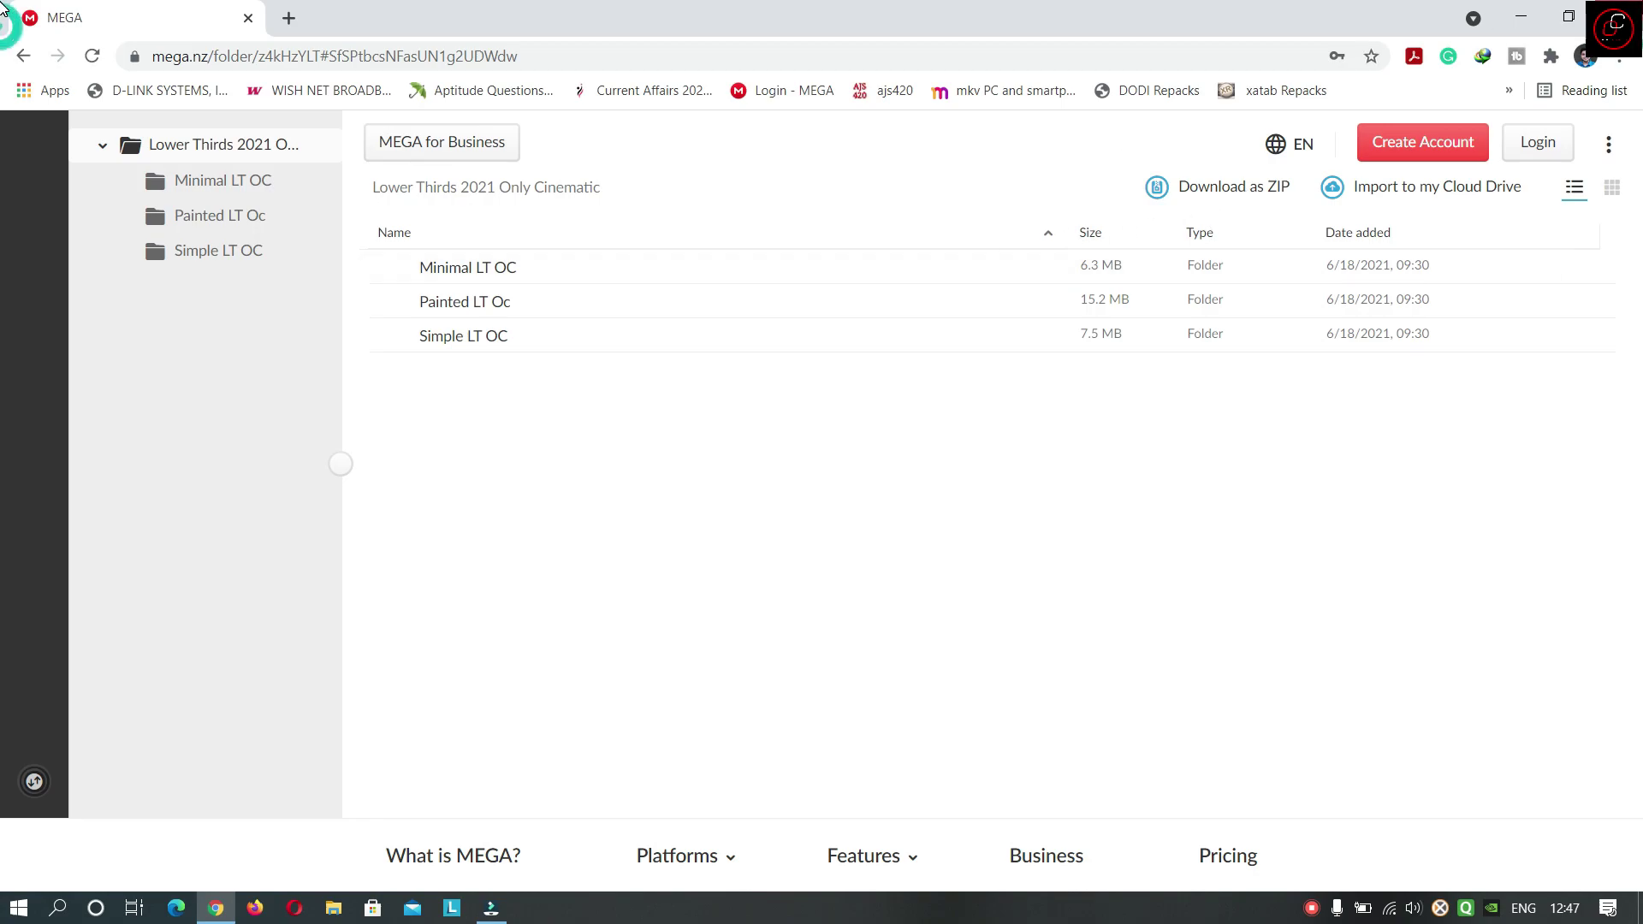
# Step: Examine the Minimal LT OC, Painted LT Oc and Simple LT OC folders inside the desktop's Lower Thirds 2021 Only Cinematic folder
pyautogui.press('super+d')
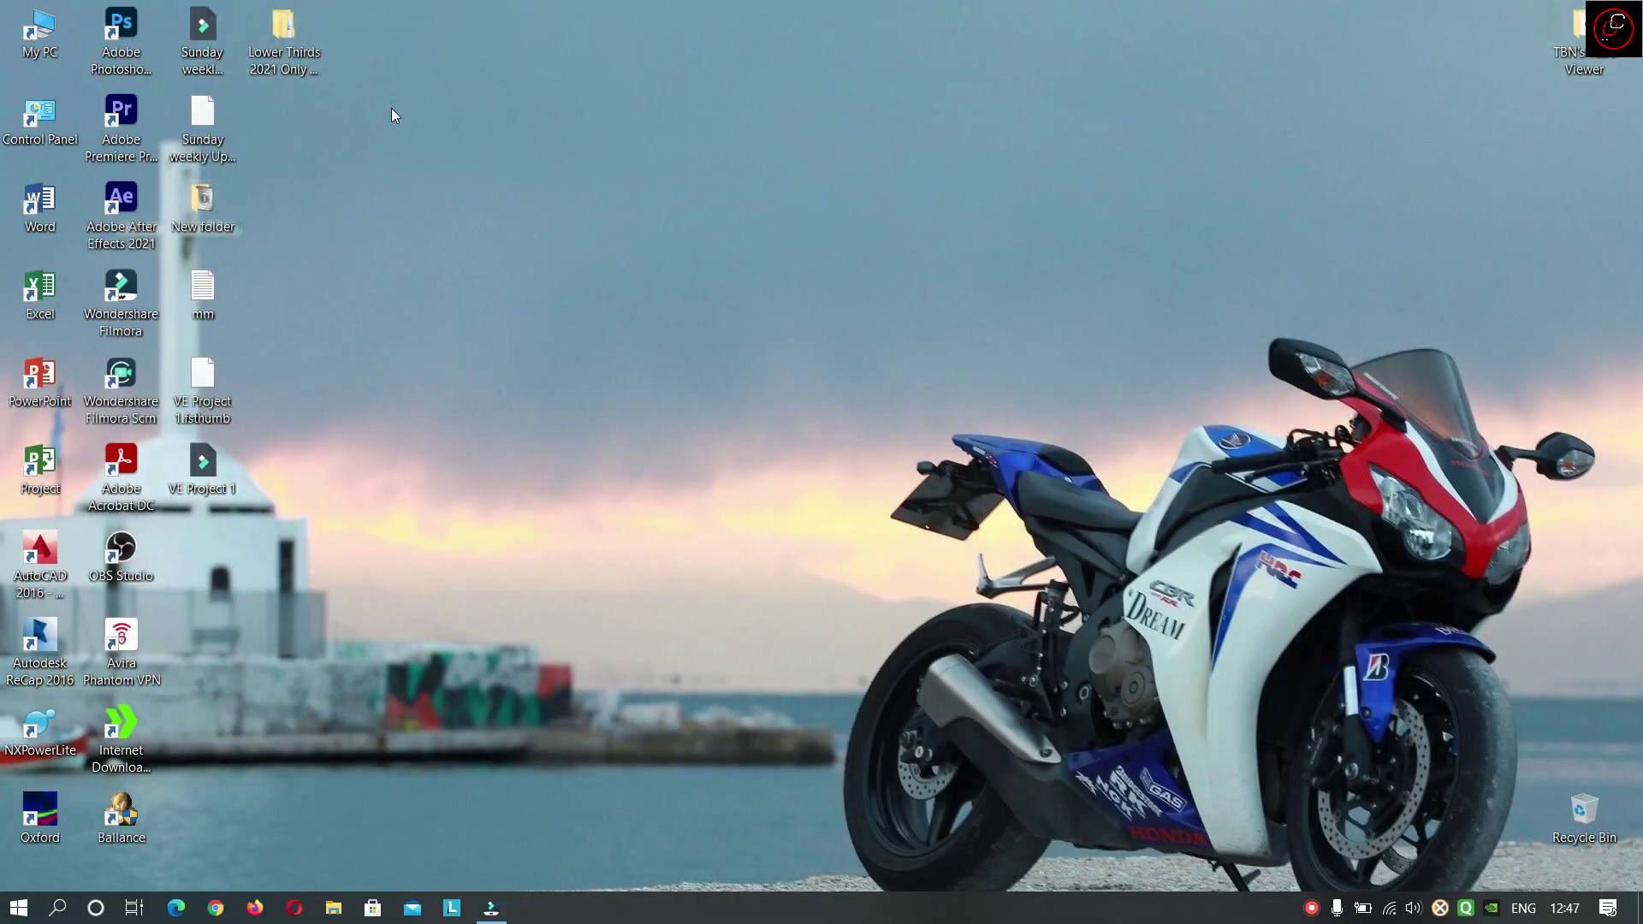
pyautogui.doubleClick(304, 58)
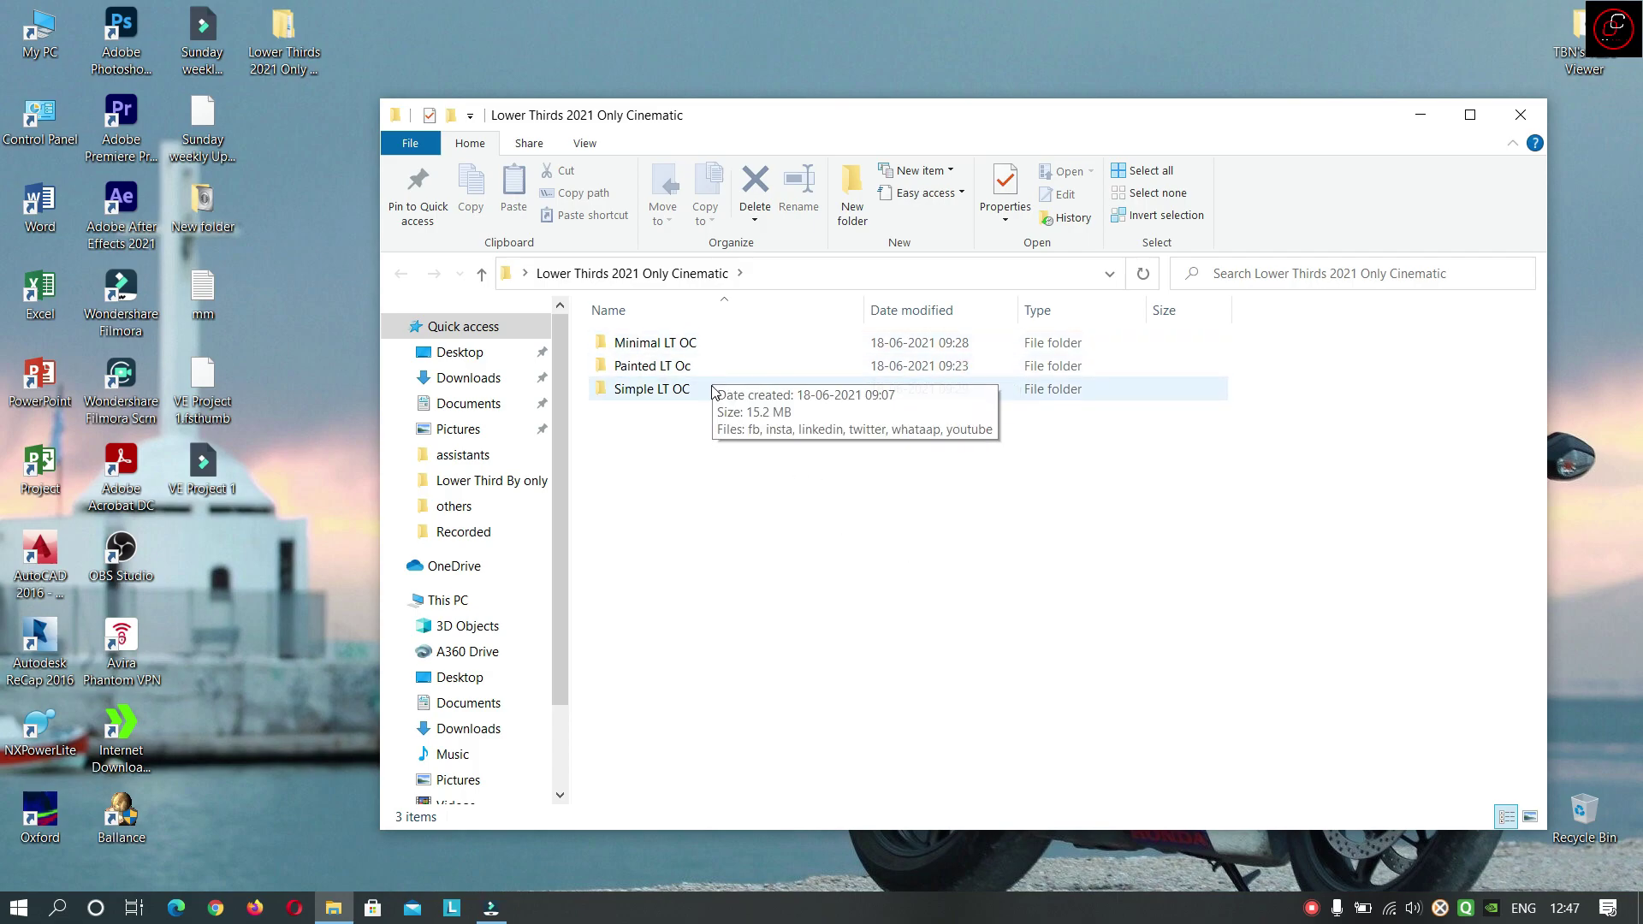
pyautogui.doubleClick(709, 345)
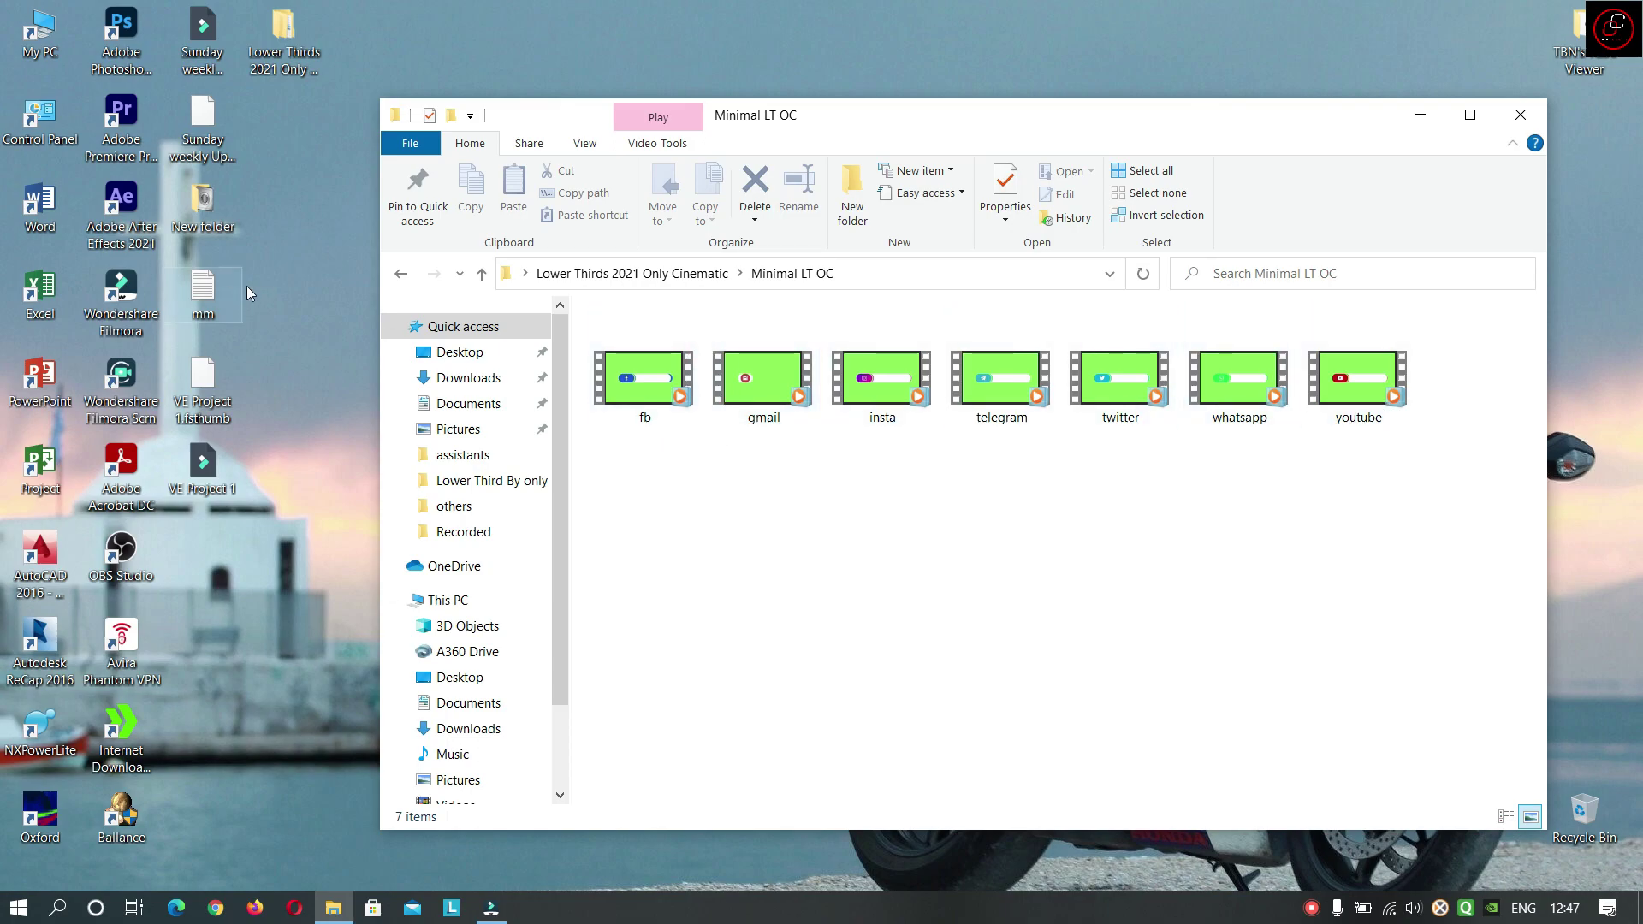
pyautogui.click(401, 273)
pyautogui.doubleClick(676, 366)
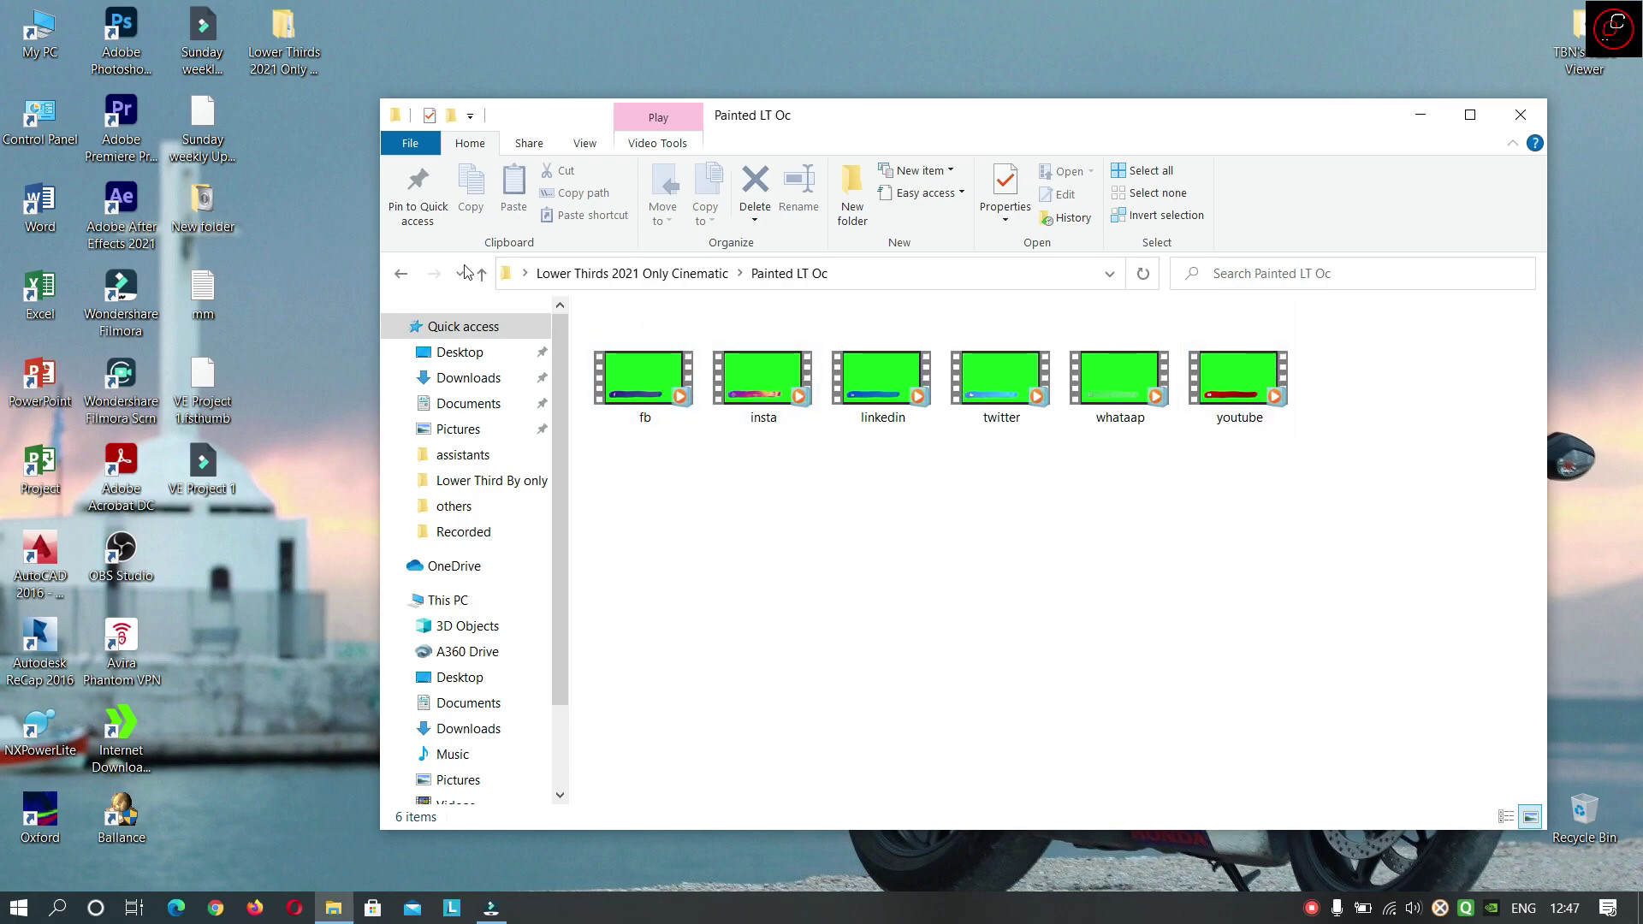
pyautogui.click(400, 273)
pyautogui.doubleClick(659, 396)
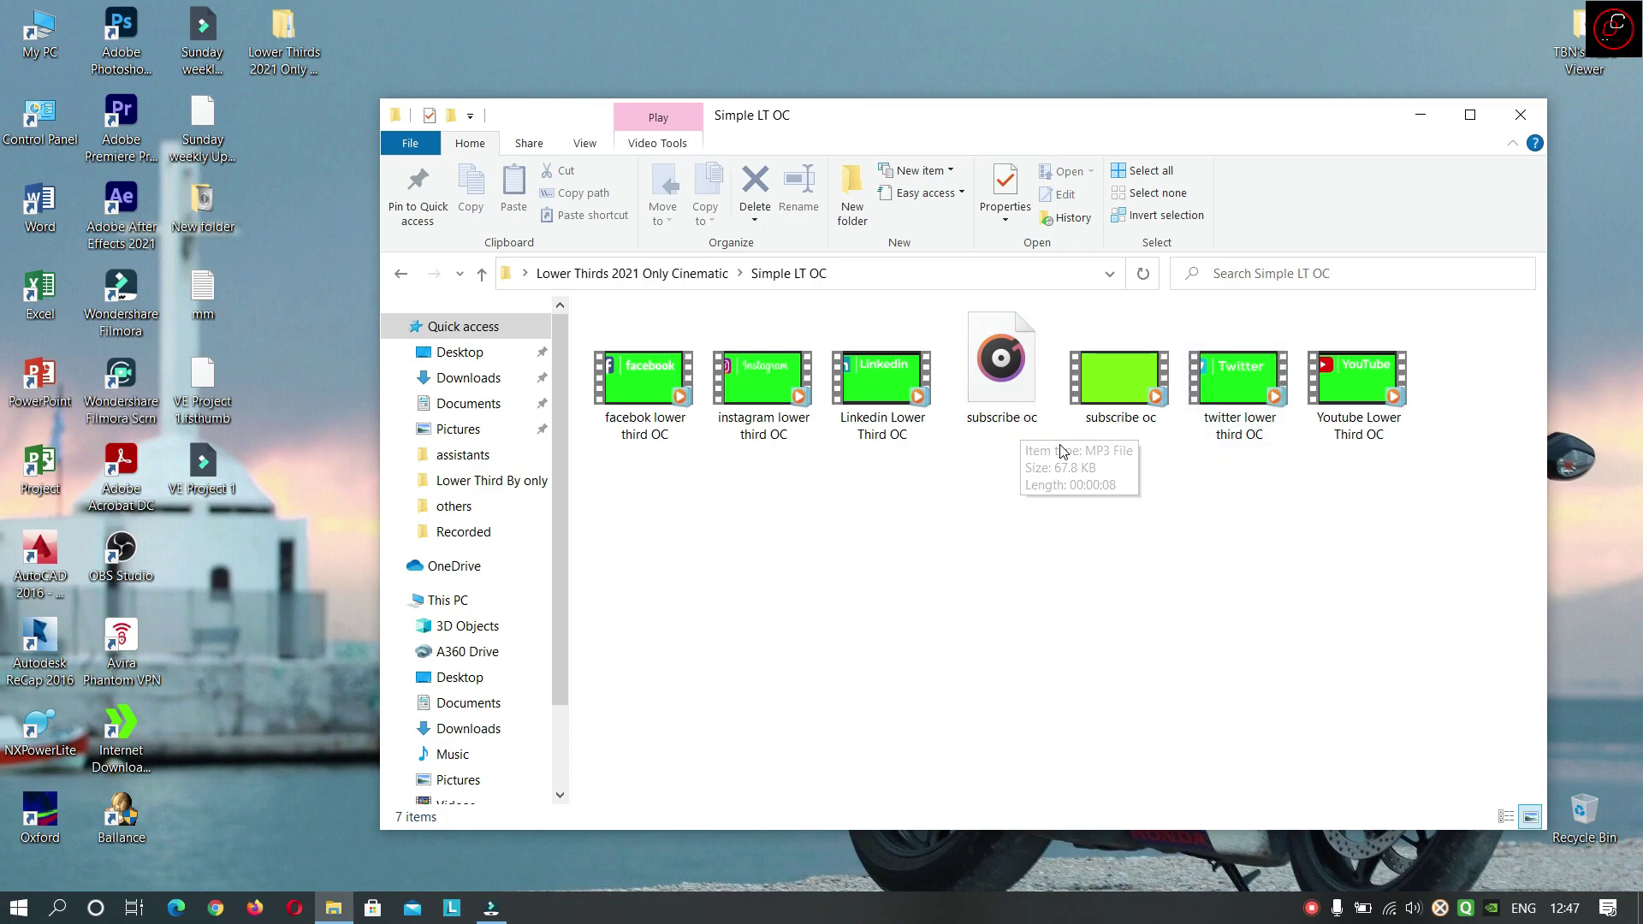
pyautogui.click(1522, 116)
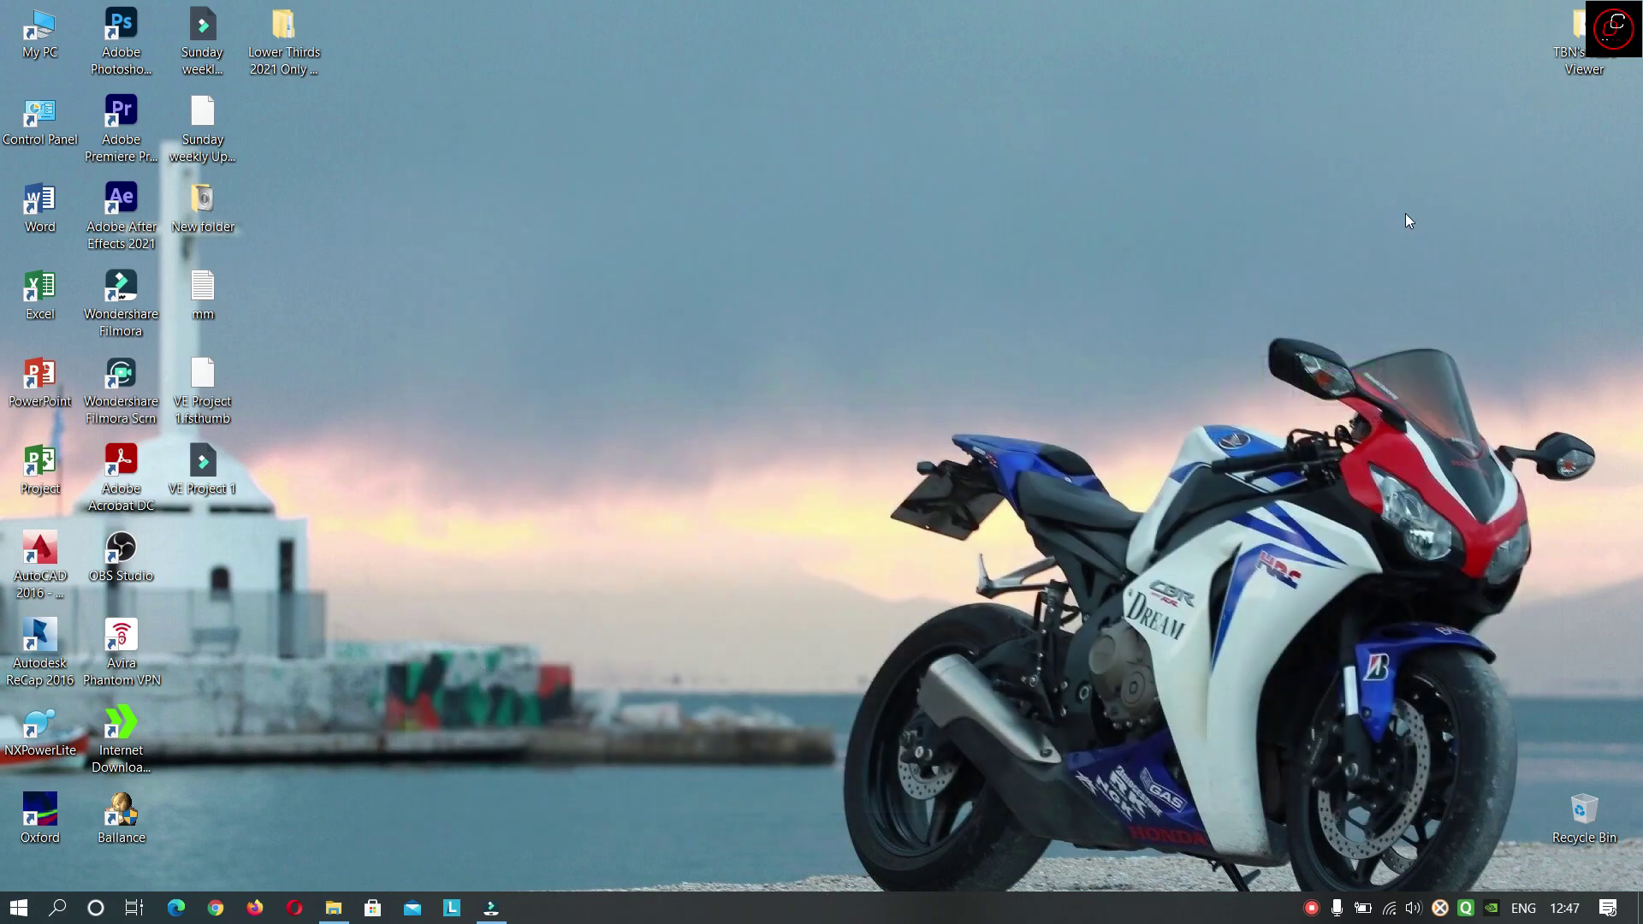
# Step: Switch to Wondershare Filmora and preview the production ID_4035236 clip from the project media
pyautogui.click(492, 908)
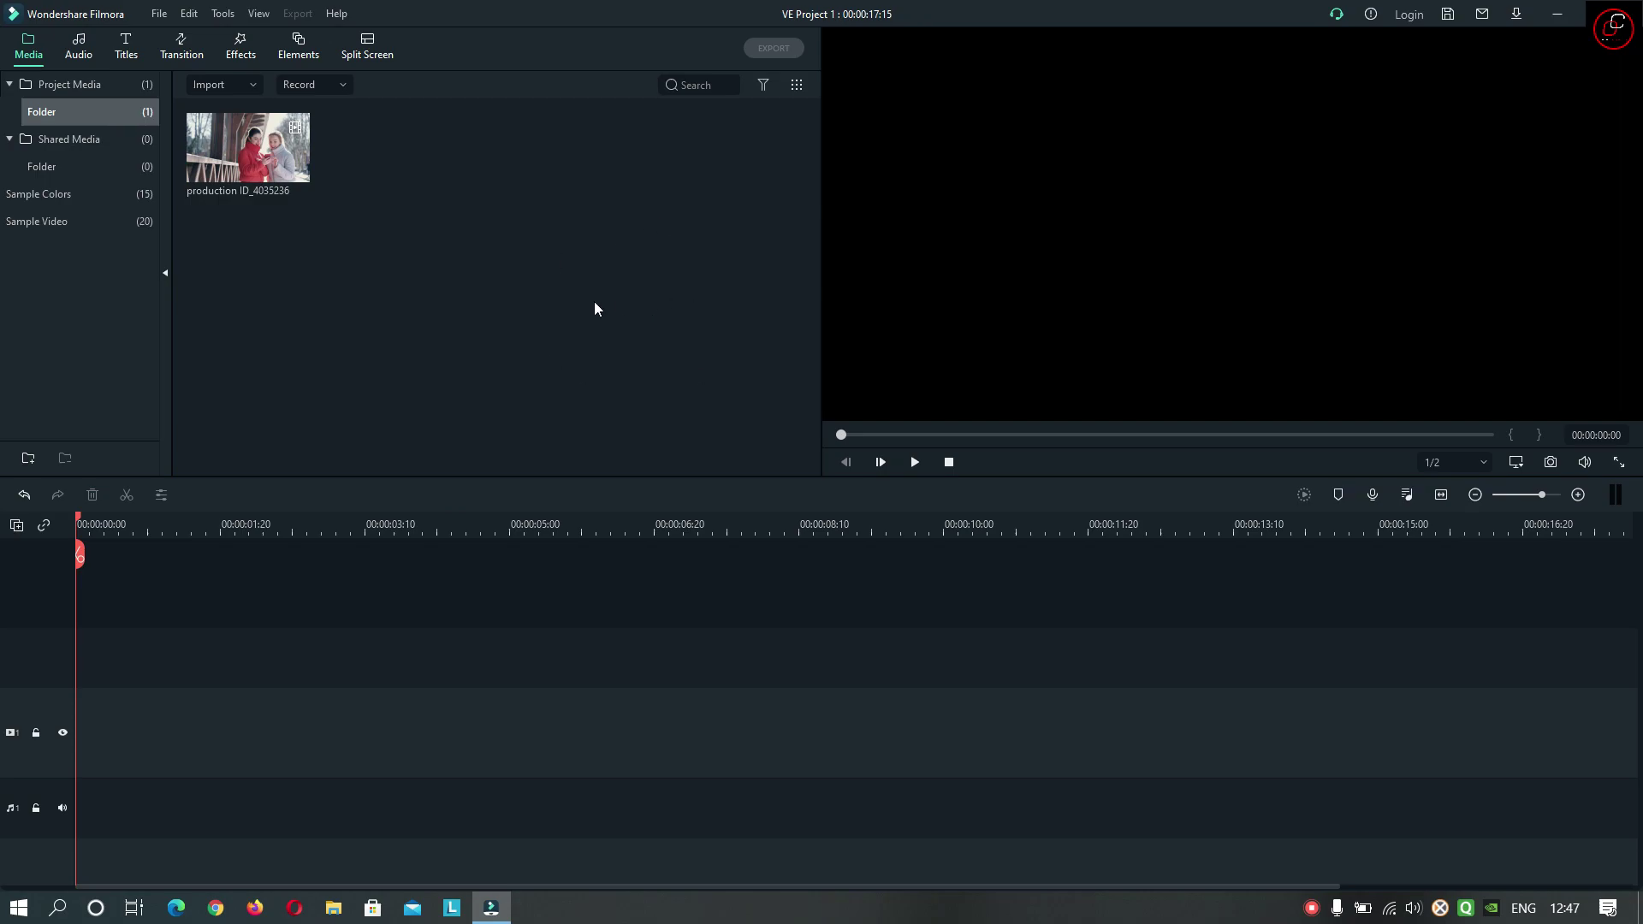
pyautogui.doubleClick(231, 148)
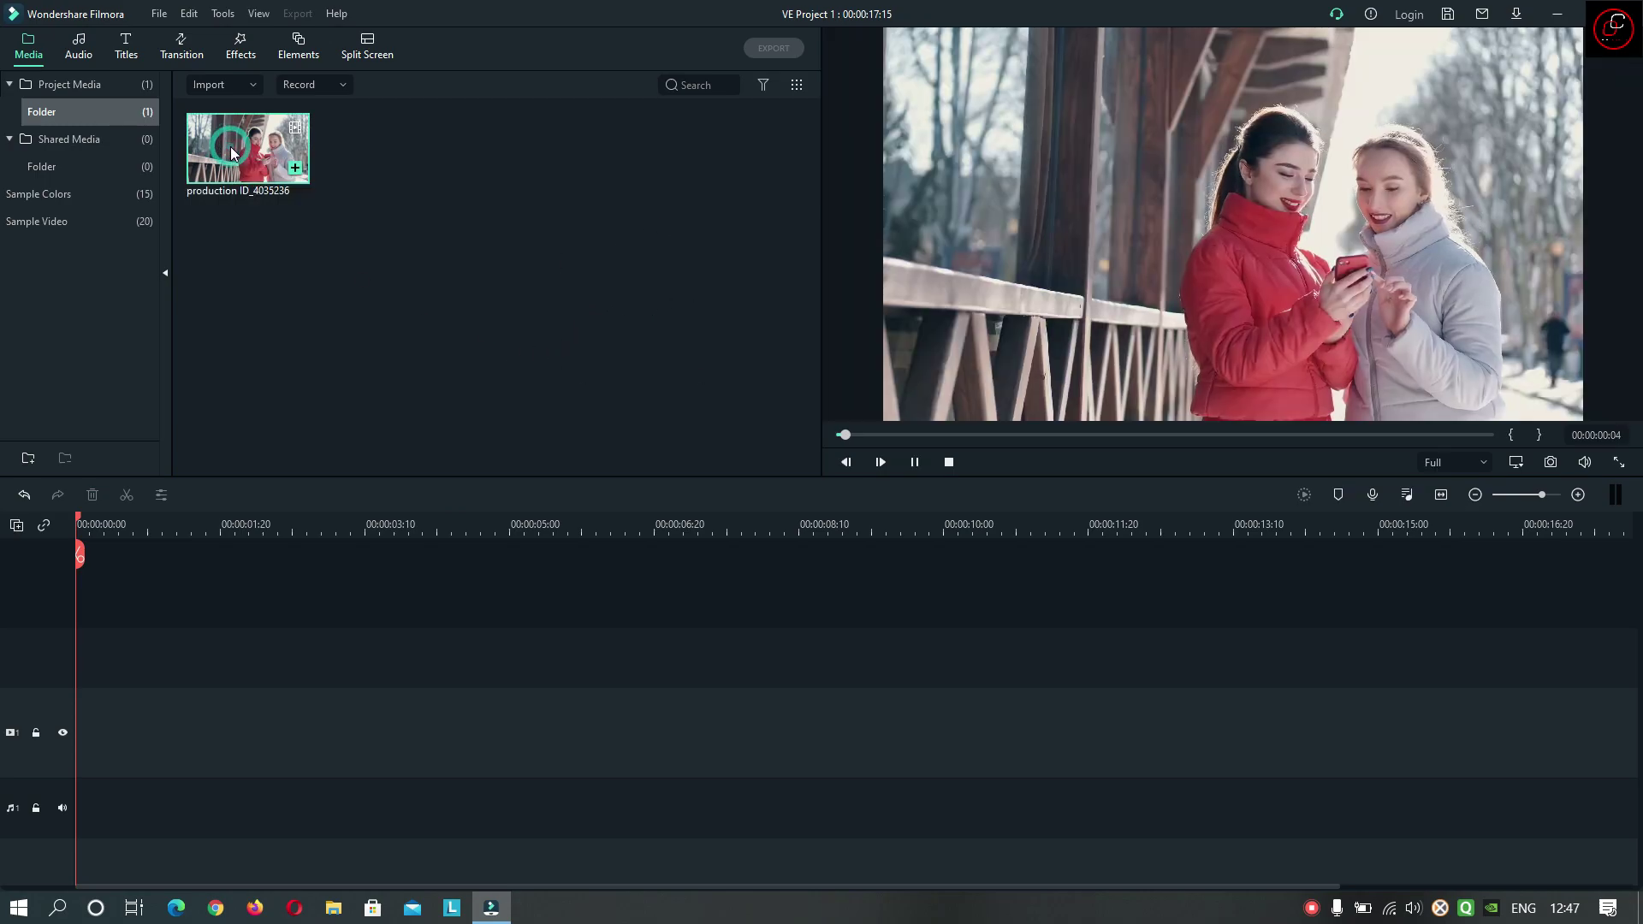
pyautogui.click(523, 275)
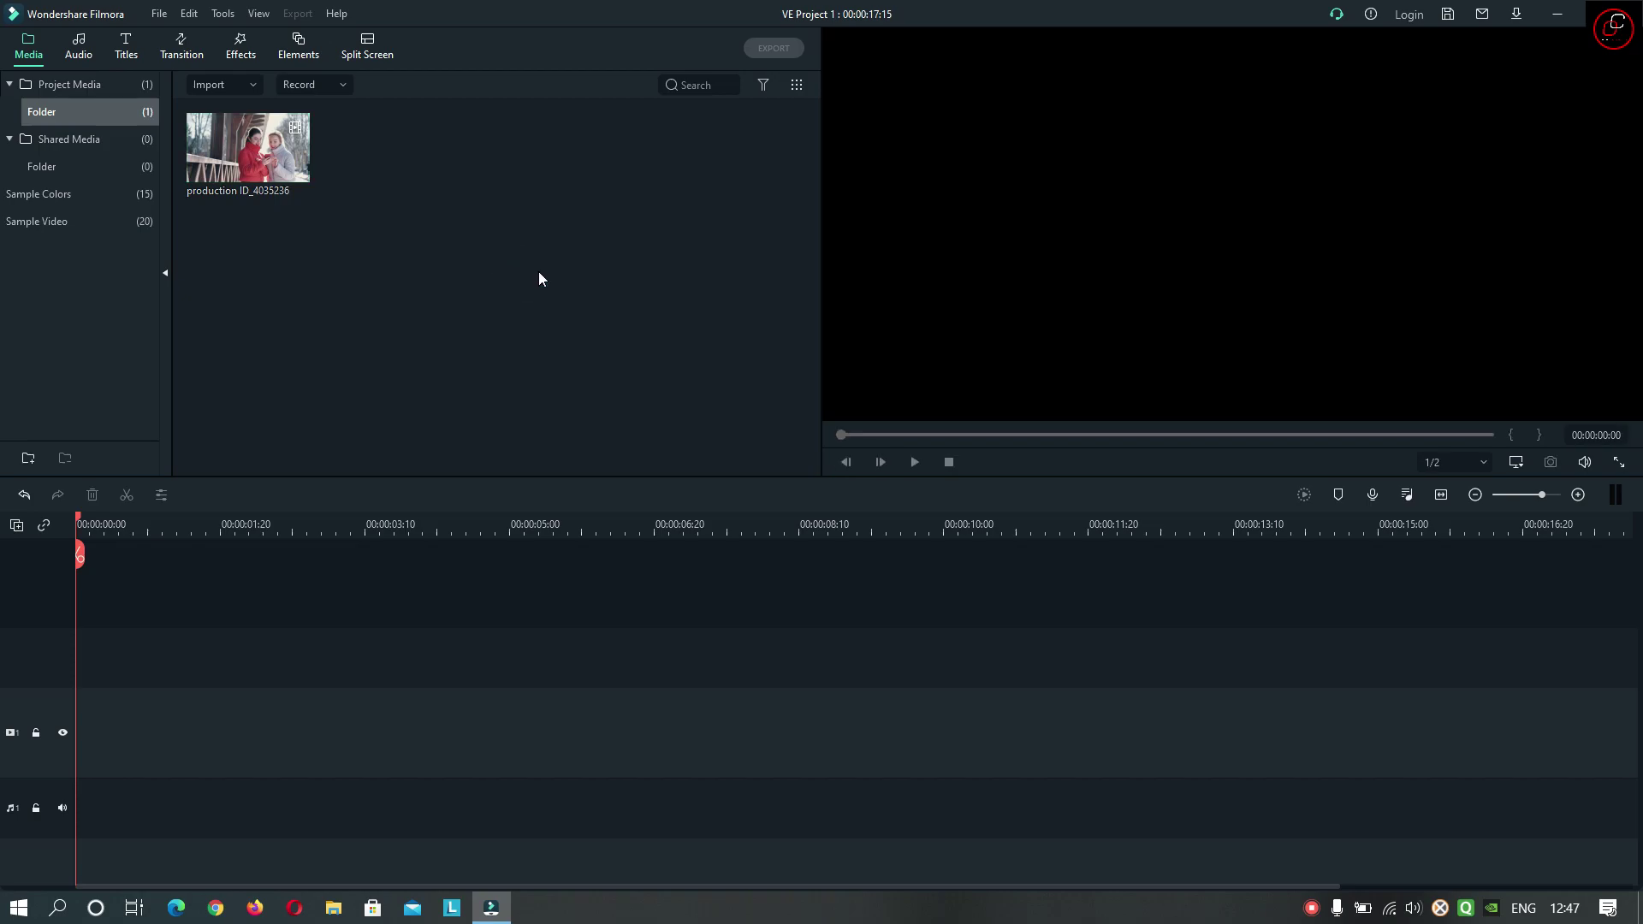
# Step: Import all files from the Simple LT OC folder in Desktop > Lower Thirds 2021 Only Cinematic into the project media
pyautogui.rightClick(539, 275)
pyautogui.click(609, 294)
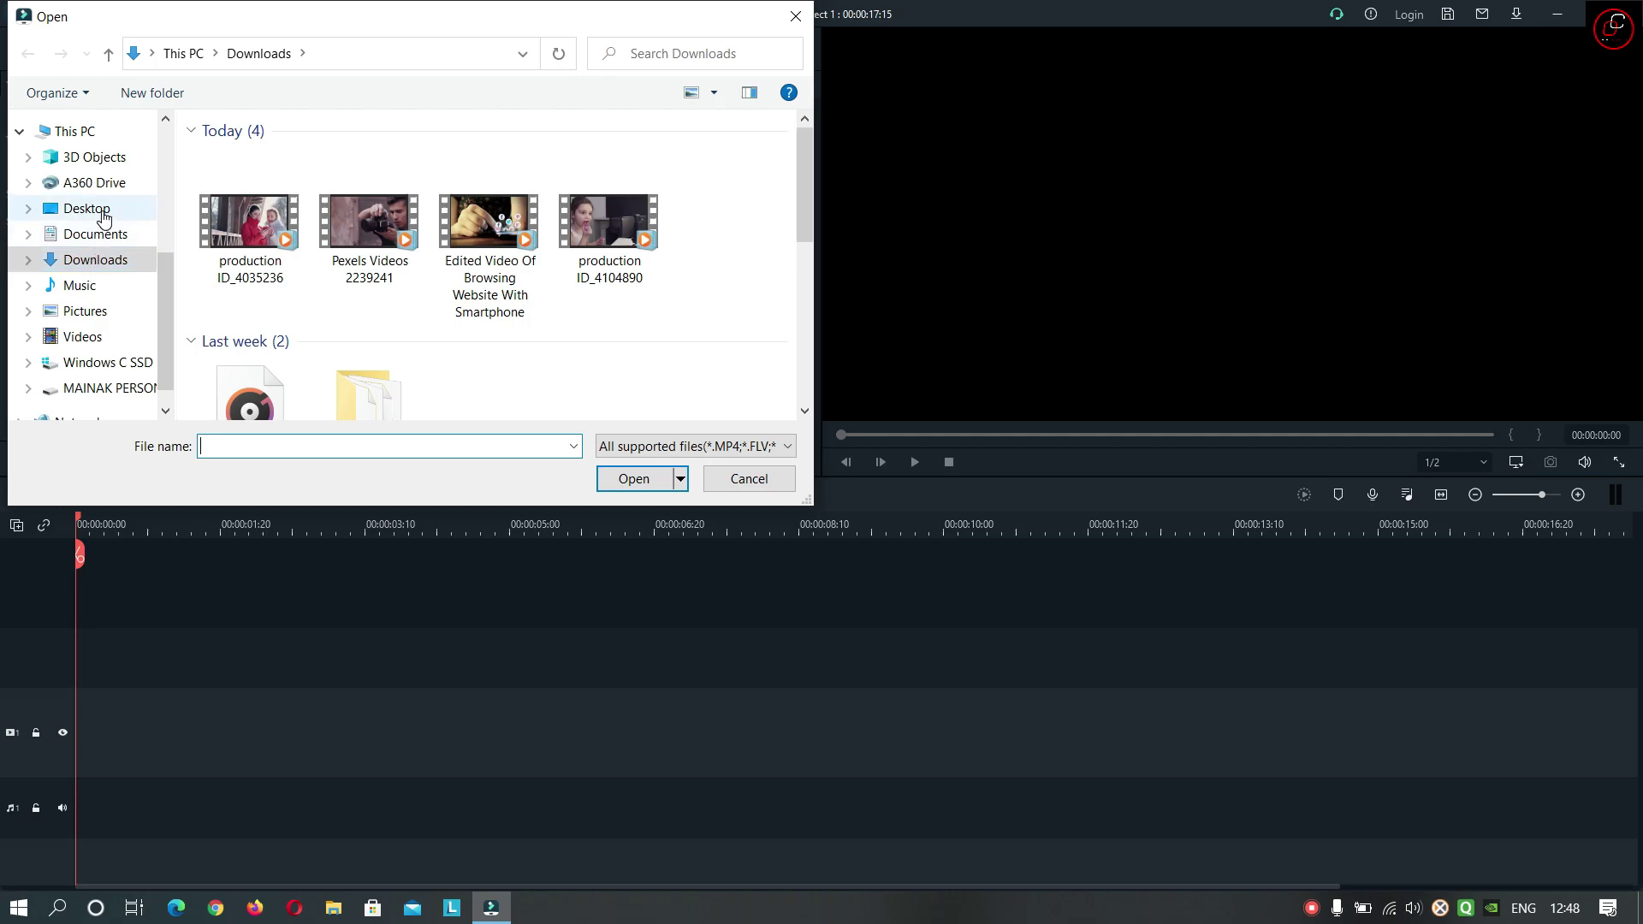
pyautogui.click(103, 208)
pyautogui.doubleClick(257, 206)
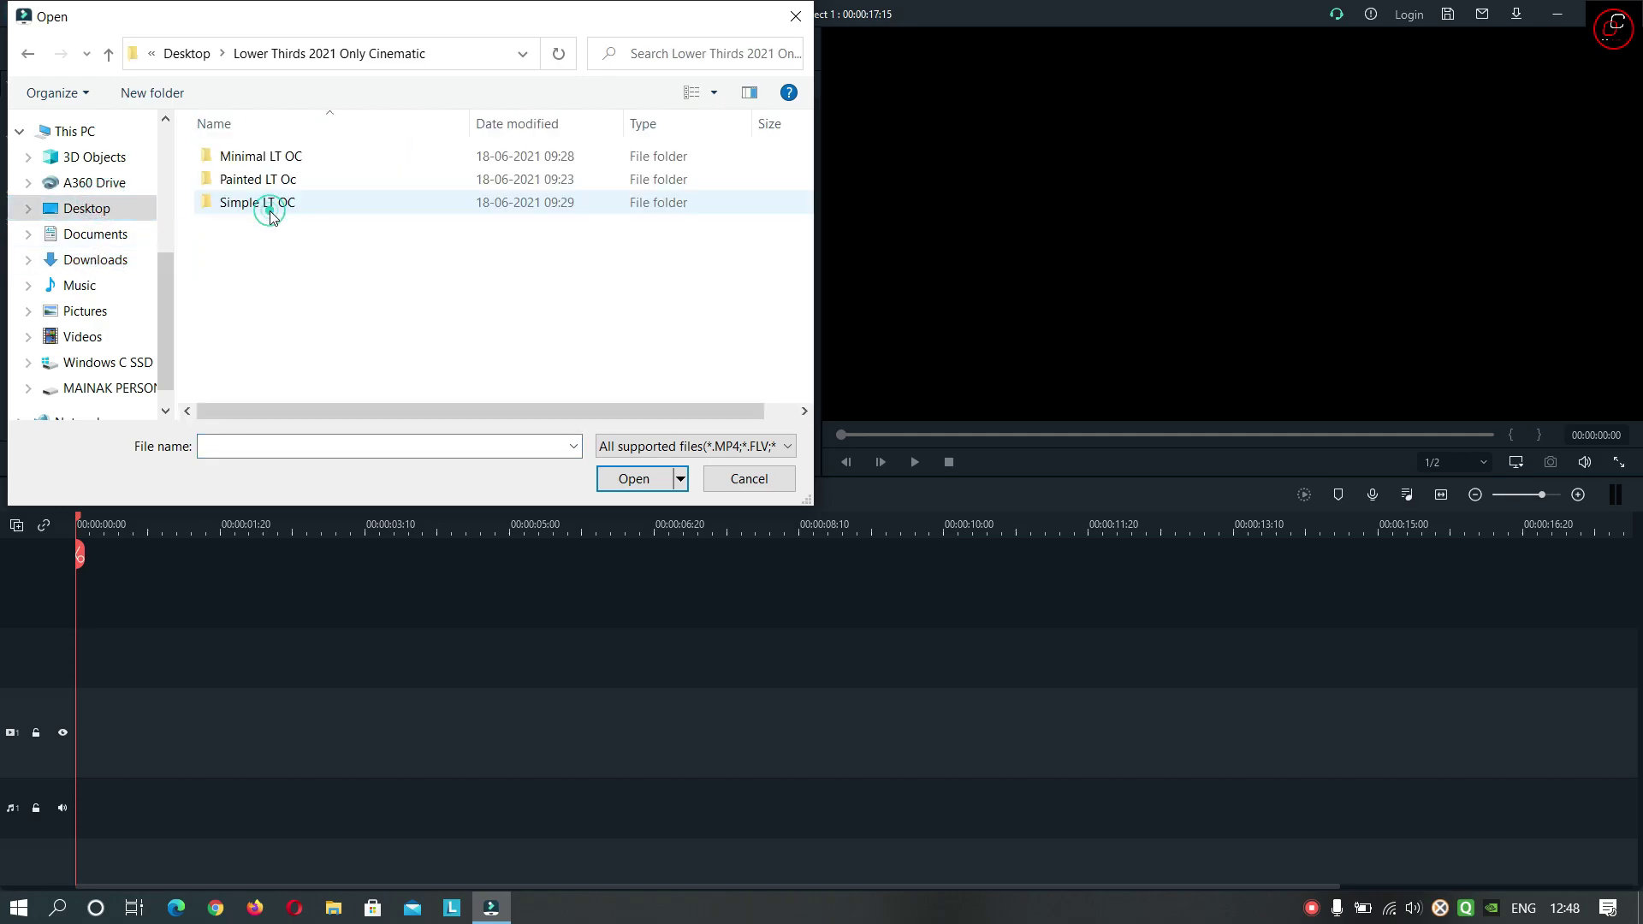
pyautogui.doubleClick(317, 208)
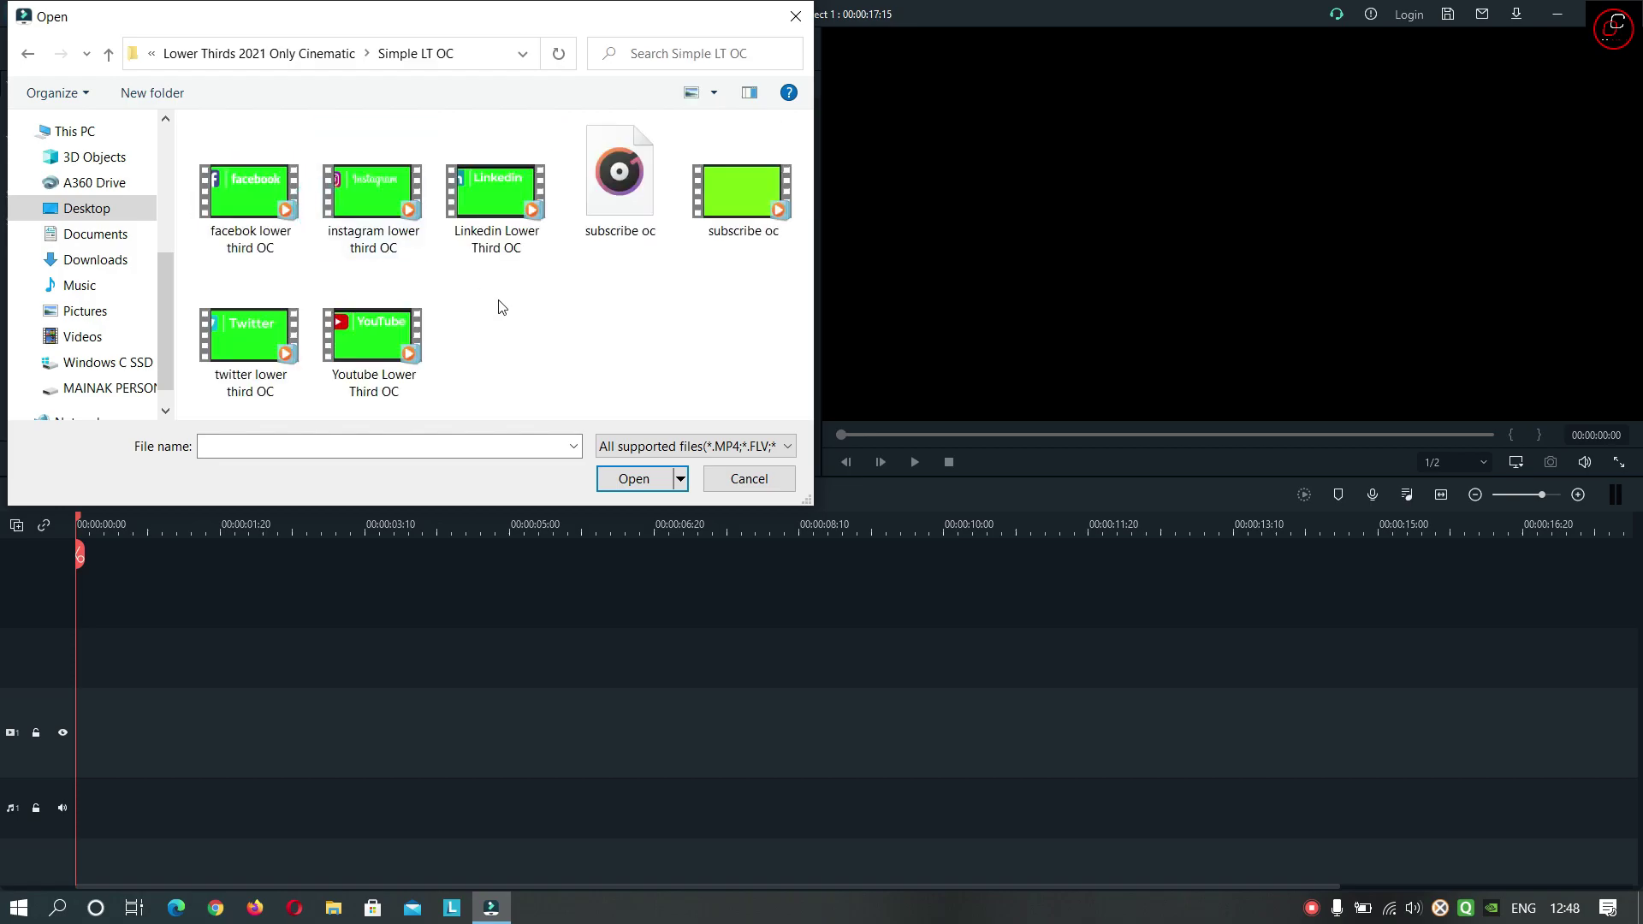
pyautogui.hotkey('ctrl', 'a')
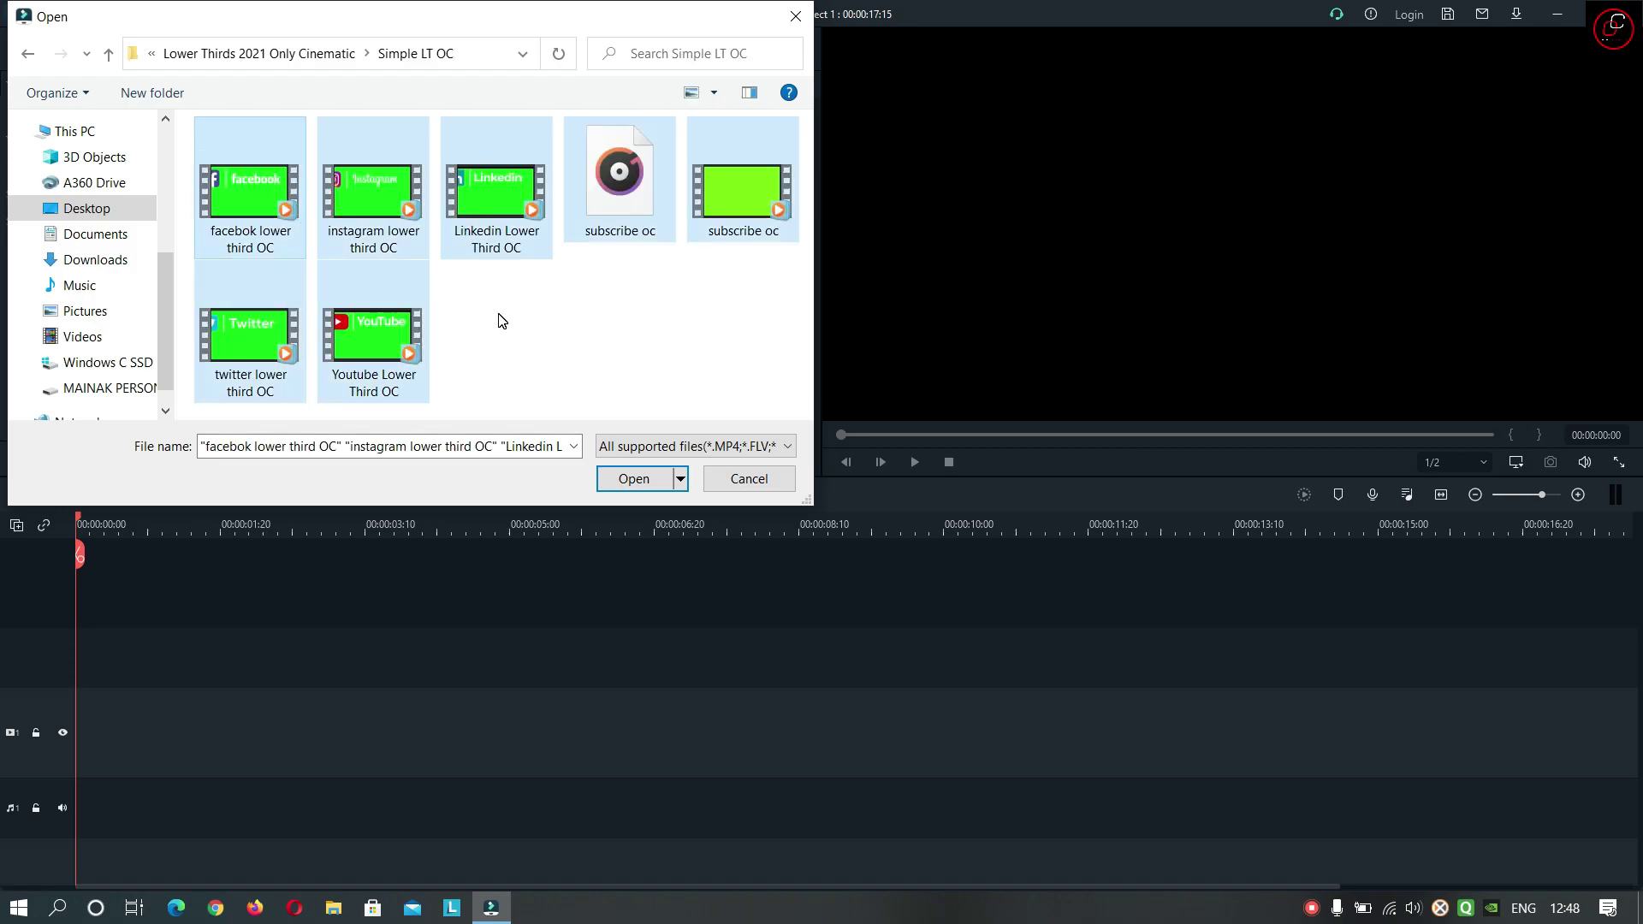
pyautogui.click(637, 477)
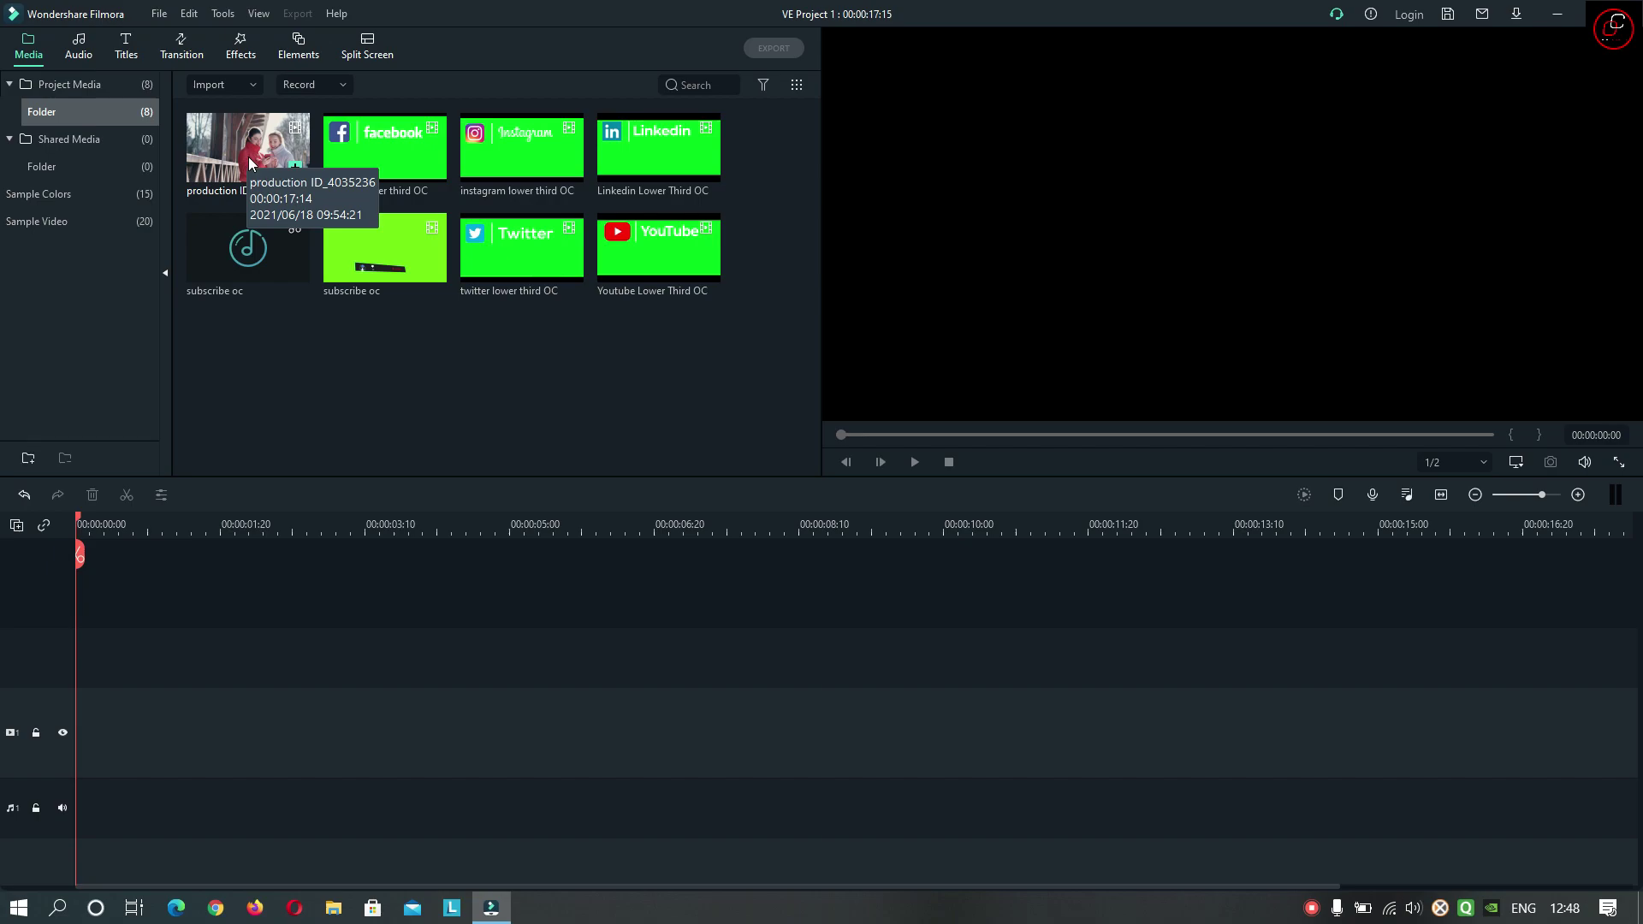
# Step: Place the production ID_4035236 clip at the start of video track 1 and lower the preview volume
pyautogui.moveTo(253, 156); pyautogui.dragTo(71, 740)
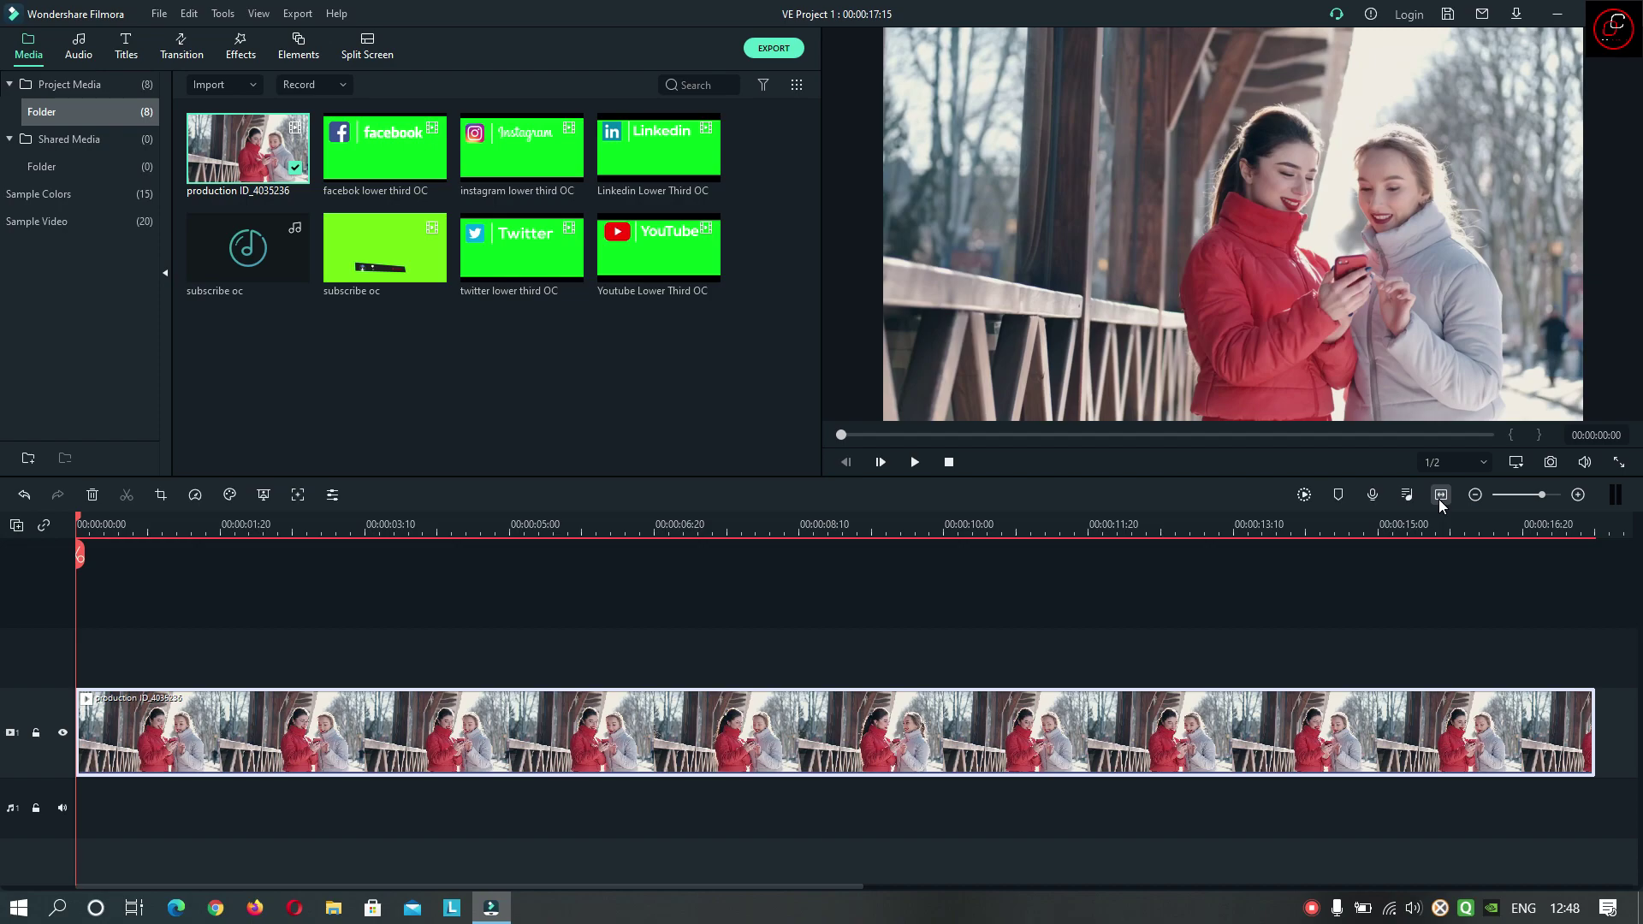
pyautogui.moveTo(1585, 462)
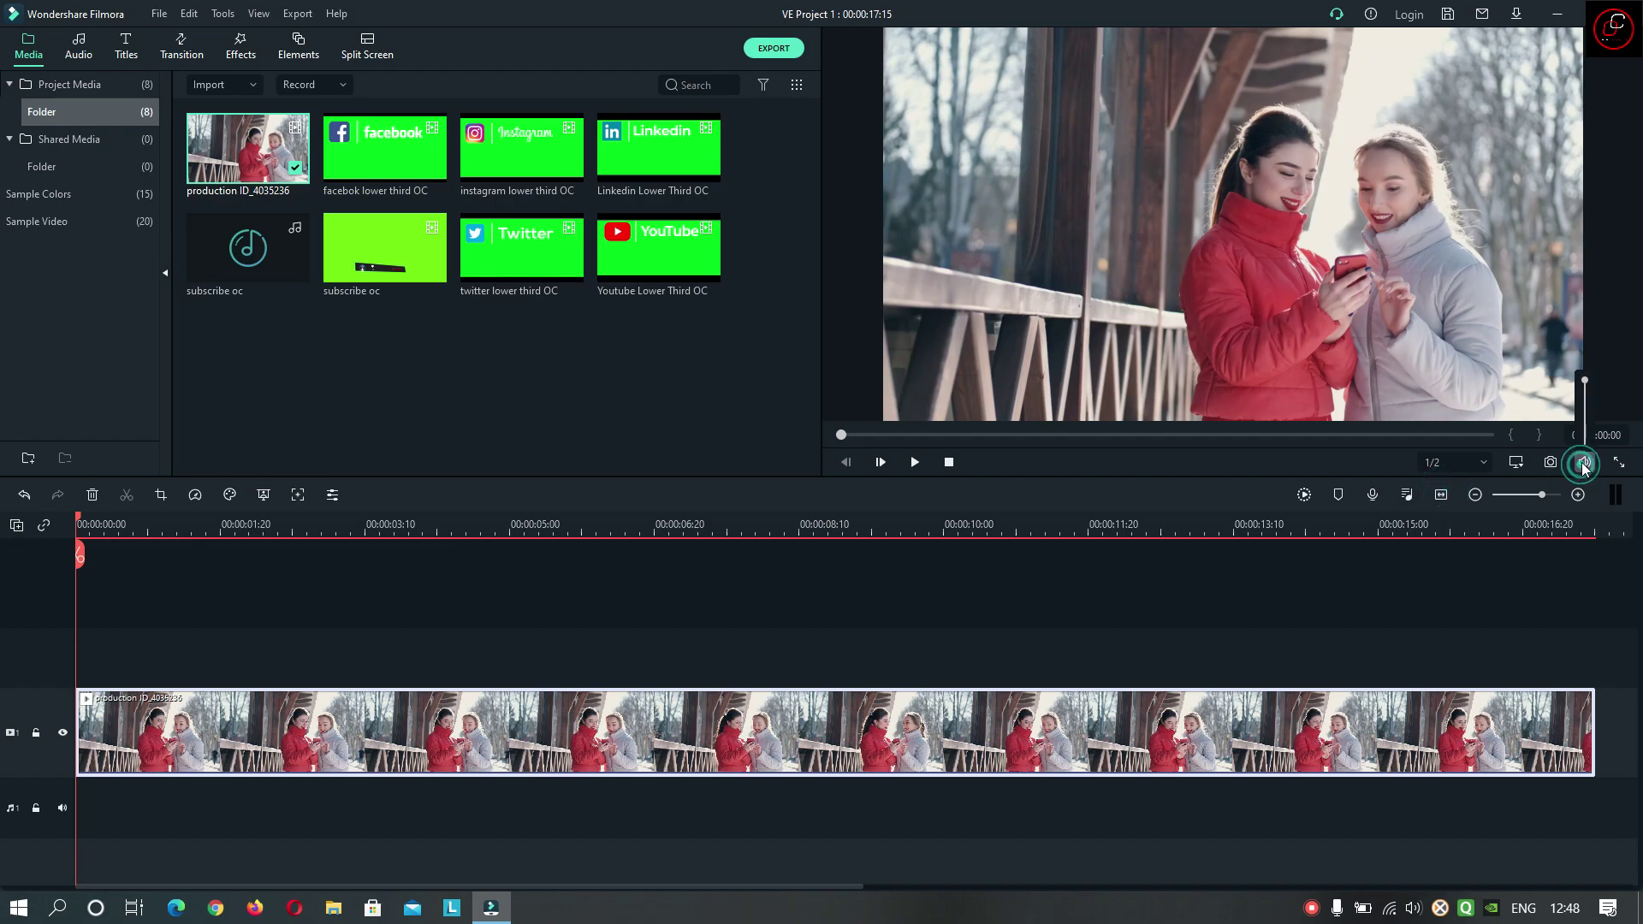
pyautogui.click(1583, 424)
# Step: Preview the imported Facebook, Instagram, LinkedIn, Twitter and YouTube lower third clips
pyautogui.doubleClick(382, 157)
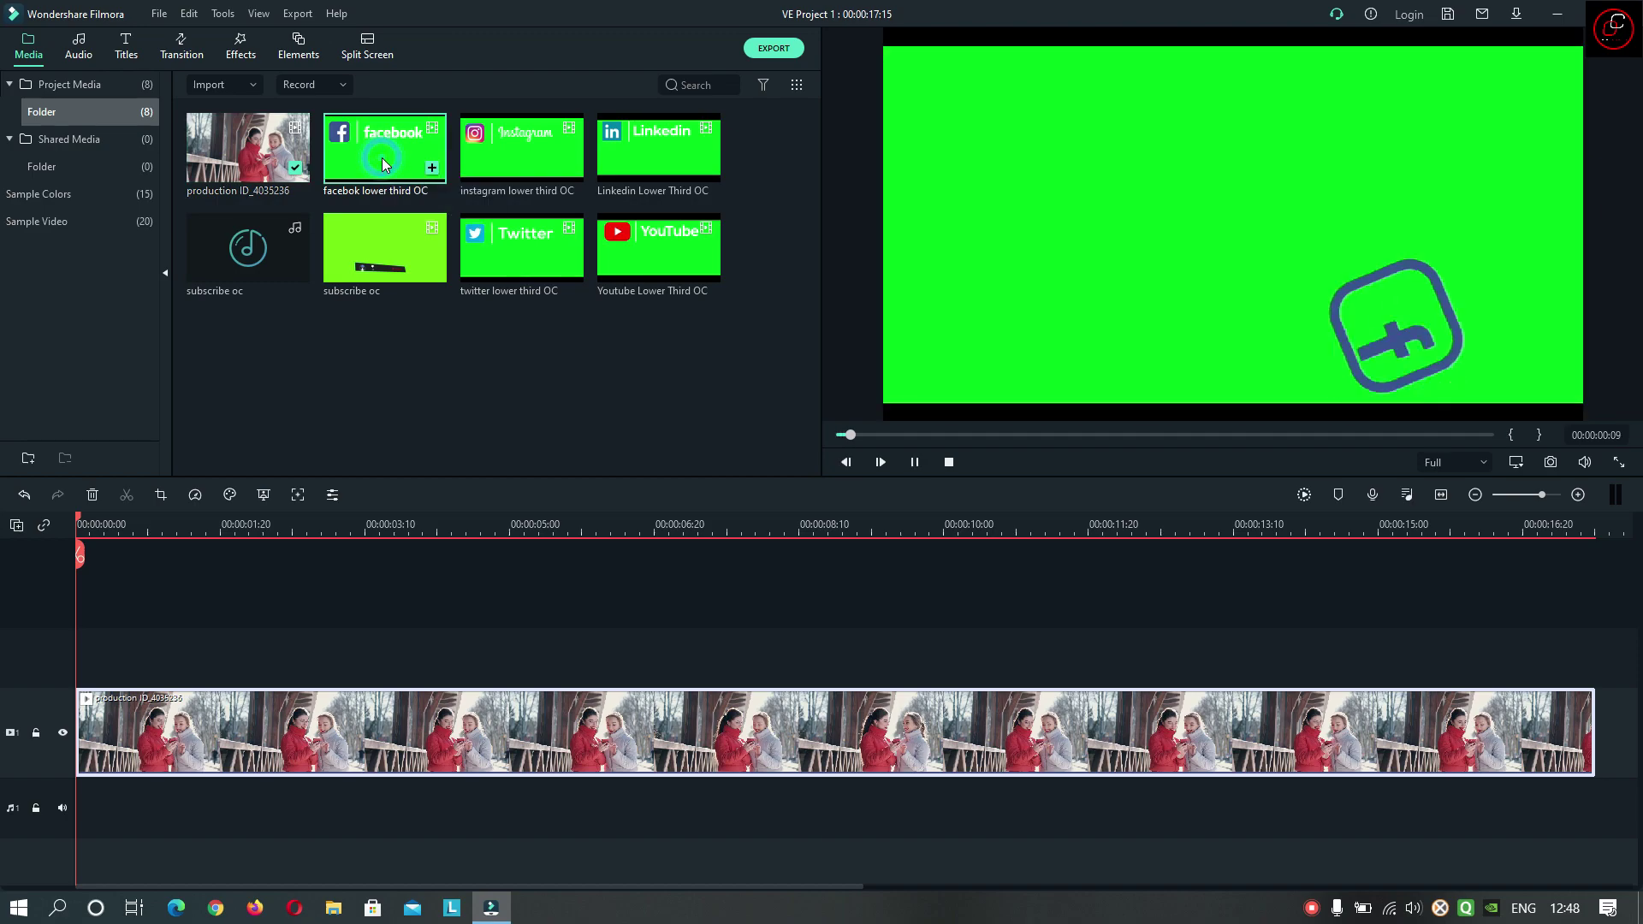
pyautogui.doubleClick(510, 173)
pyautogui.doubleClick(650, 161)
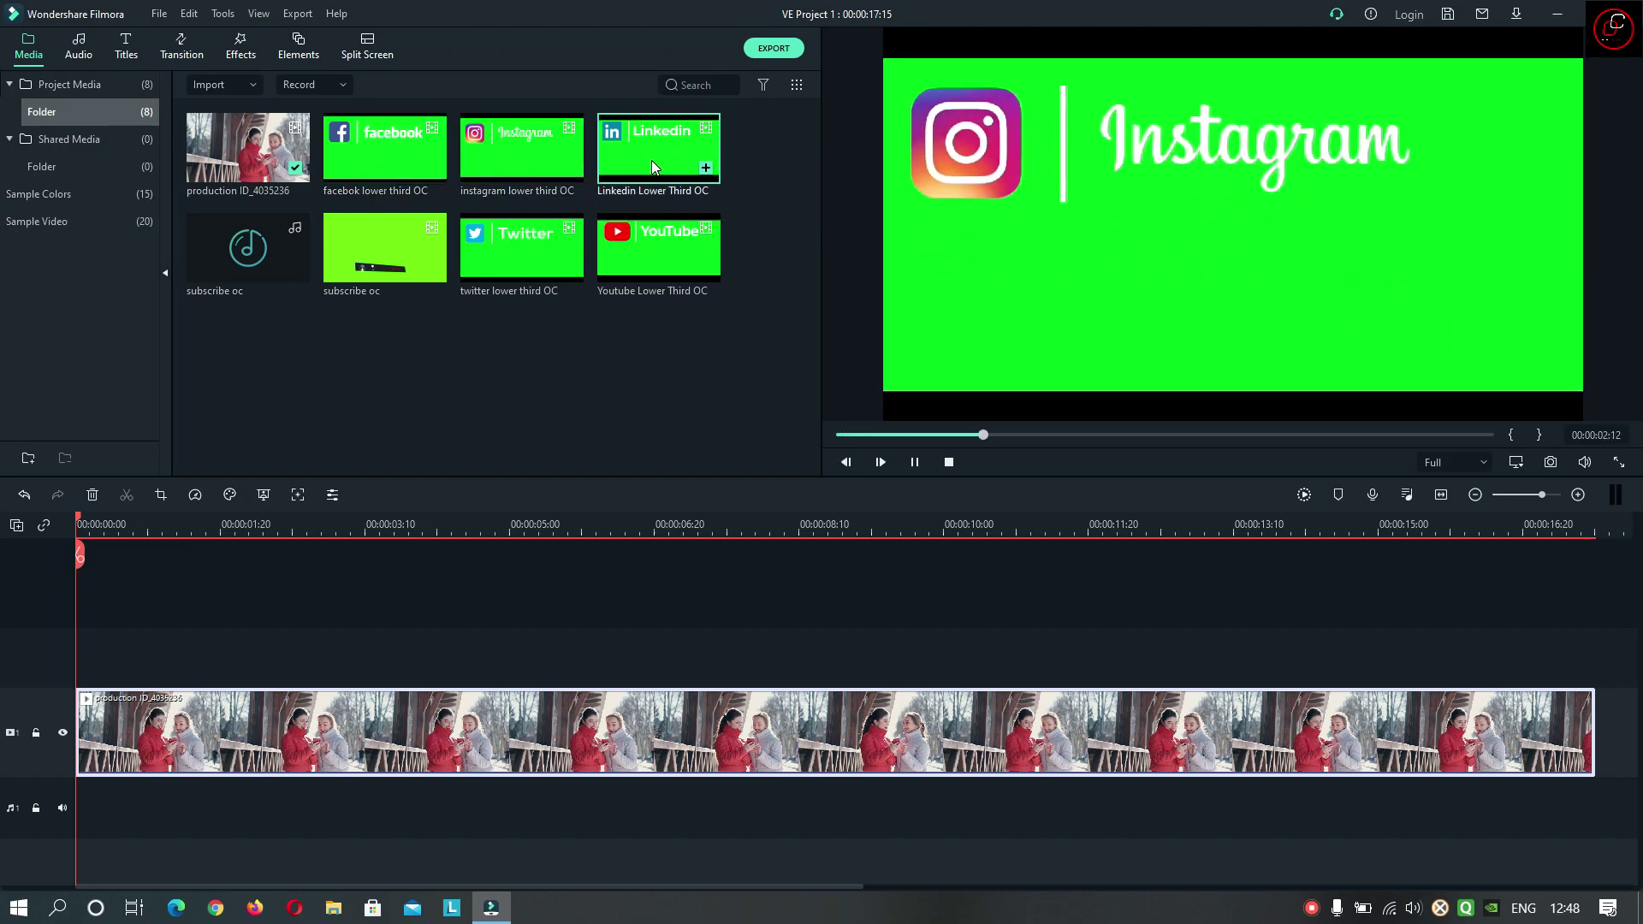
pyautogui.doubleClick(520, 263)
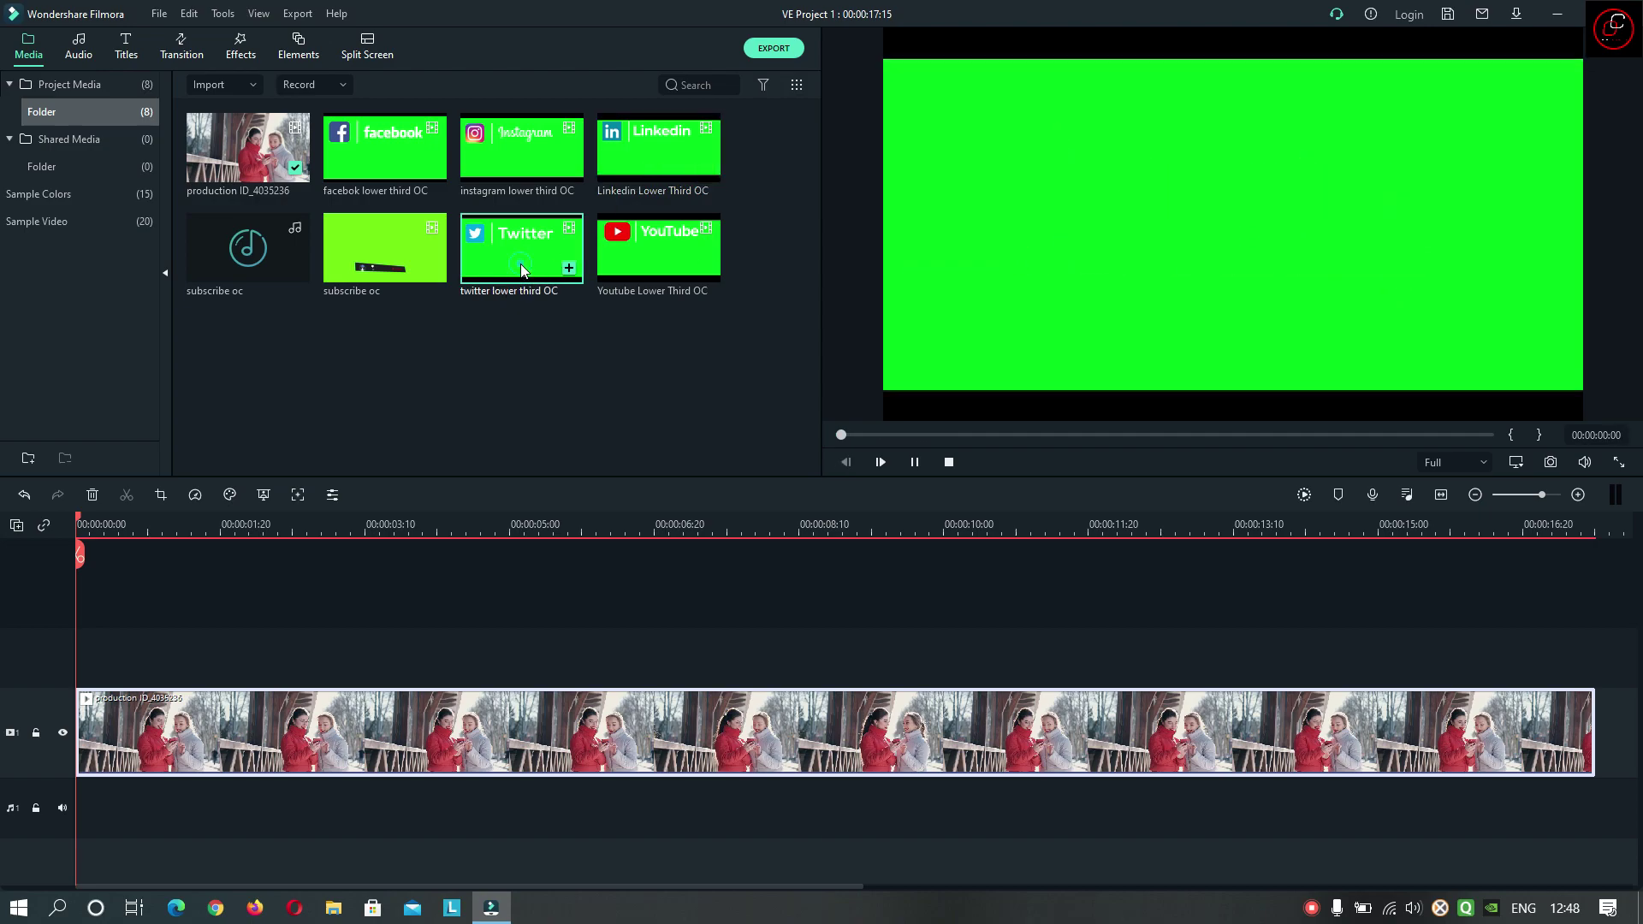
pyautogui.doubleClick(664, 264)
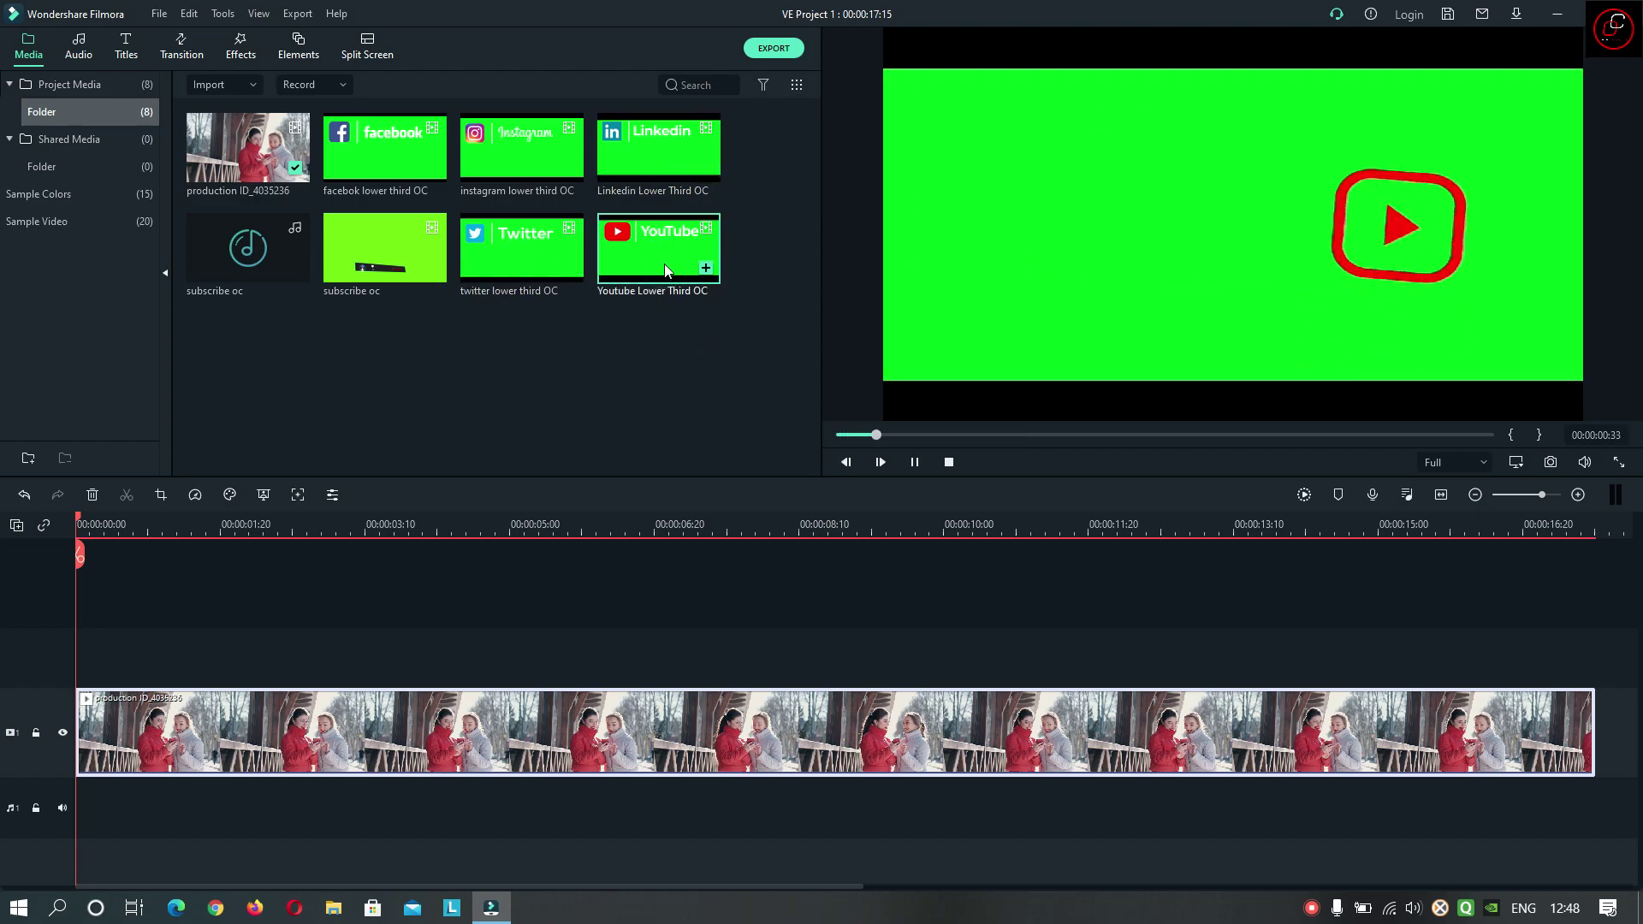
pyautogui.click(633, 495)
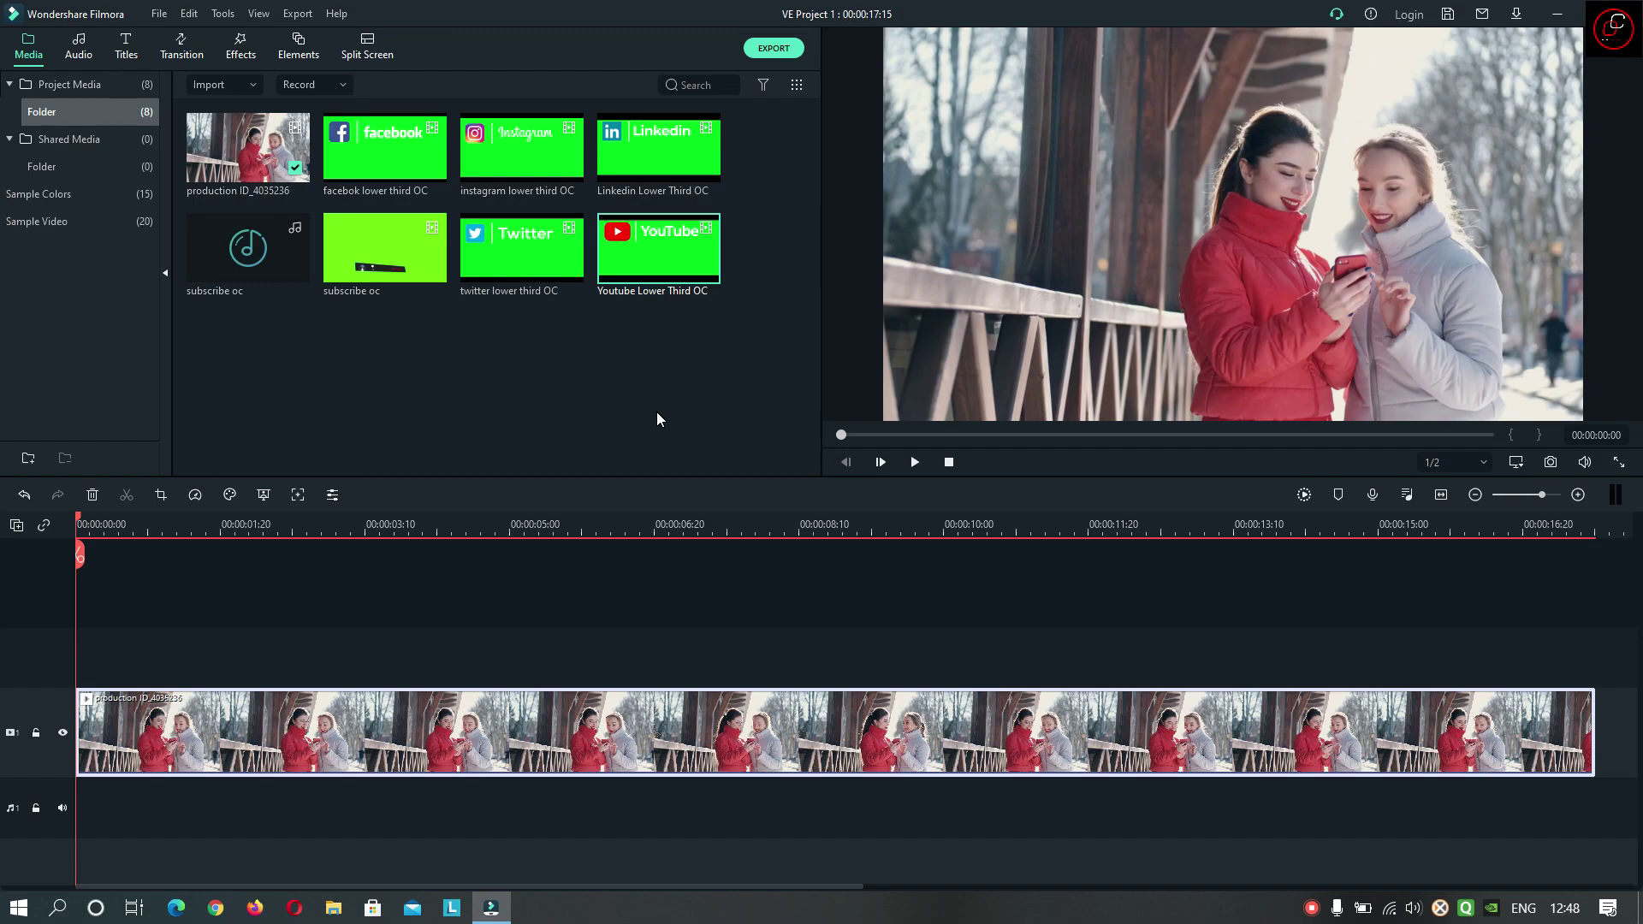
pyautogui.click(674, 382)
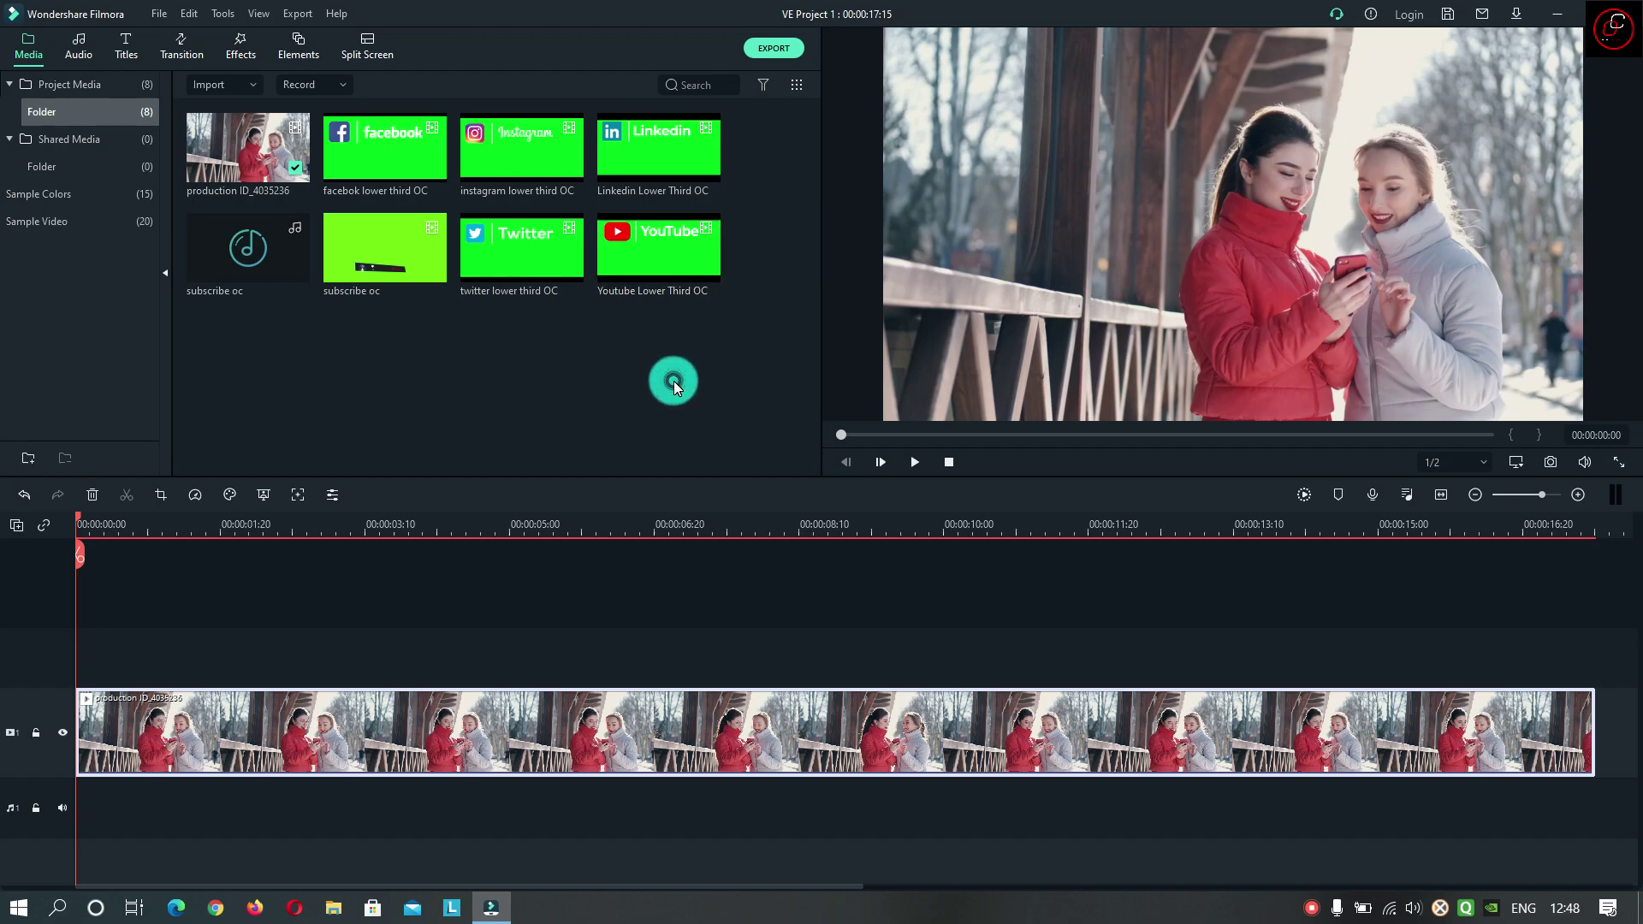
pyautogui.doubleClick(655, 255)
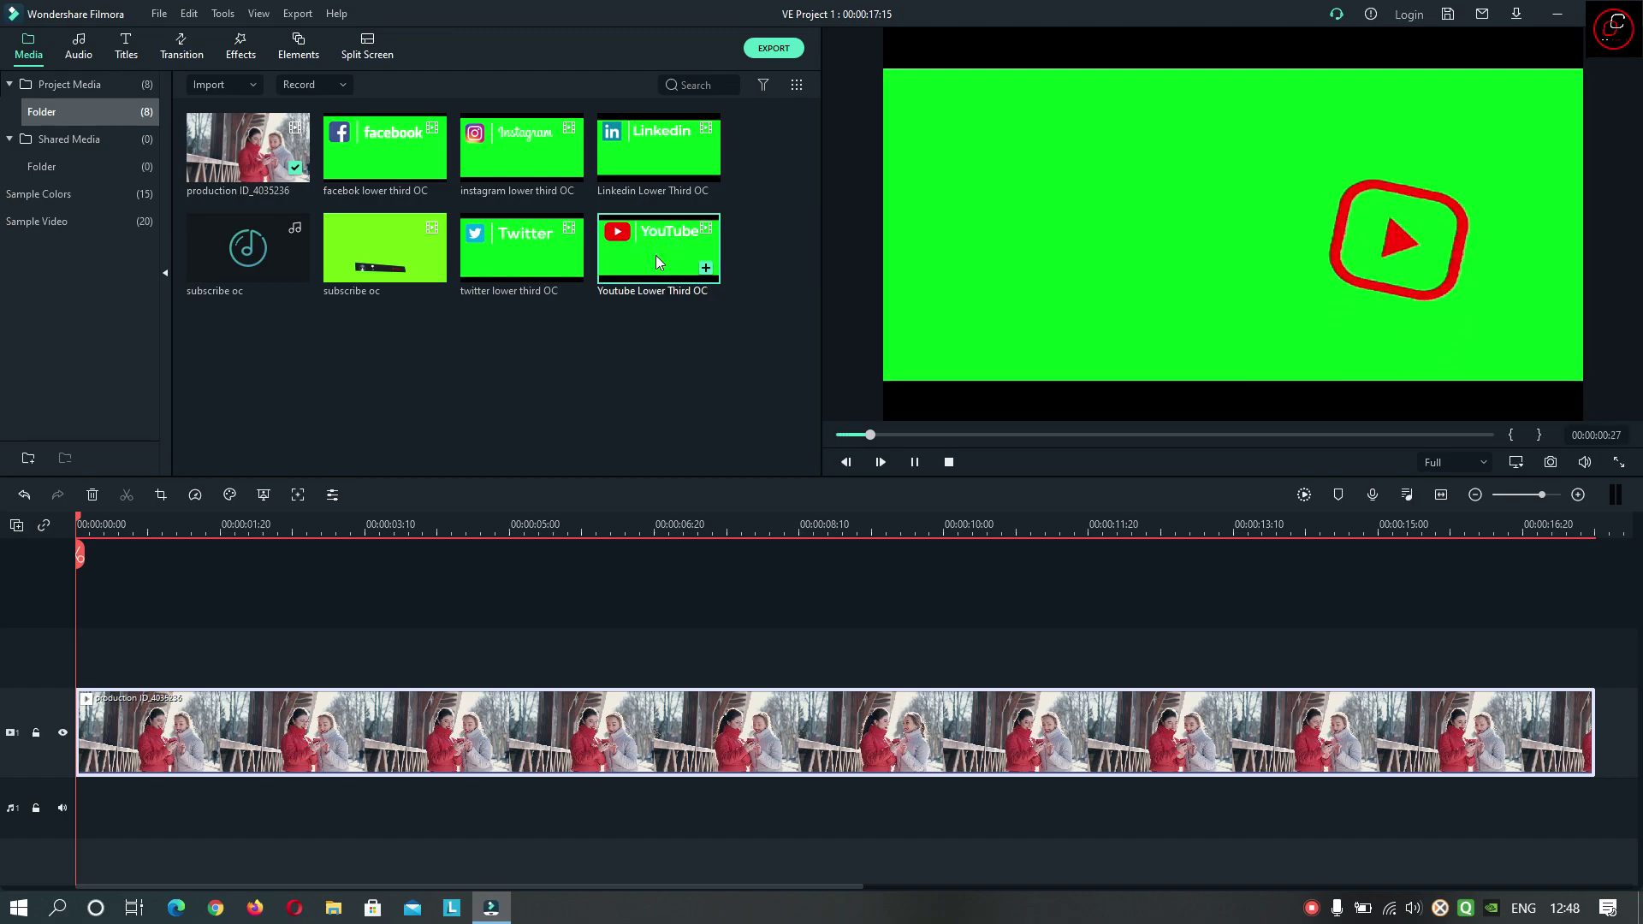
pyautogui.click(659, 357)
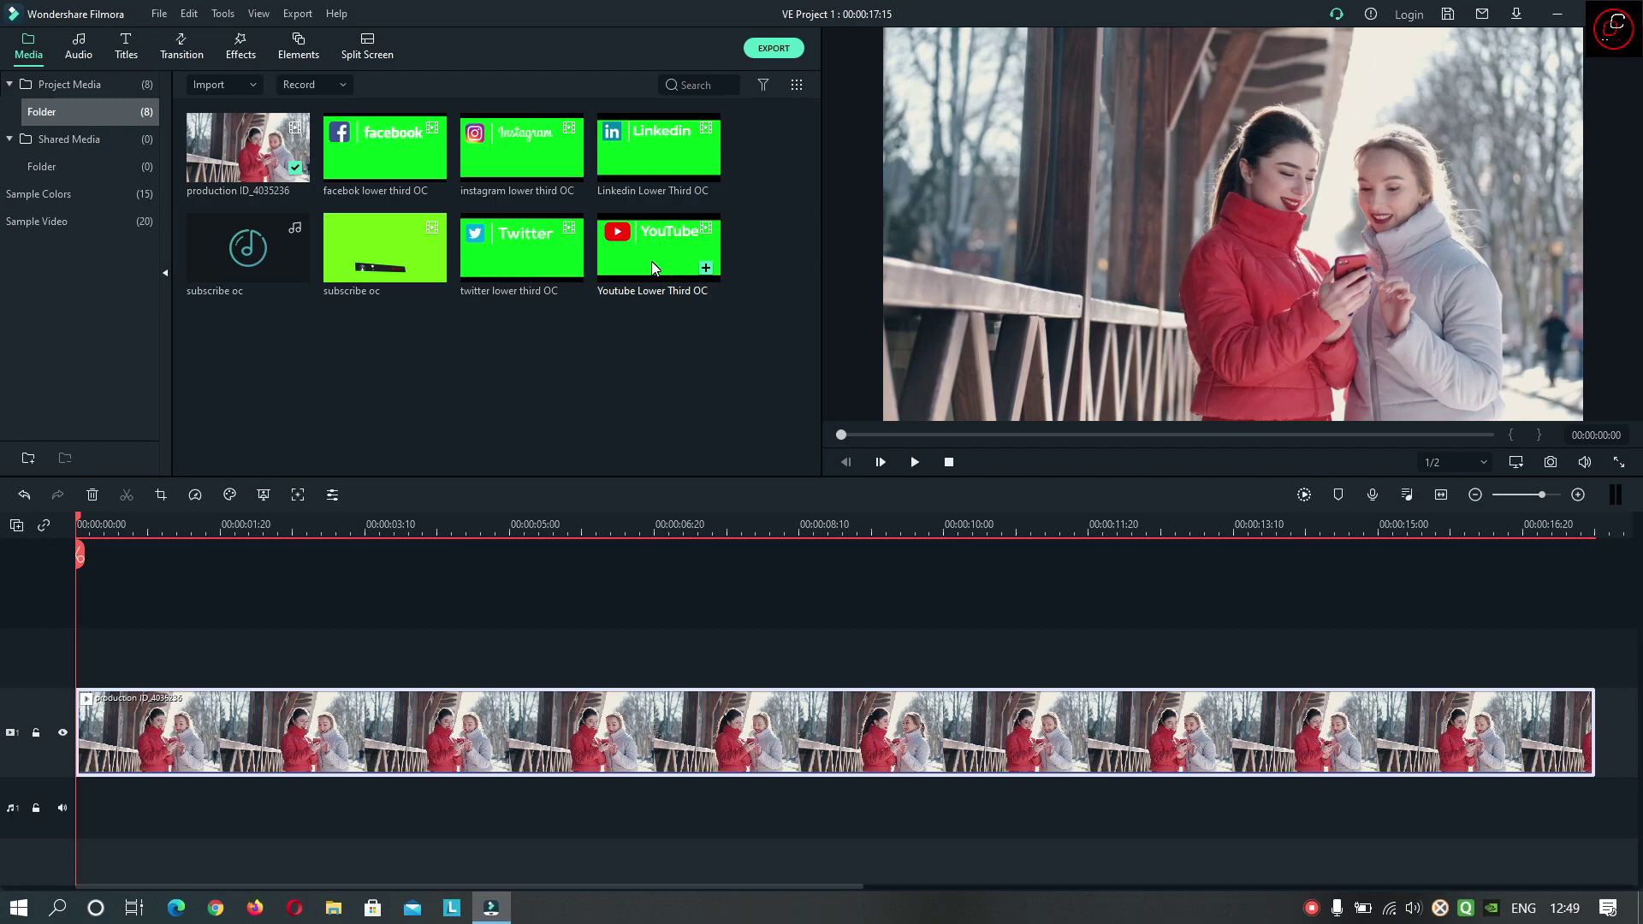
# Step: Place the Youtube Lower Third OC clip on video track 2 at about 00:00:01:12 and play back the overlay
pyautogui.moveTo(653, 268); pyautogui.dragTo(202, 650)
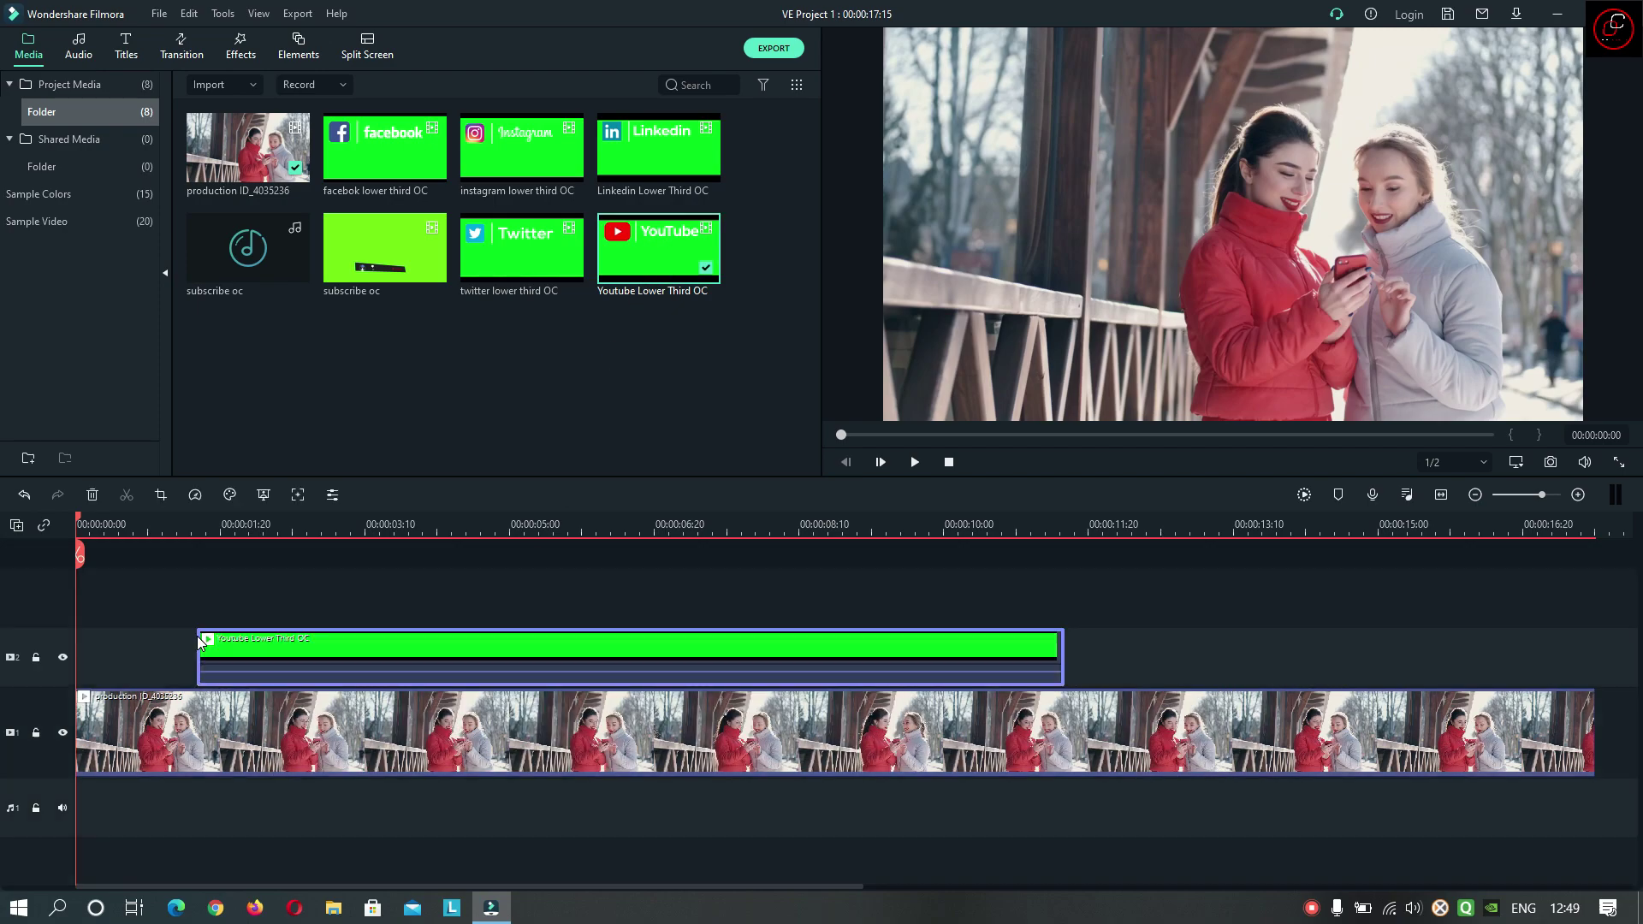
pyautogui.click(915, 462)
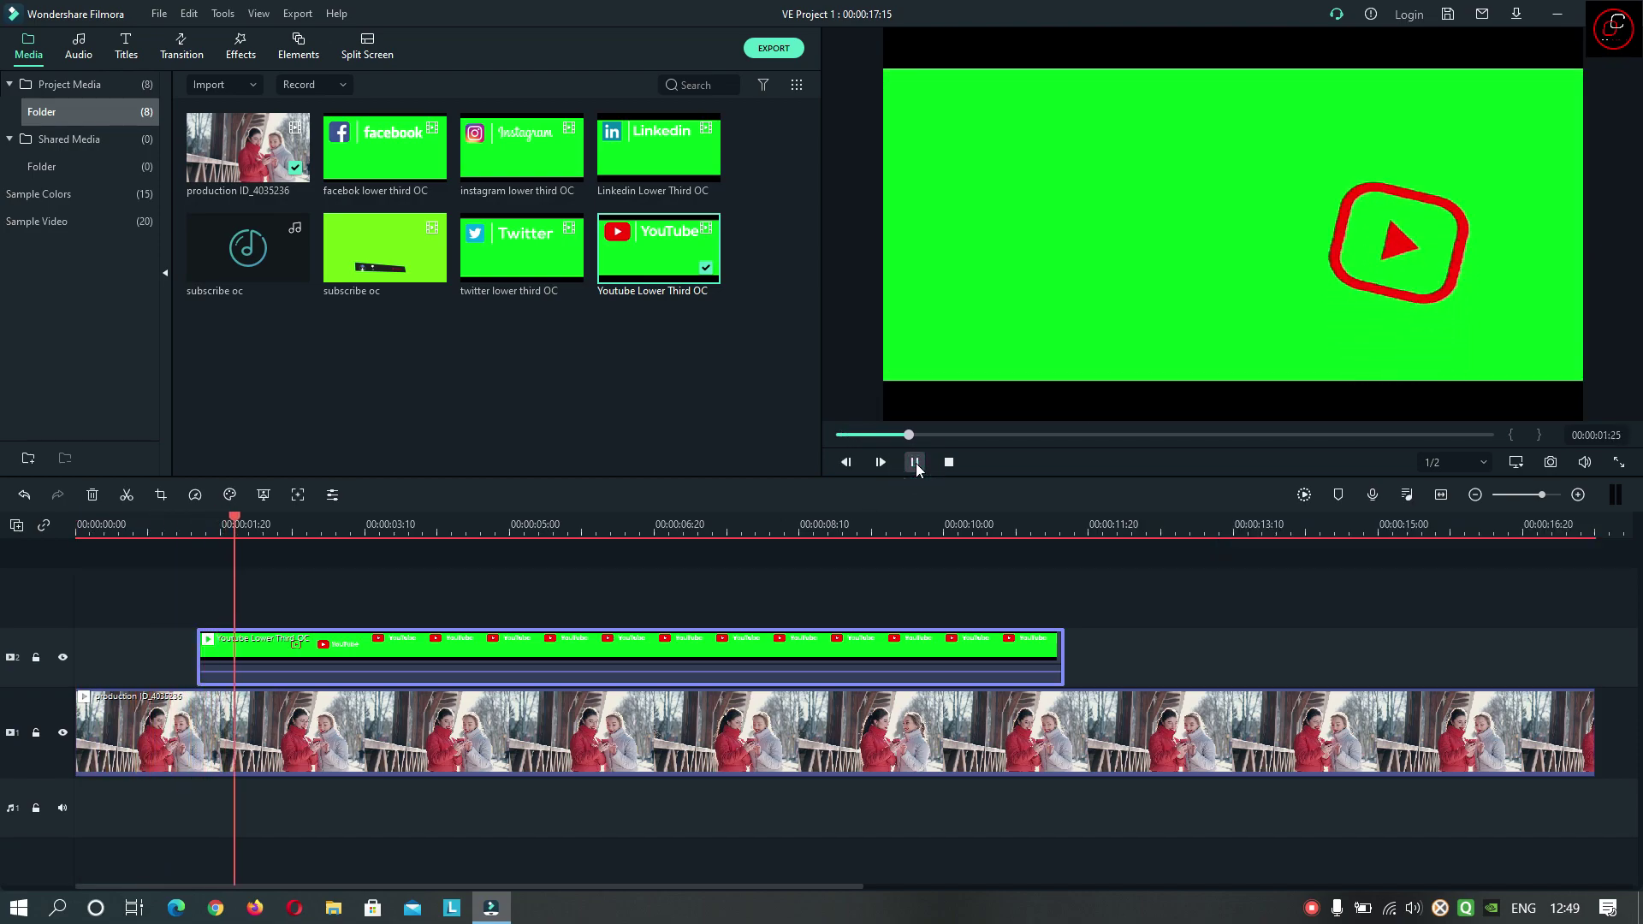
pyautogui.click(915, 462)
pyautogui.click(915, 462)
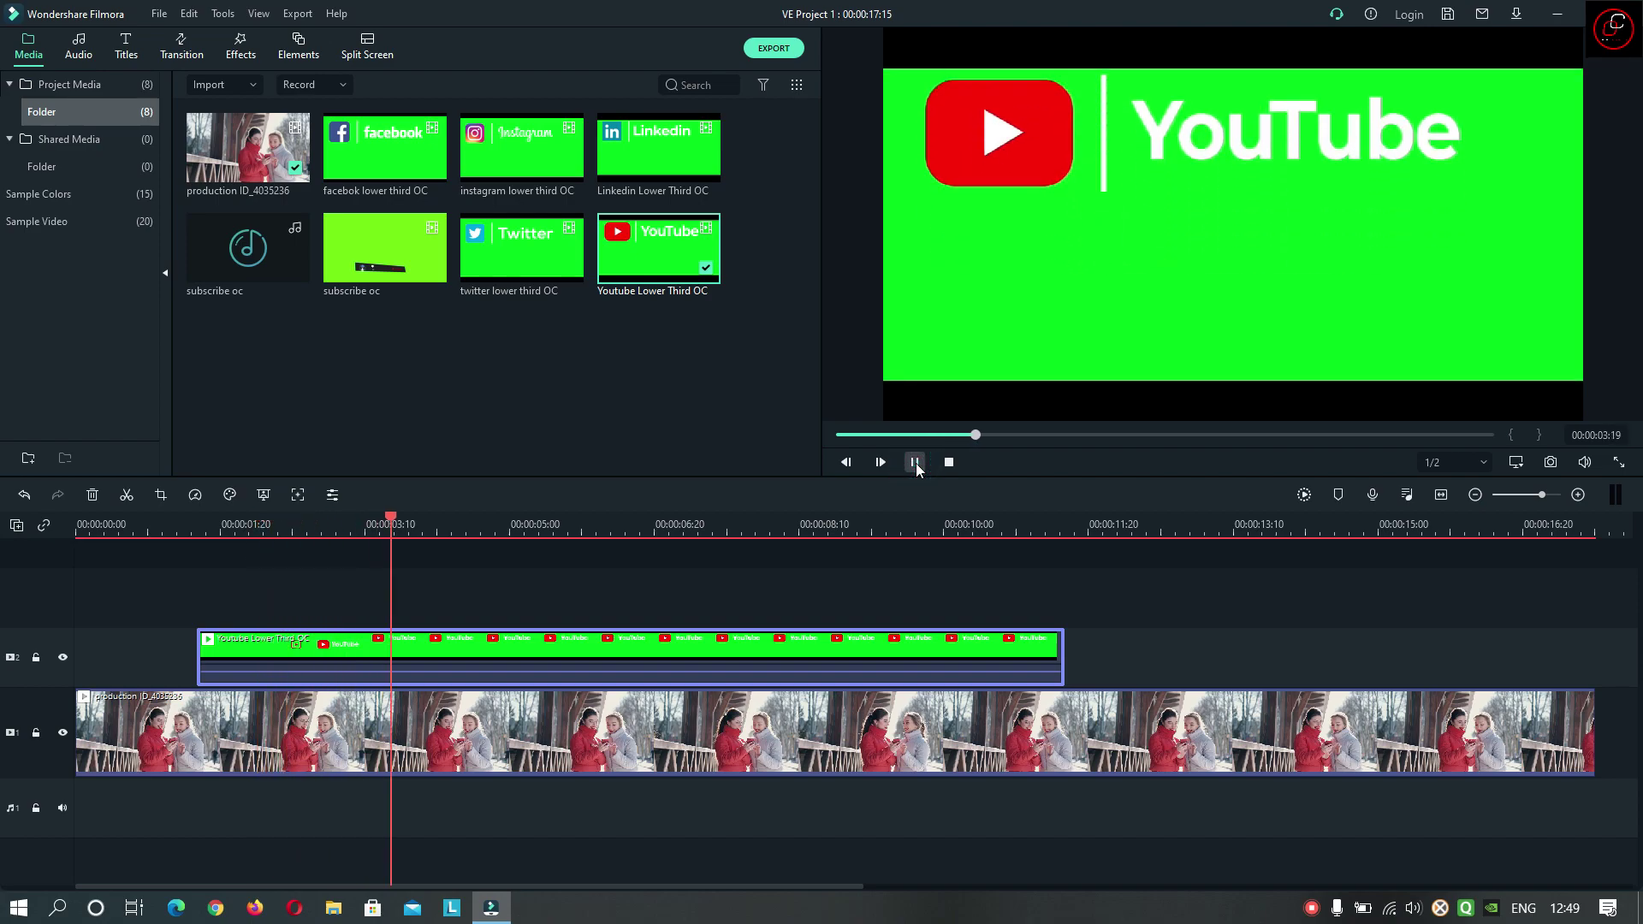
pyautogui.click(915, 462)
pyautogui.click(948, 462)
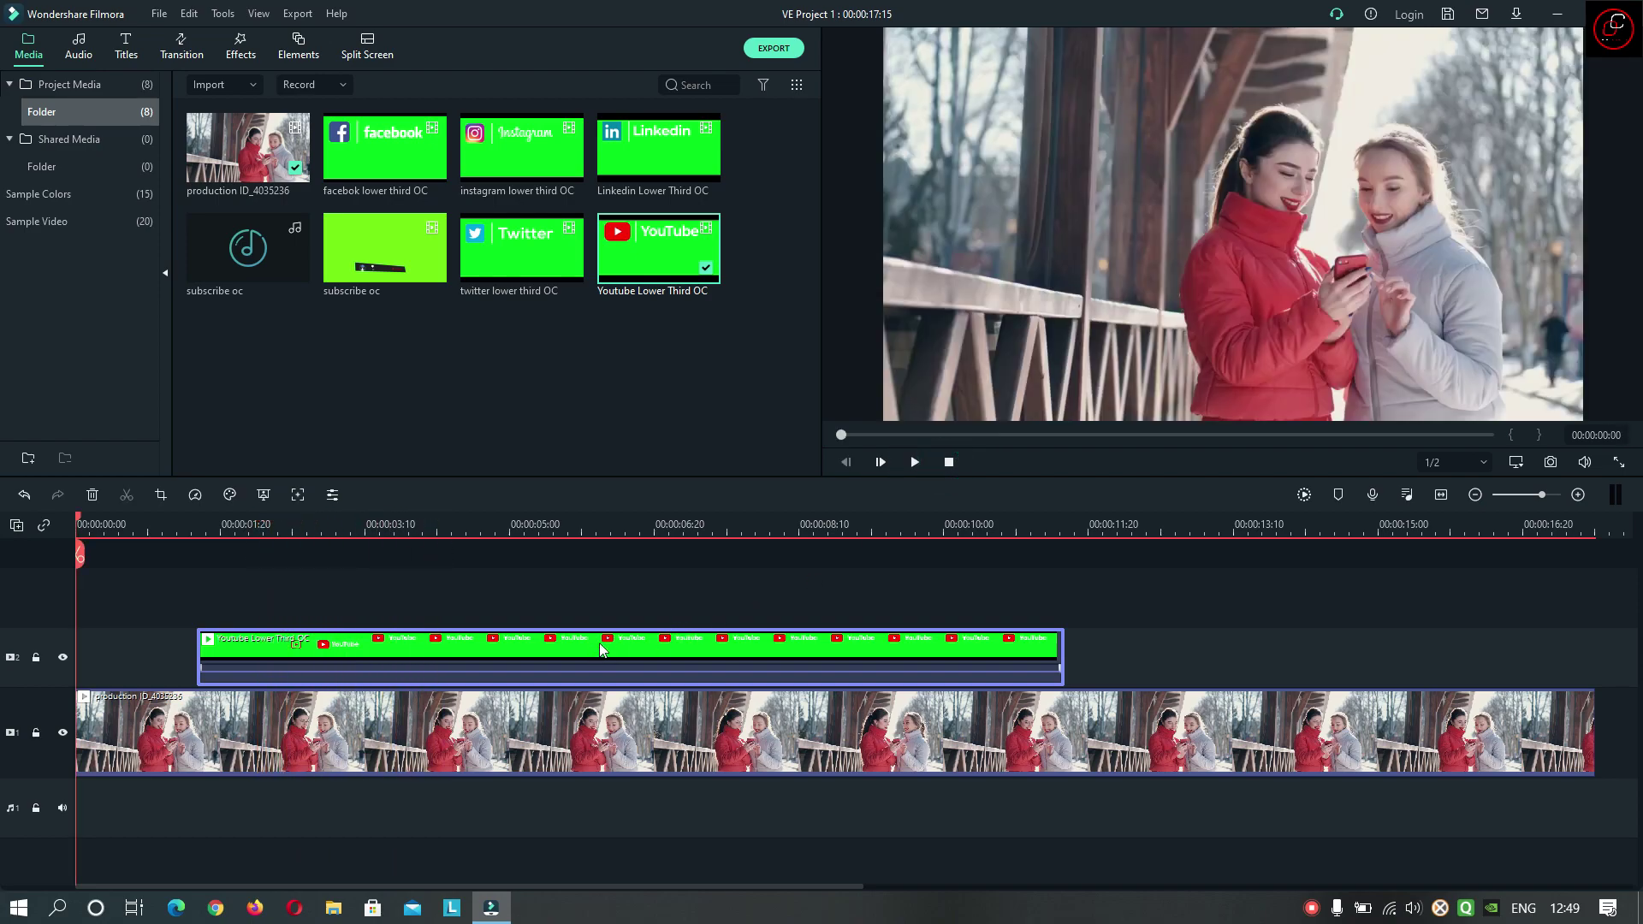
# Step: Enable Chroma Key on the Youtube Lower Third OC clip to remove its green background, and set the offset to 4
pyautogui.doubleClick(648, 645)
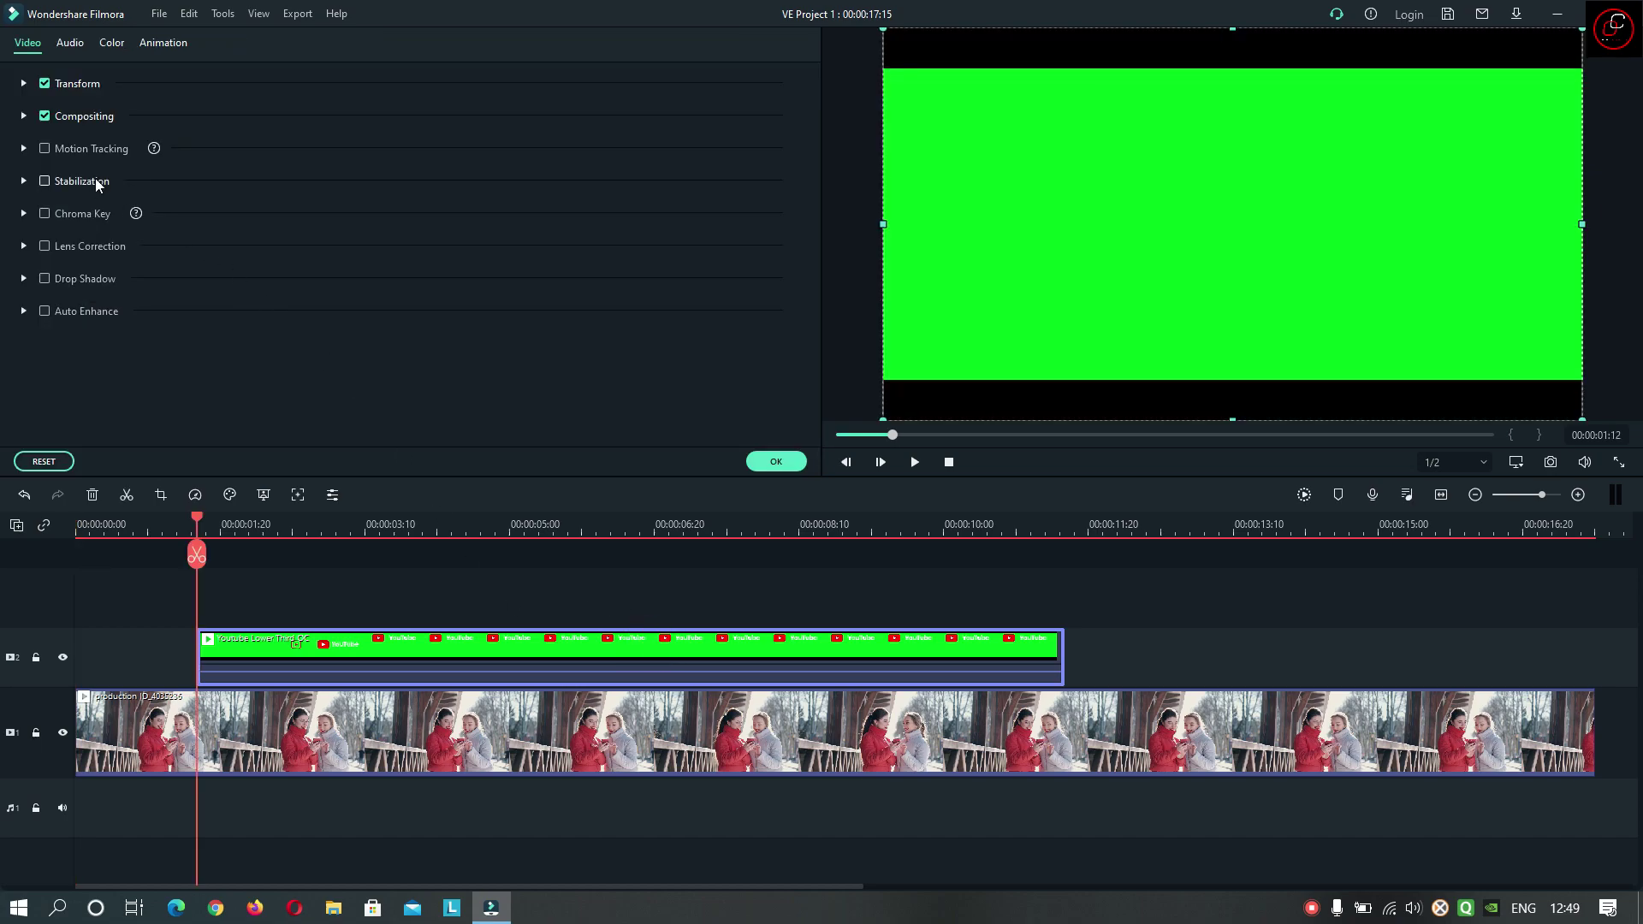
pyautogui.click(44, 214)
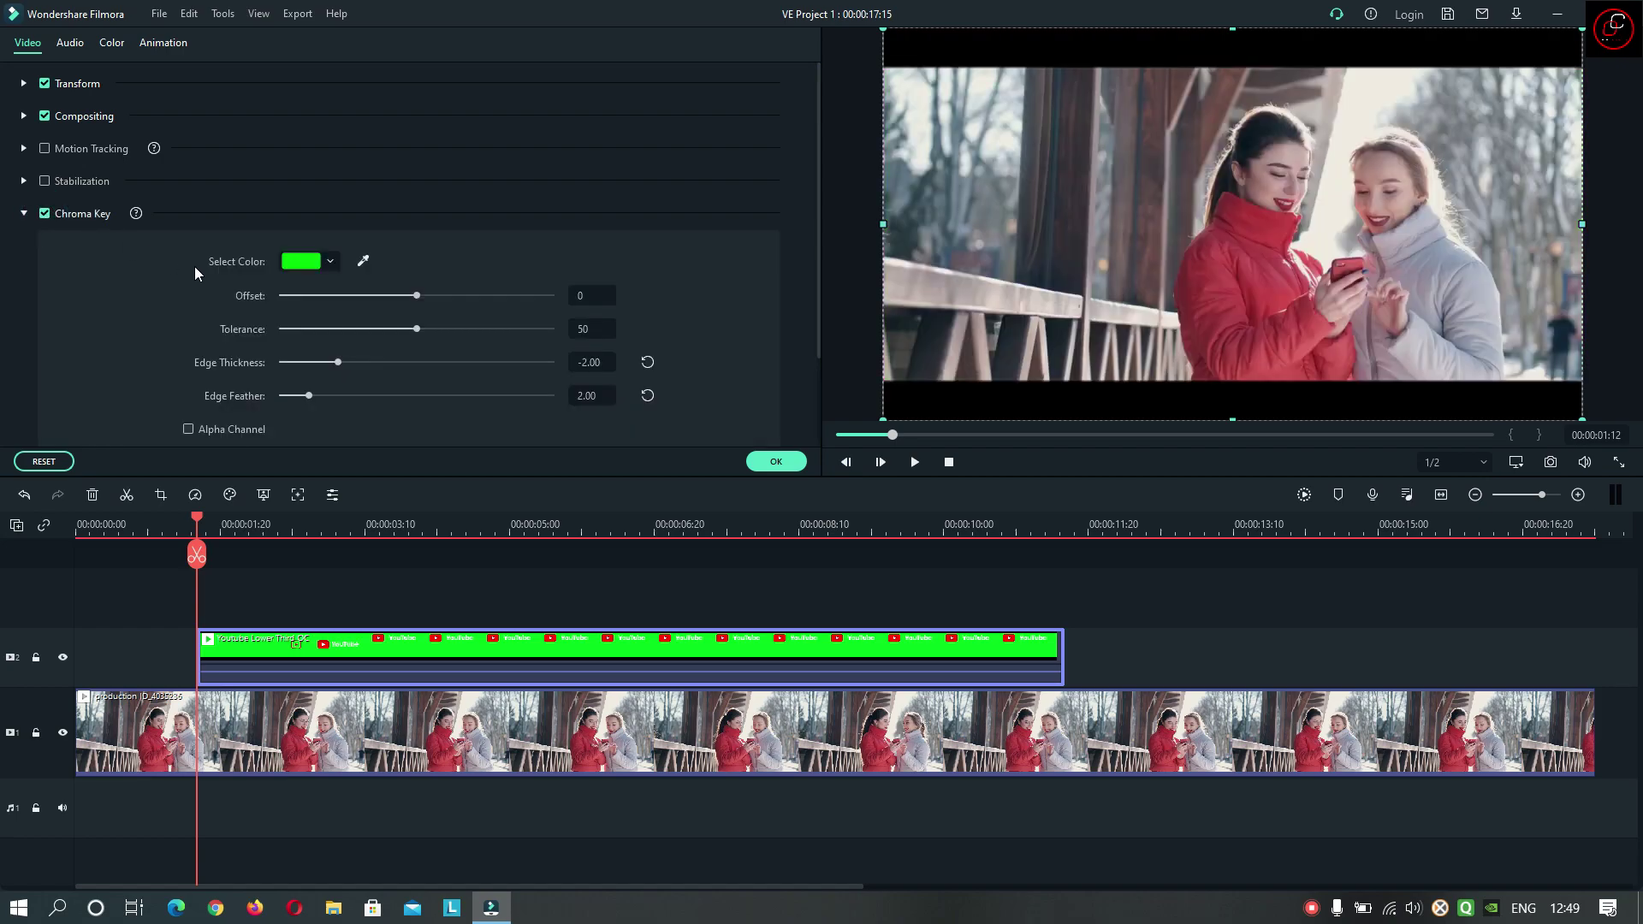
pyautogui.click(580, 295)
pyautogui.write('4')
pyautogui.press('Return')
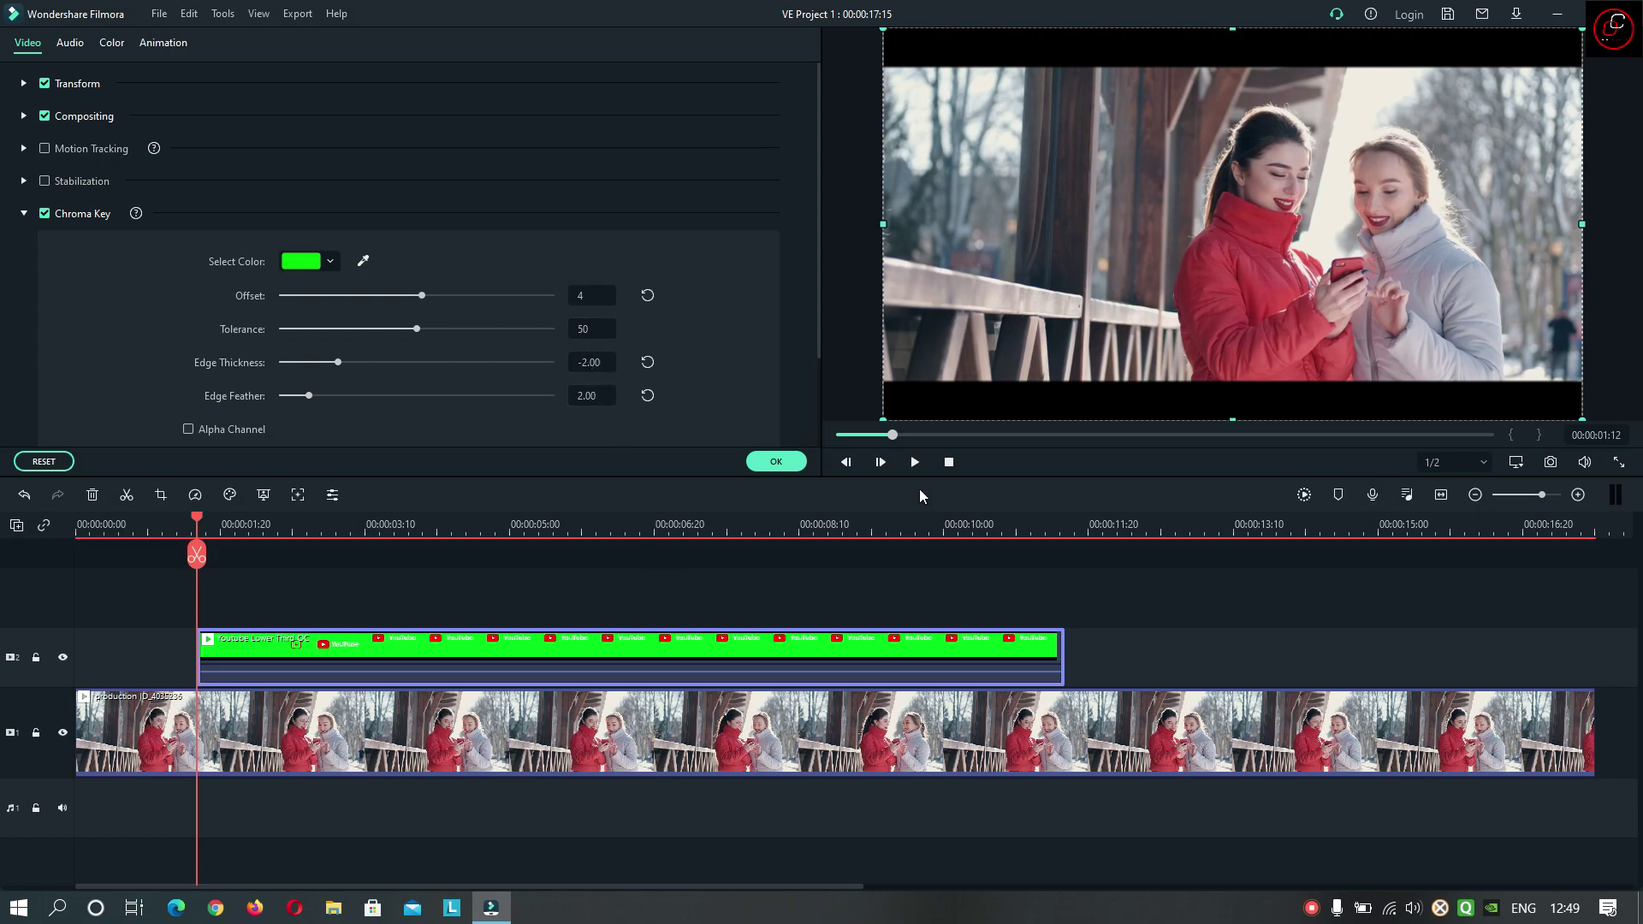
# Step: Play back the keyed YouTube overlay to about 00:00:07:17 and accept the Chroma Key settings
pyautogui.click(950, 463)
pyautogui.click(921, 466)
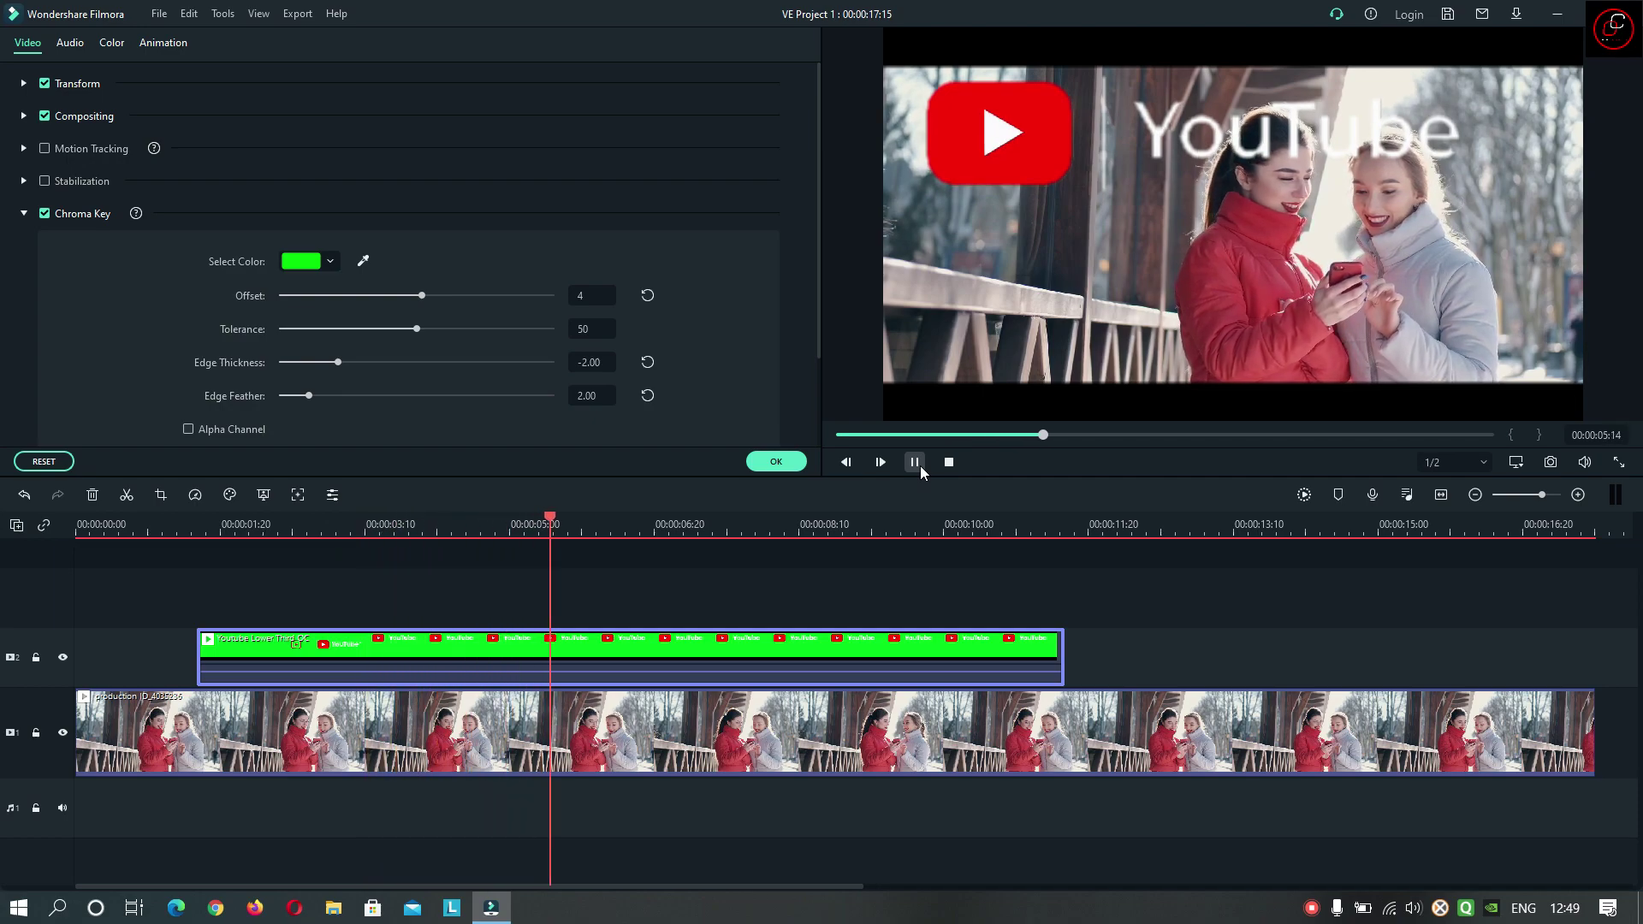
pyautogui.click(915, 462)
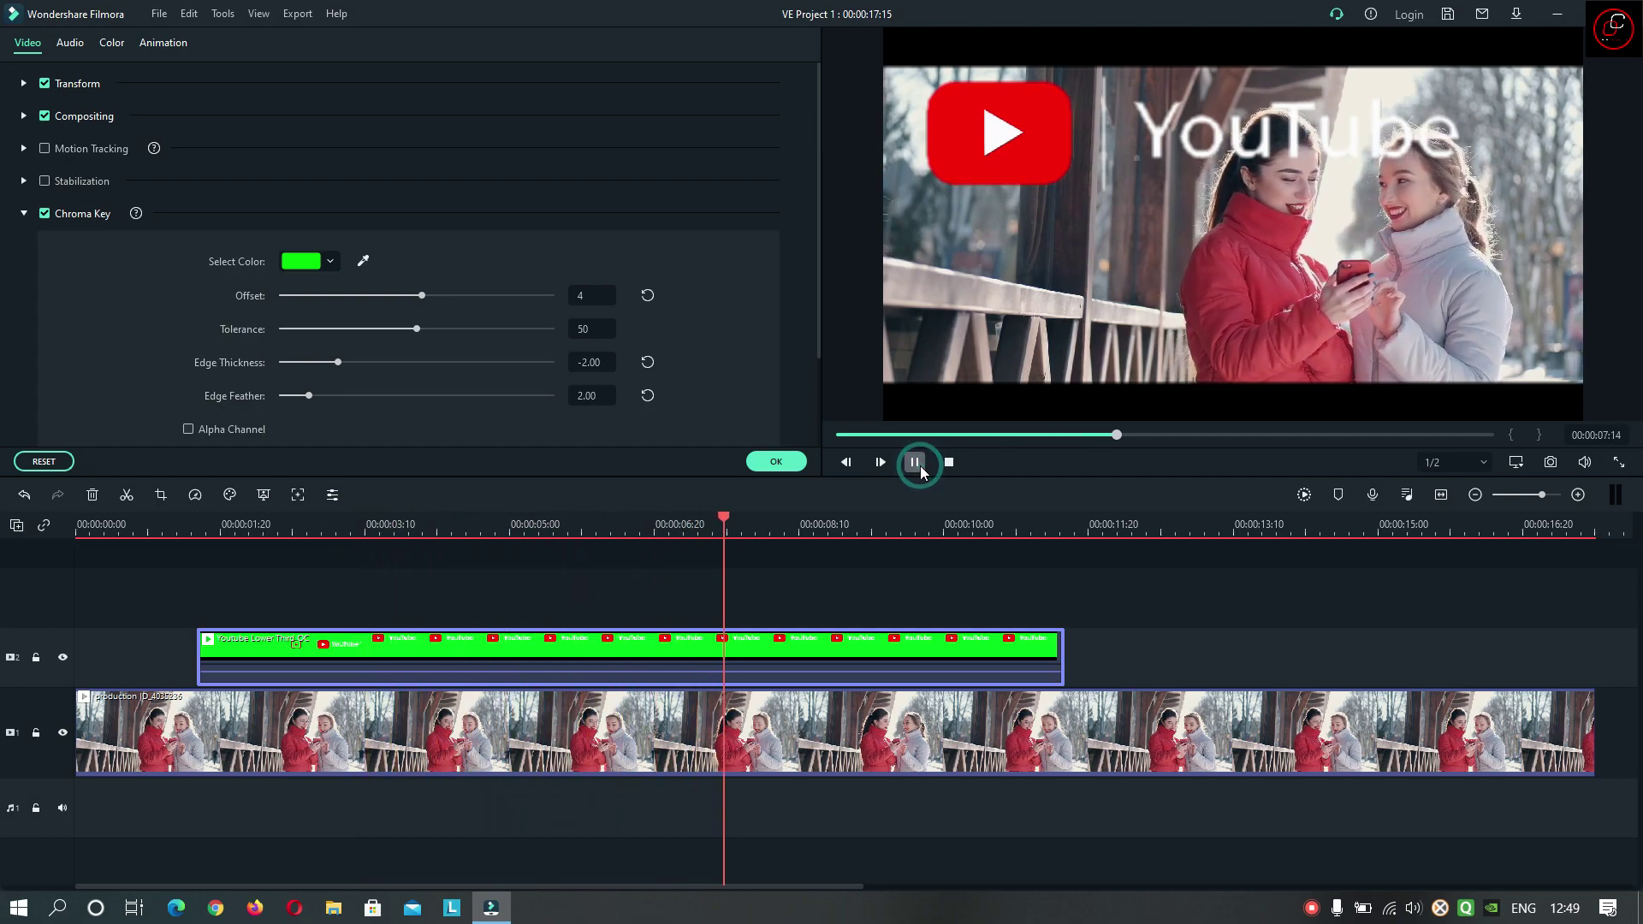
pyautogui.click(1001, 328)
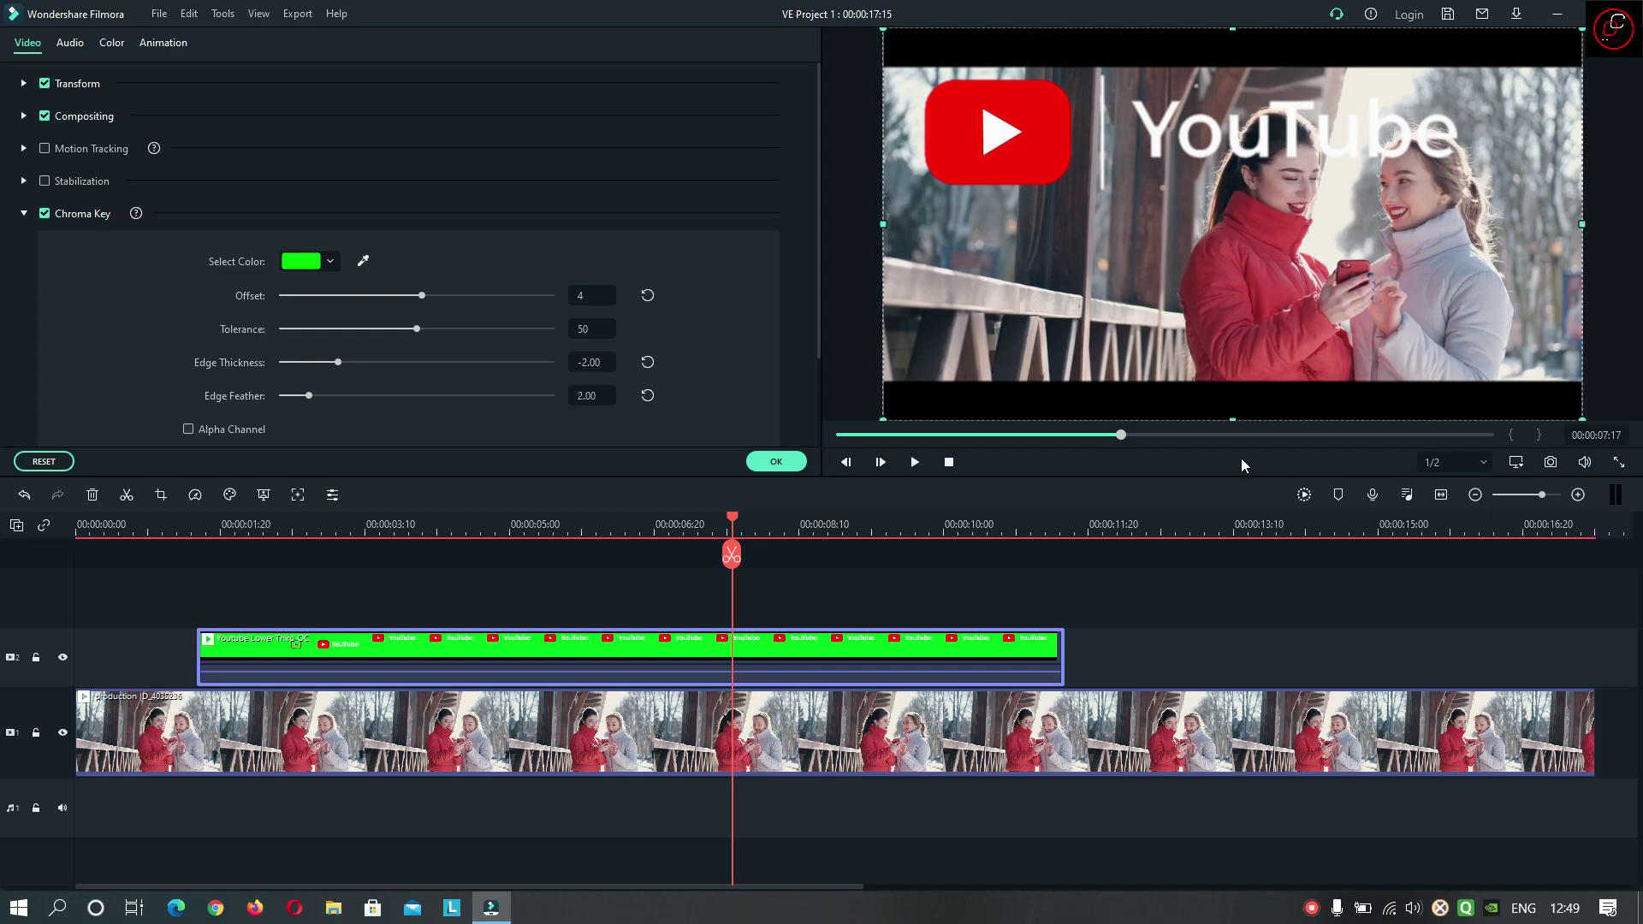
pyautogui.click(776, 461)
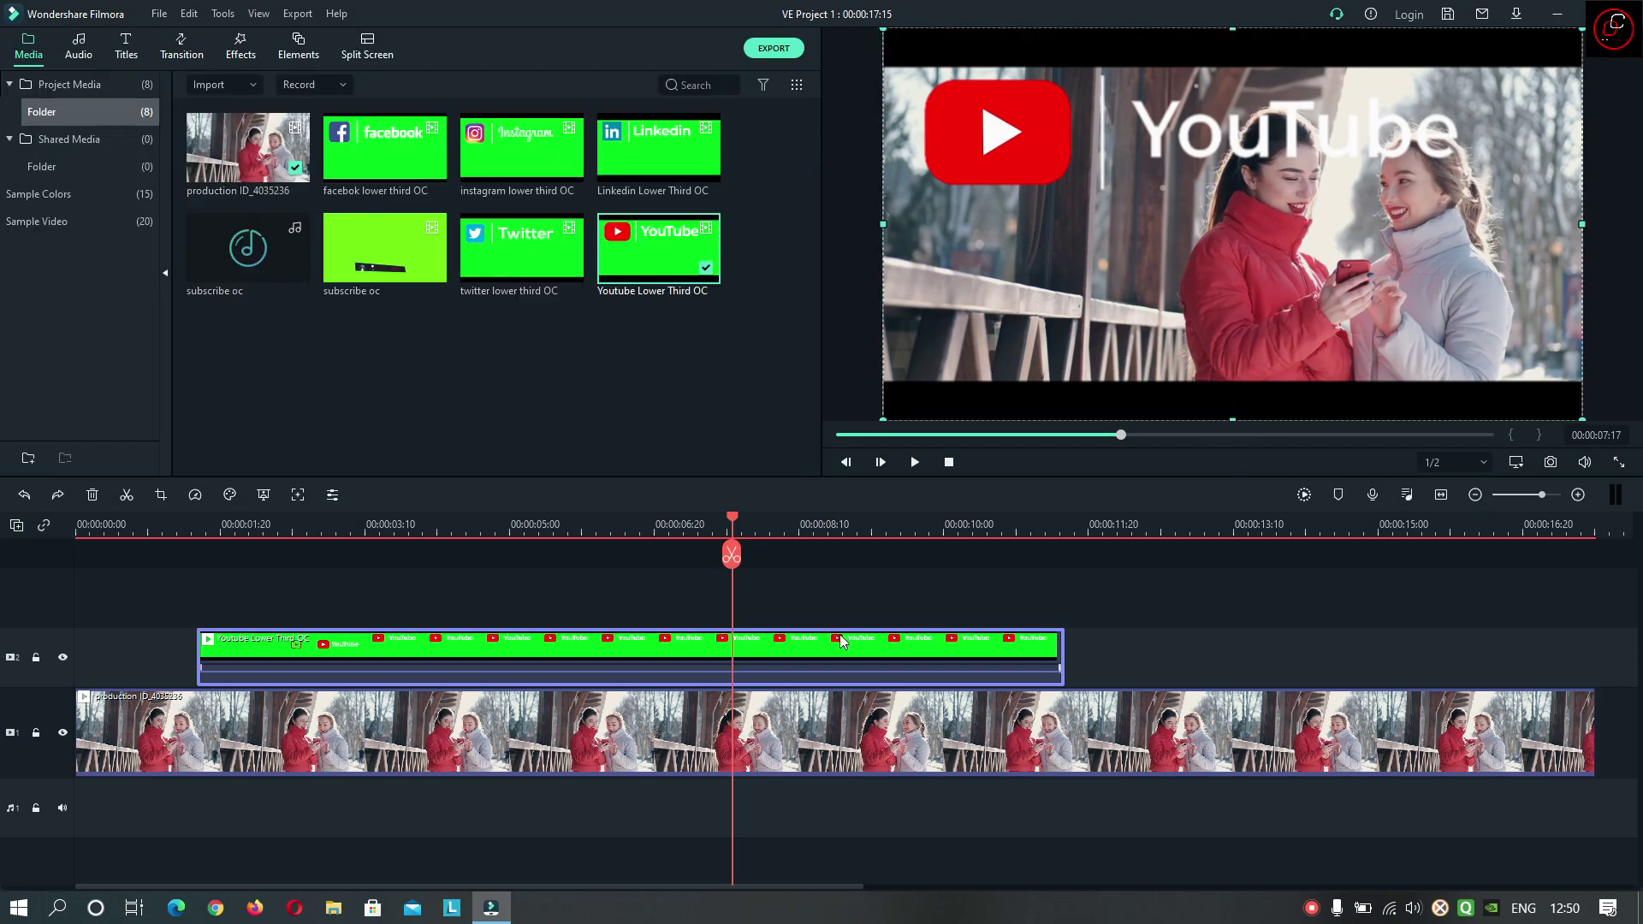
# Step: Crop the Youtube Lower Third OC clip with a Custom ratio to about 1280 x 447, cutting off its upper and lower black bars
pyautogui.rightClick(825, 648)
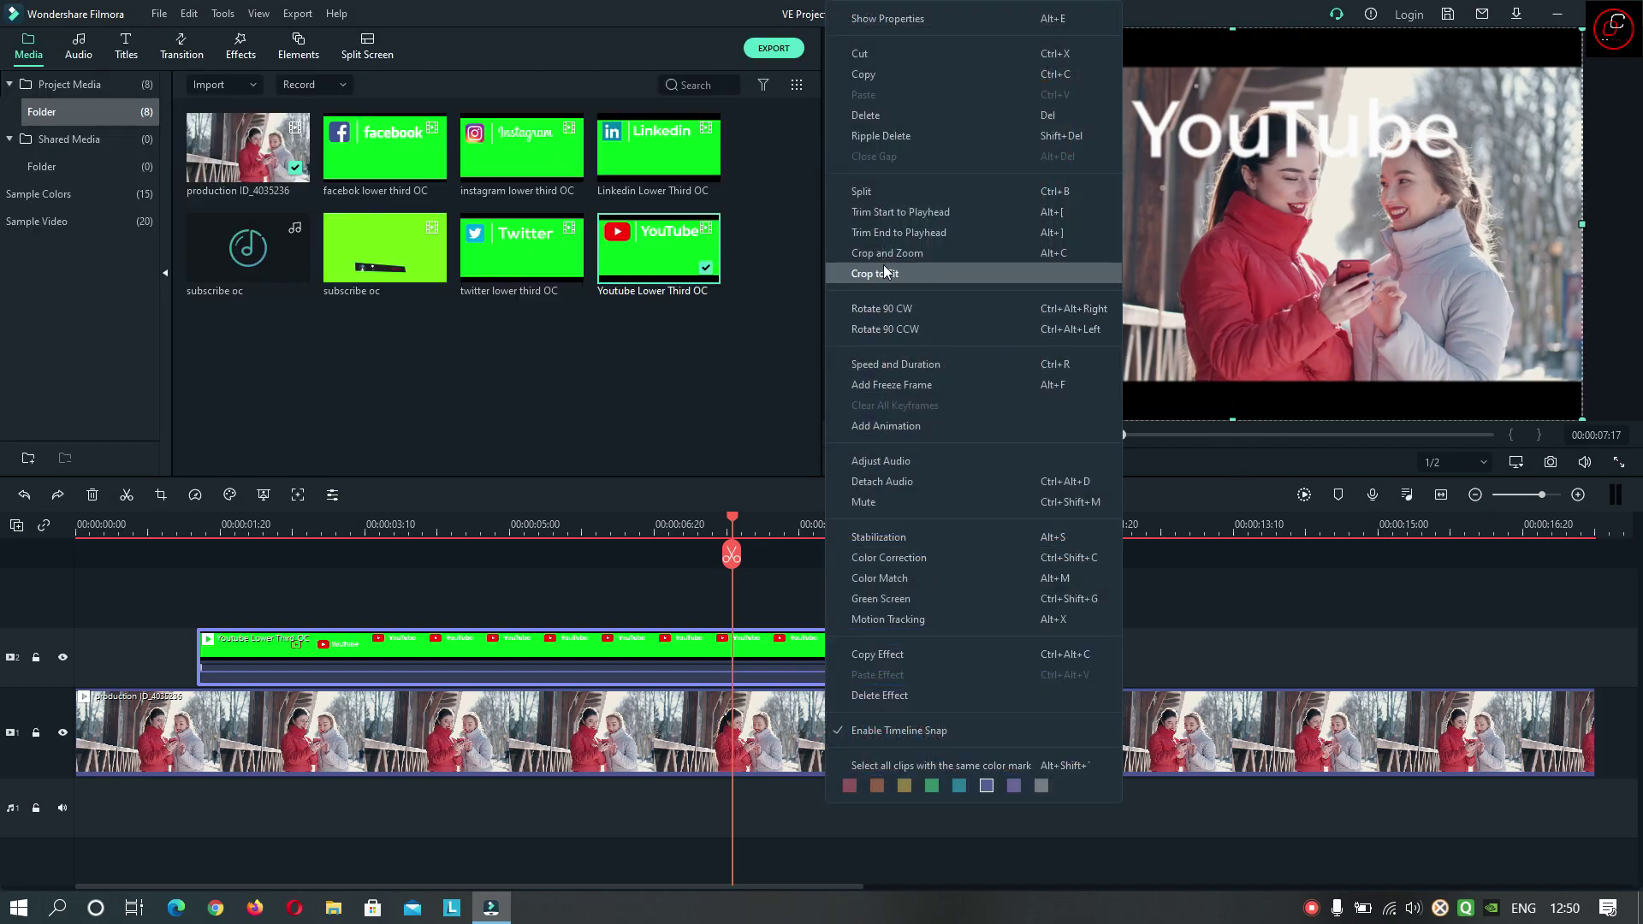
pyautogui.click(939, 254)
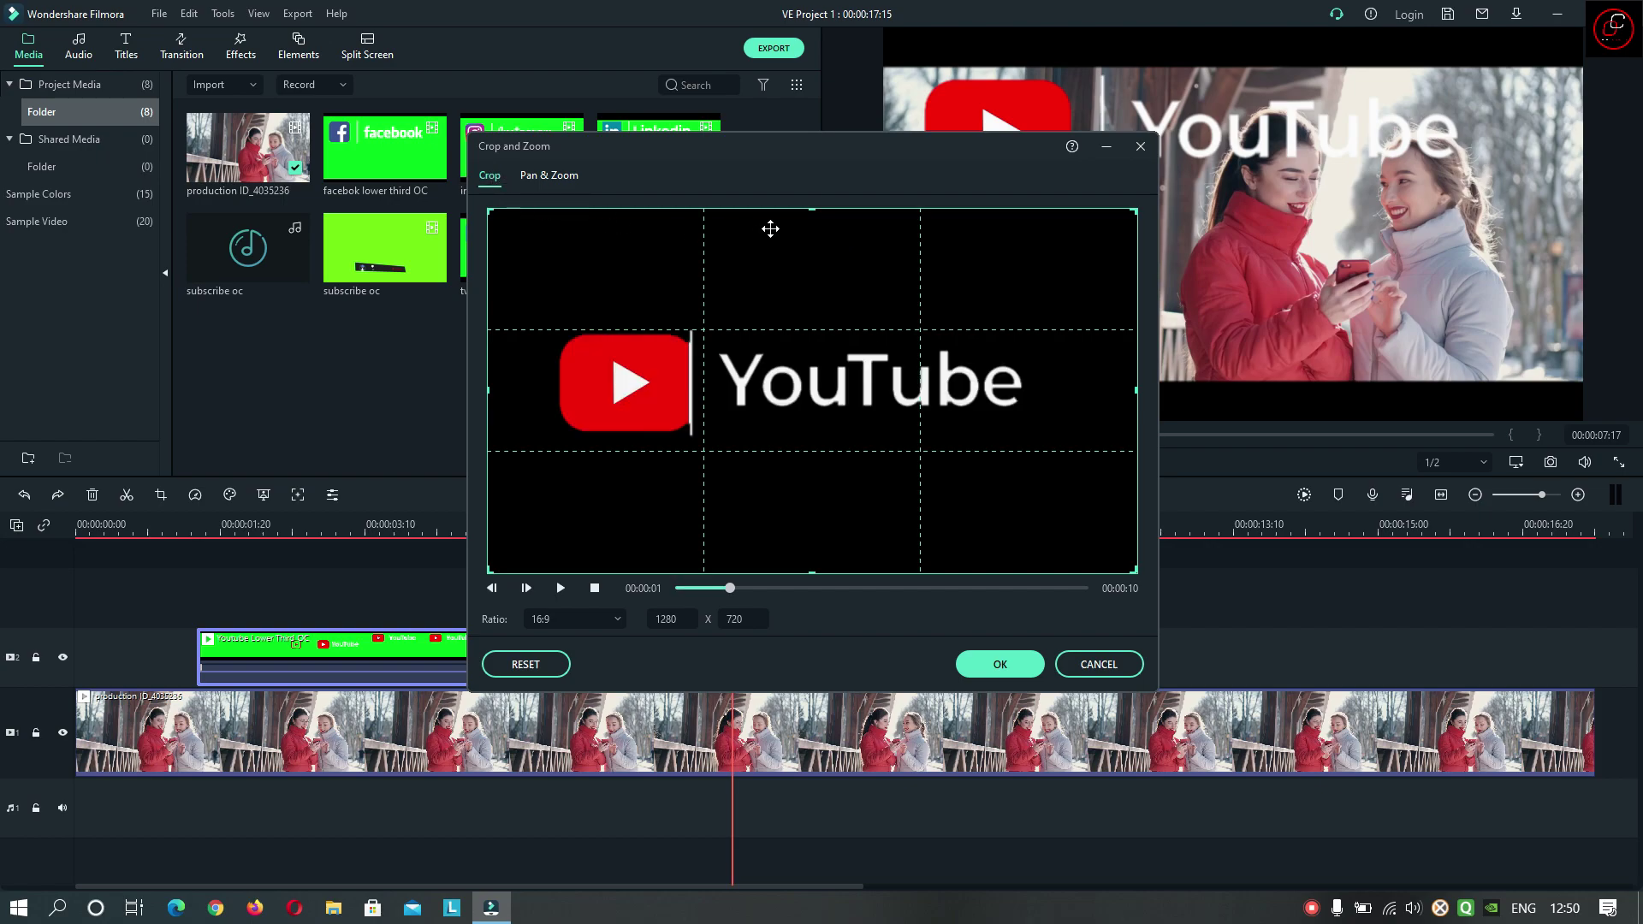
pyautogui.moveTo(814, 210); pyautogui.dragTo(814, 228)
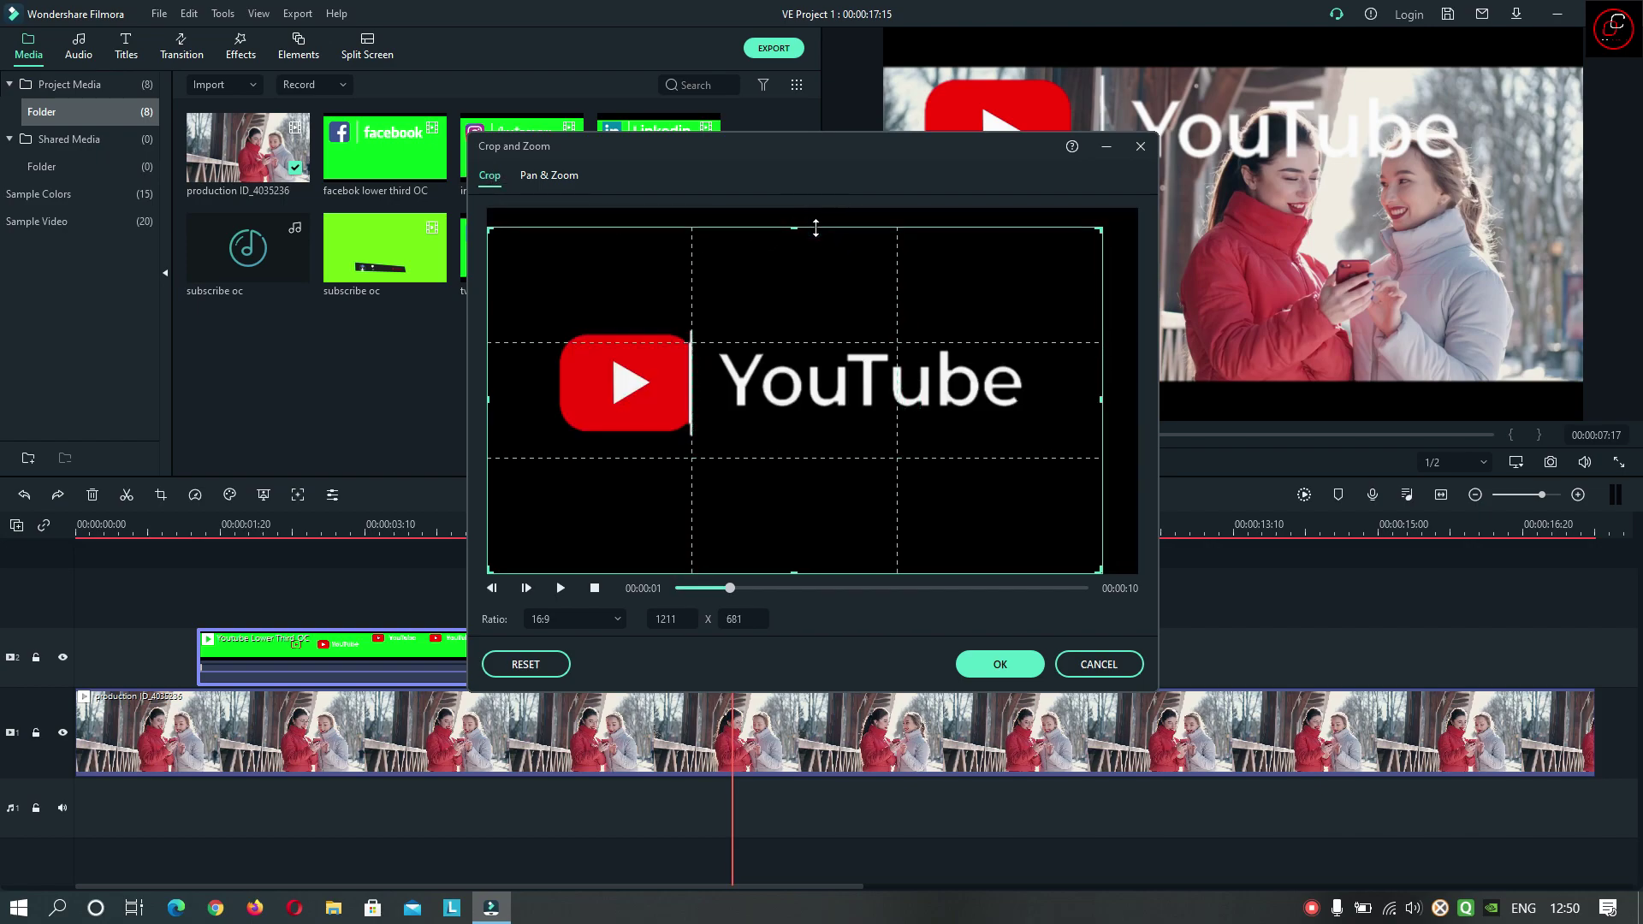
pyautogui.click(611, 619)
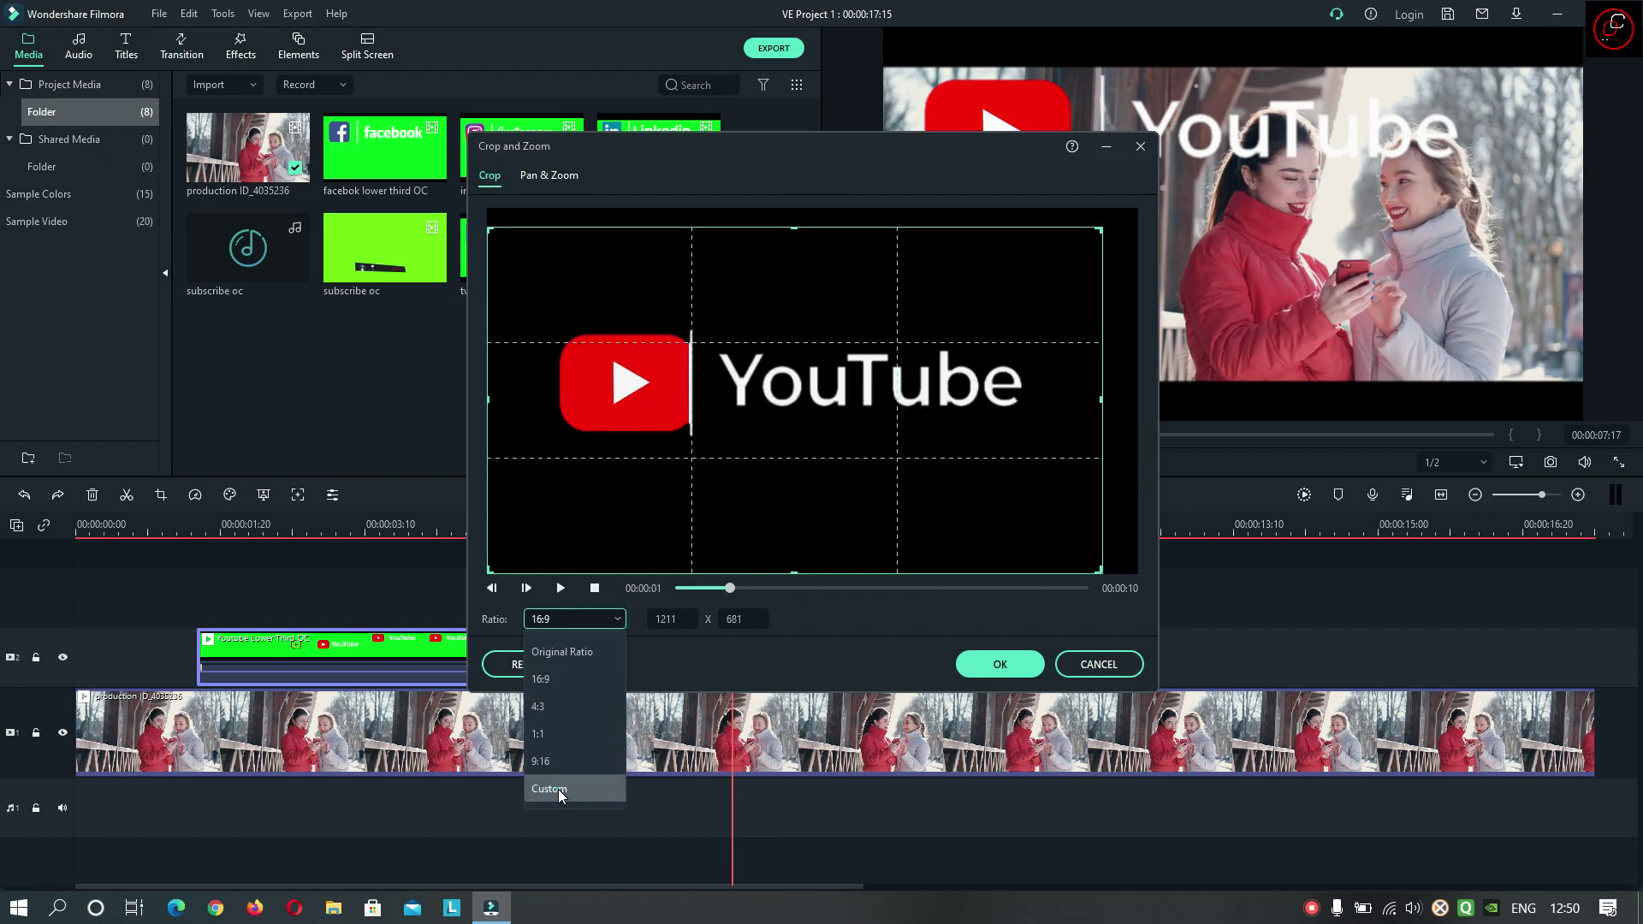
pyautogui.click(558, 791)
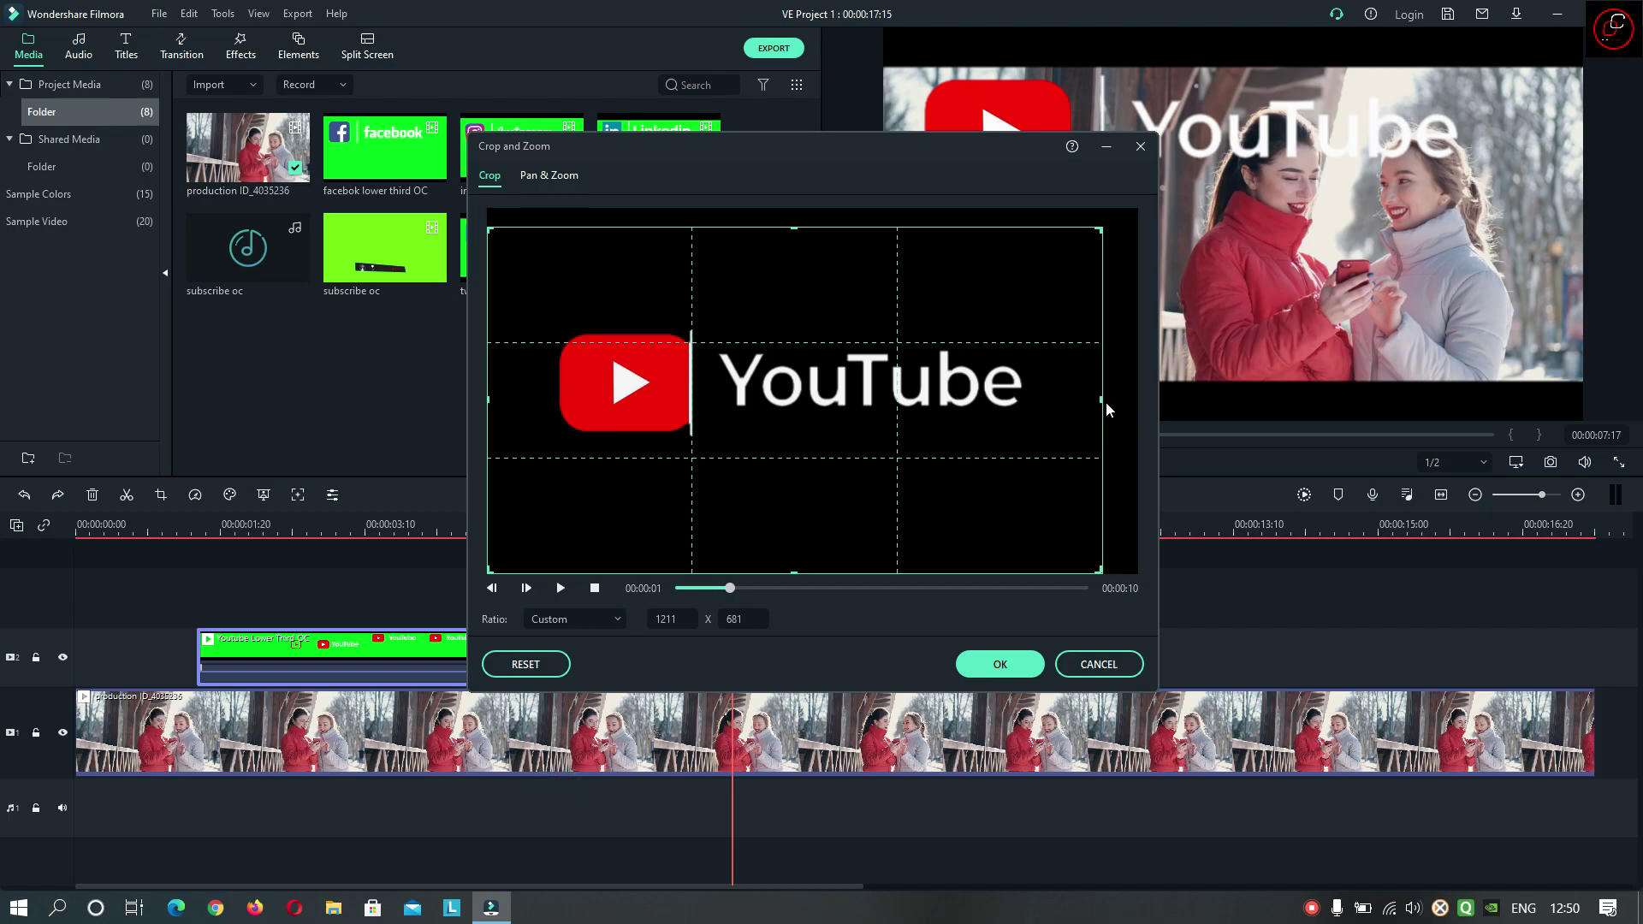
pyautogui.moveTo(1103, 399); pyautogui.dragTo(1149, 394)
pyautogui.moveTo(812, 228); pyautogui.dragTo(813, 258)
pyautogui.moveTo(816, 571); pyautogui.dragTo(820, 484)
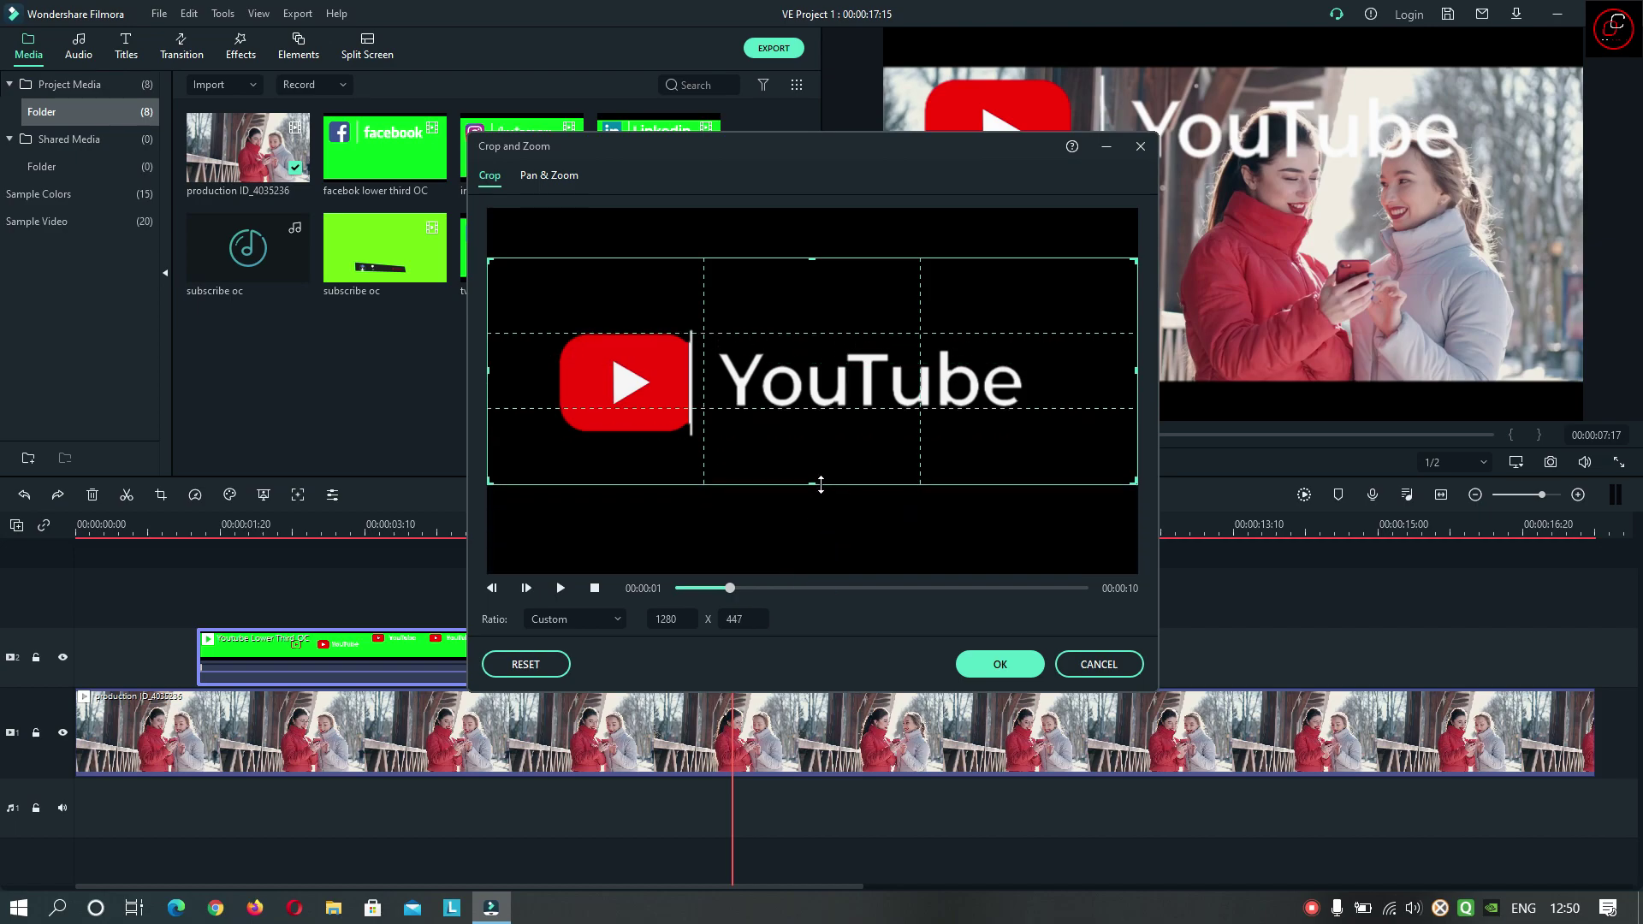
pyautogui.click(995, 667)
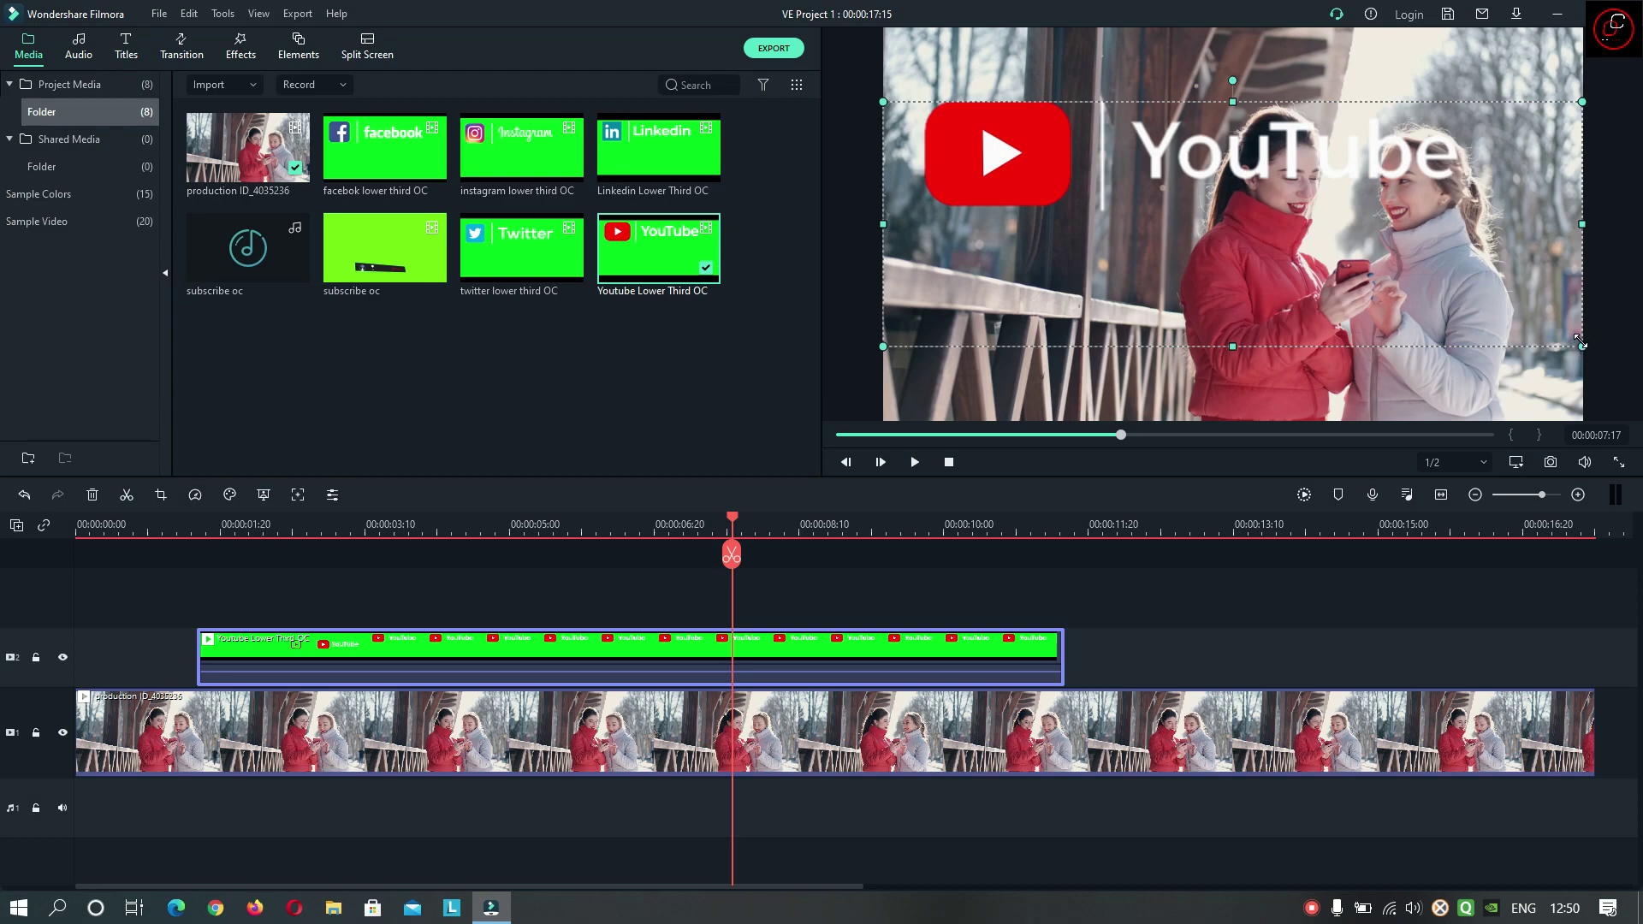
# Step: Shrink the YouTube lower third to roughly a third of the frame width, place it beside the two women and play back the result
pyautogui.moveTo(1581, 344); pyautogui.dragTo(1073, 122)
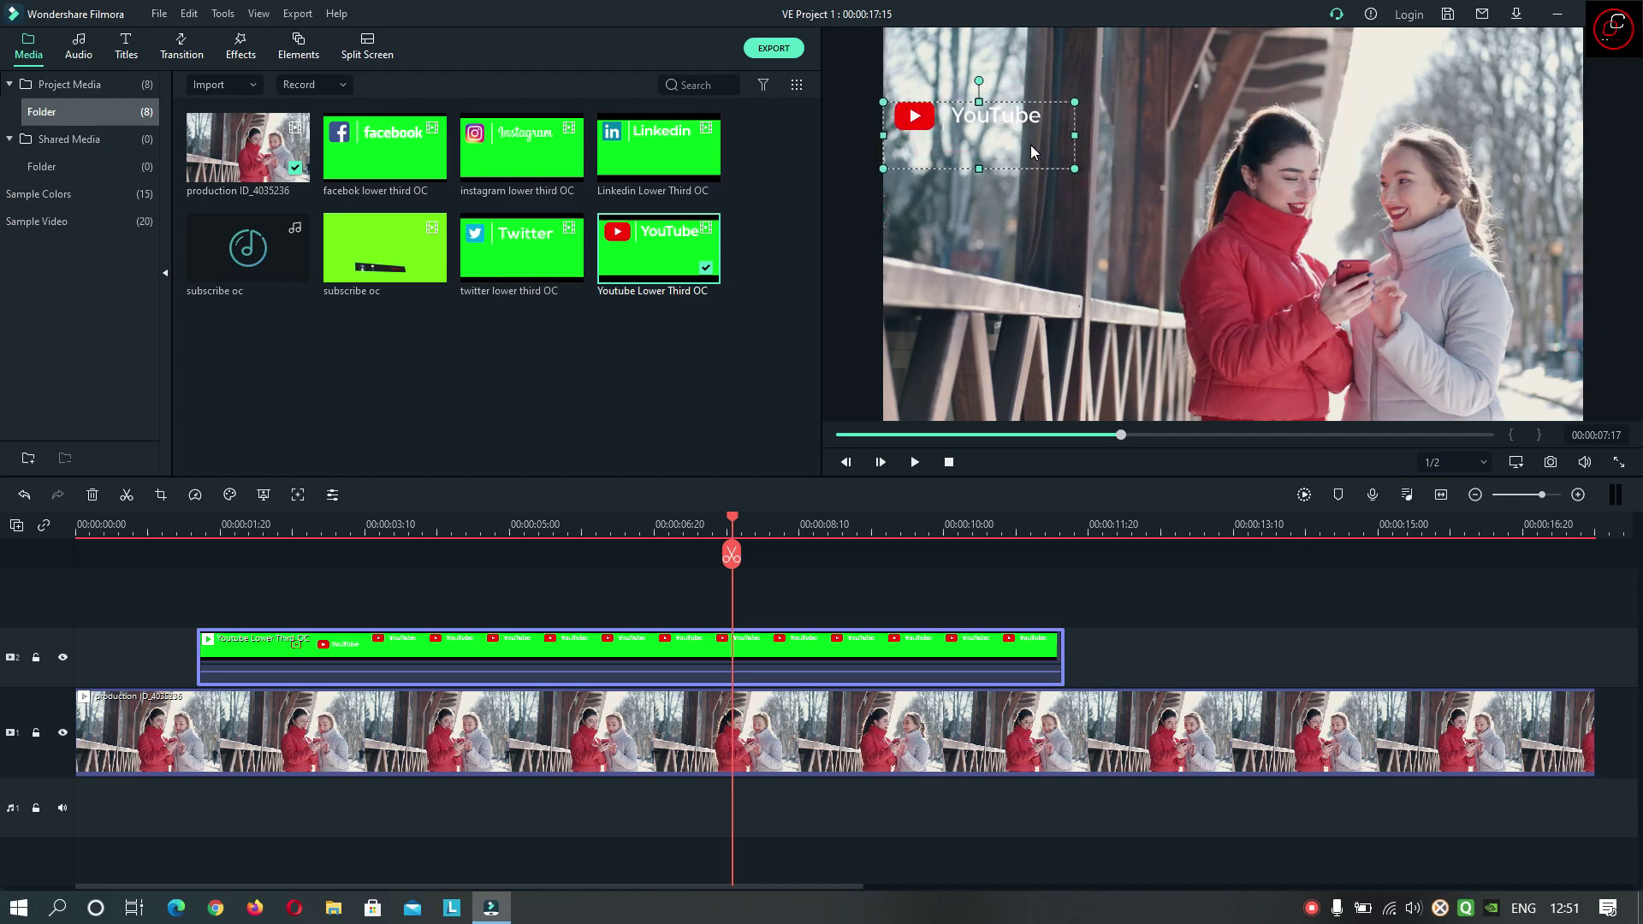
pyautogui.moveTo(978, 168); pyautogui.dragTo(1130, 267)
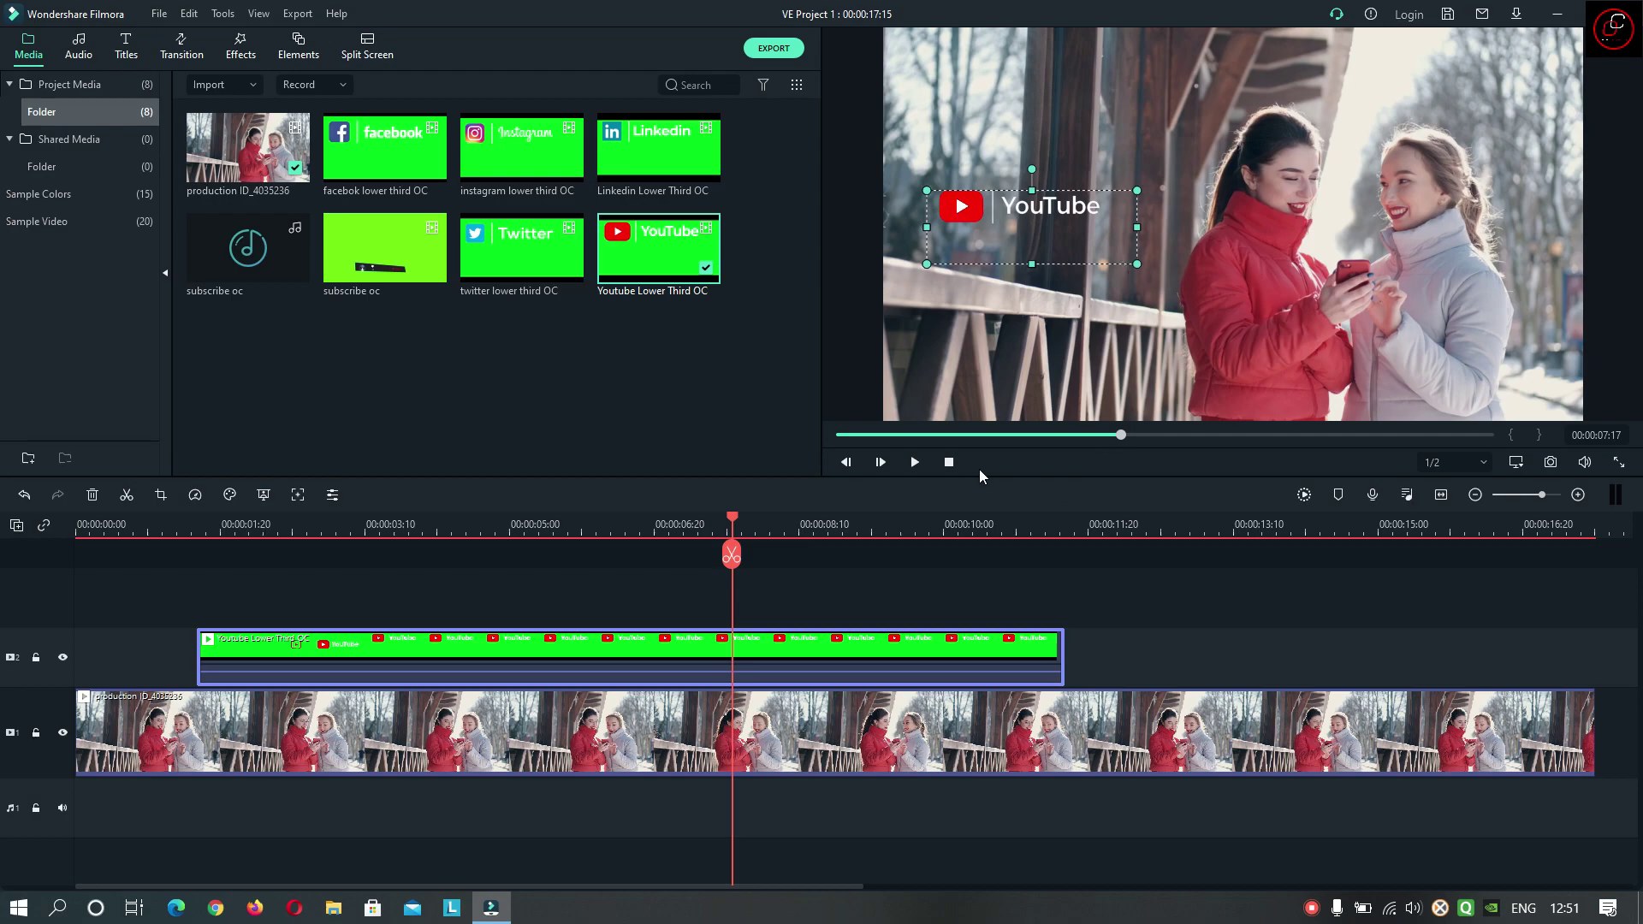
pyautogui.click(949, 462)
pyautogui.click(913, 462)
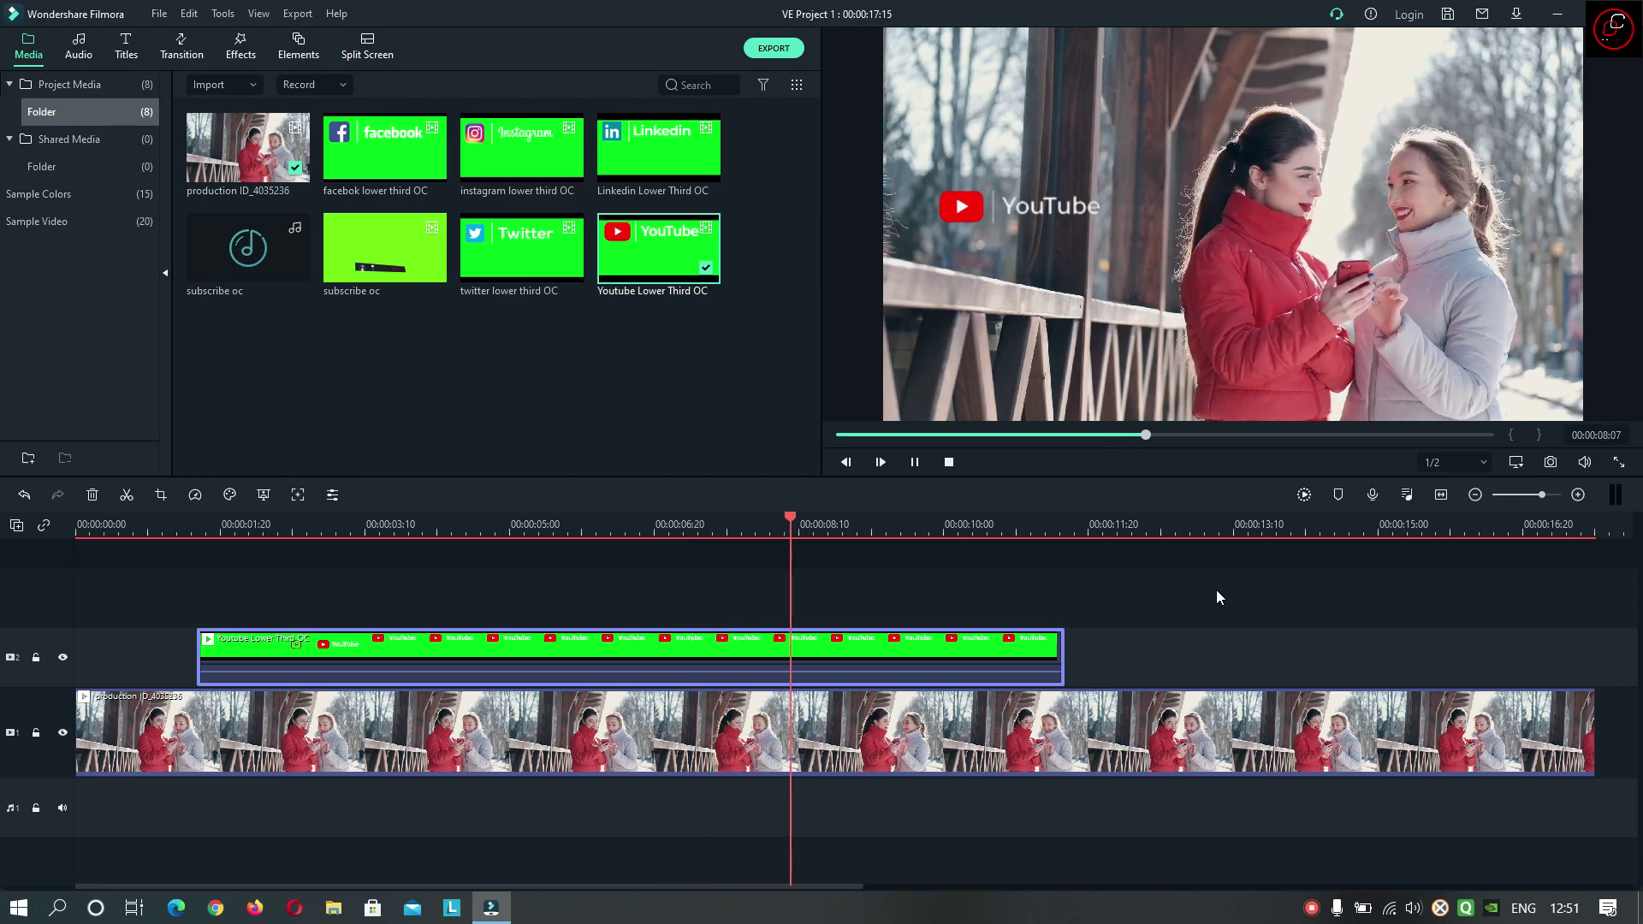
pyautogui.click(914, 462)
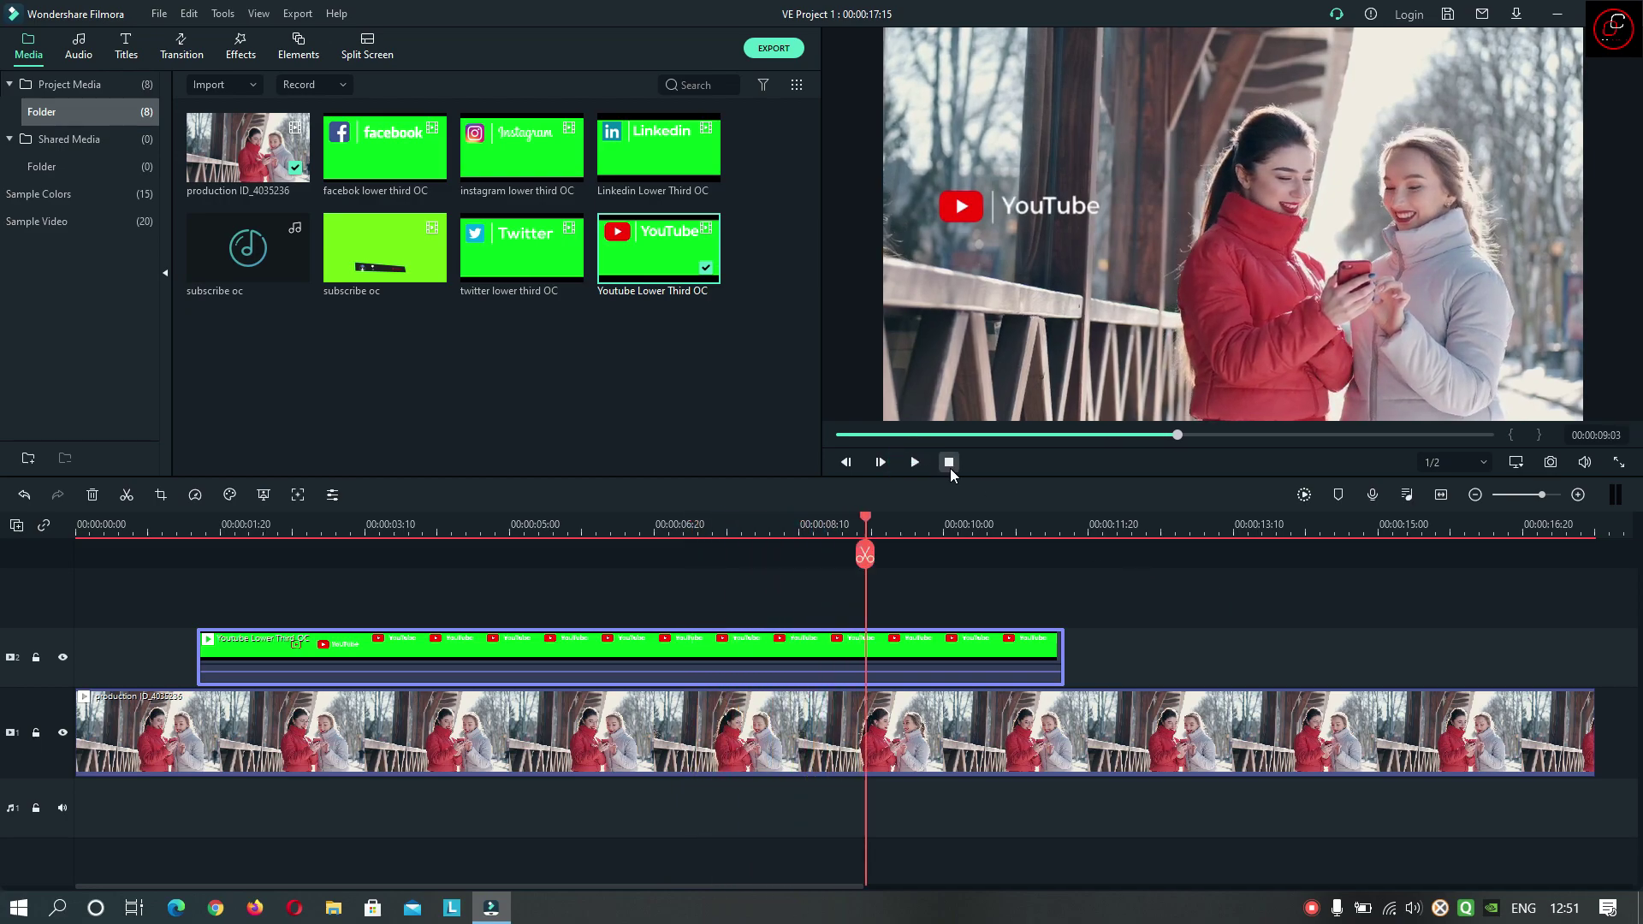
# Step: Play back the YouTube lower third from its start and pause at 00:00:03:21, once its logo and text are fully displayed
pyautogui.click(130, 539)
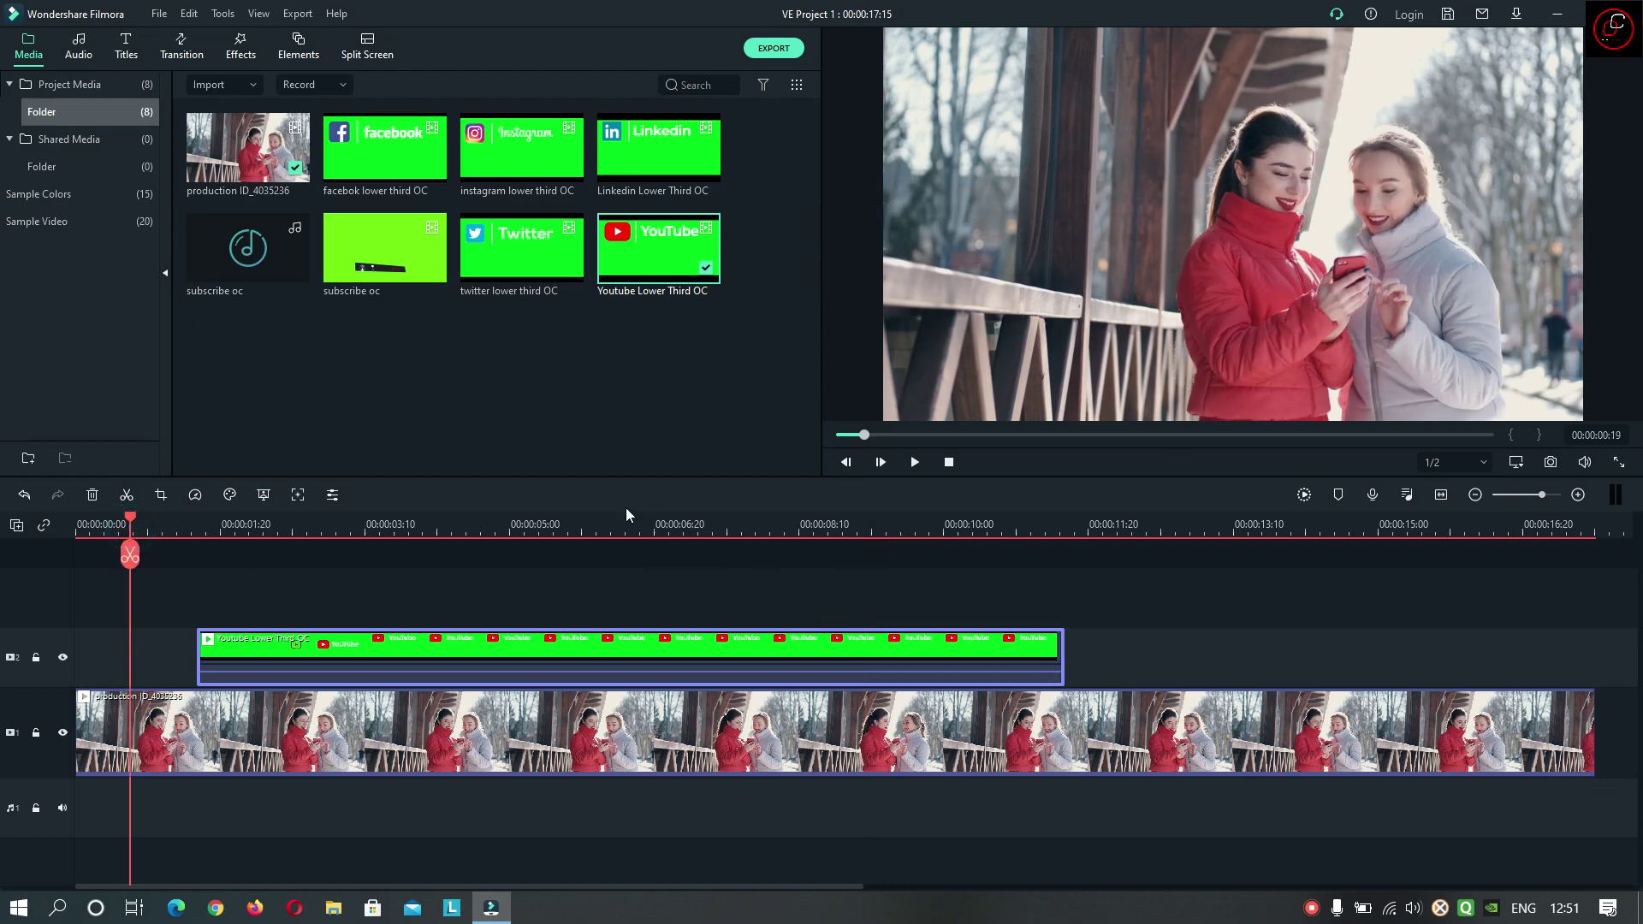
pyautogui.click(622, 519)
pyautogui.moveTo(622, 519); pyautogui.dragTo(206, 513)
pyautogui.click(914, 462)
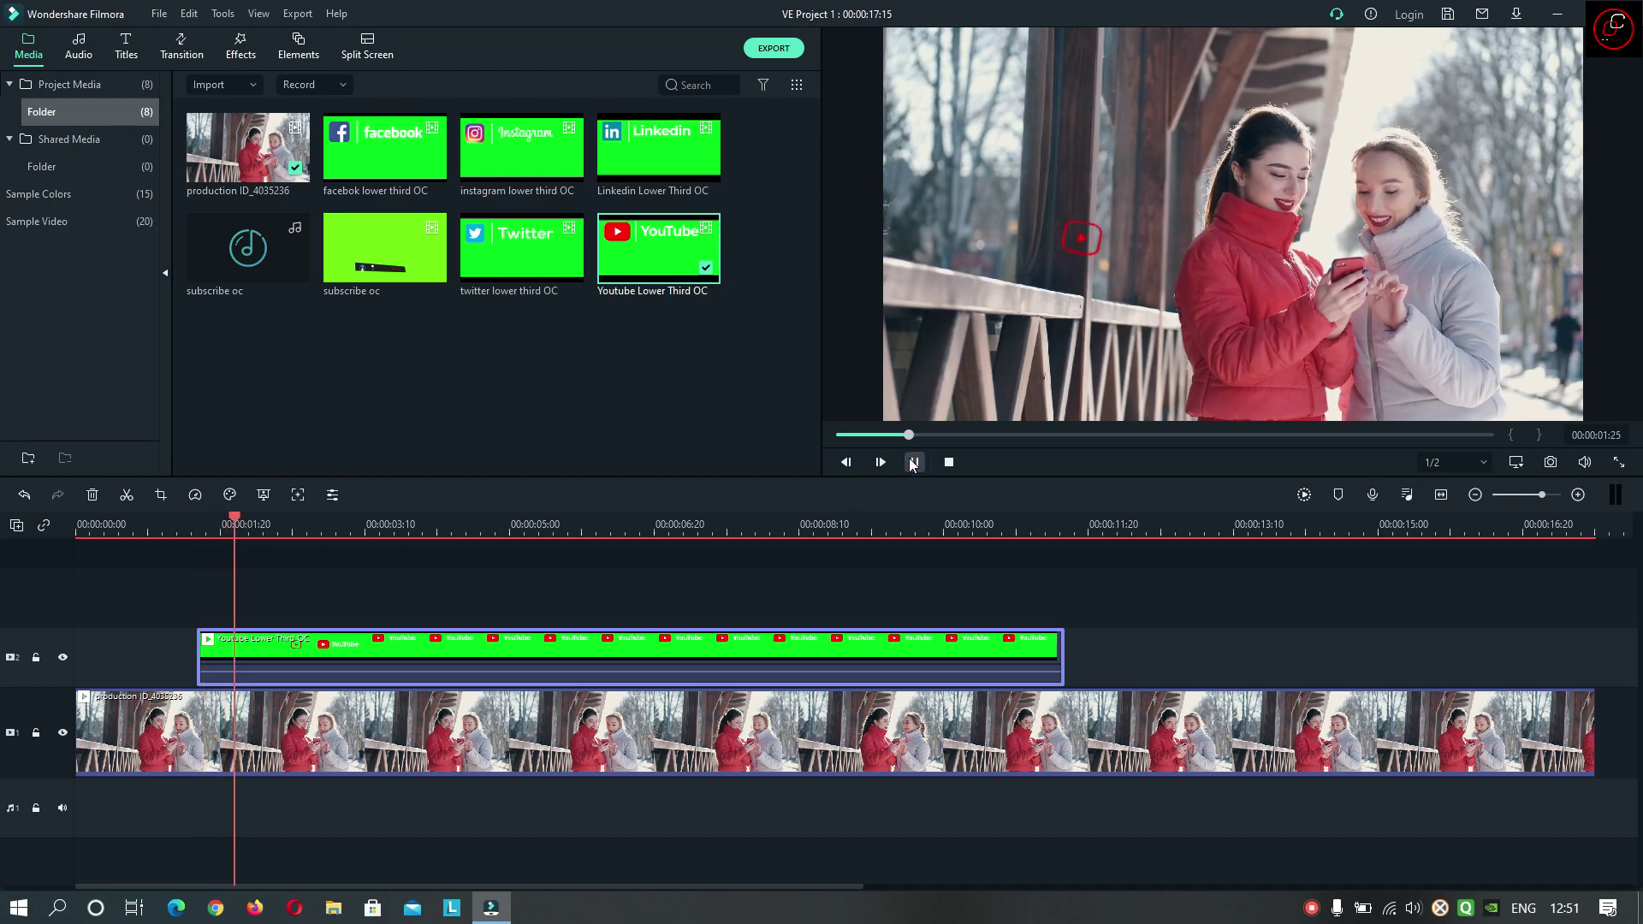
pyautogui.click(913, 463)
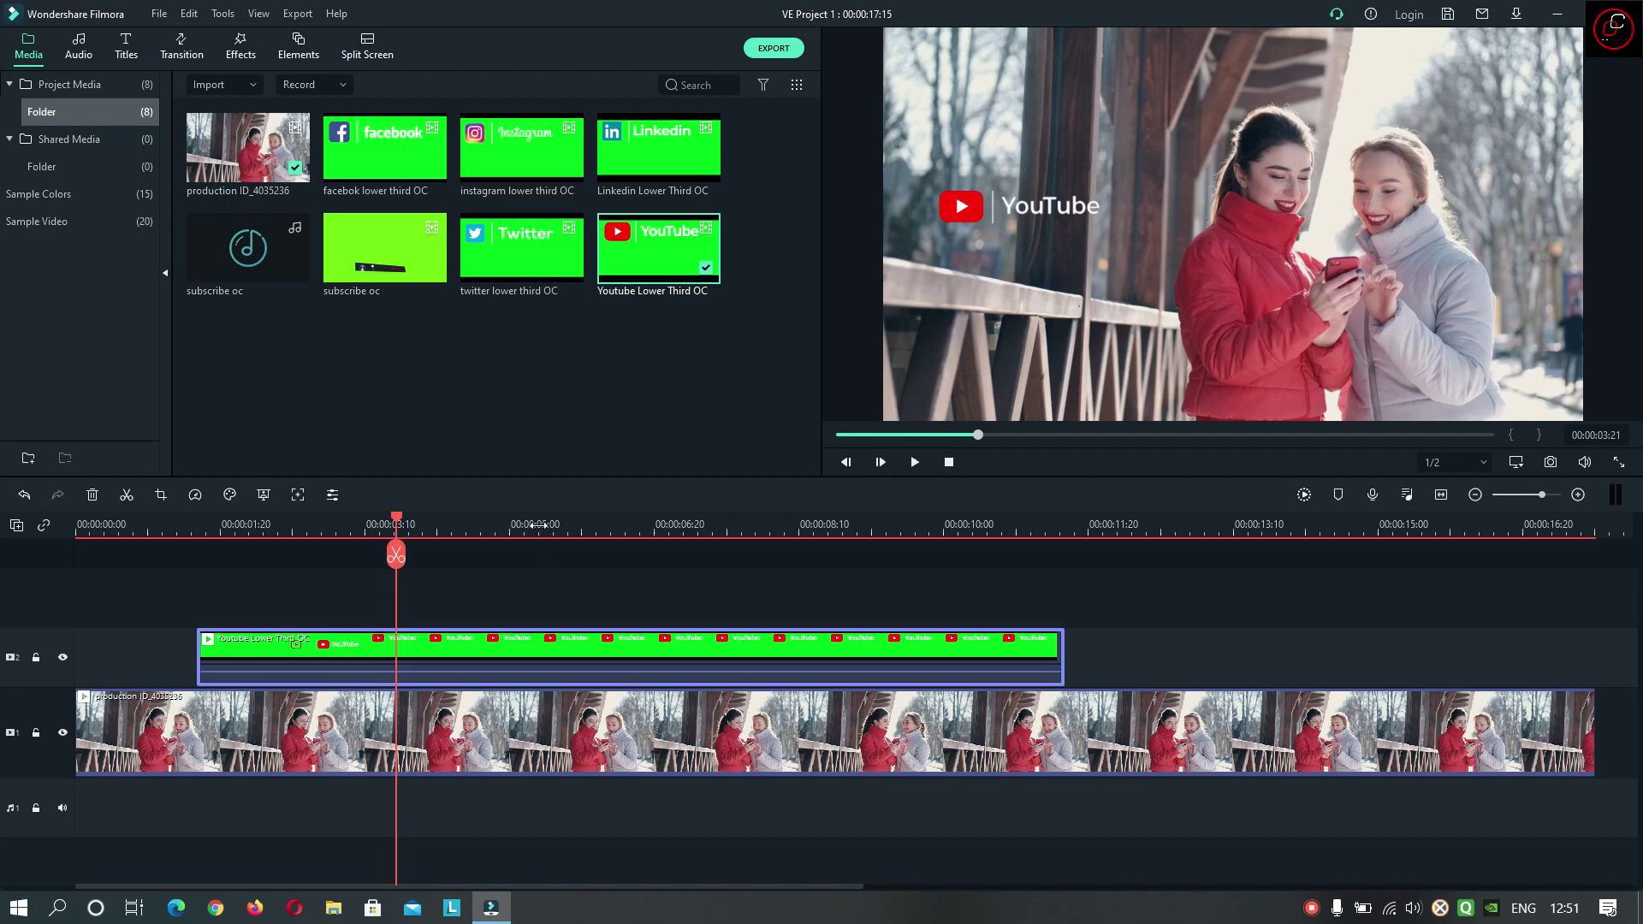
# Step: Add the Title 29 preset to video track 3, starting at the playhead at 00:00:03:21
pyautogui.click(115, 39)
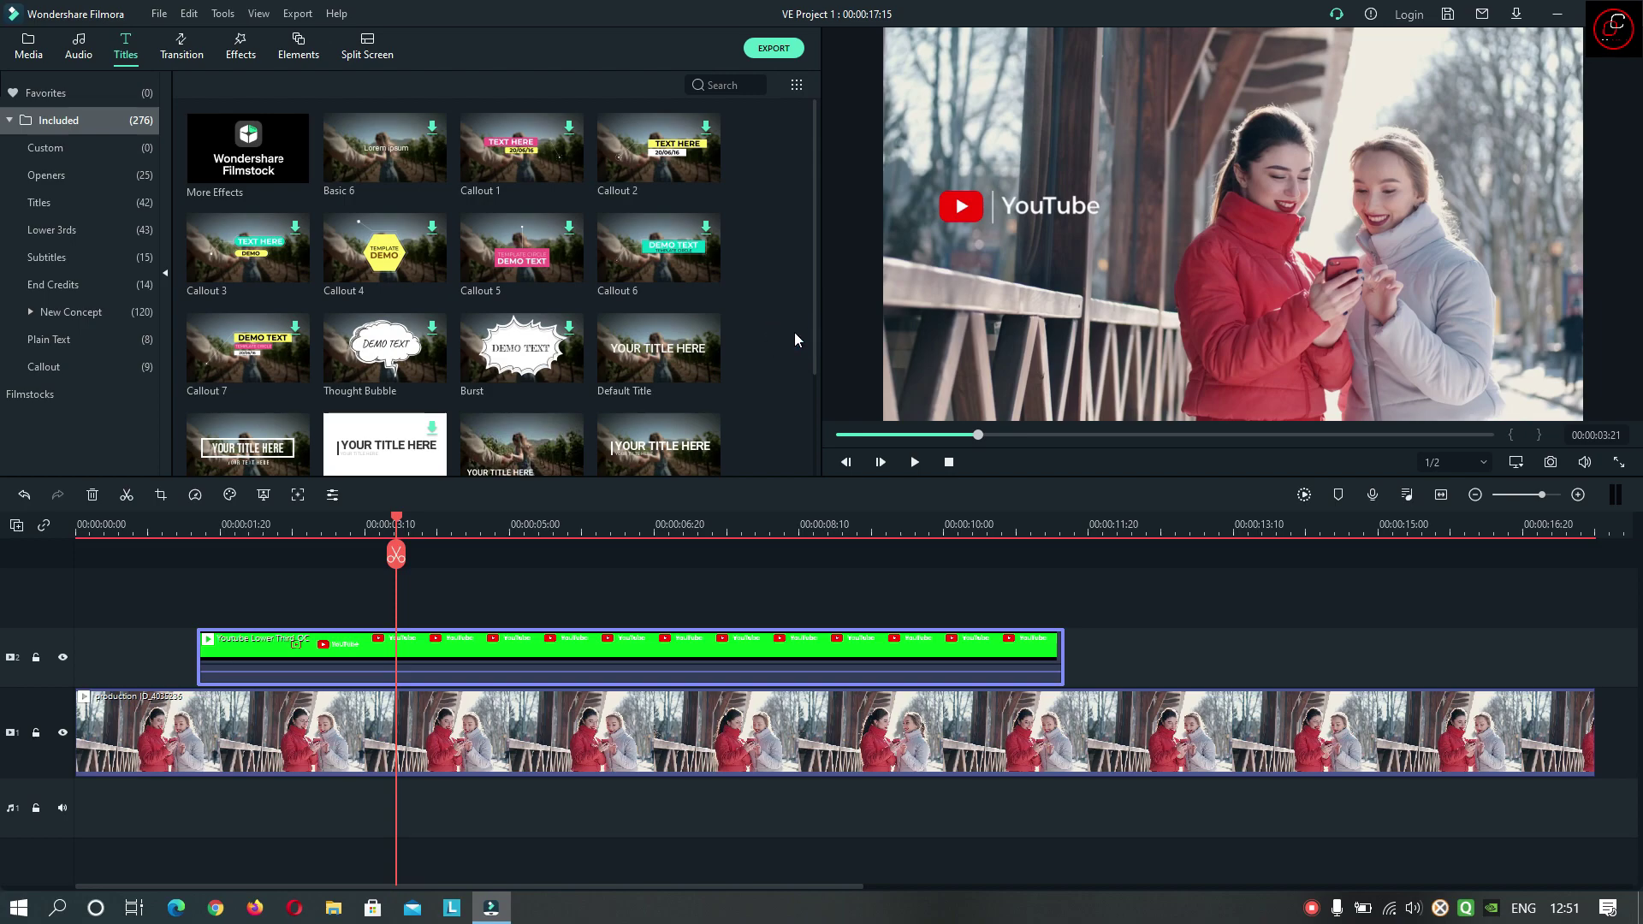
pyautogui.scroll(-3, 794, 338)
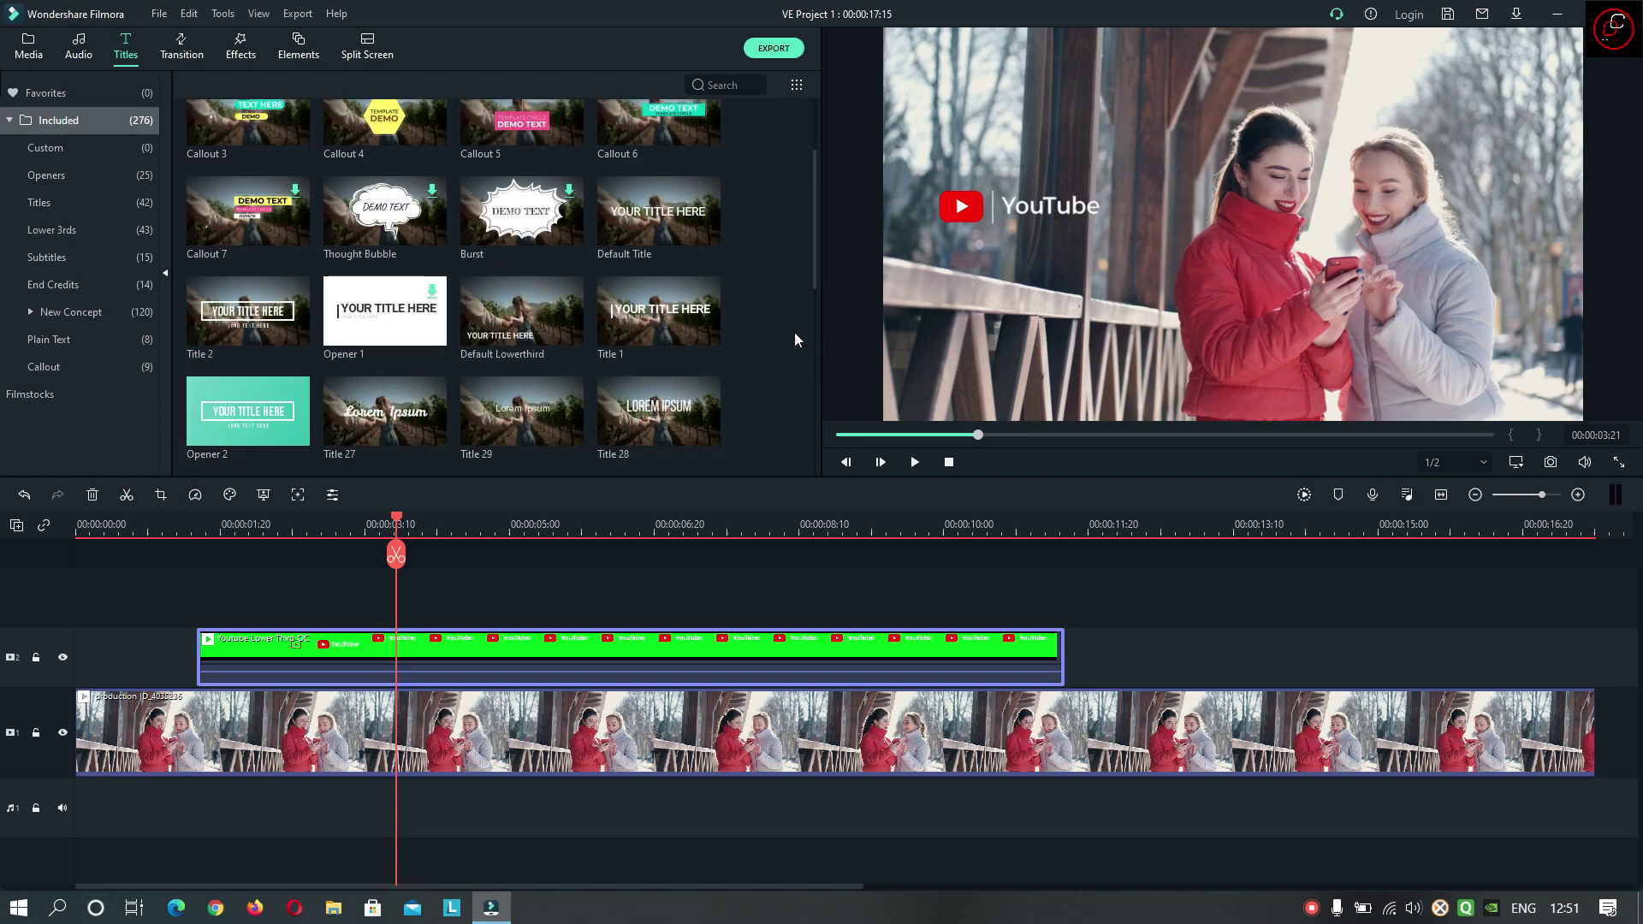
pyautogui.click(515, 415)
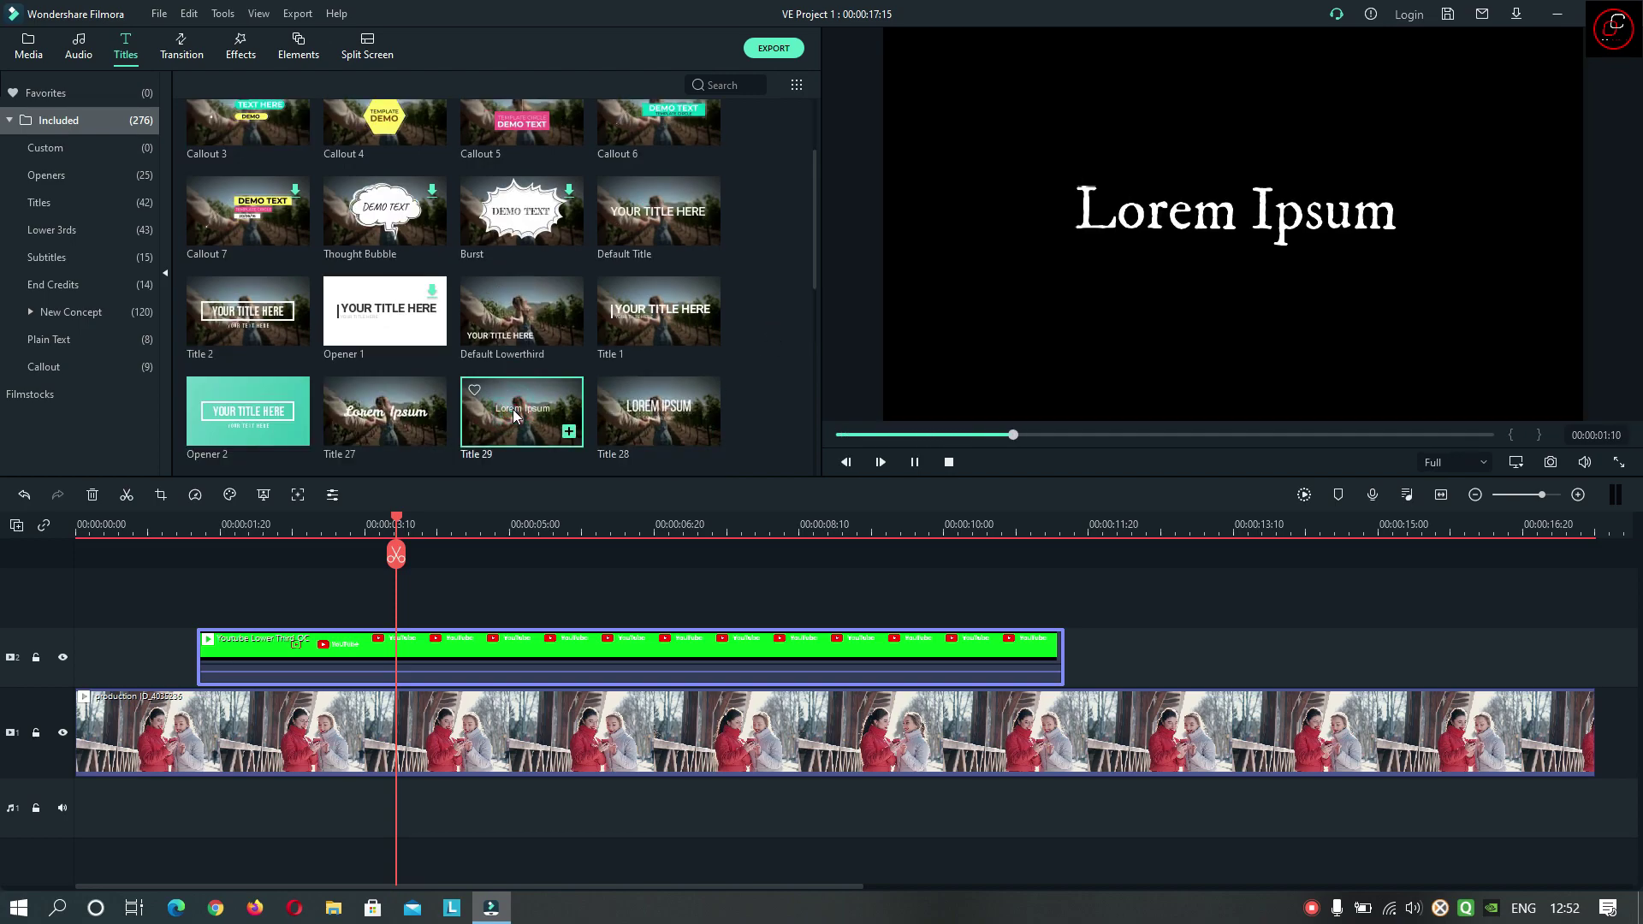
pyautogui.moveTo(514, 416); pyautogui.dragTo(409, 613)
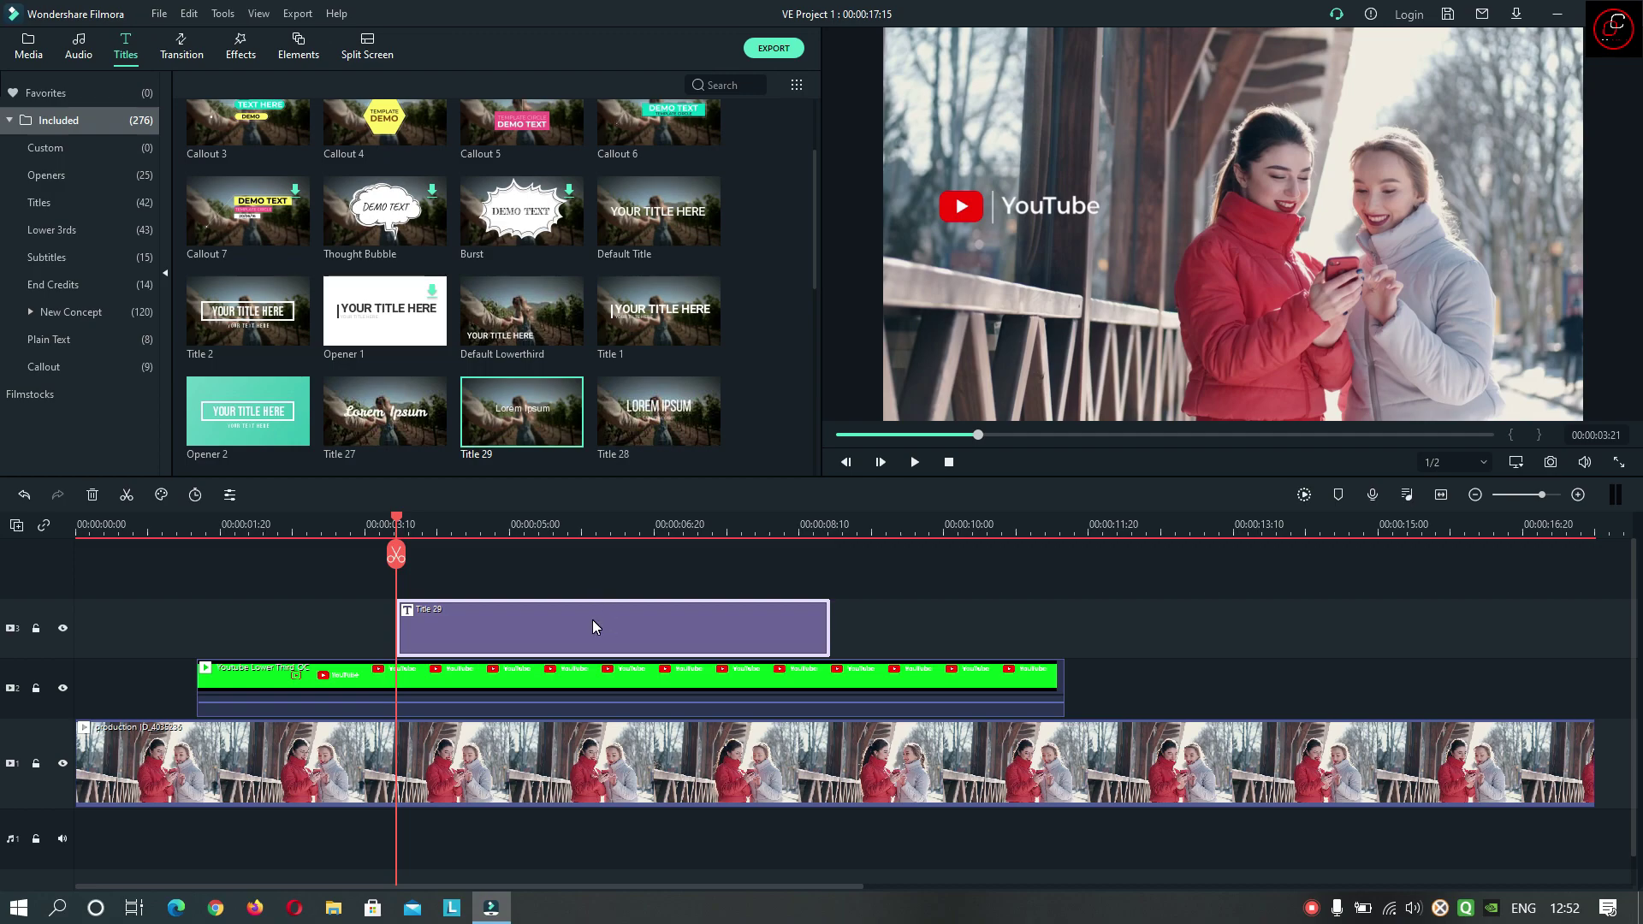
# Step: Set the Title 29 clip's text animation to No Animation in the Advanced Text Edit settings
pyautogui.doubleClick(593, 616)
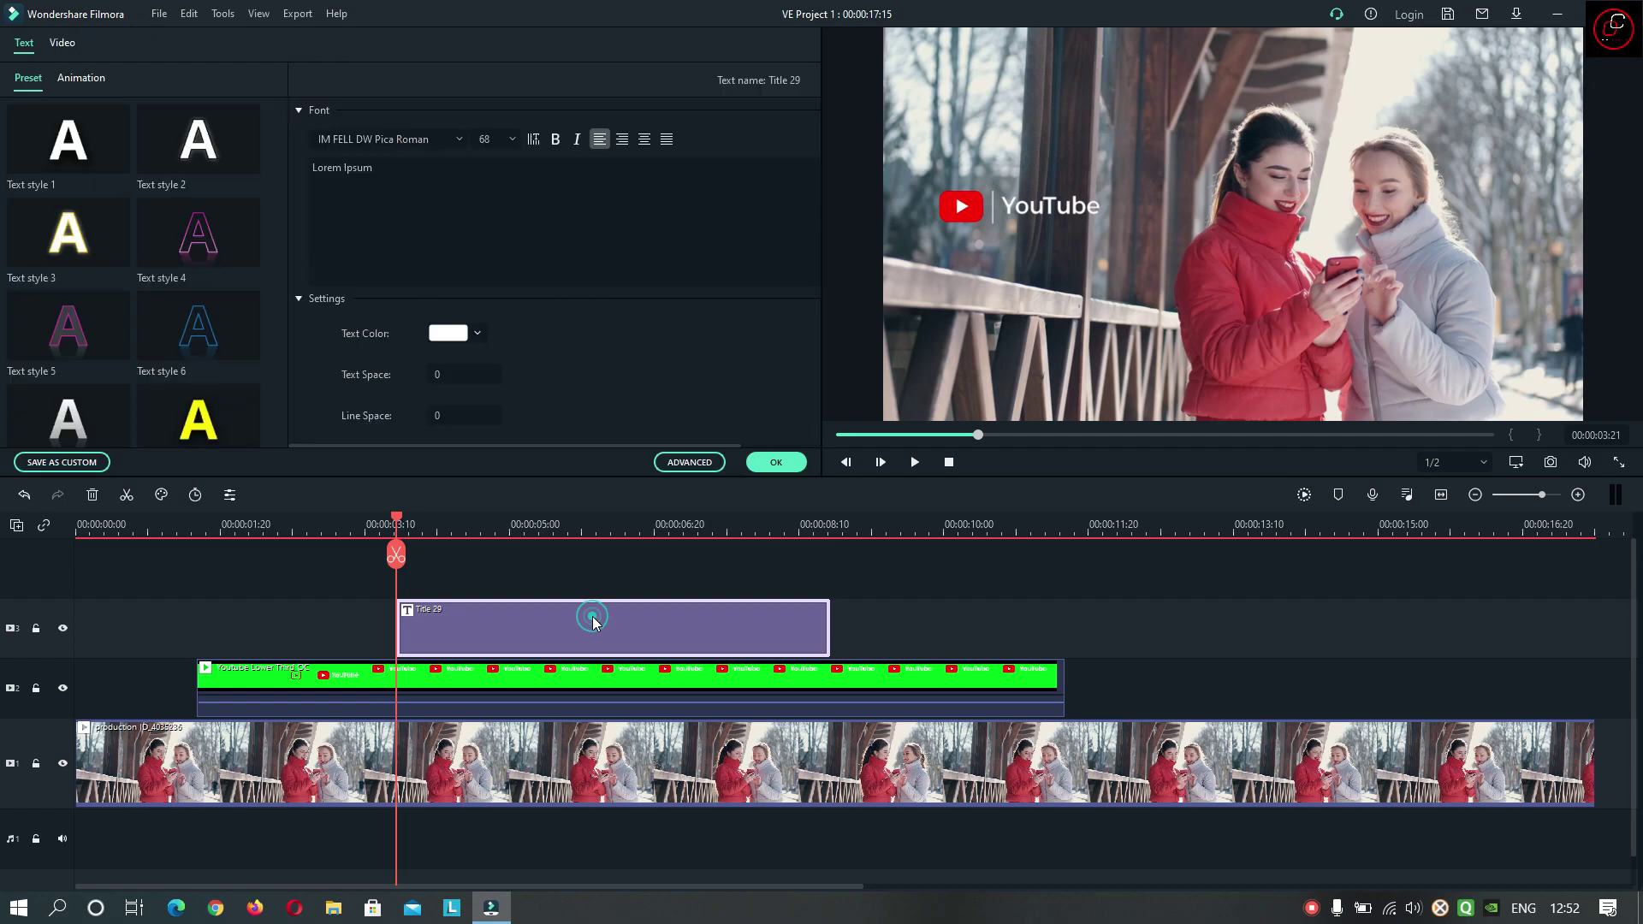
pyautogui.click(689, 462)
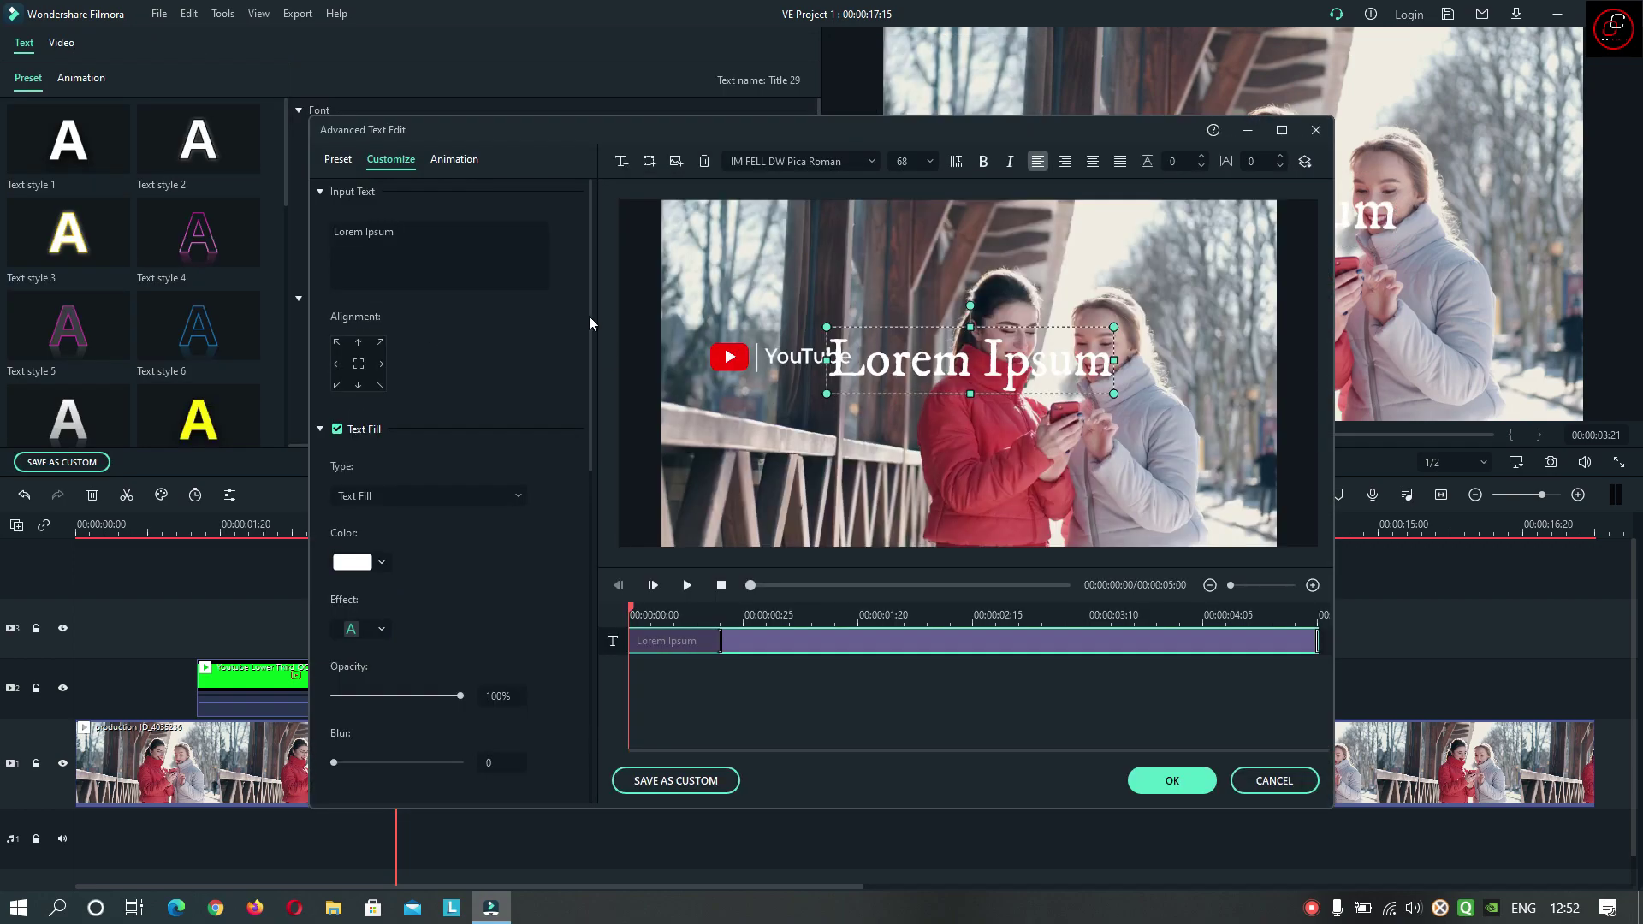
pyautogui.click(459, 162)
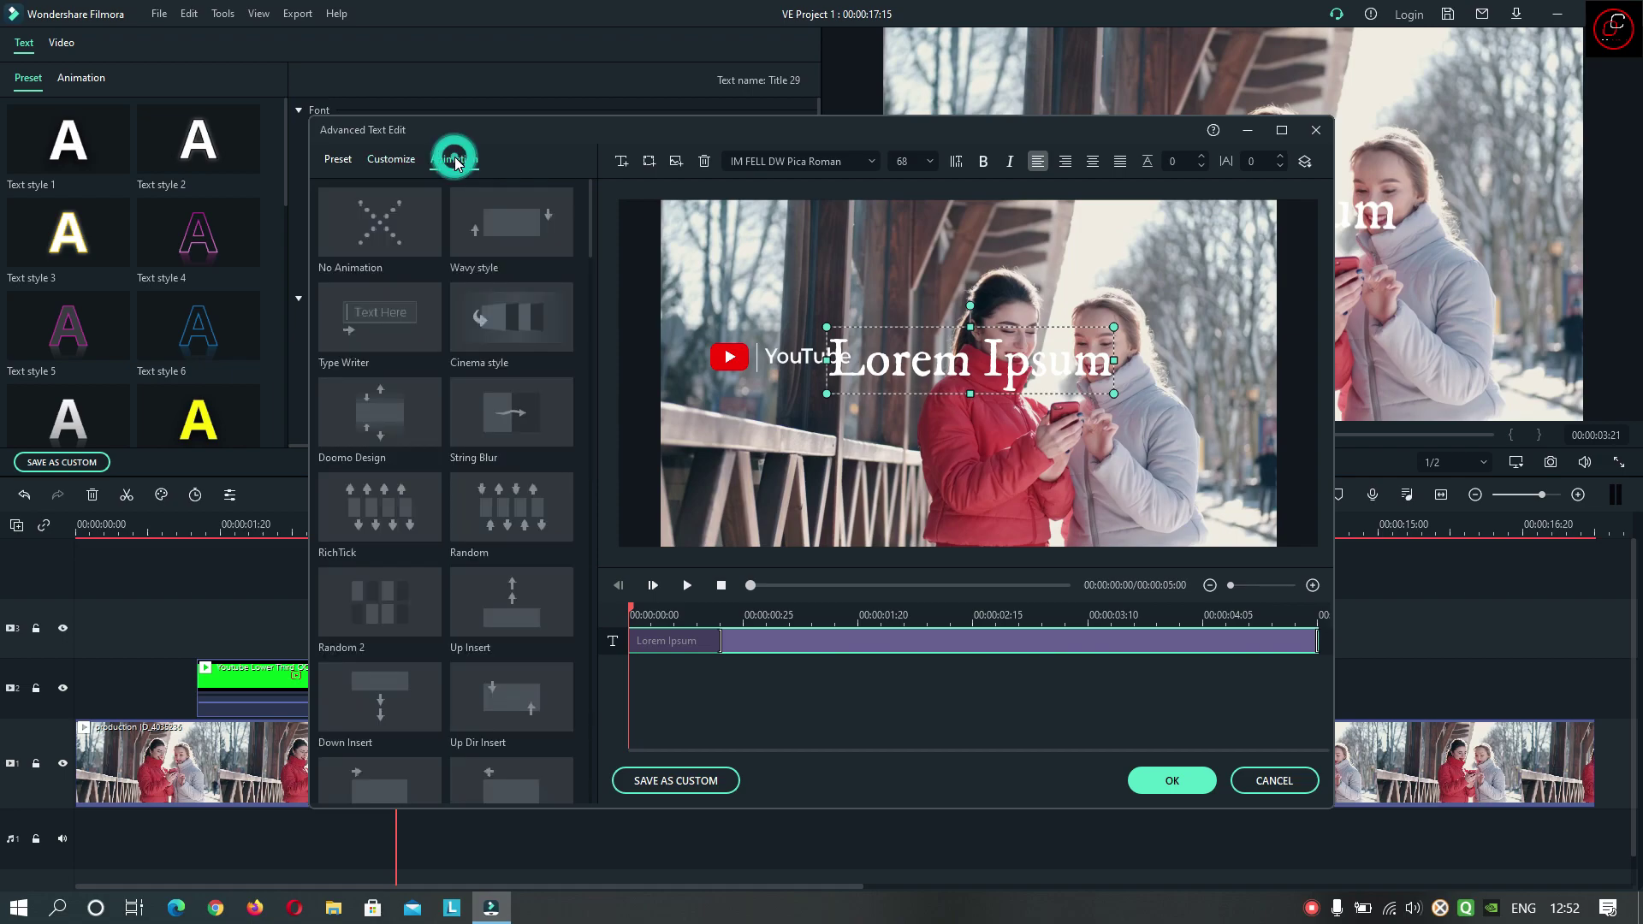
pyautogui.click(369, 240)
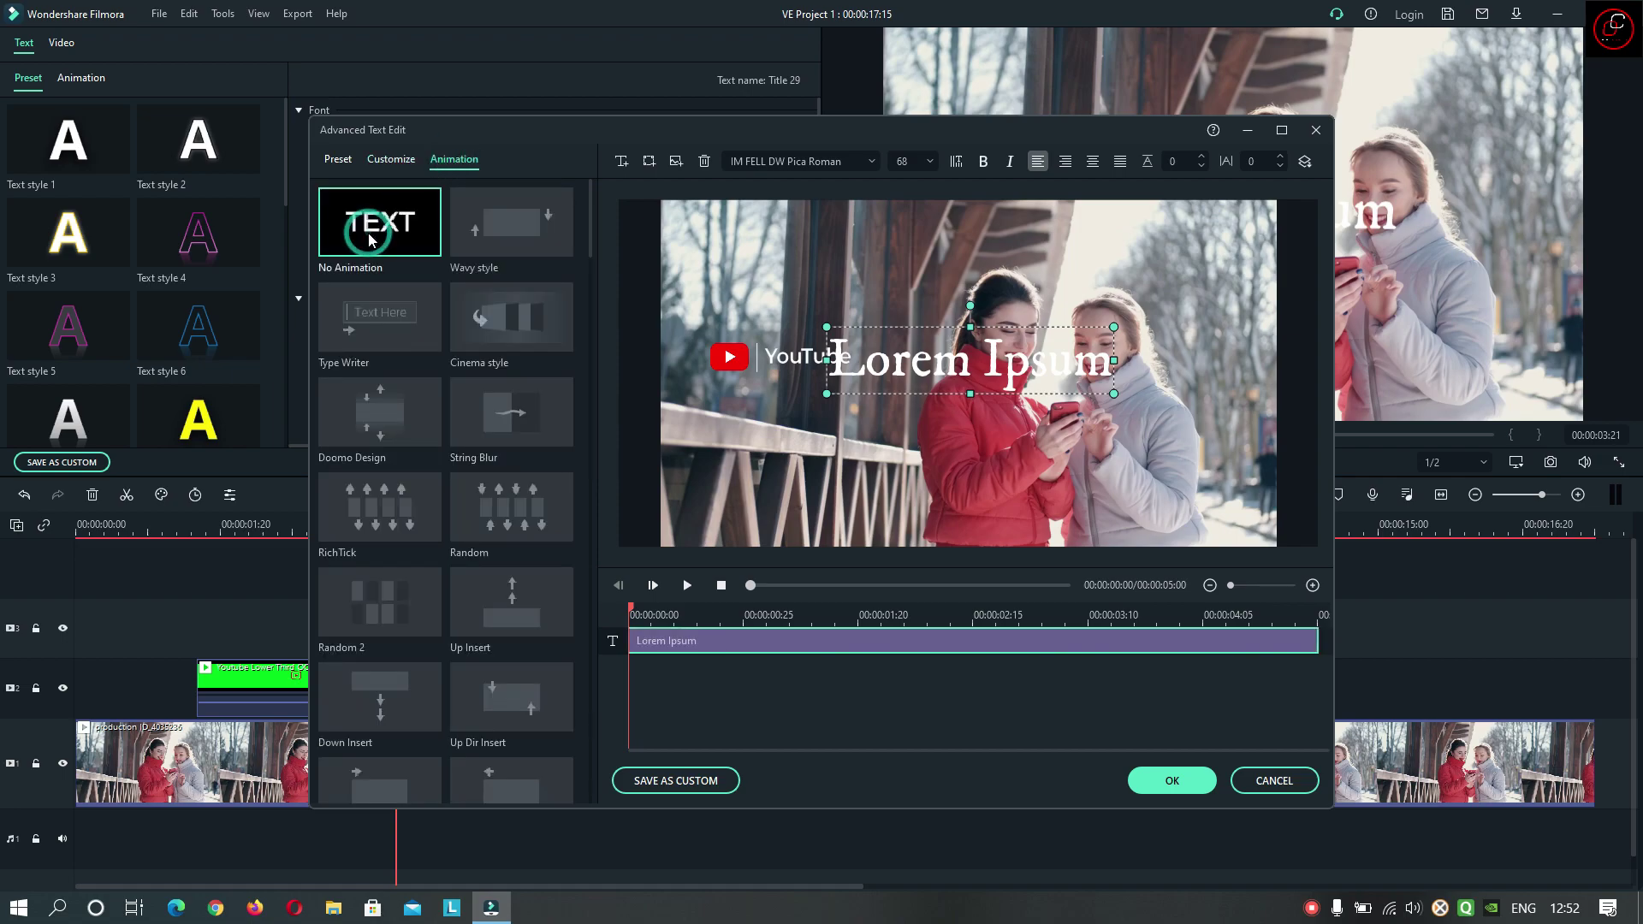
pyautogui.click(1168, 788)
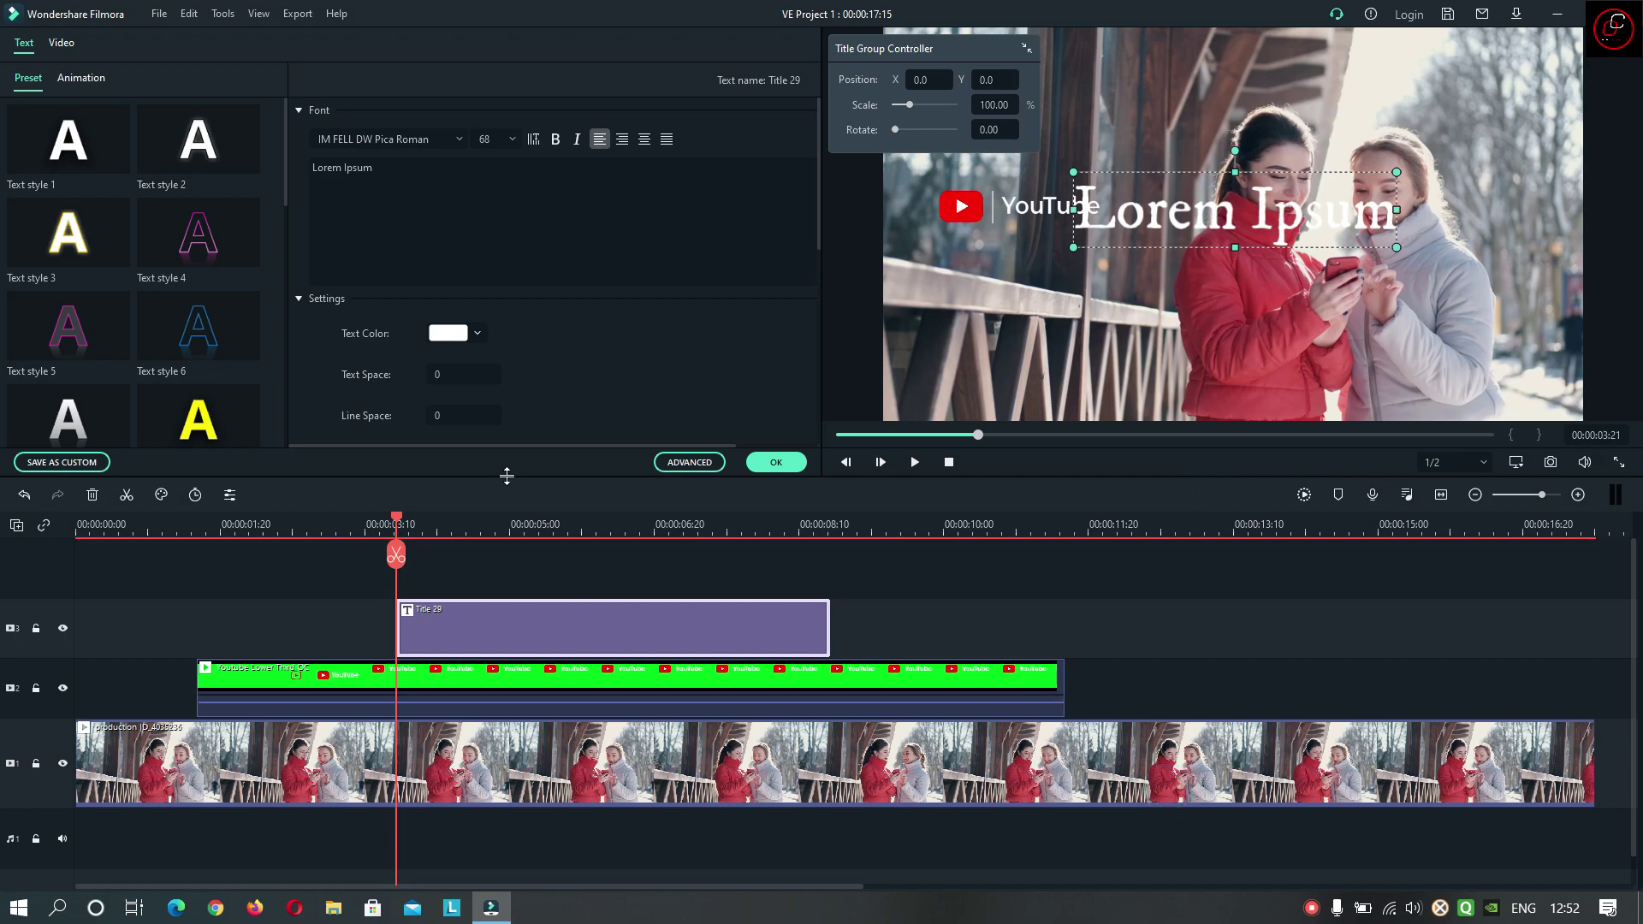
# Step: Replace the title's placeholder text with "Only Cinematic"
pyautogui.tripleClick(387, 188)
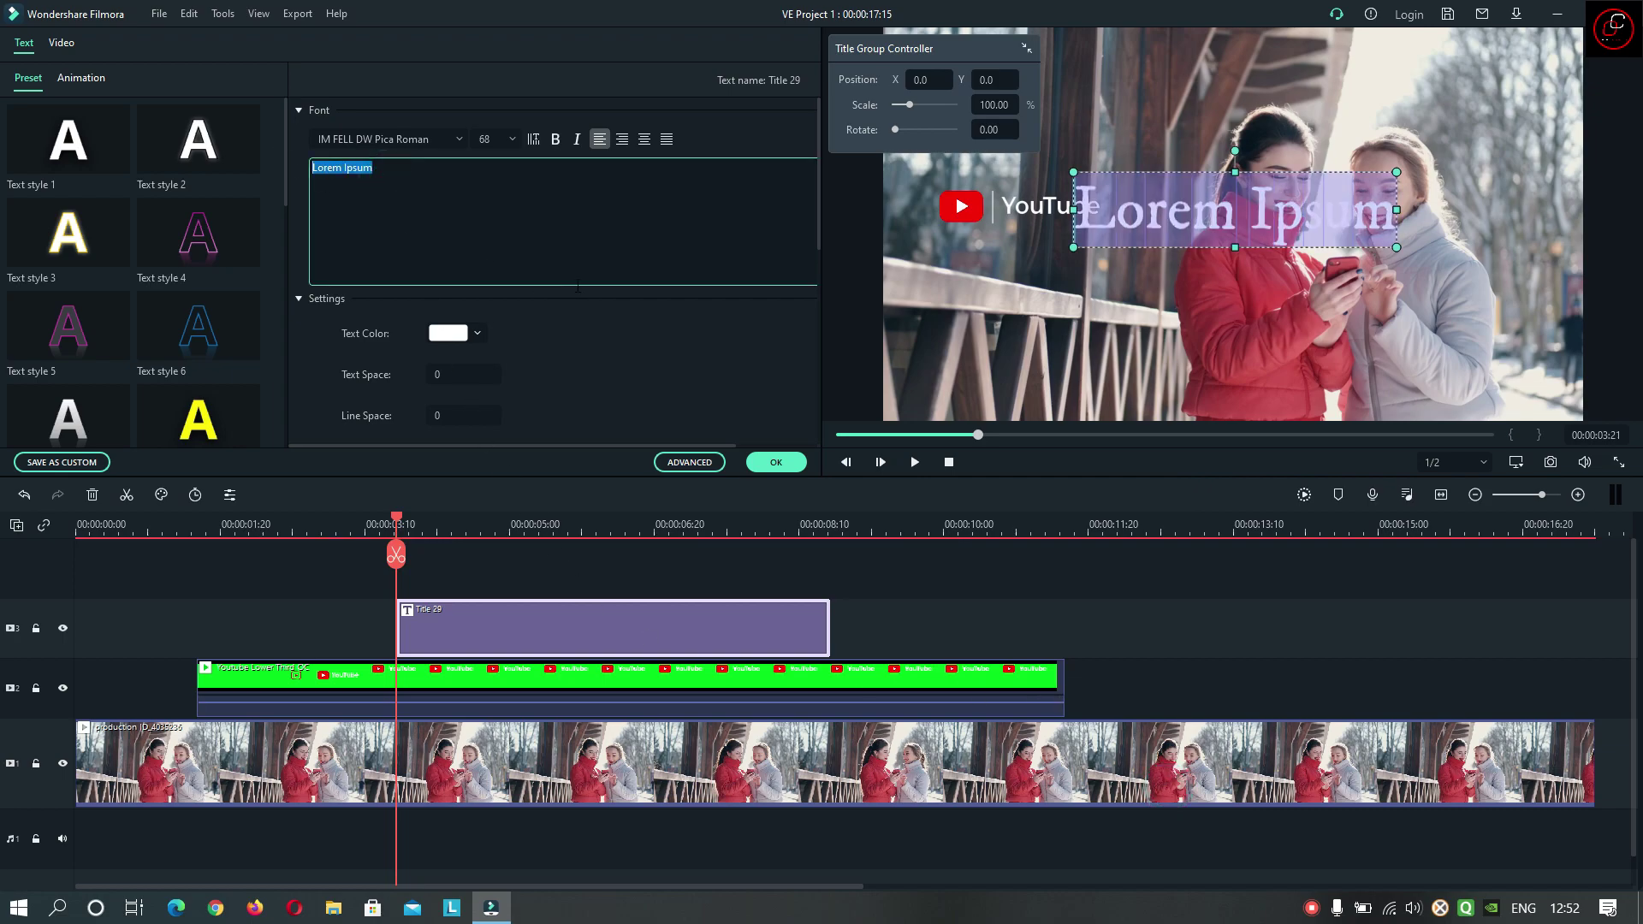
pyautogui.write('Onl')
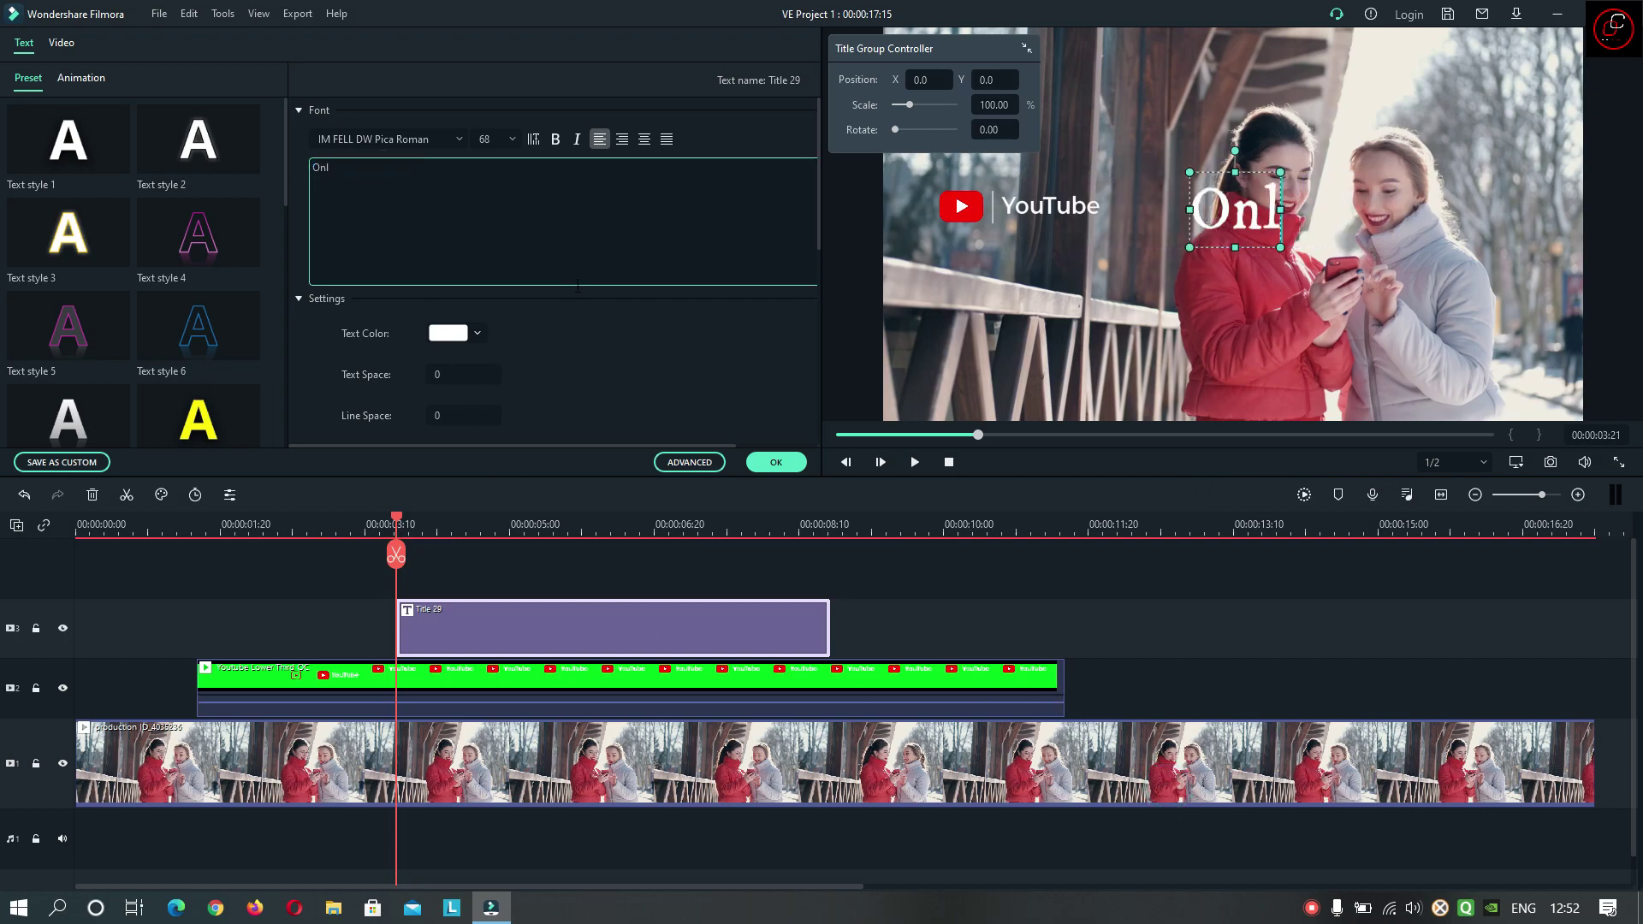
pyautogui.write('y Cinematic')
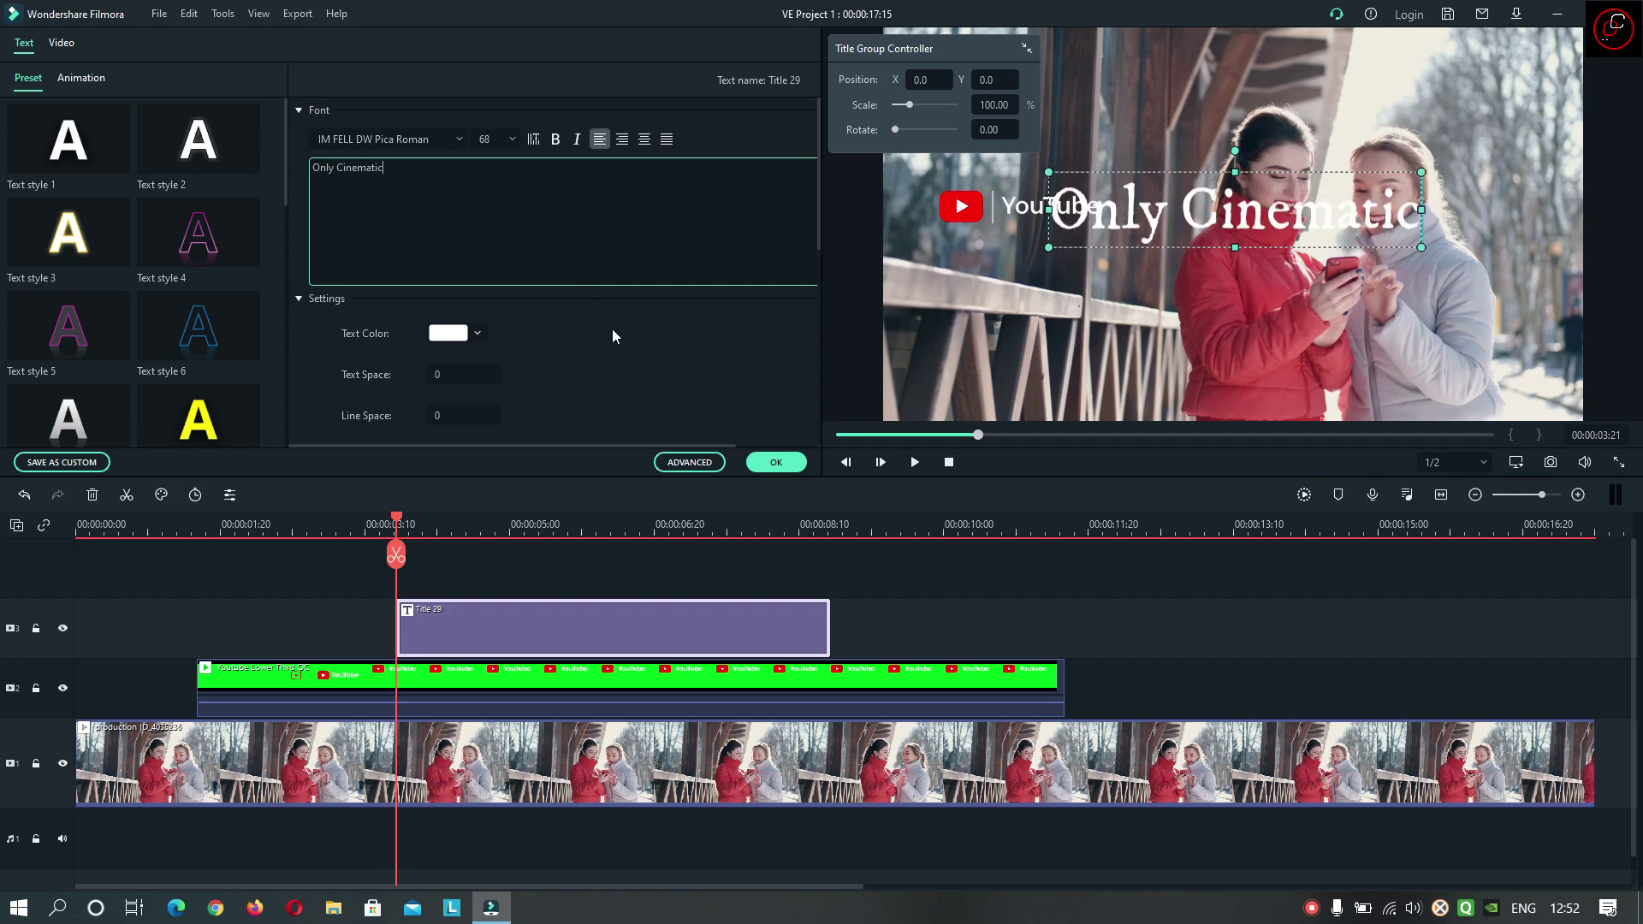
# Step: Scale down the Only Cinematic title, place it directly beneath the YouTube logo and match its width to the lower third
pyautogui.moveTo(1156, 169); pyautogui.dragTo(1042, 224)
pyautogui.moveTo(1304, 296); pyautogui.dragTo(1082, 229)
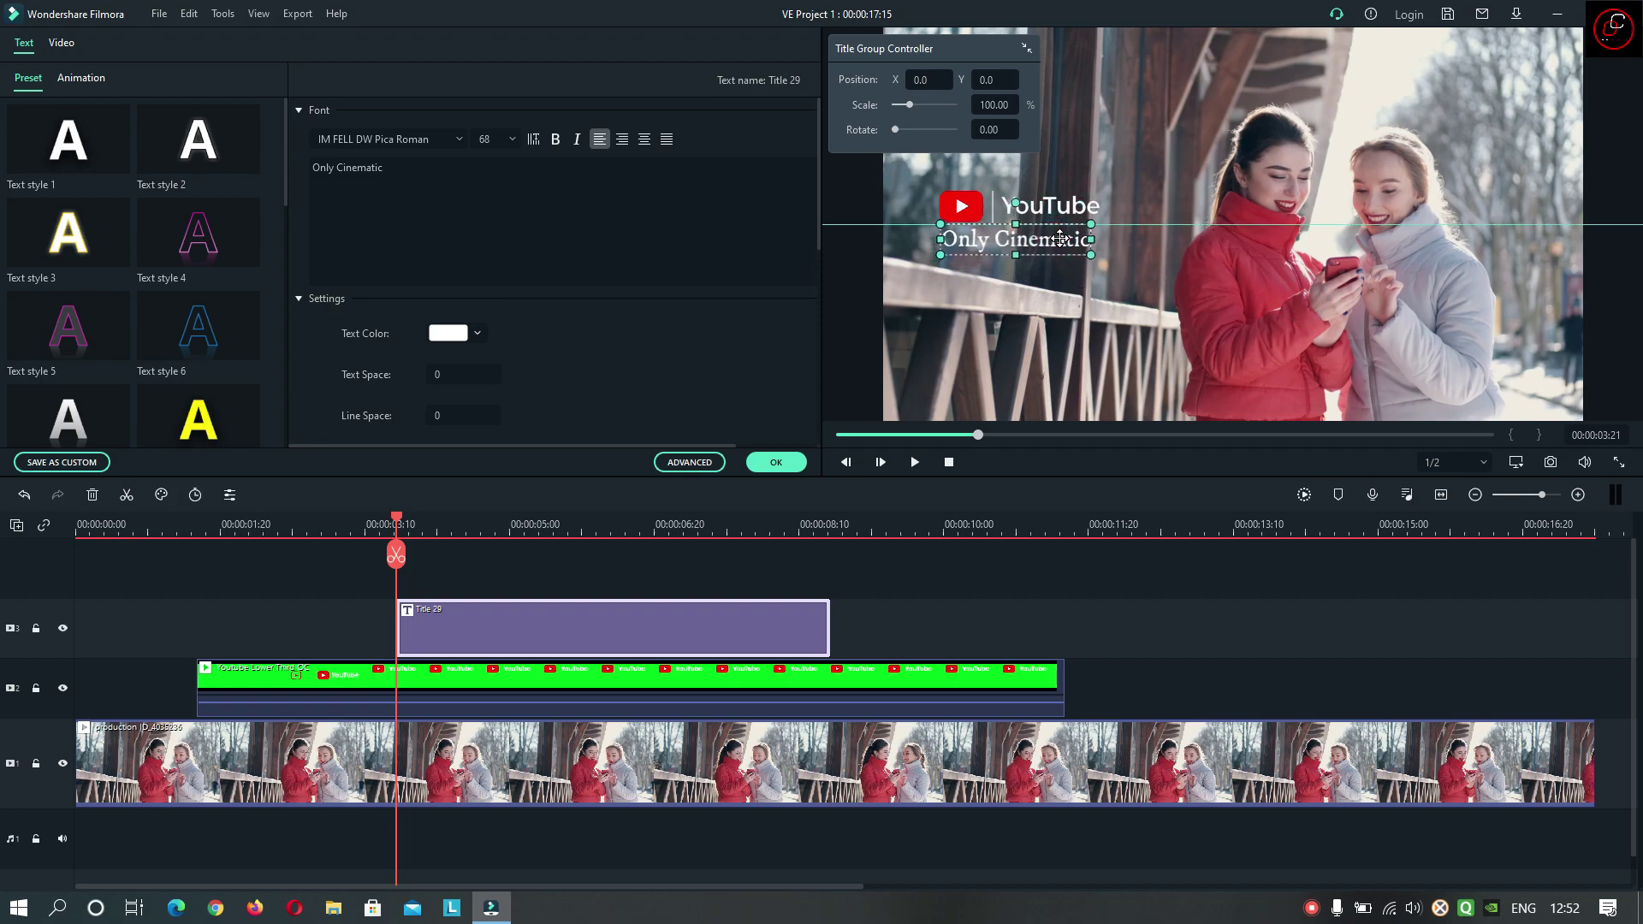
pyautogui.click(1143, 227)
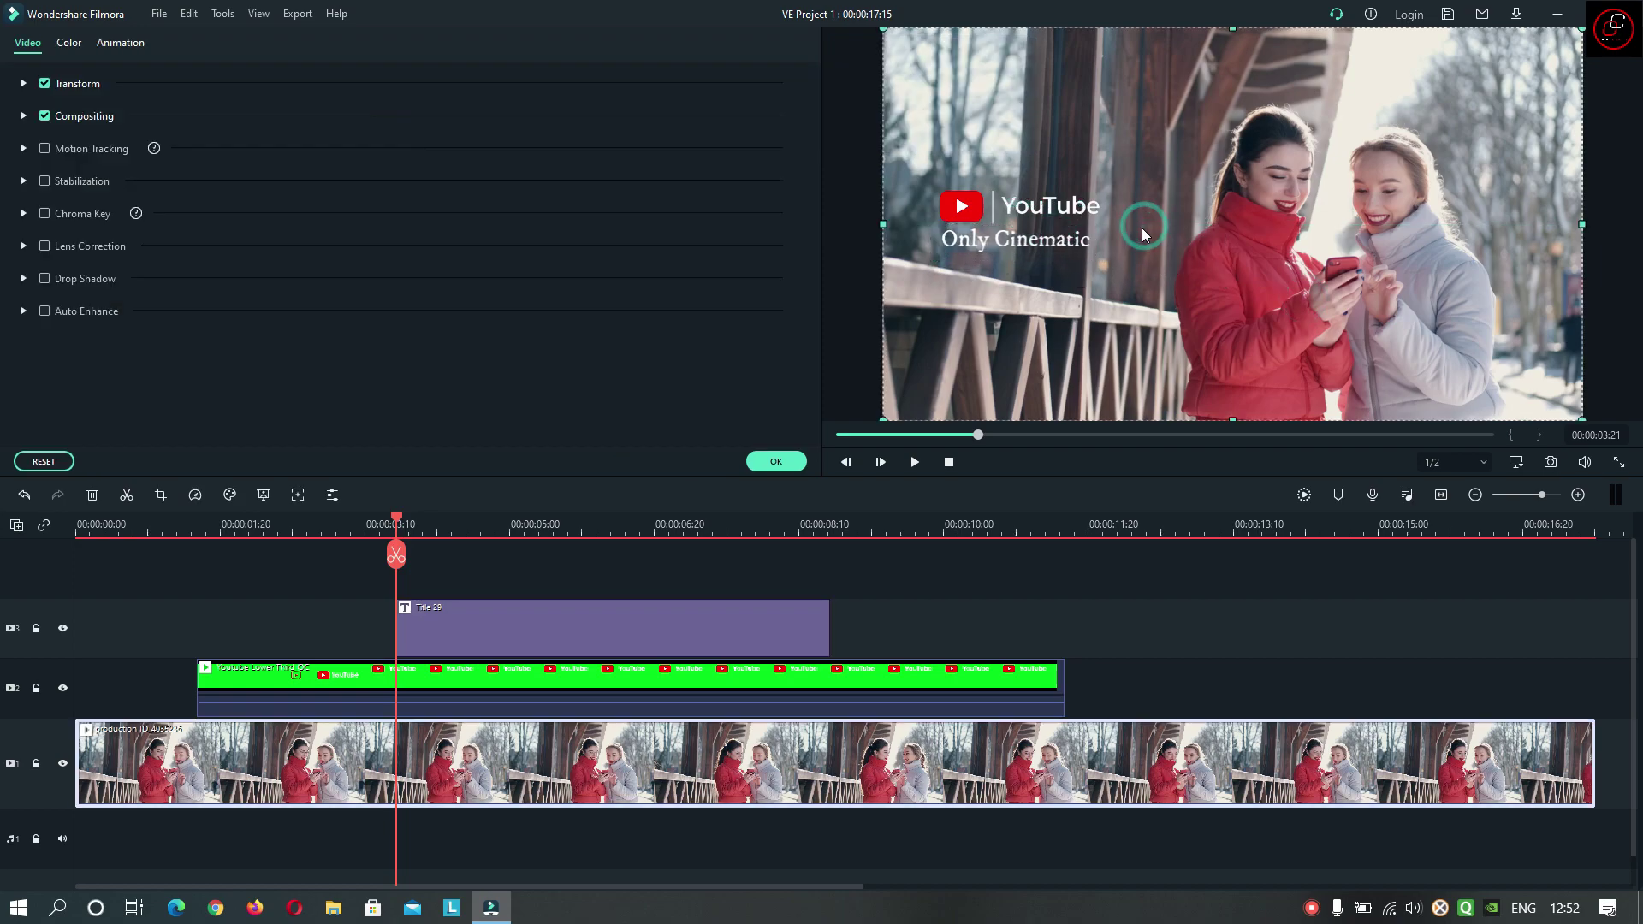
pyautogui.click(1066, 241)
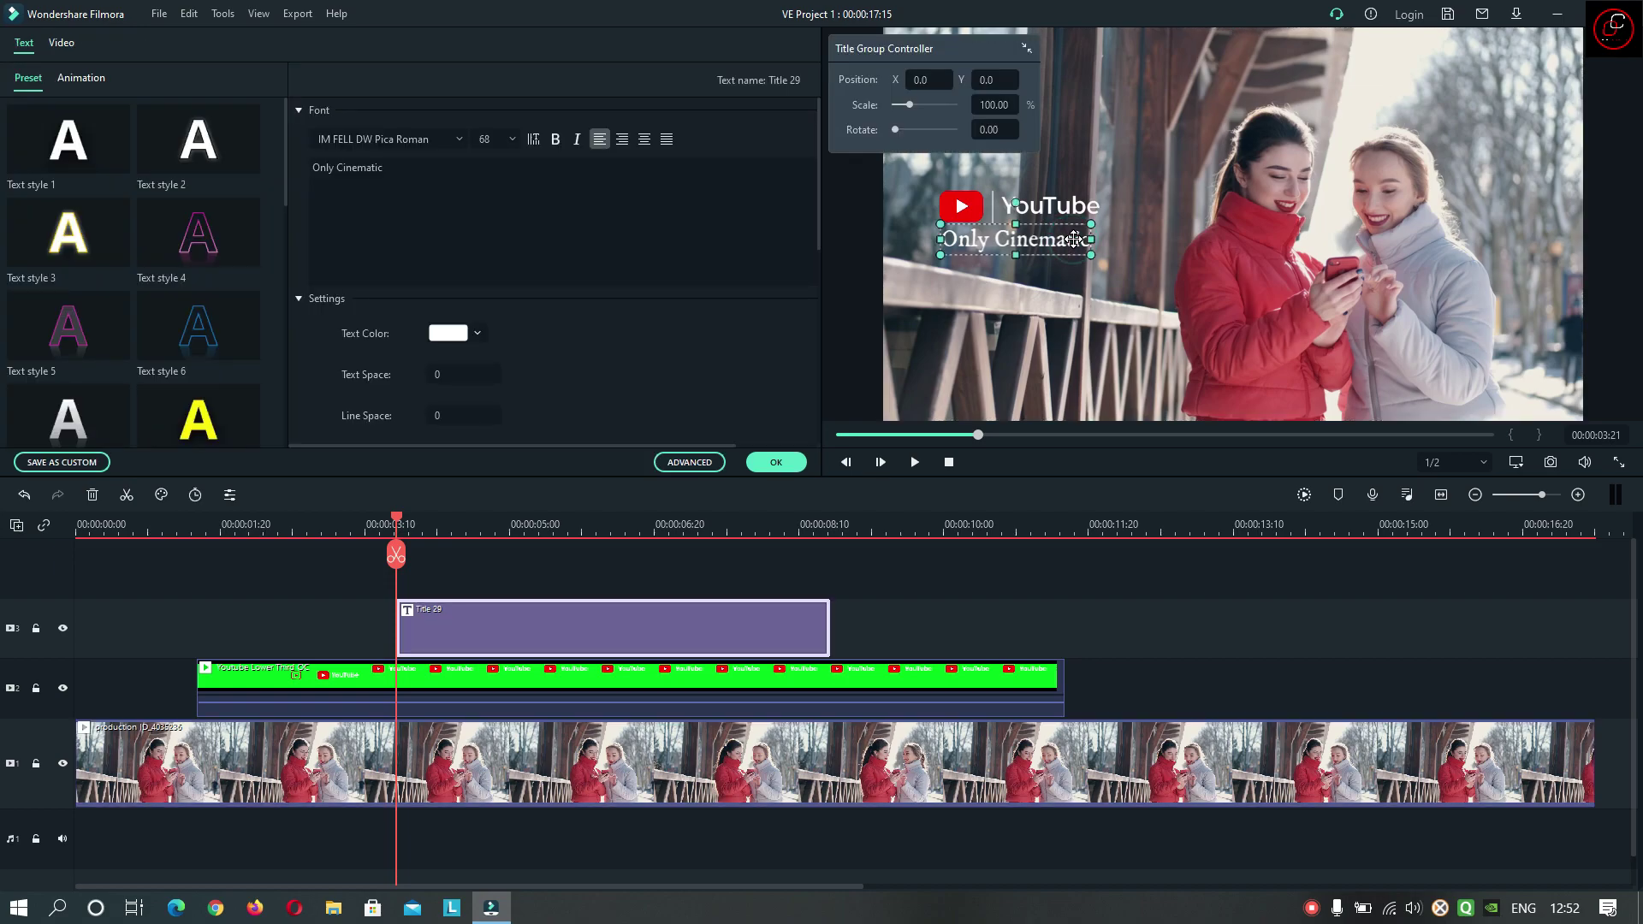
pyautogui.moveTo(1090, 241); pyautogui.dragTo(1099, 241)
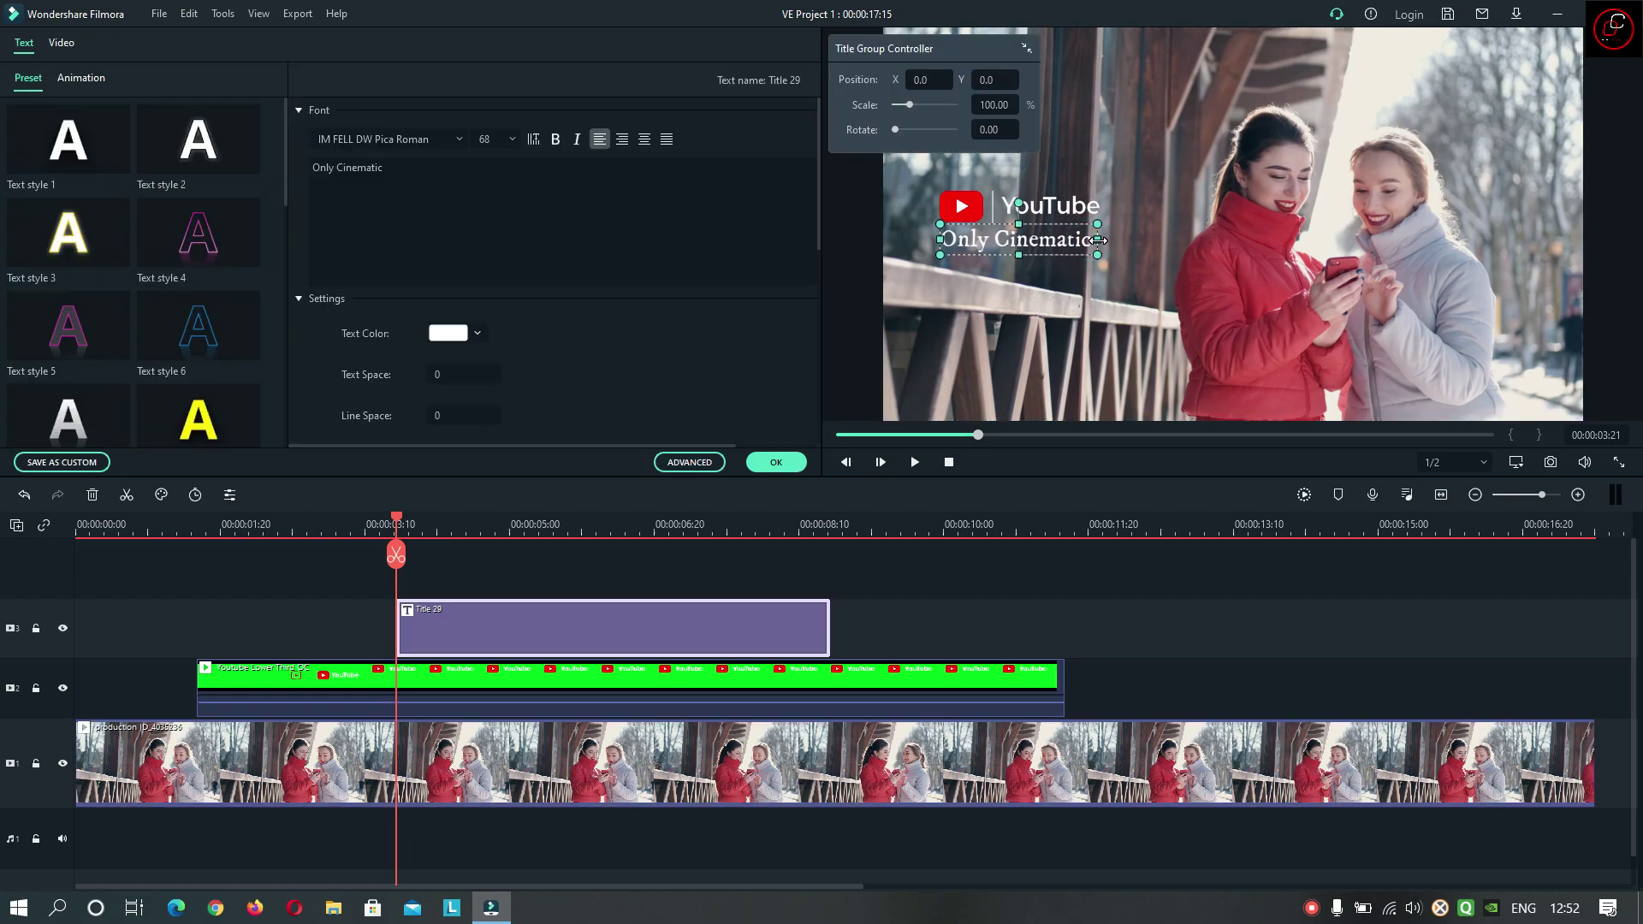
pyautogui.click(1145, 239)
pyautogui.click(1064, 240)
pyautogui.moveTo(1098, 256); pyautogui.dragTo(1102, 258)
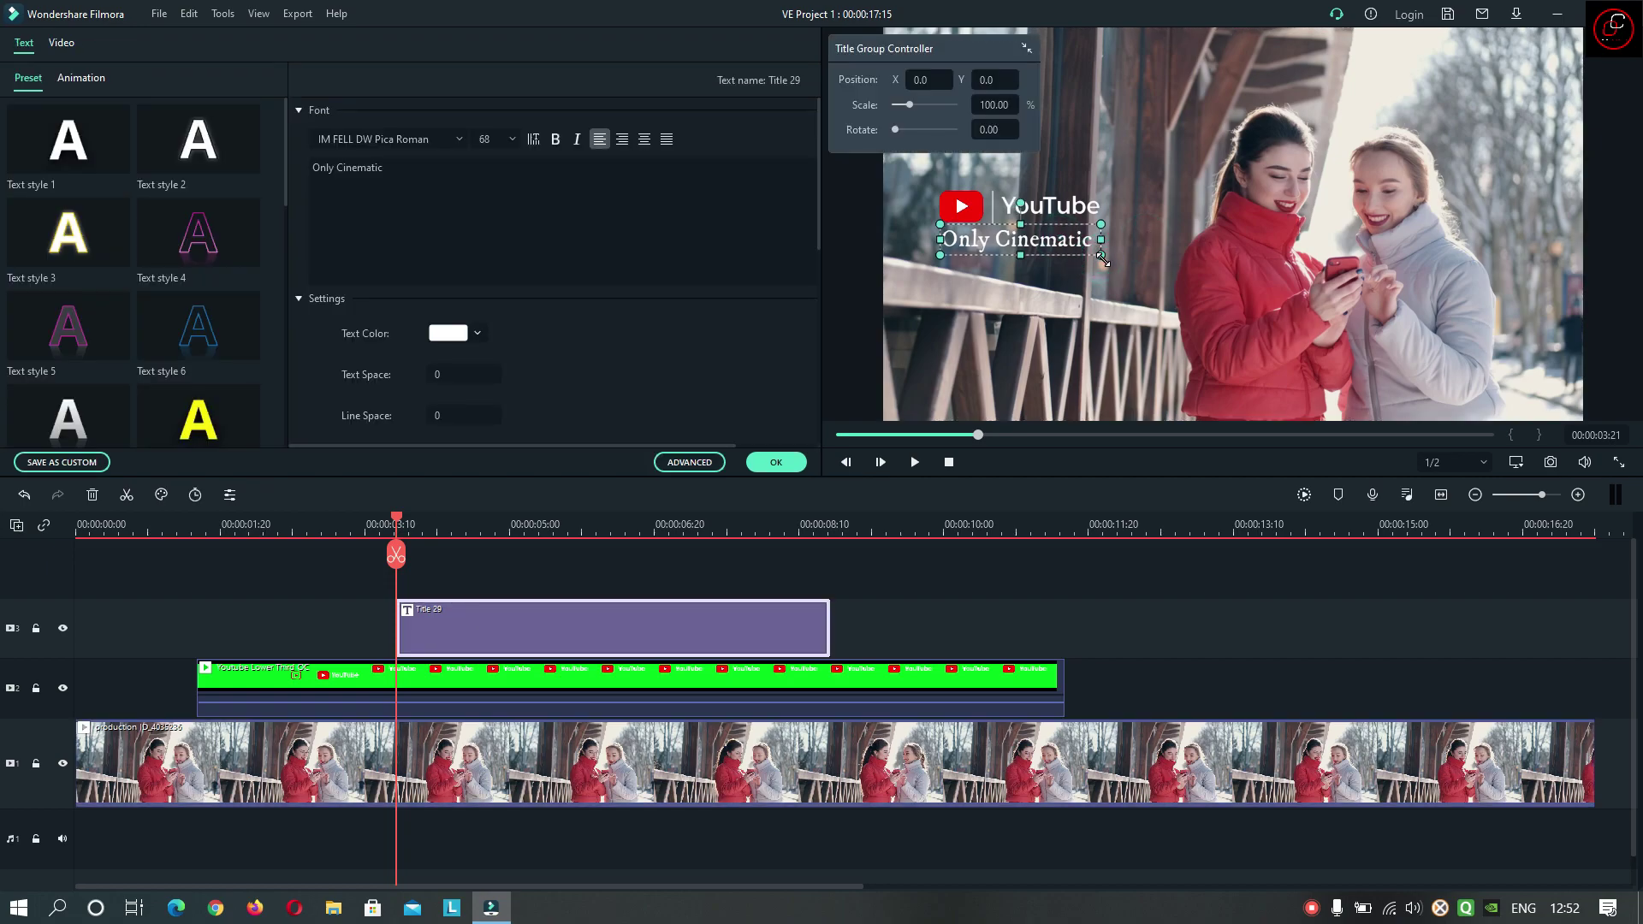
# Step: Nudge the Only Cinematic title slightly sideways beneath the YouTube logo and finish editing it
pyautogui.click(1155, 229)
pyautogui.click(1061, 239)
pyautogui.moveTo(1083, 223); pyautogui.dragTo(1084, 223)
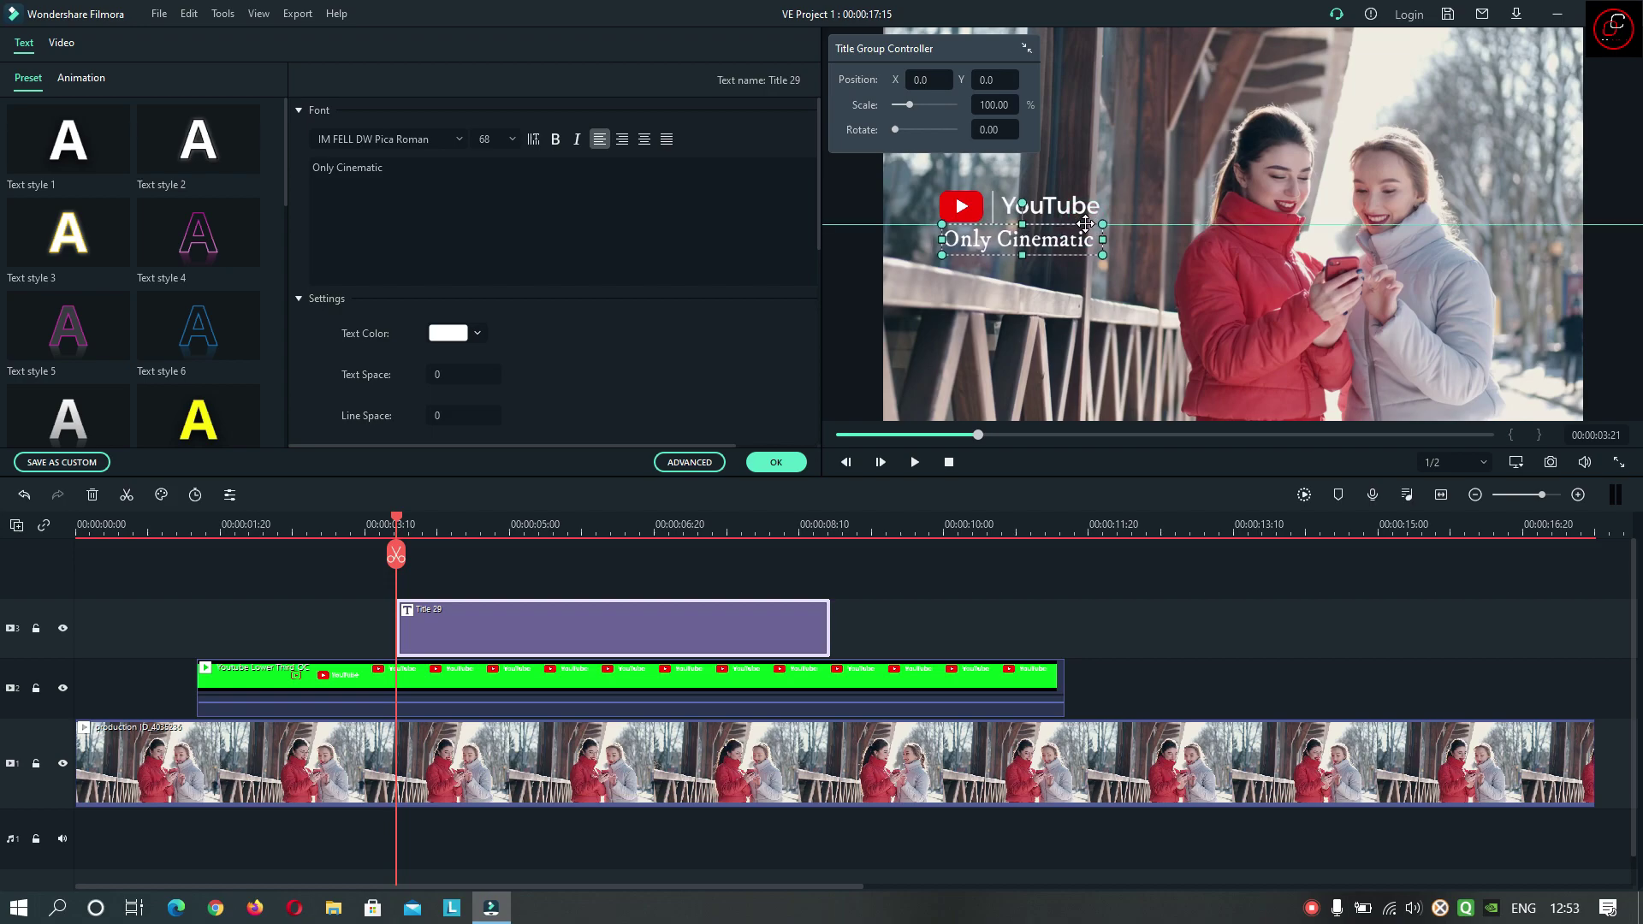
pyautogui.click(1155, 212)
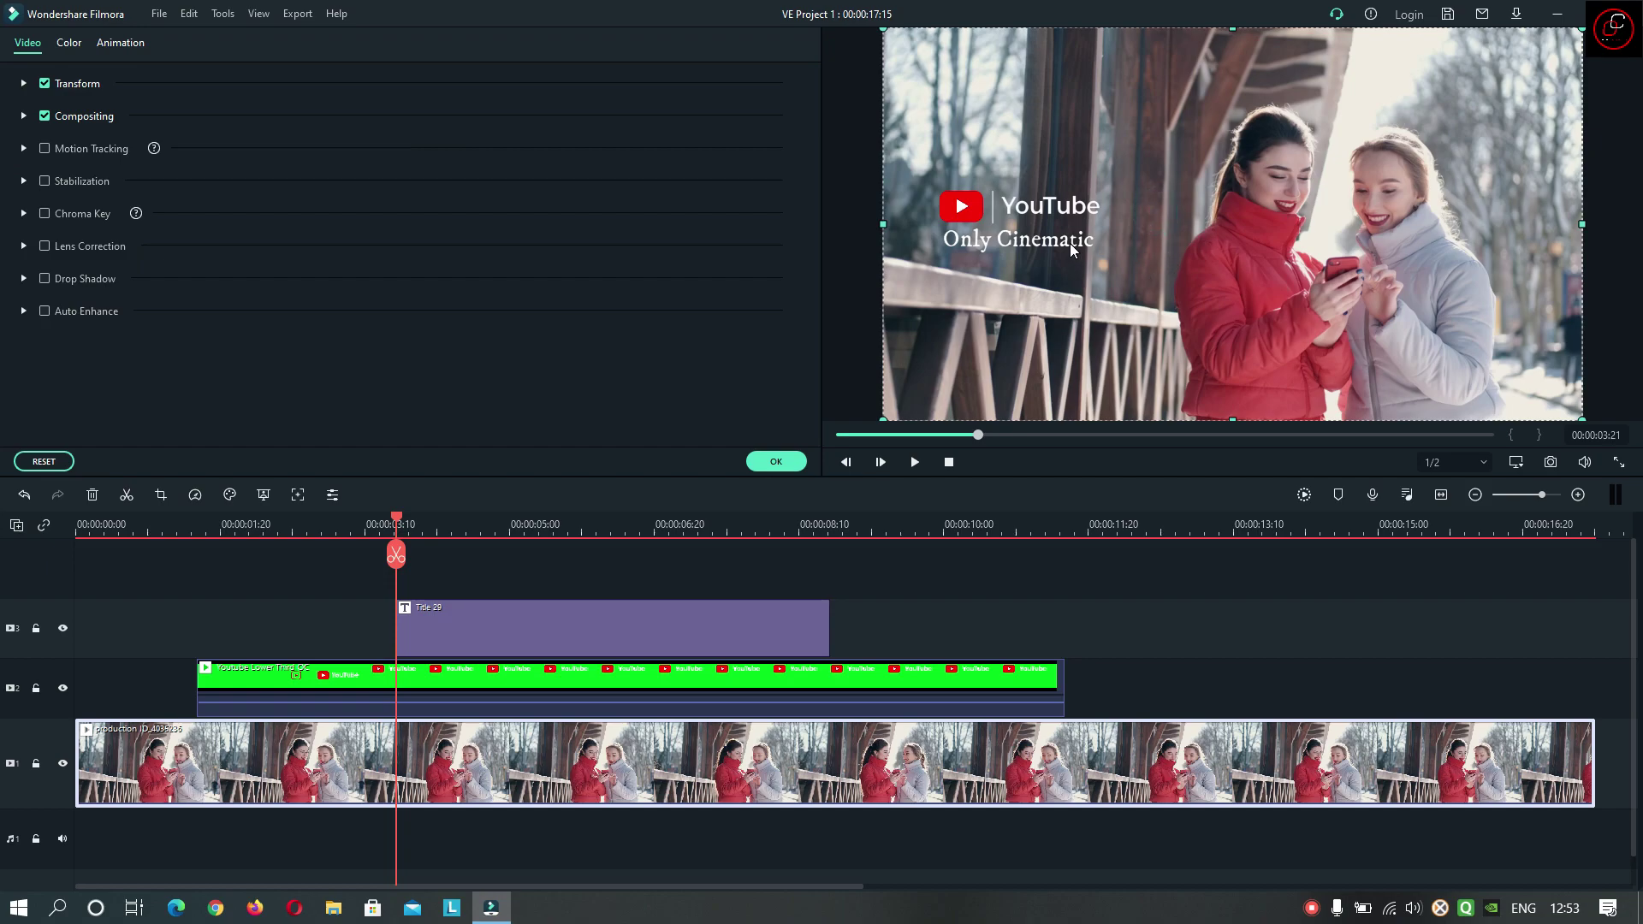
pyautogui.click(775, 462)
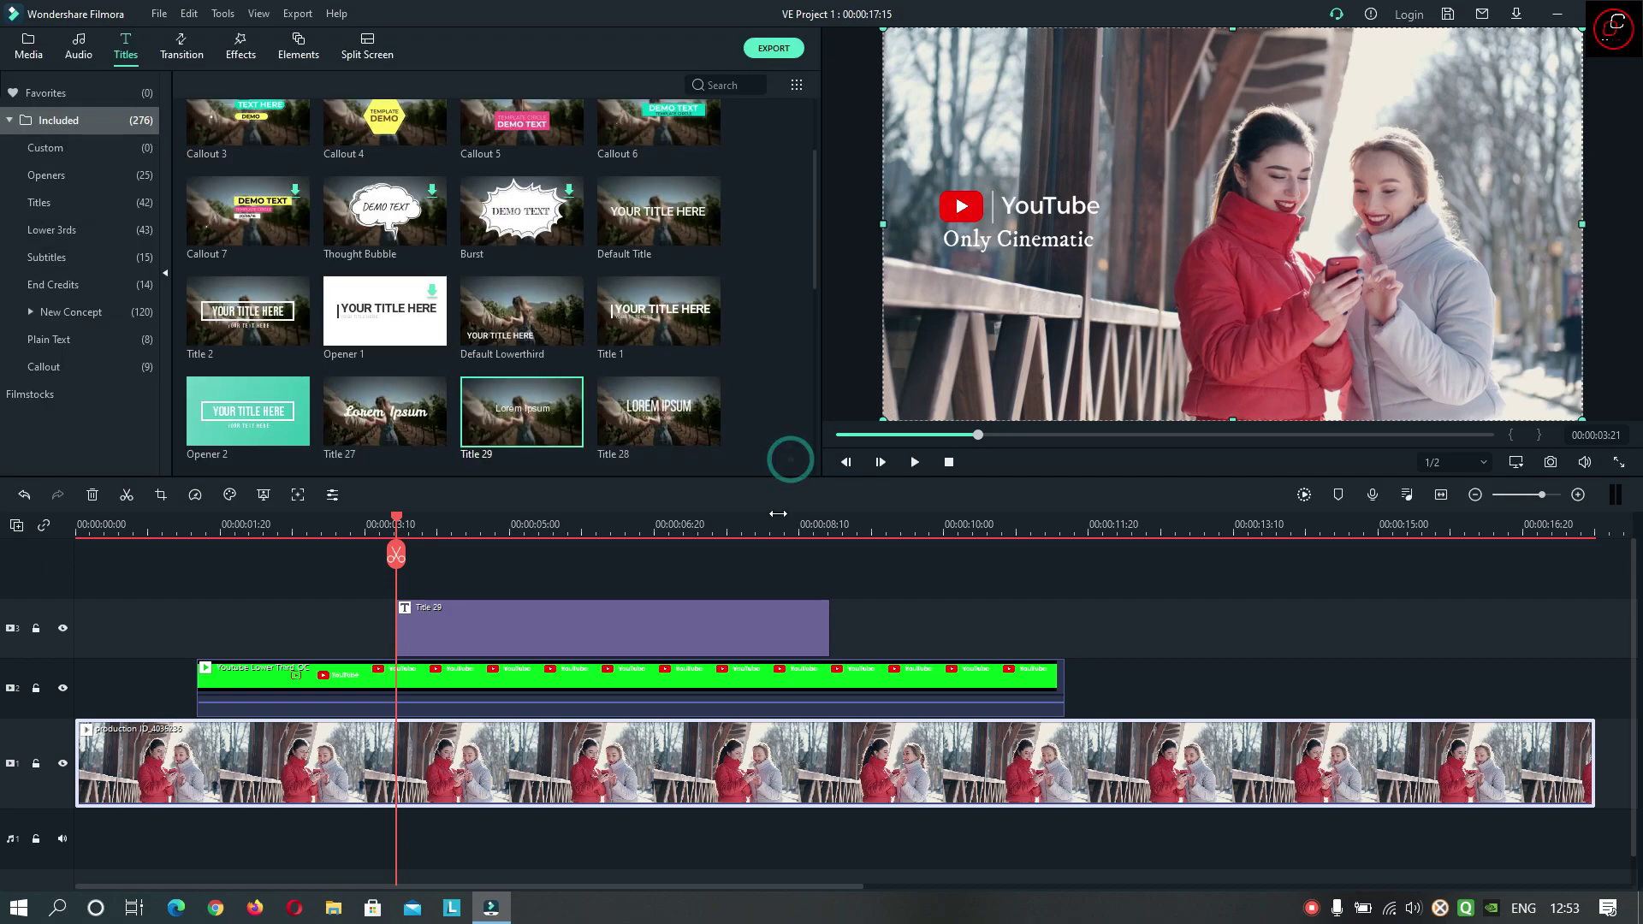
# Step: Reopen the Title 29 clip for editing and examine the available text animations and text style presets
pyautogui.doubleClick(634, 623)
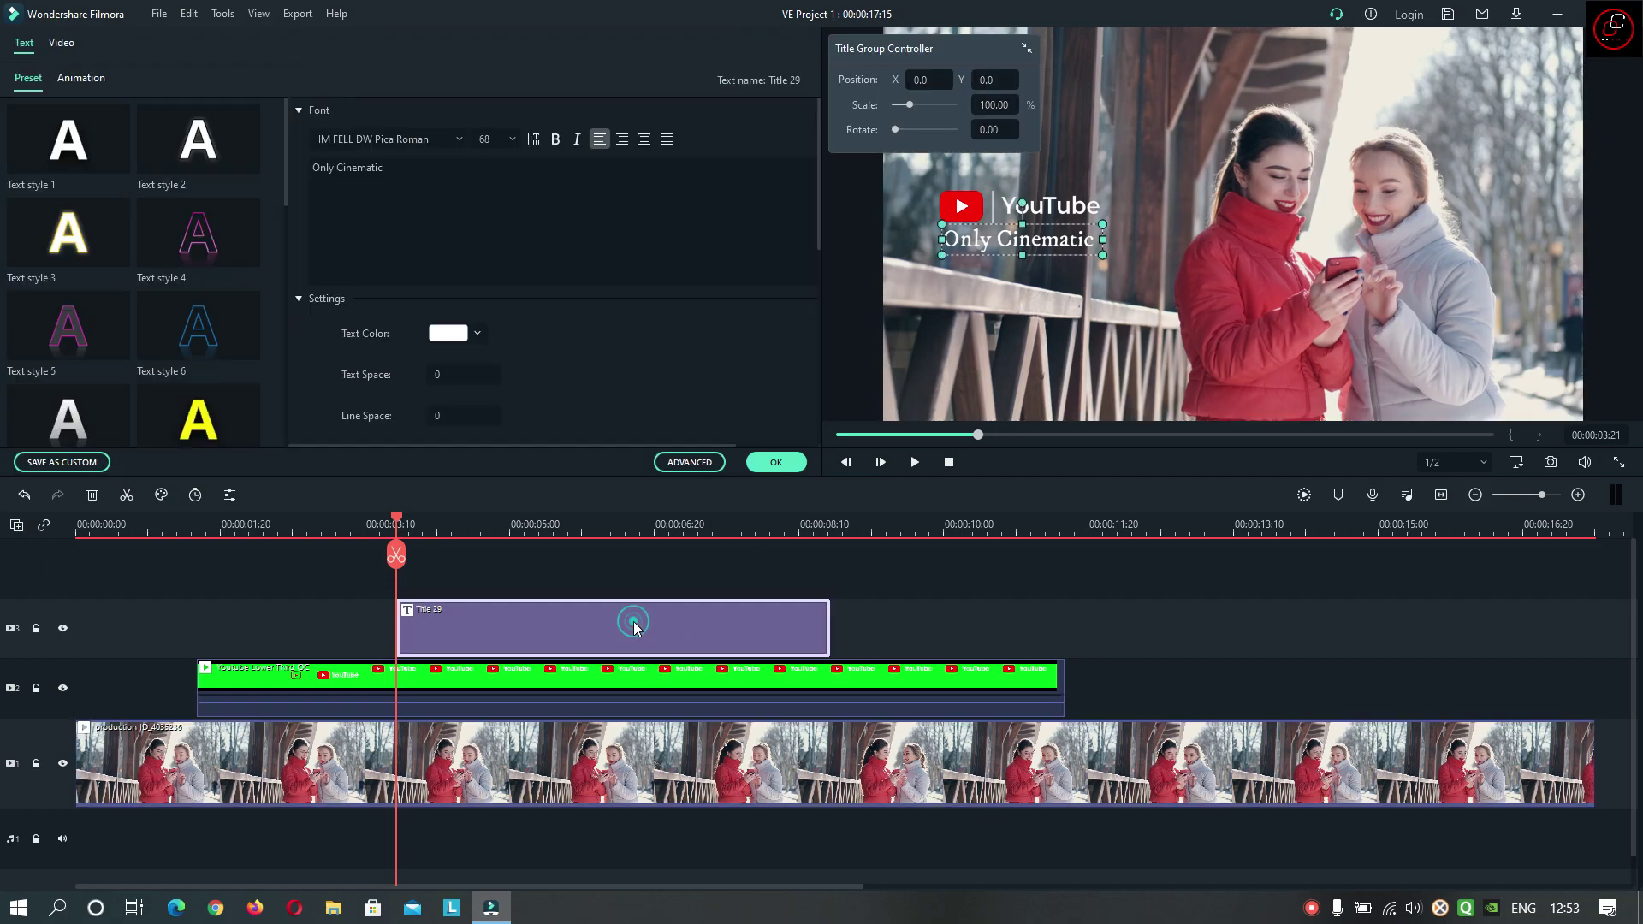
pyautogui.click(87, 82)
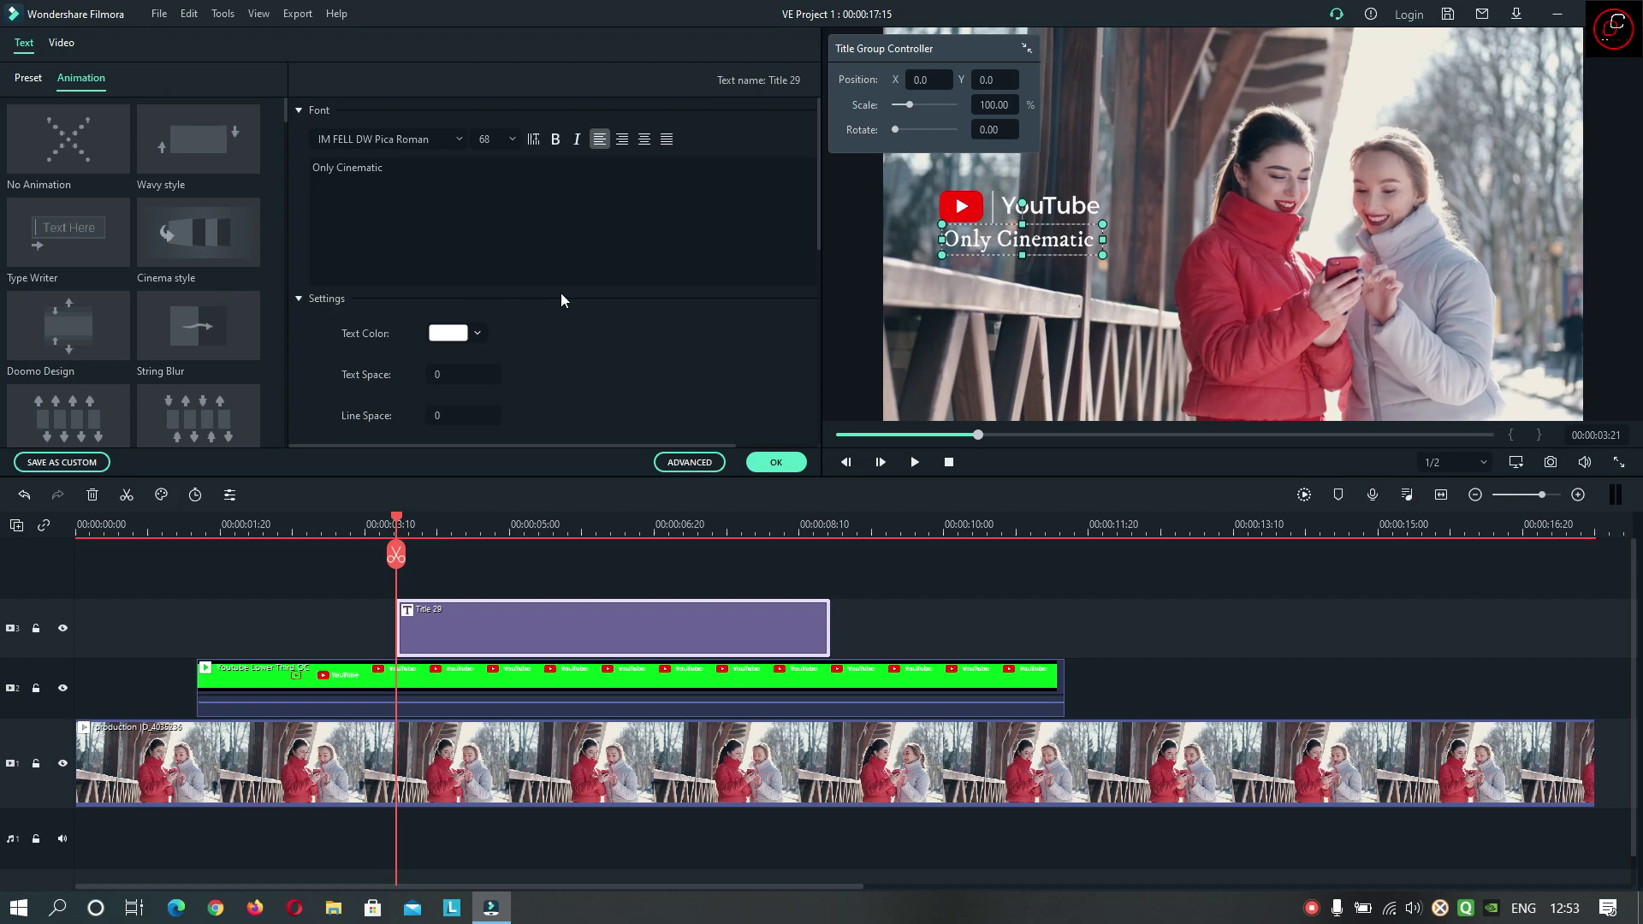
pyautogui.scroll(-1, 561, 292)
pyautogui.scroll(-3, 211, 260)
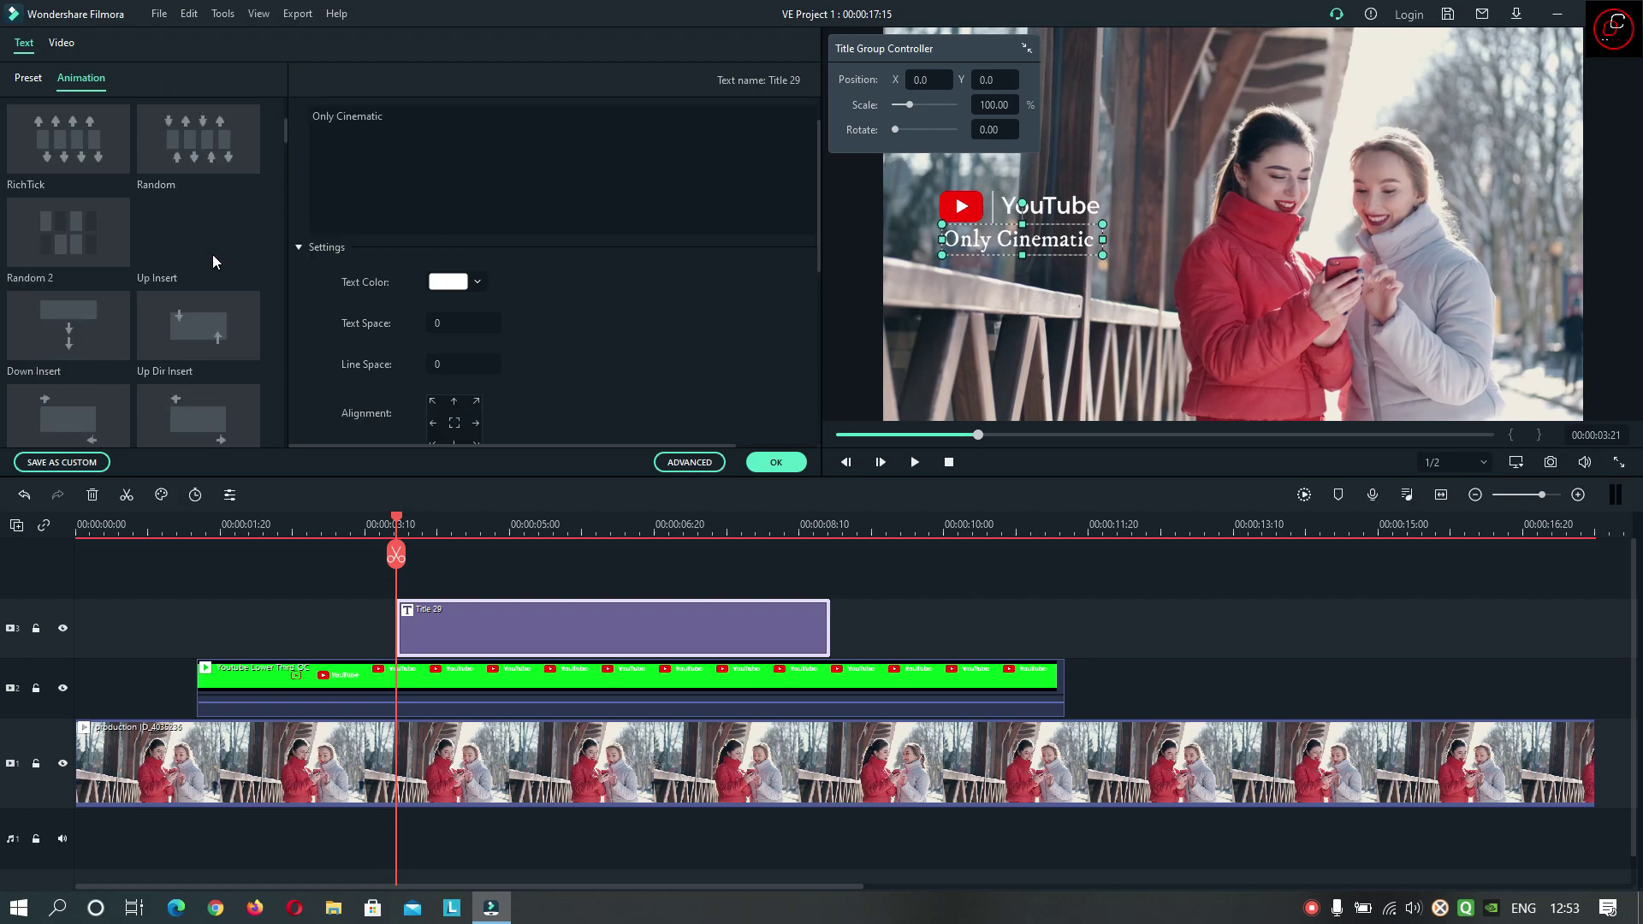
pyautogui.scroll(3, 196, 342)
pyautogui.click(28, 79)
pyautogui.scroll(-1, 125, 296)
pyautogui.scroll(1, 125, 295)
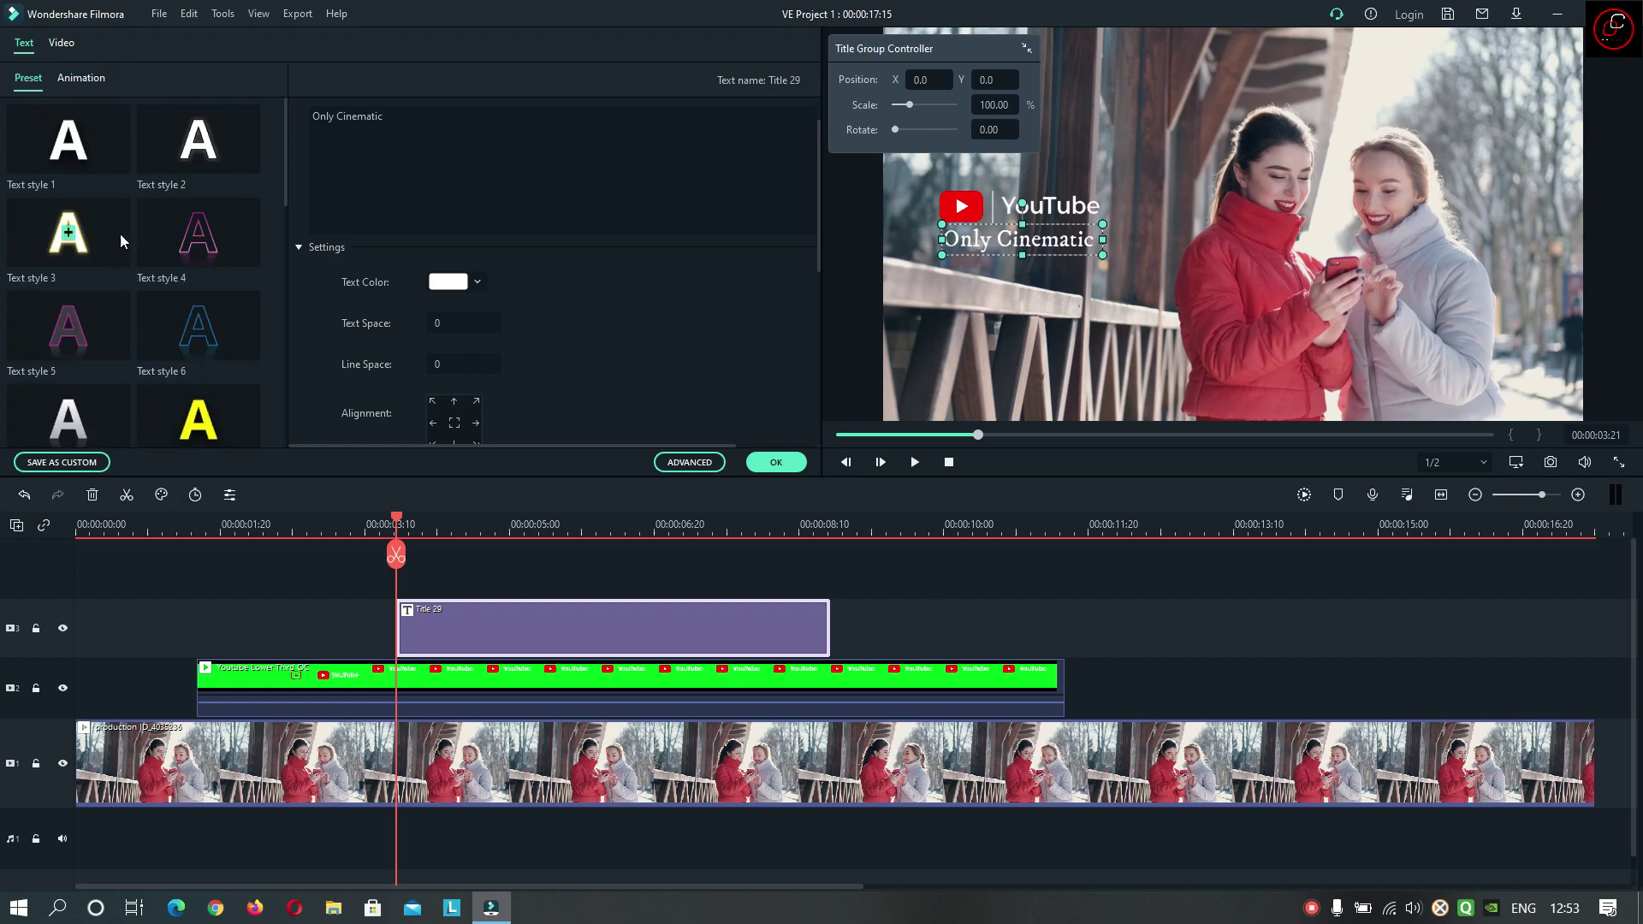
# Step: Apply the Left Dir Insert animation to the Only Cinematic text in Advanced Text Edit, preview it and accept the change
pyautogui.click(88, 79)
pyautogui.click(684, 467)
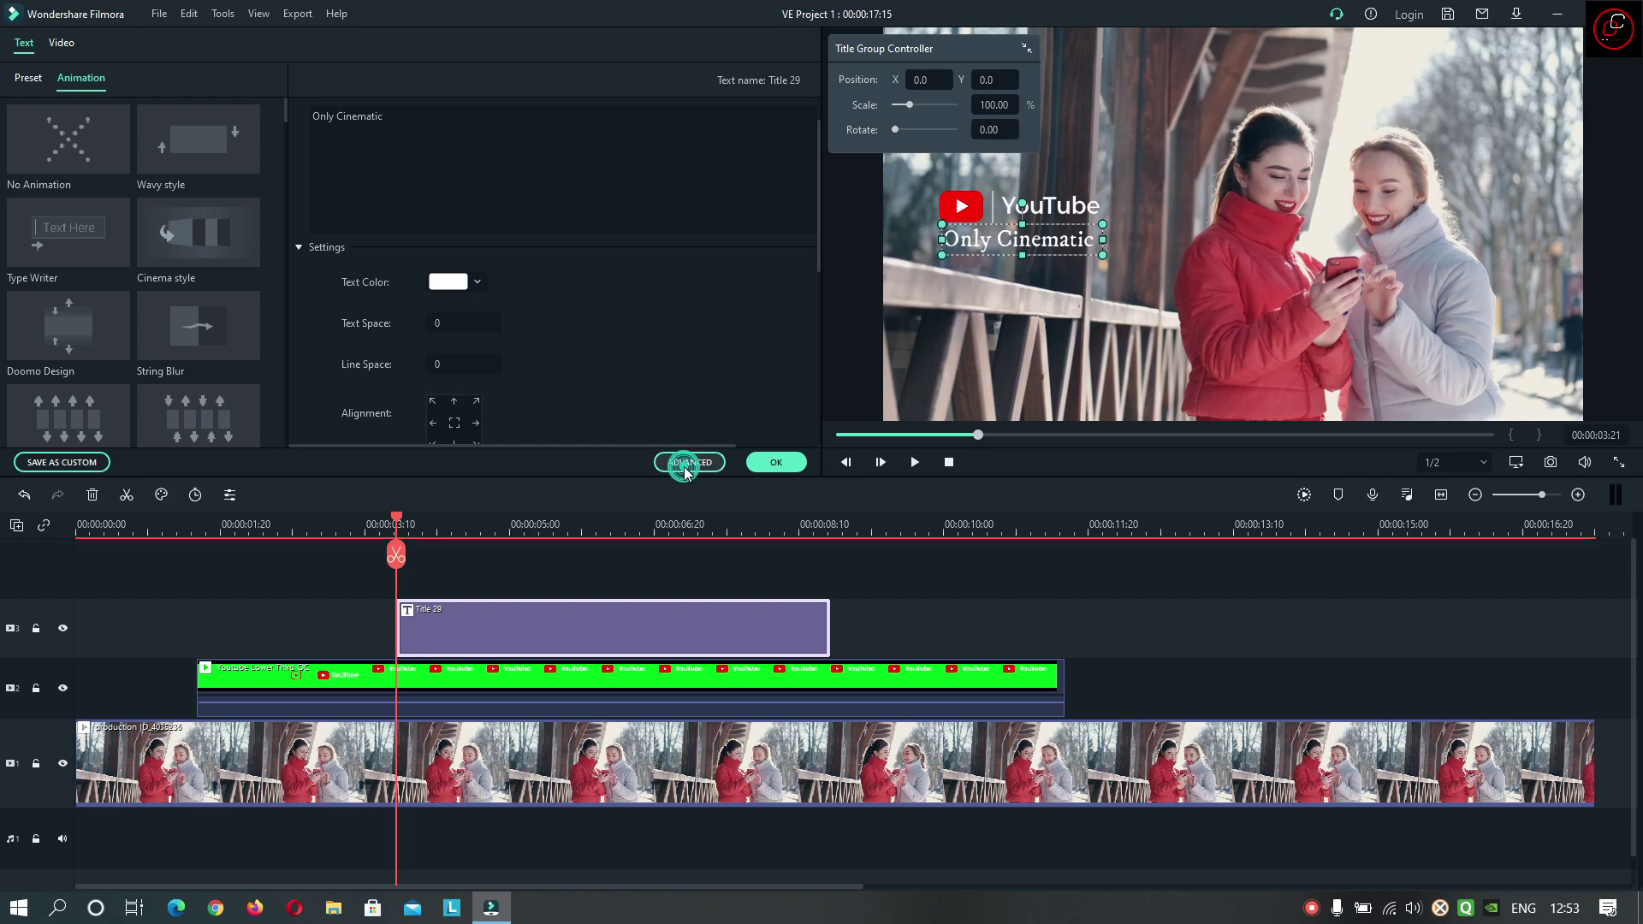
pyautogui.click(459, 161)
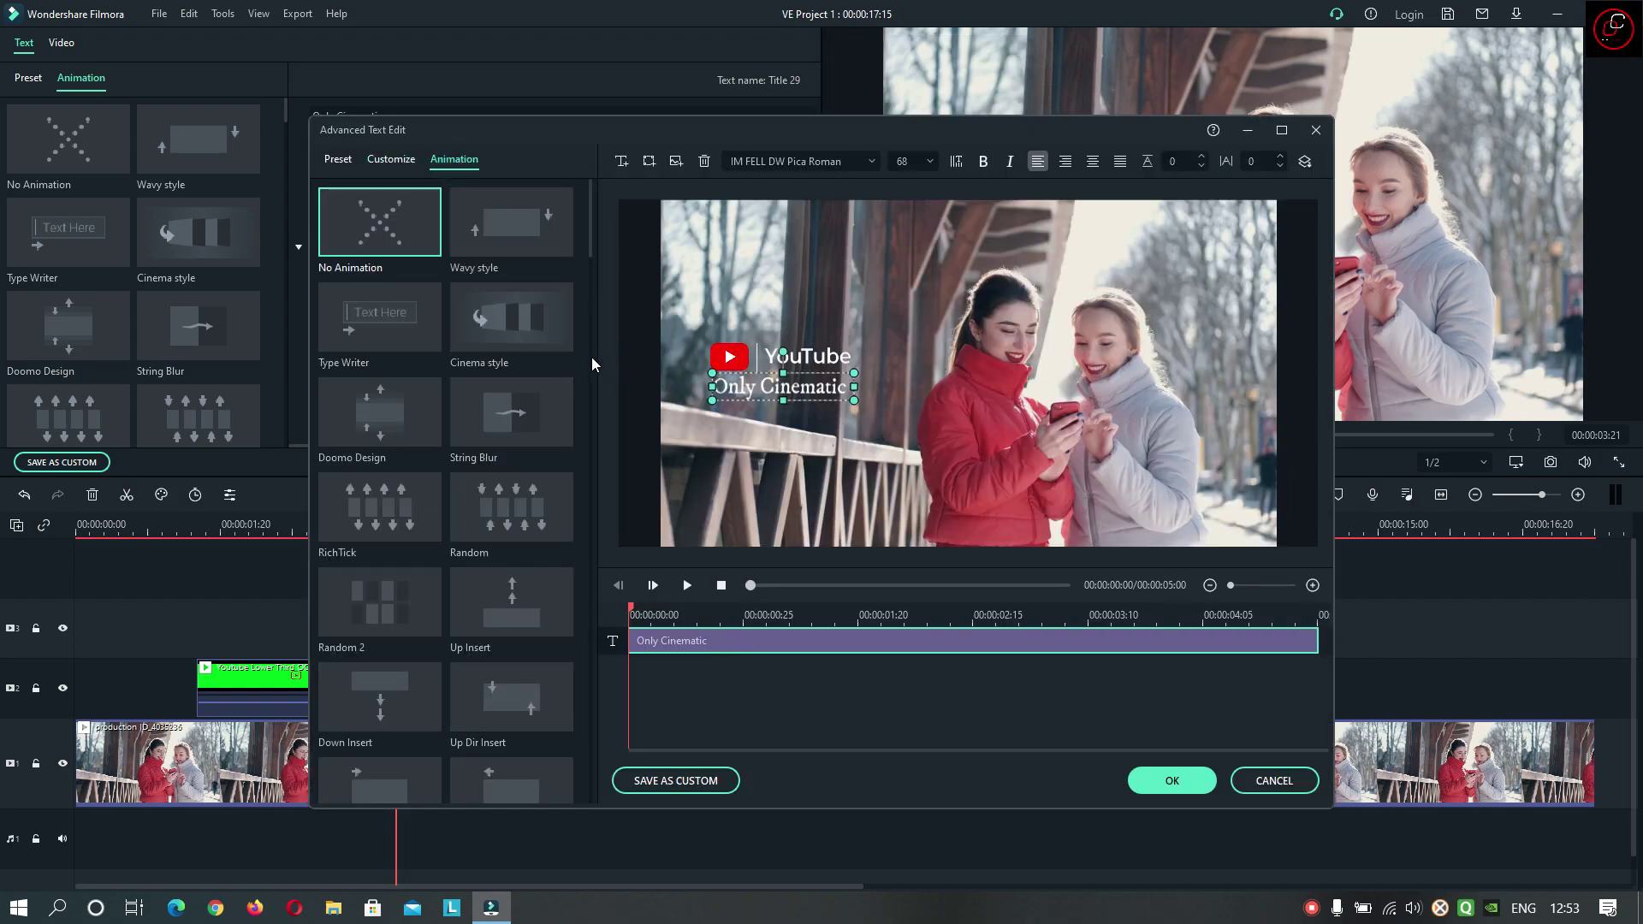
pyautogui.scroll(-3, 592, 357)
pyautogui.scroll(-3, 592, 364)
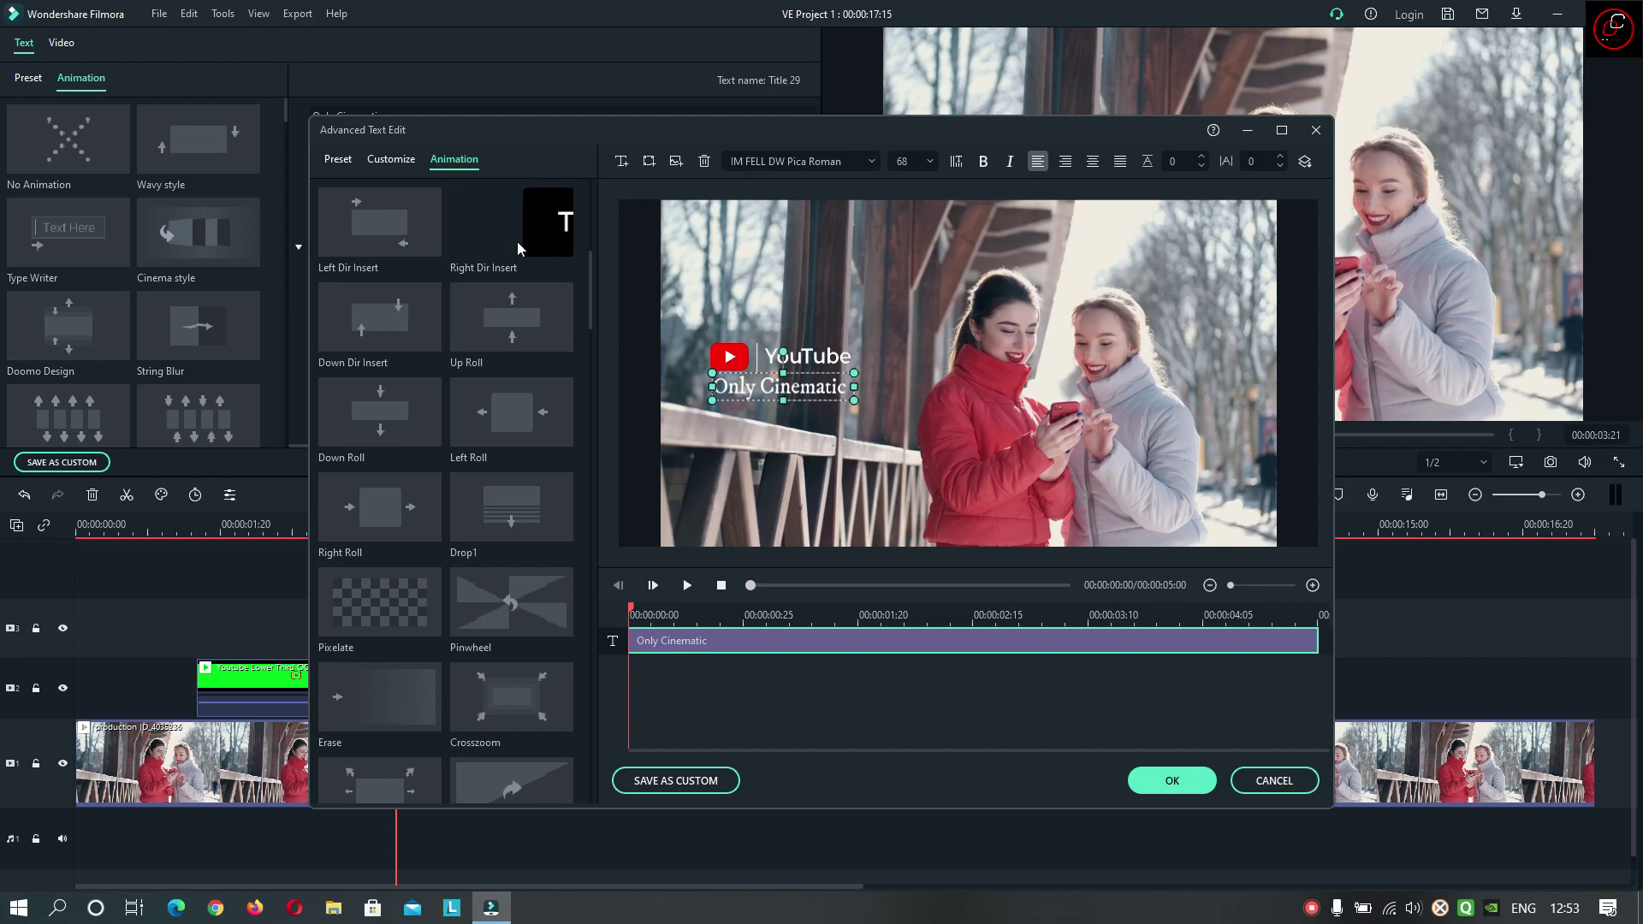
pyautogui.doubleClick(403, 233)
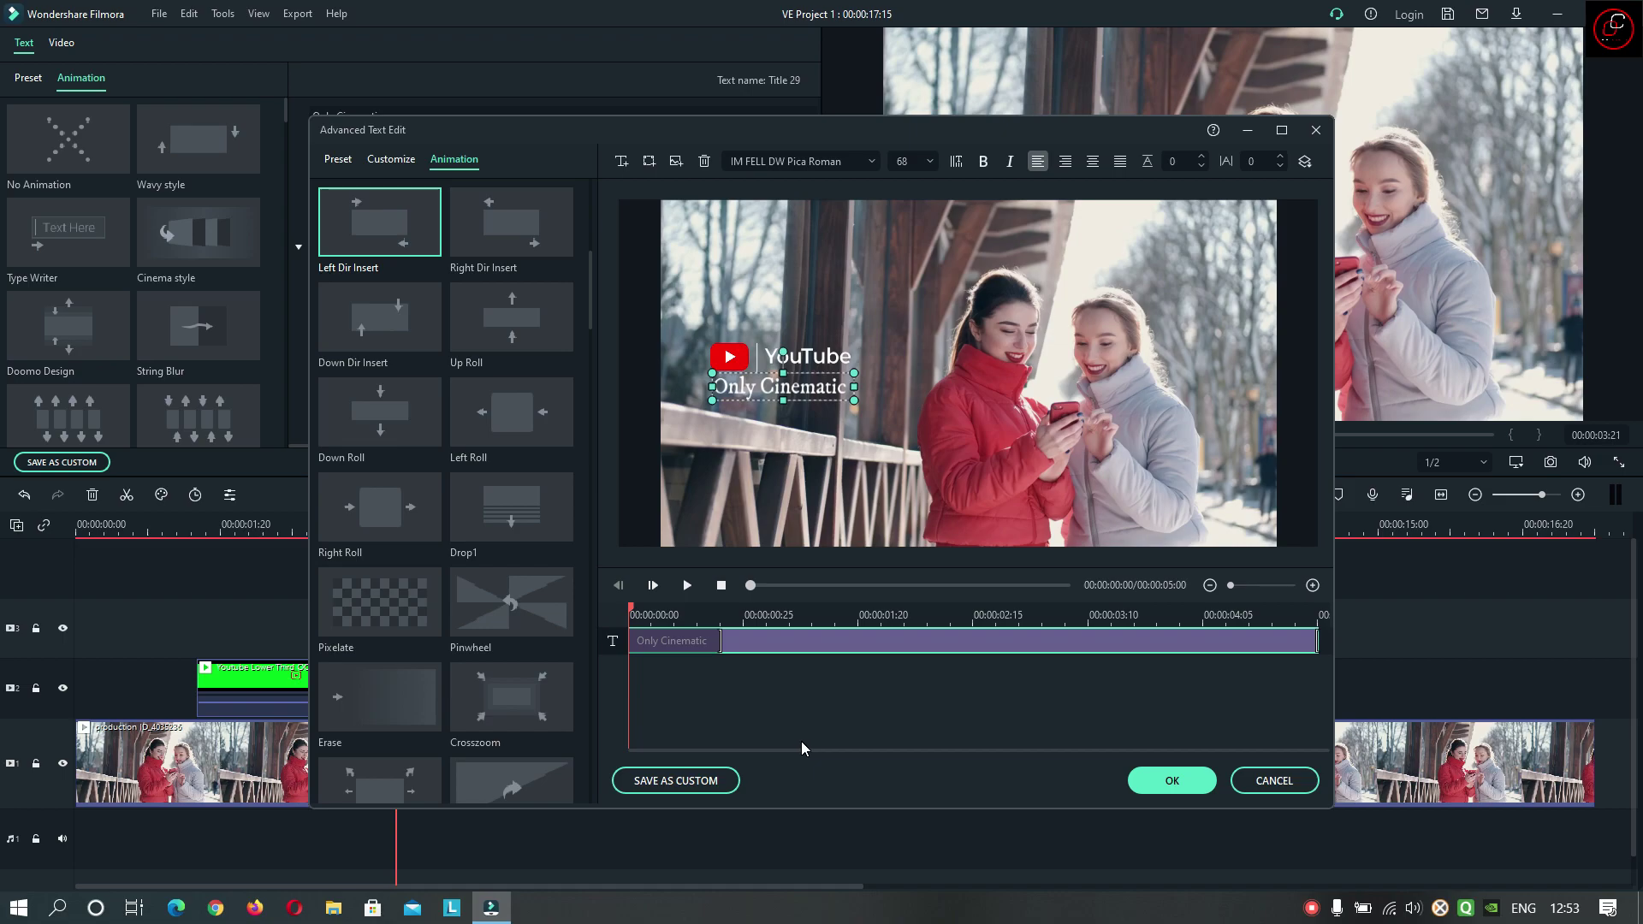
pyautogui.click(687, 585)
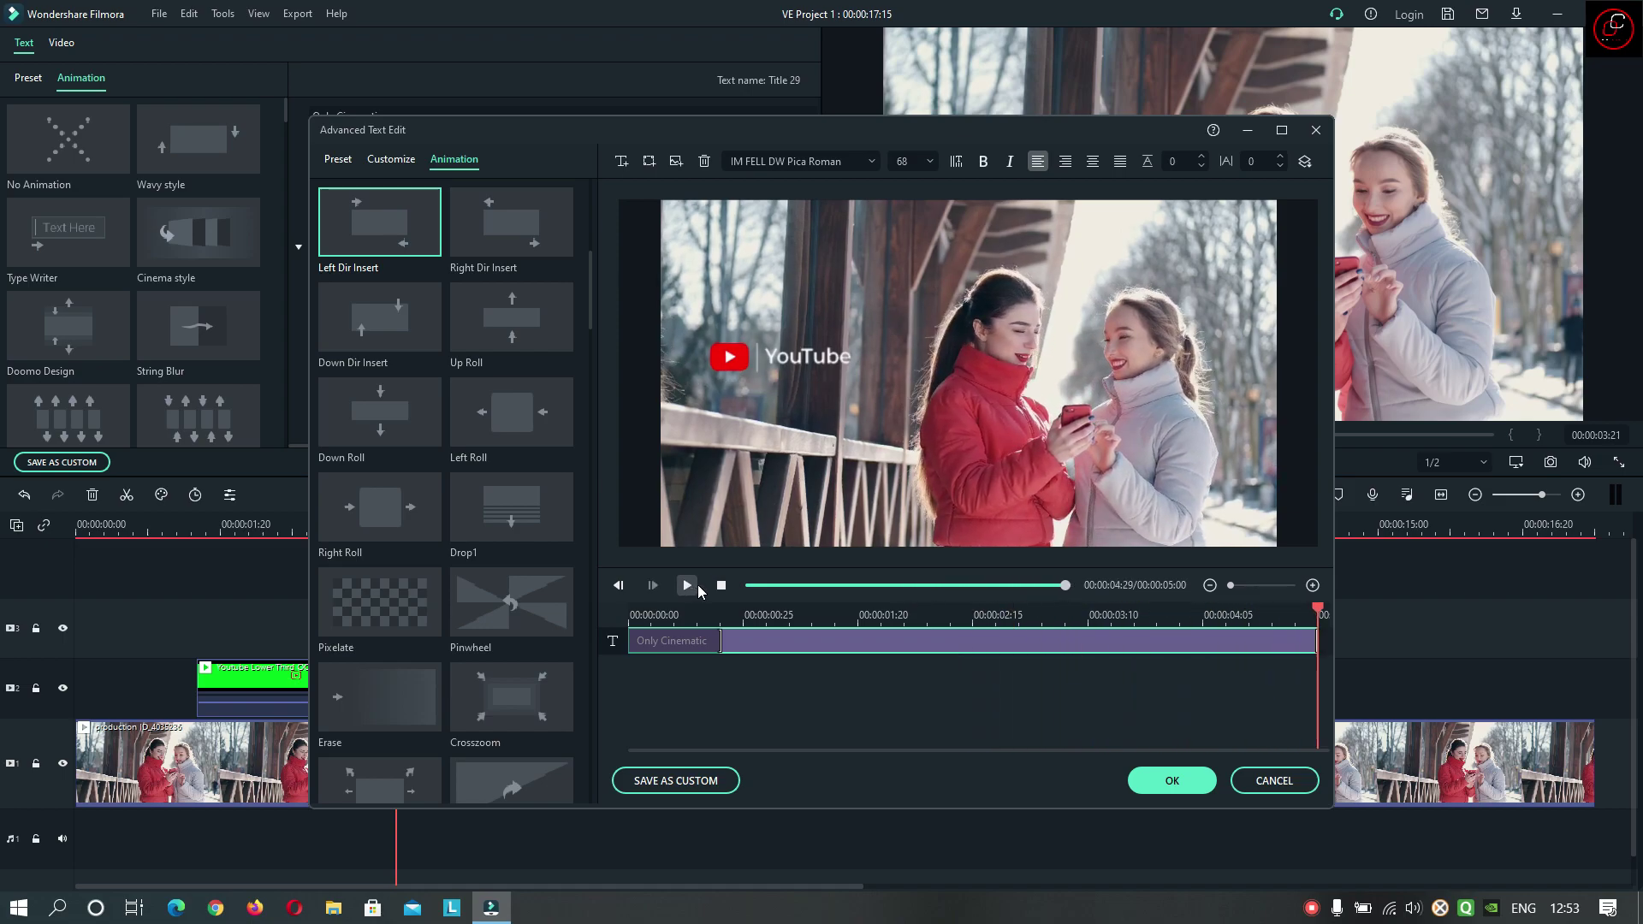
pyautogui.click(1151, 782)
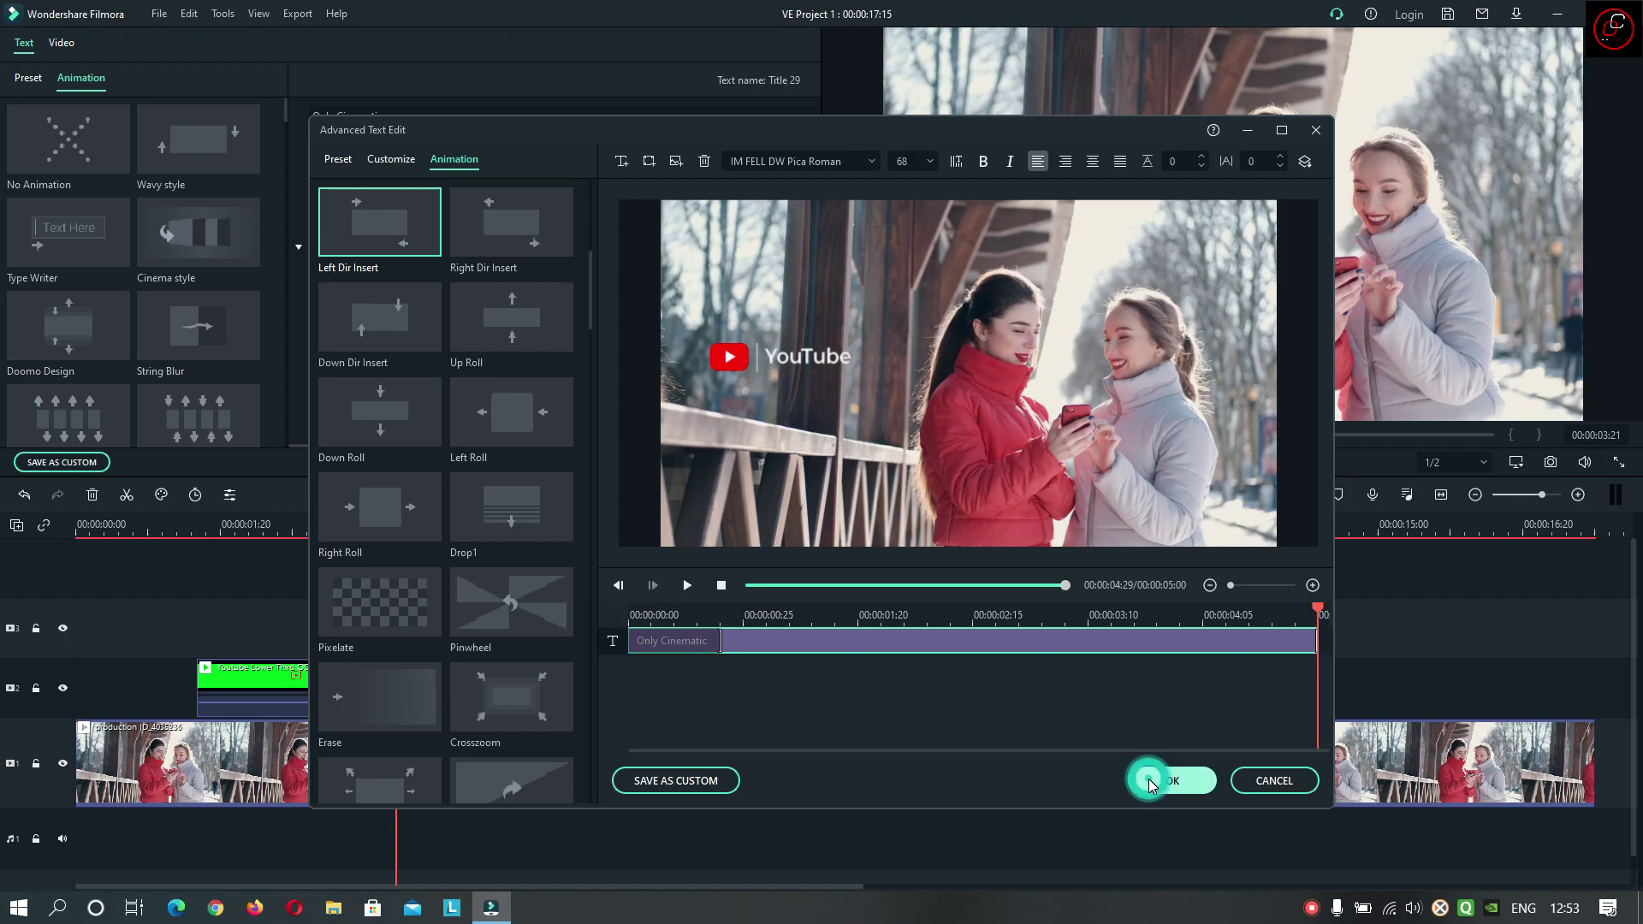
# Step: Play the timeline from the beginning to check the animated title together with the YouTube lower third
pyautogui.click(950, 462)
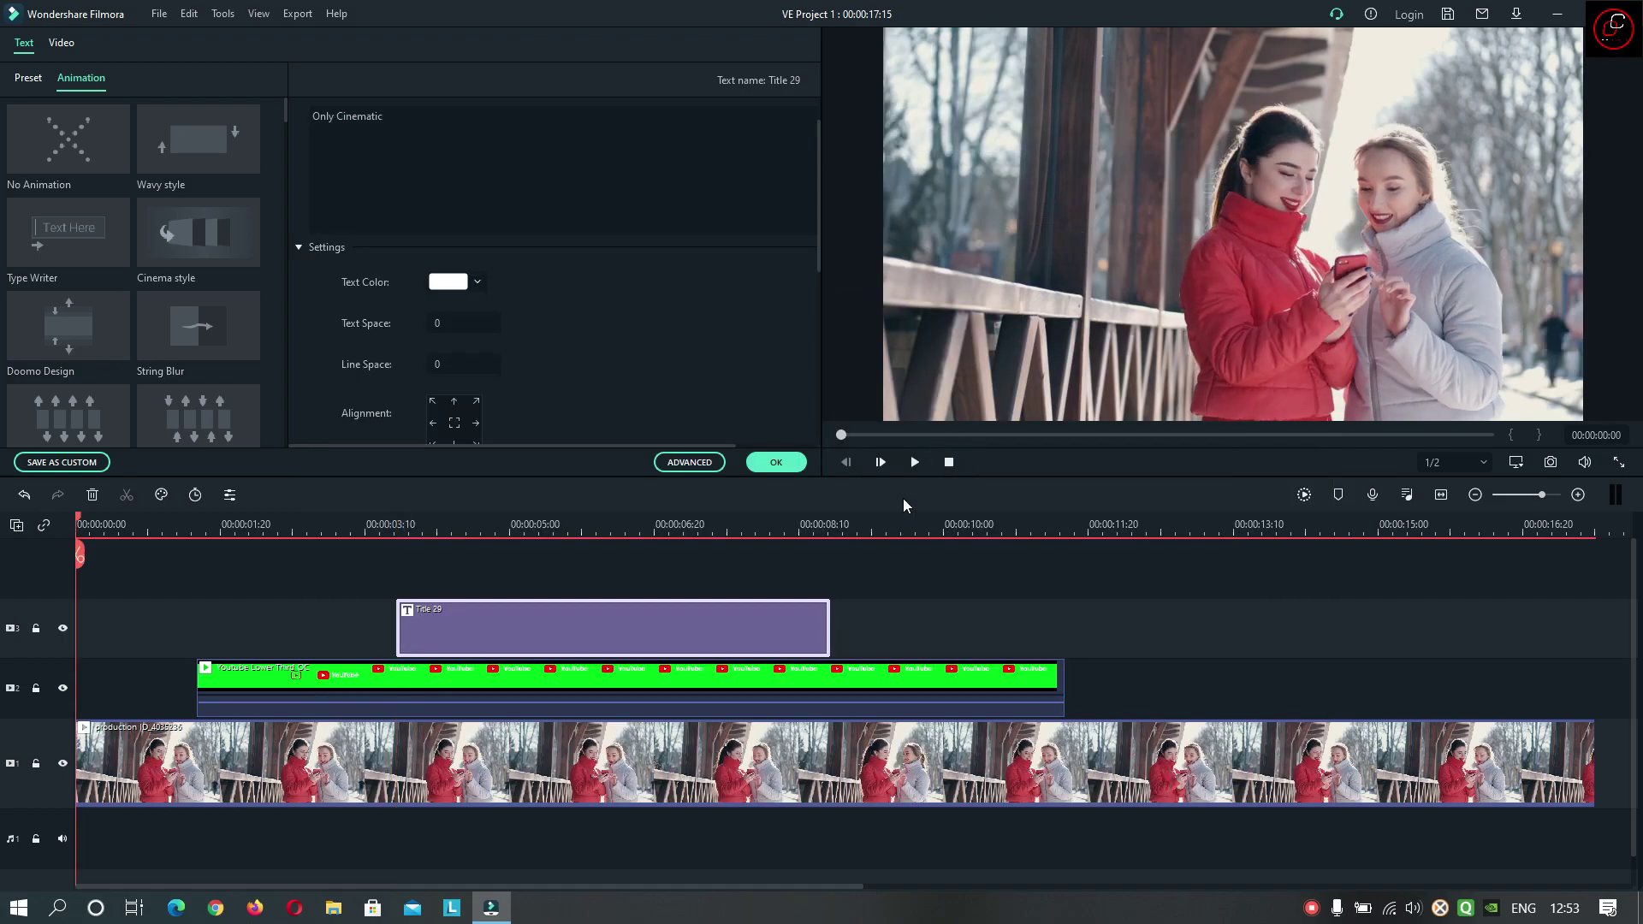
pyautogui.click(914, 463)
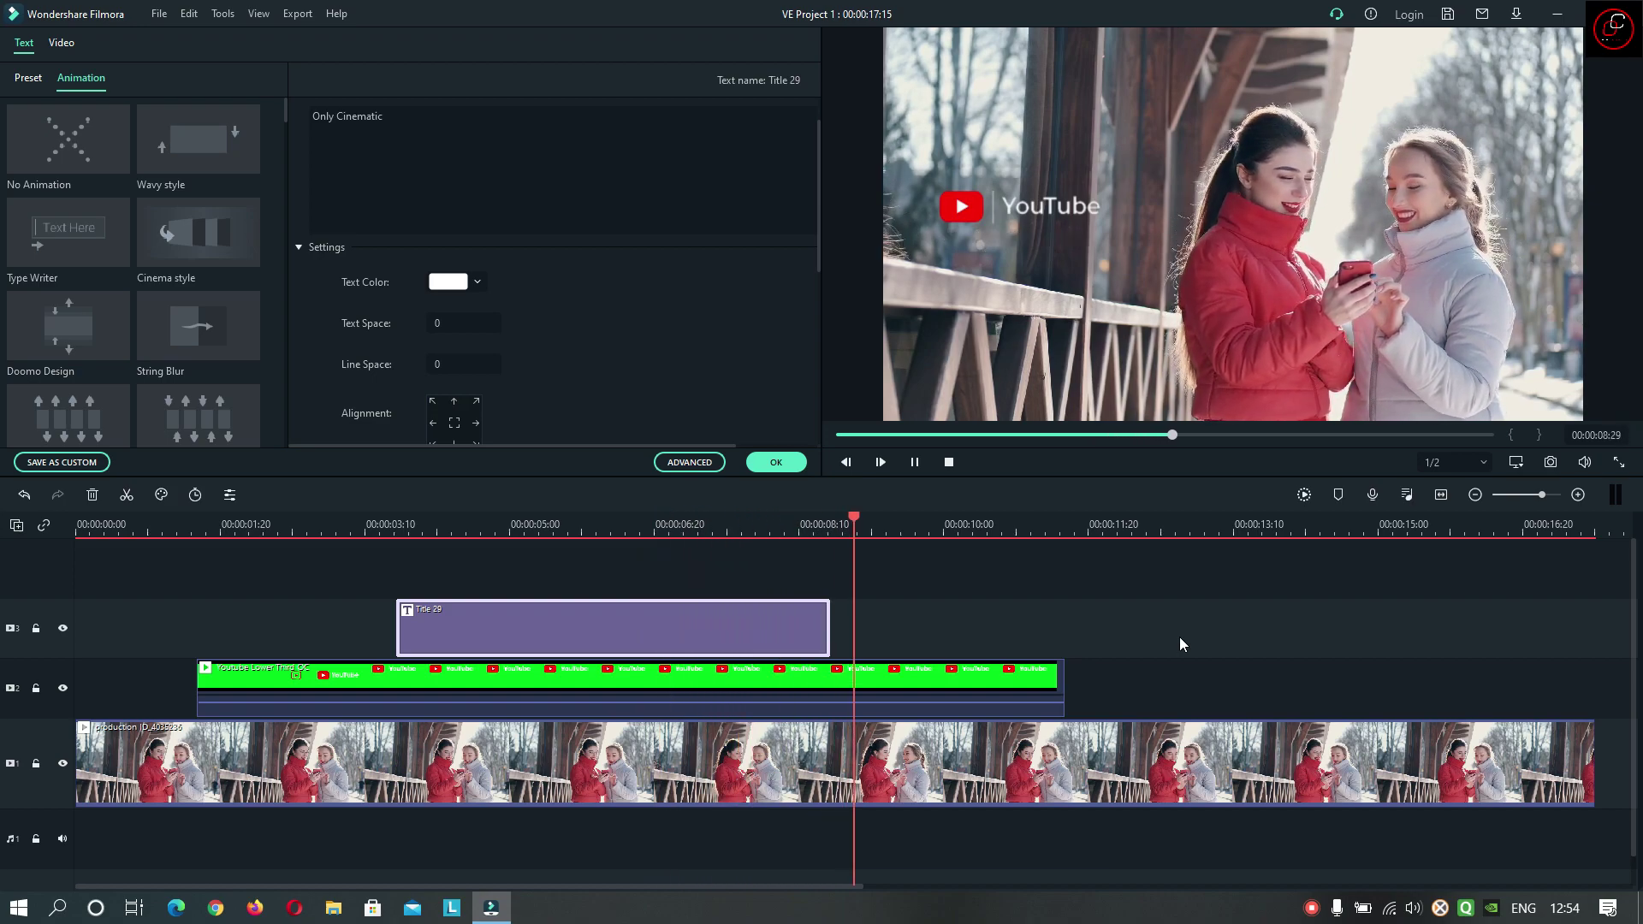
pyautogui.click(915, 462)
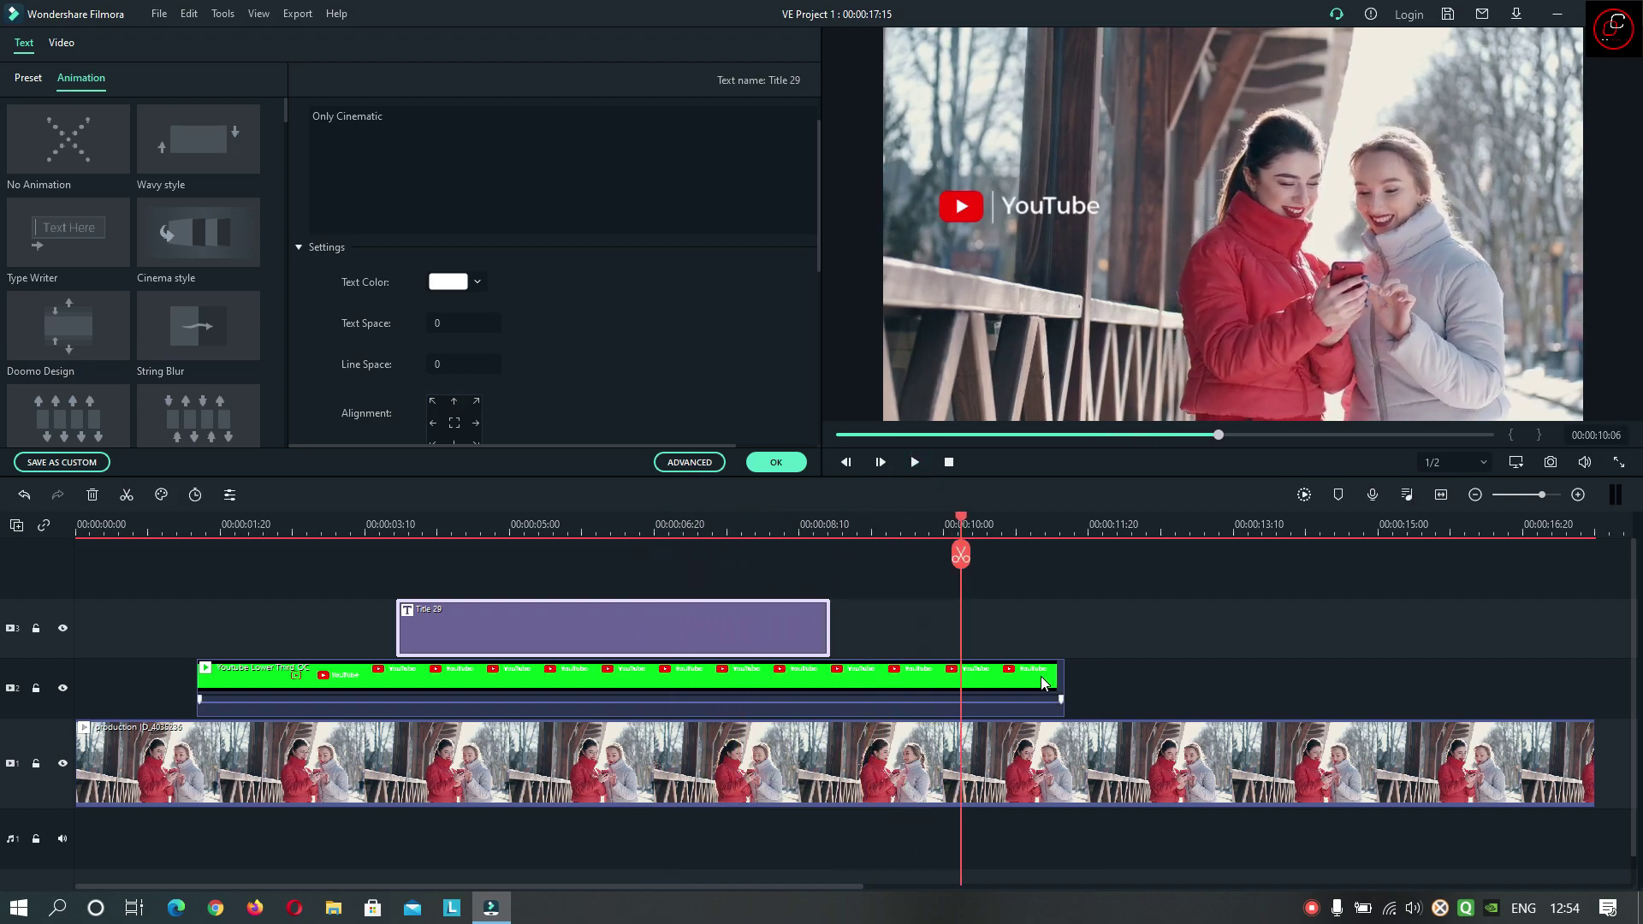
# Step: Trim the YouTube lower third clip to end with the title at 00:00:08:21, and play the timeline from the start
pyautogui.click(1044, 681)
pyautogui.moveTo(1044, 682); pyautogui.dragTo(831, 685)
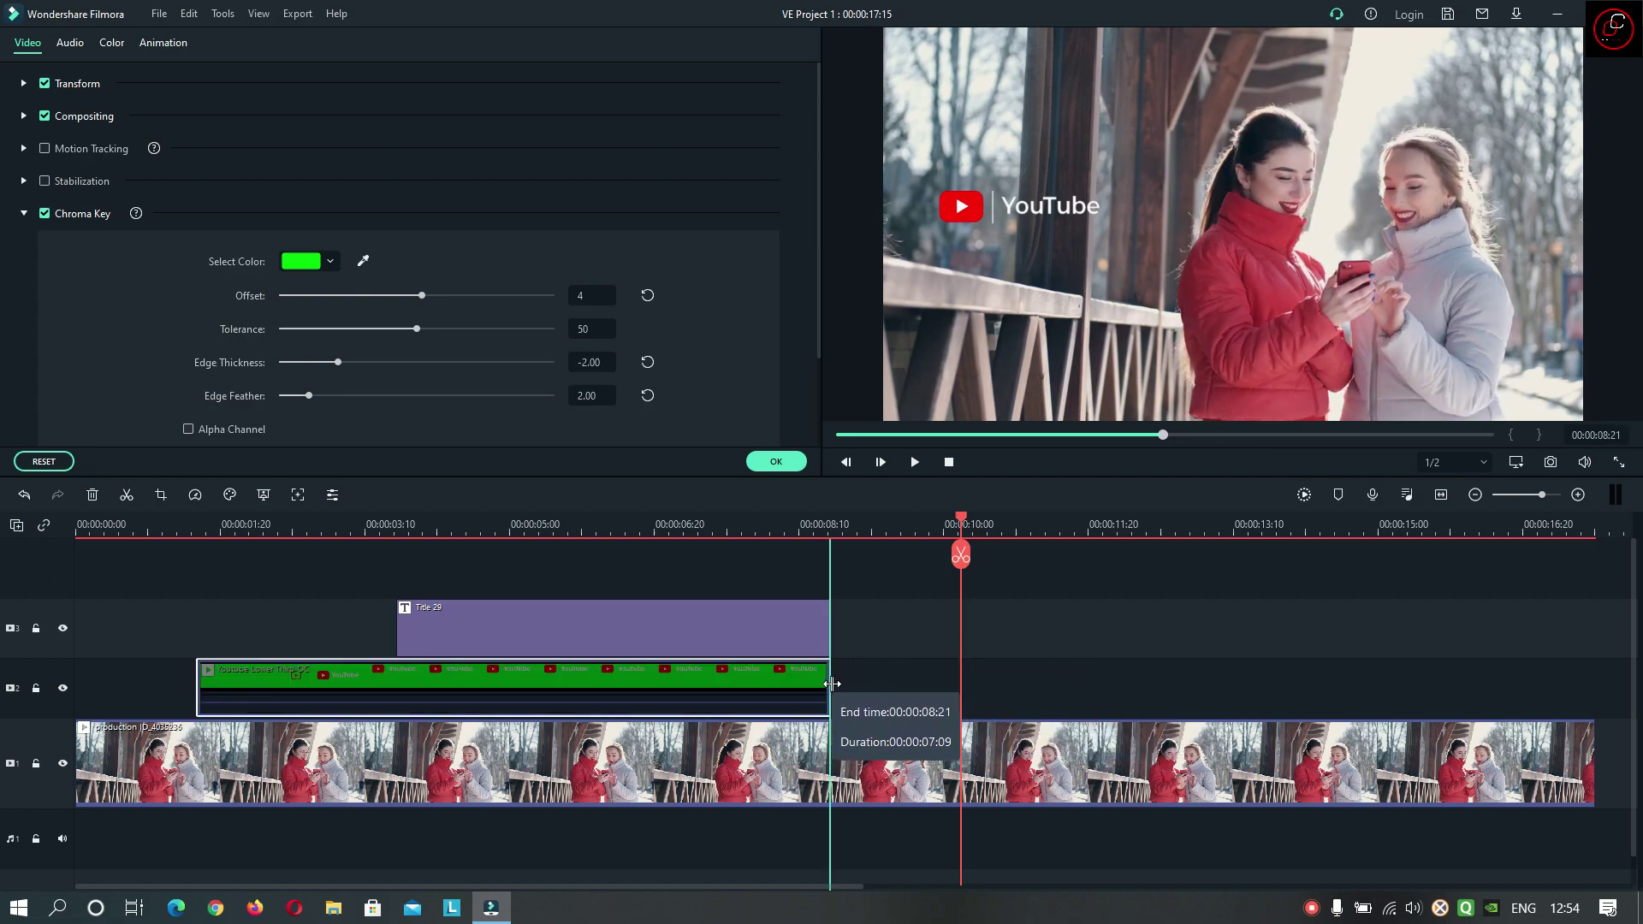
pyautogui.click(950, 463)
pyautogui.click(915, 462)
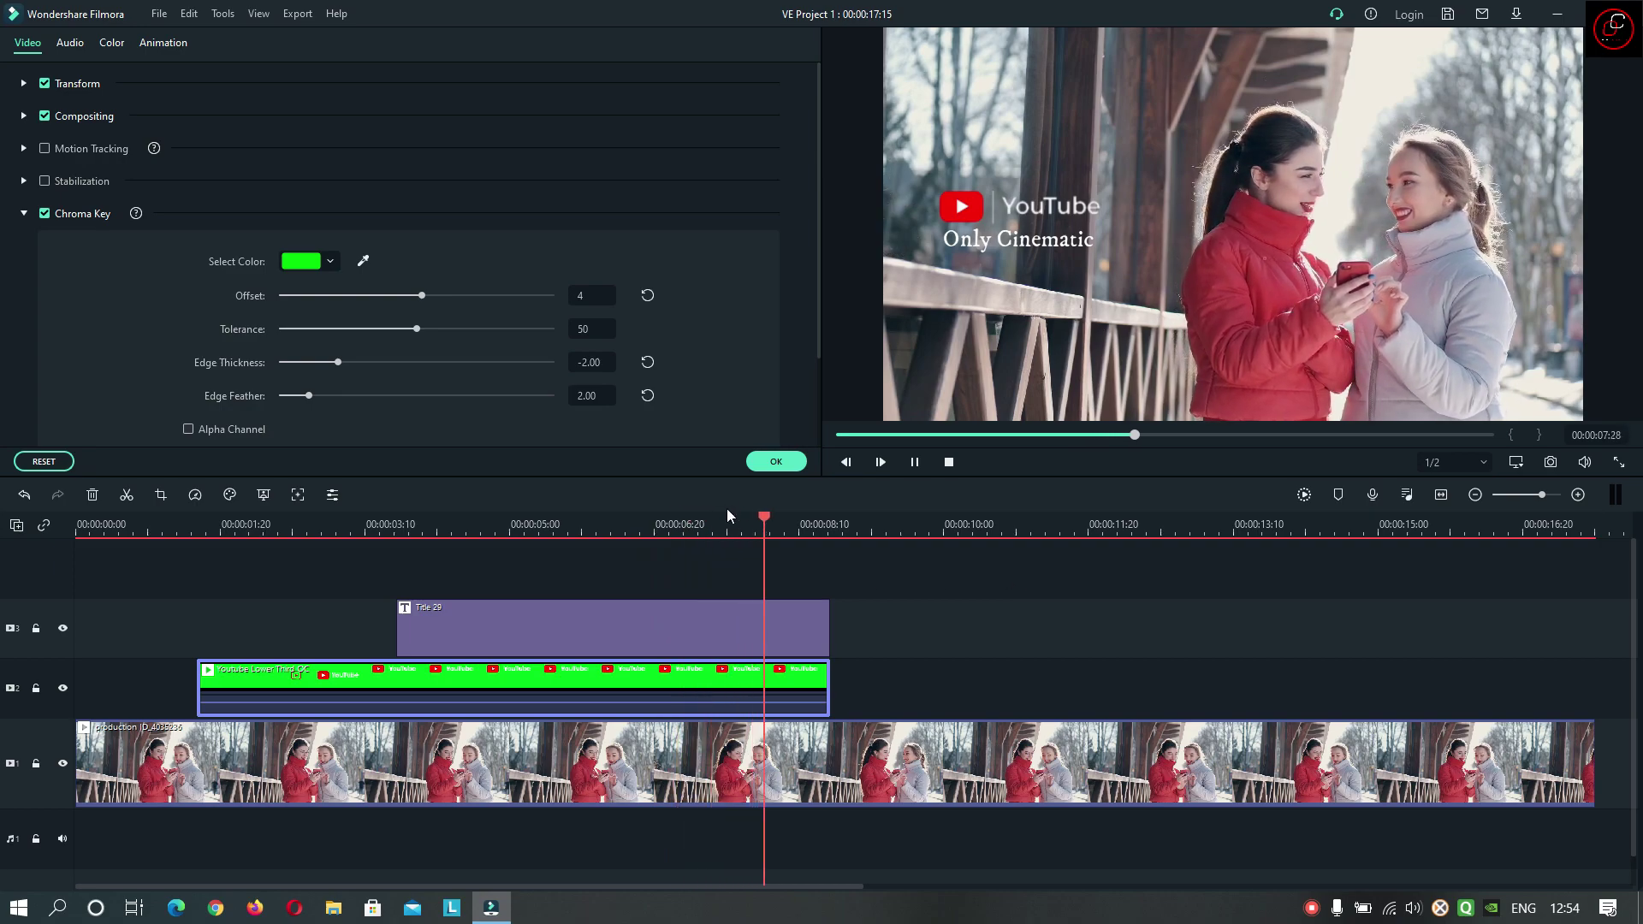
pyautogui.click(783, 466)
pyautogui.click(948, 464)
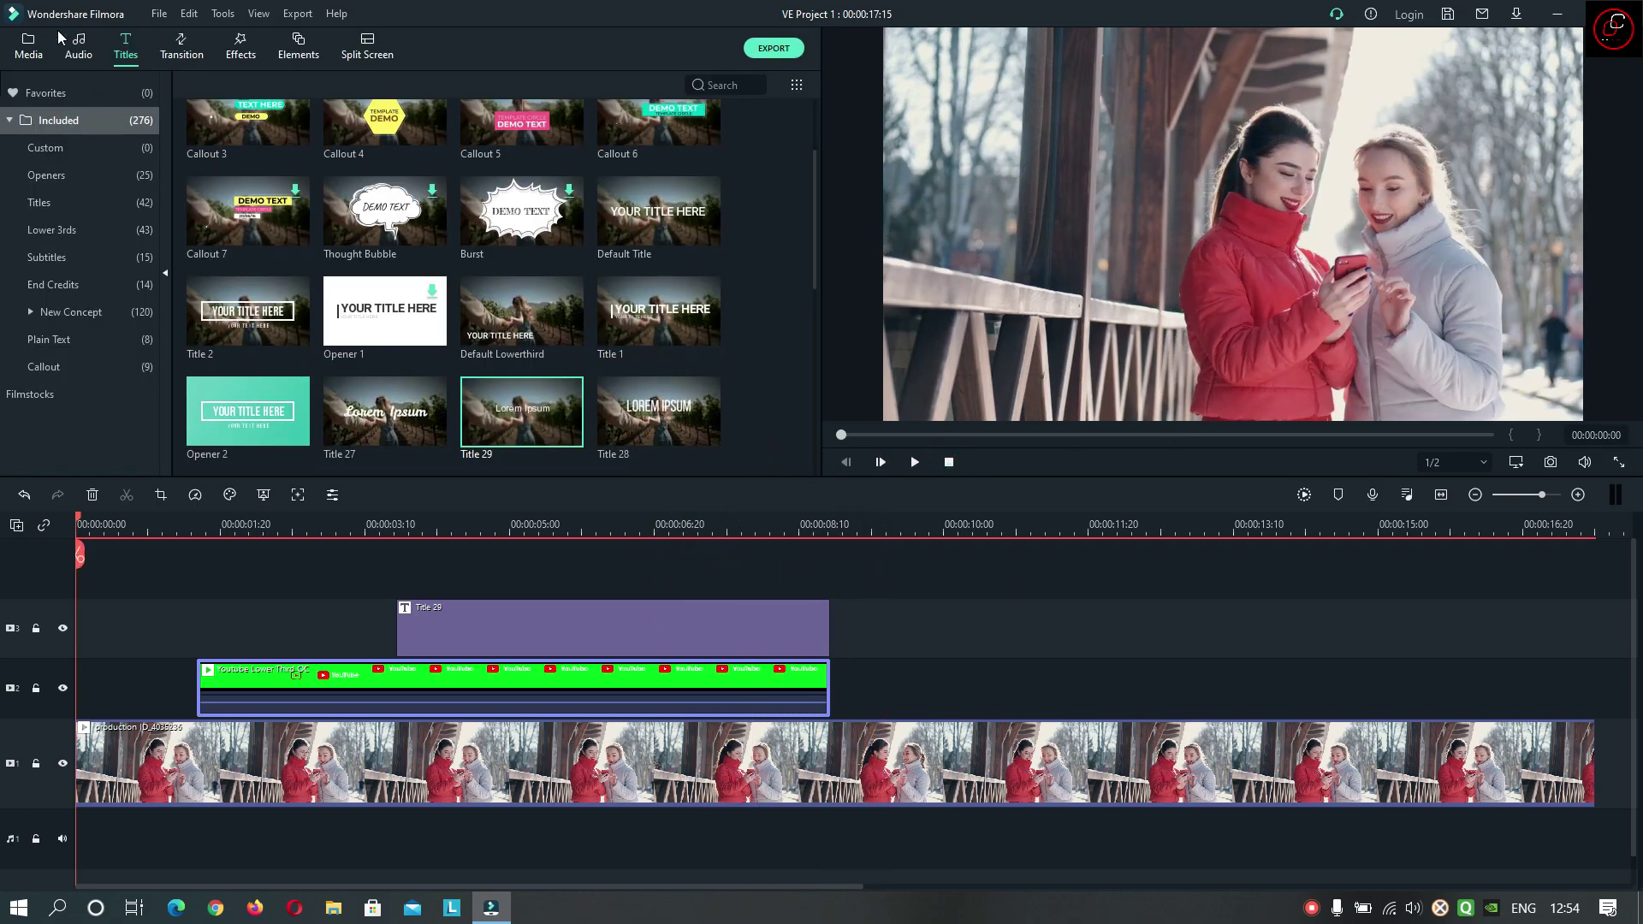
# Step: Return to the project media and delete the title and YouTube lower third clips from the timeline
pyautogui.click(26, 41)
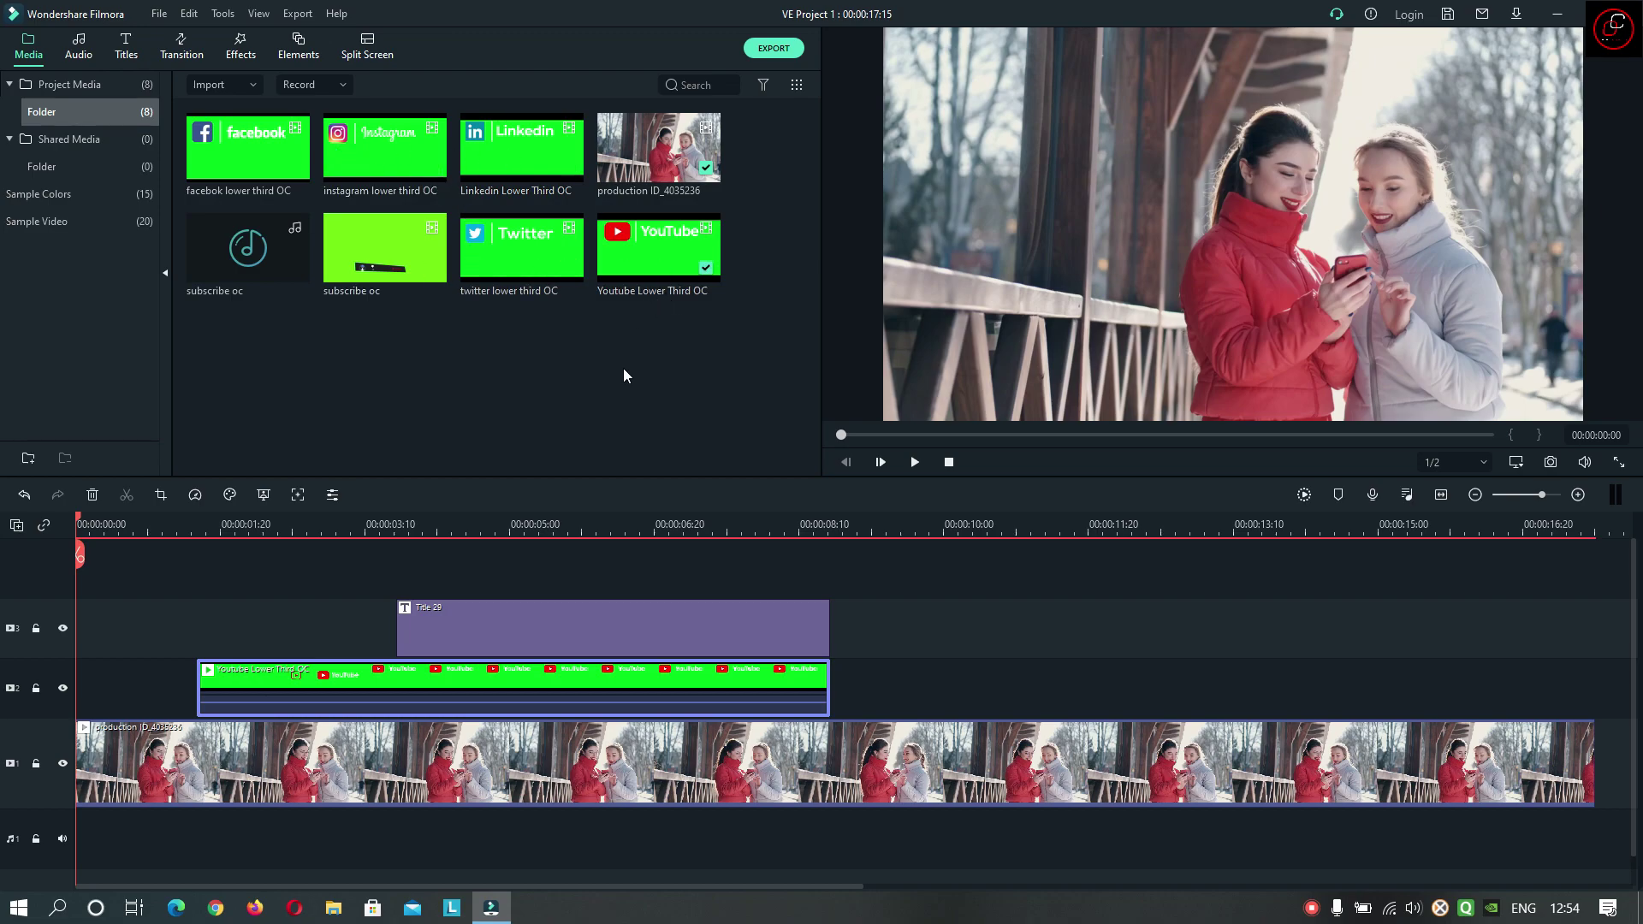
pyautogui.press('Delete')
# Step: Import all the clips from the Painted LT Oc folder inside Lower Thirds 2021 Only Cinematic
pyautogui.rightClick(554, 372)
pyautogui.click(590, 381)
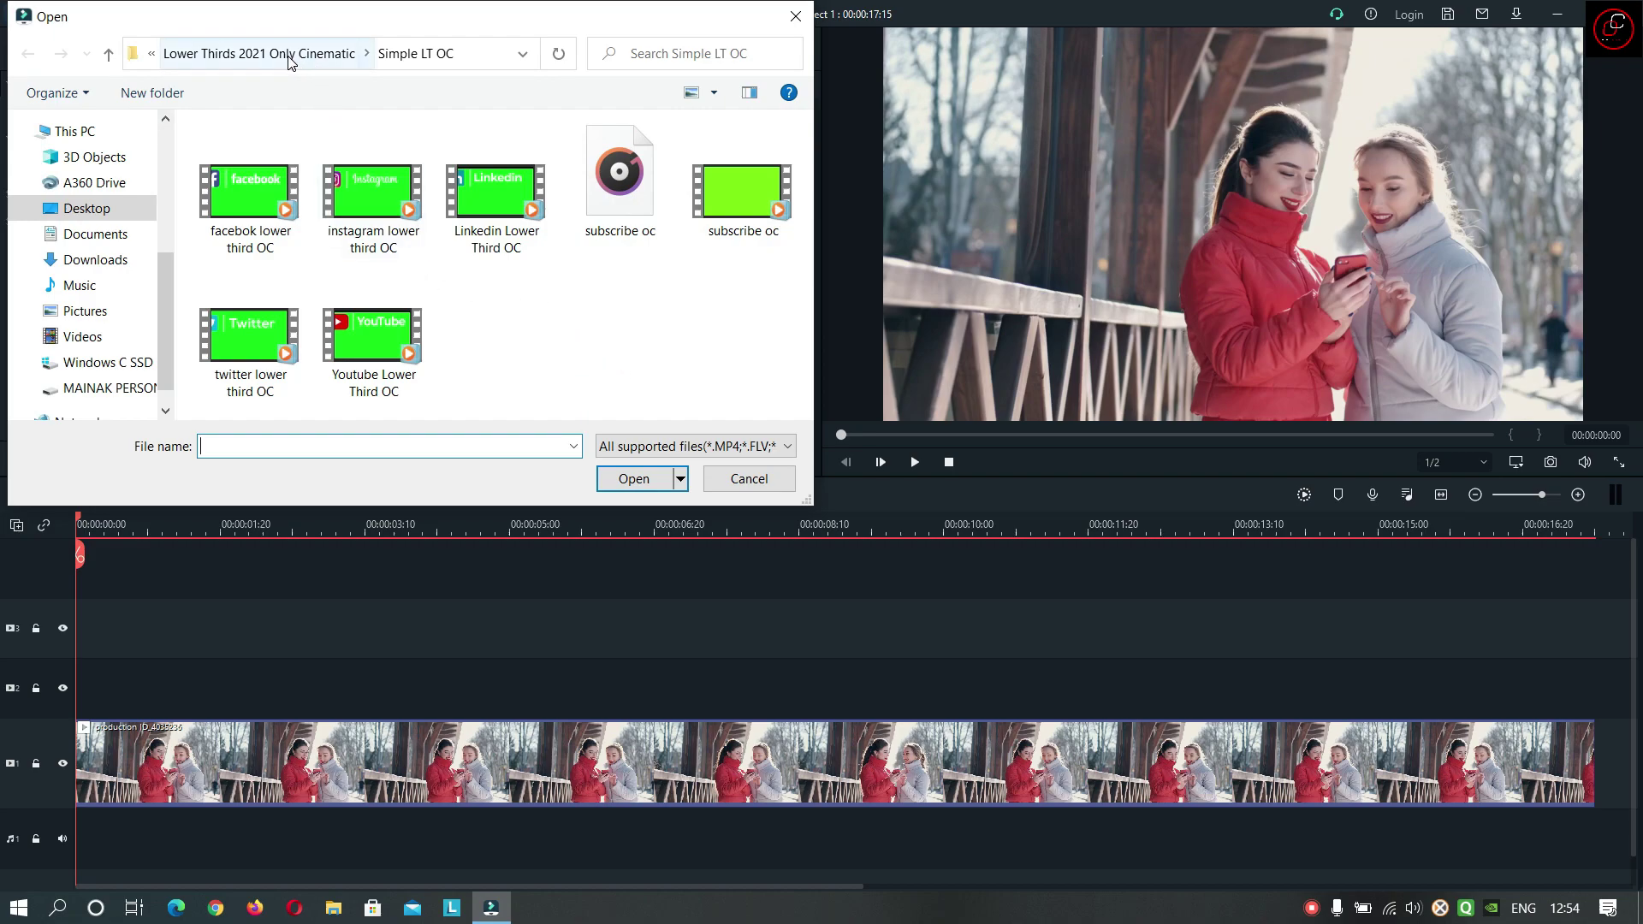
pyautogui.click(287, 57)
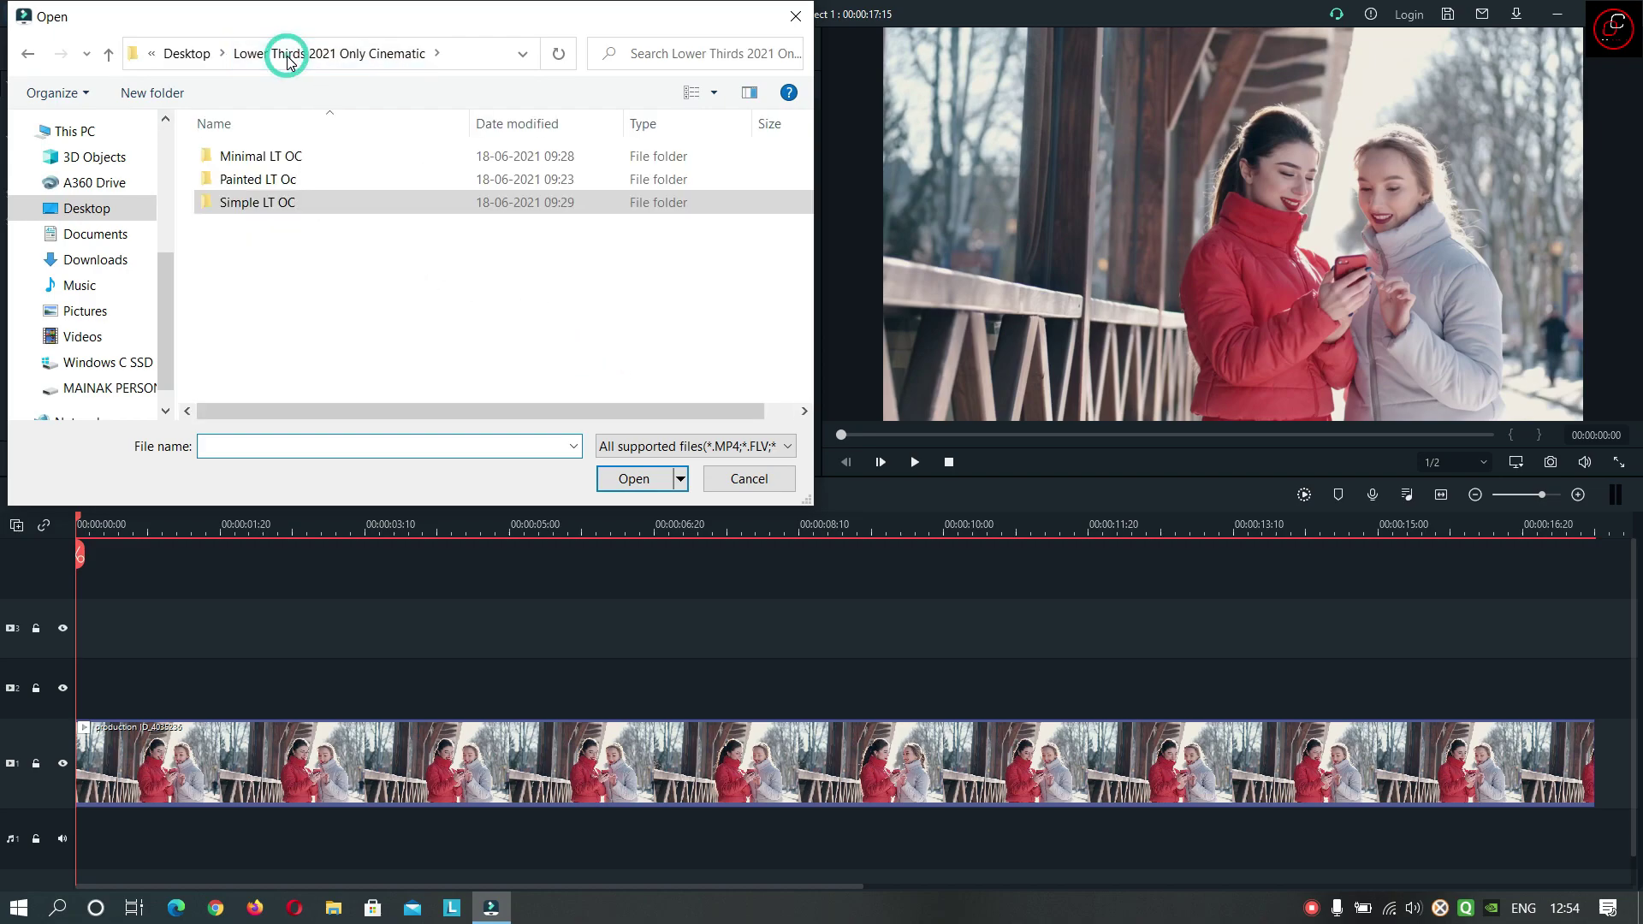
pyautogui.doubleClick(318, 187)
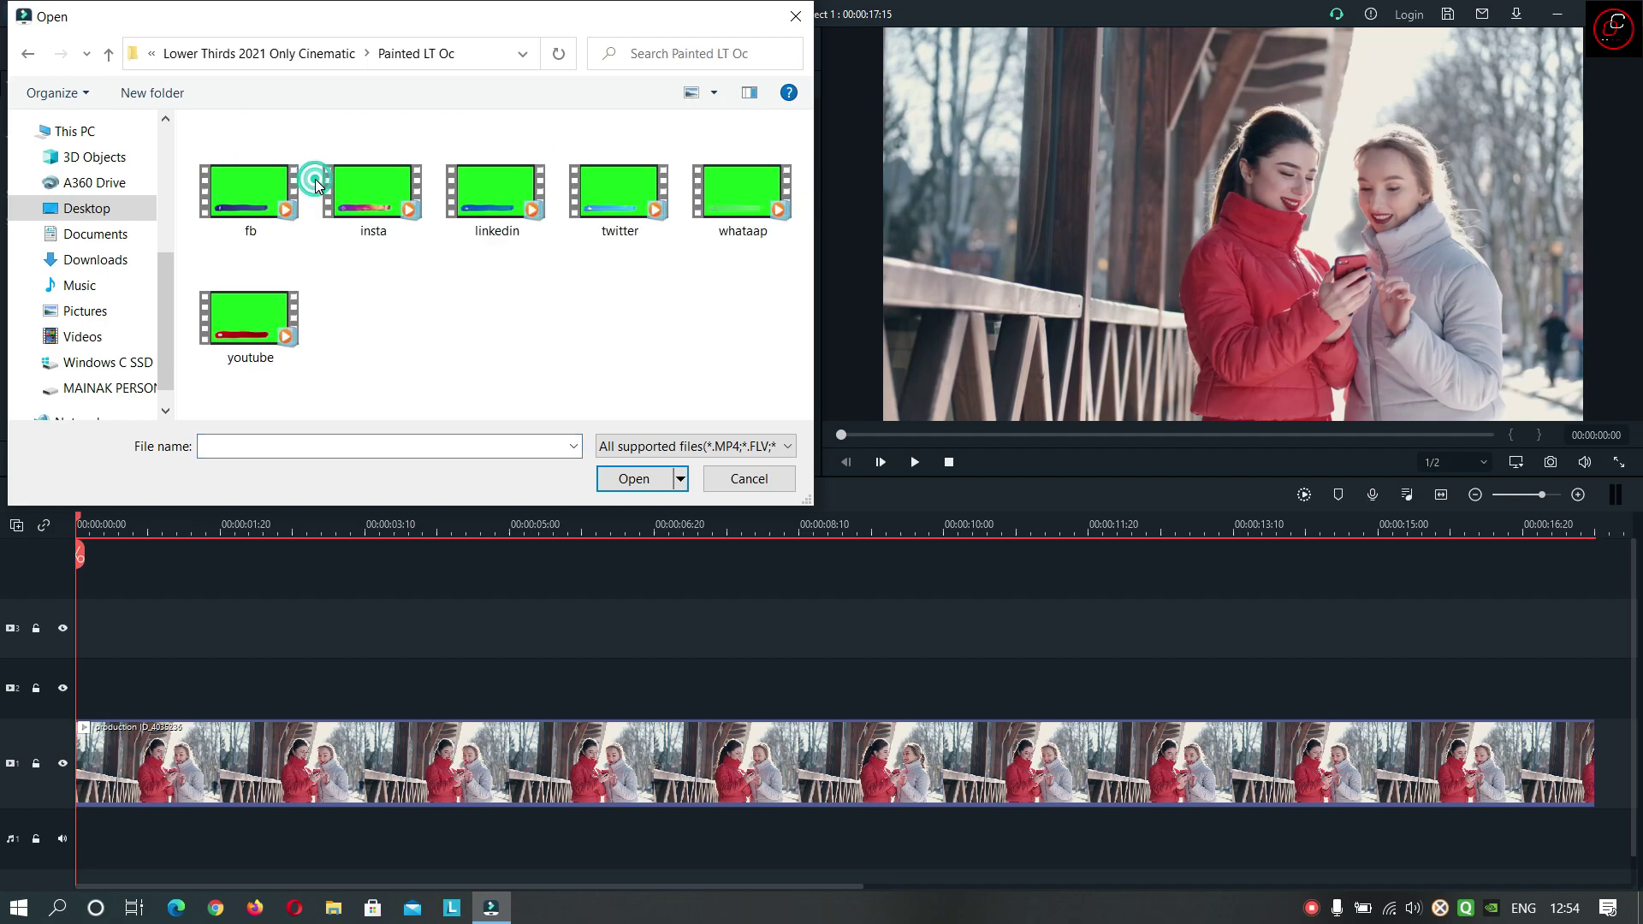
pyautogui.hotkey('ctrl', 'a')
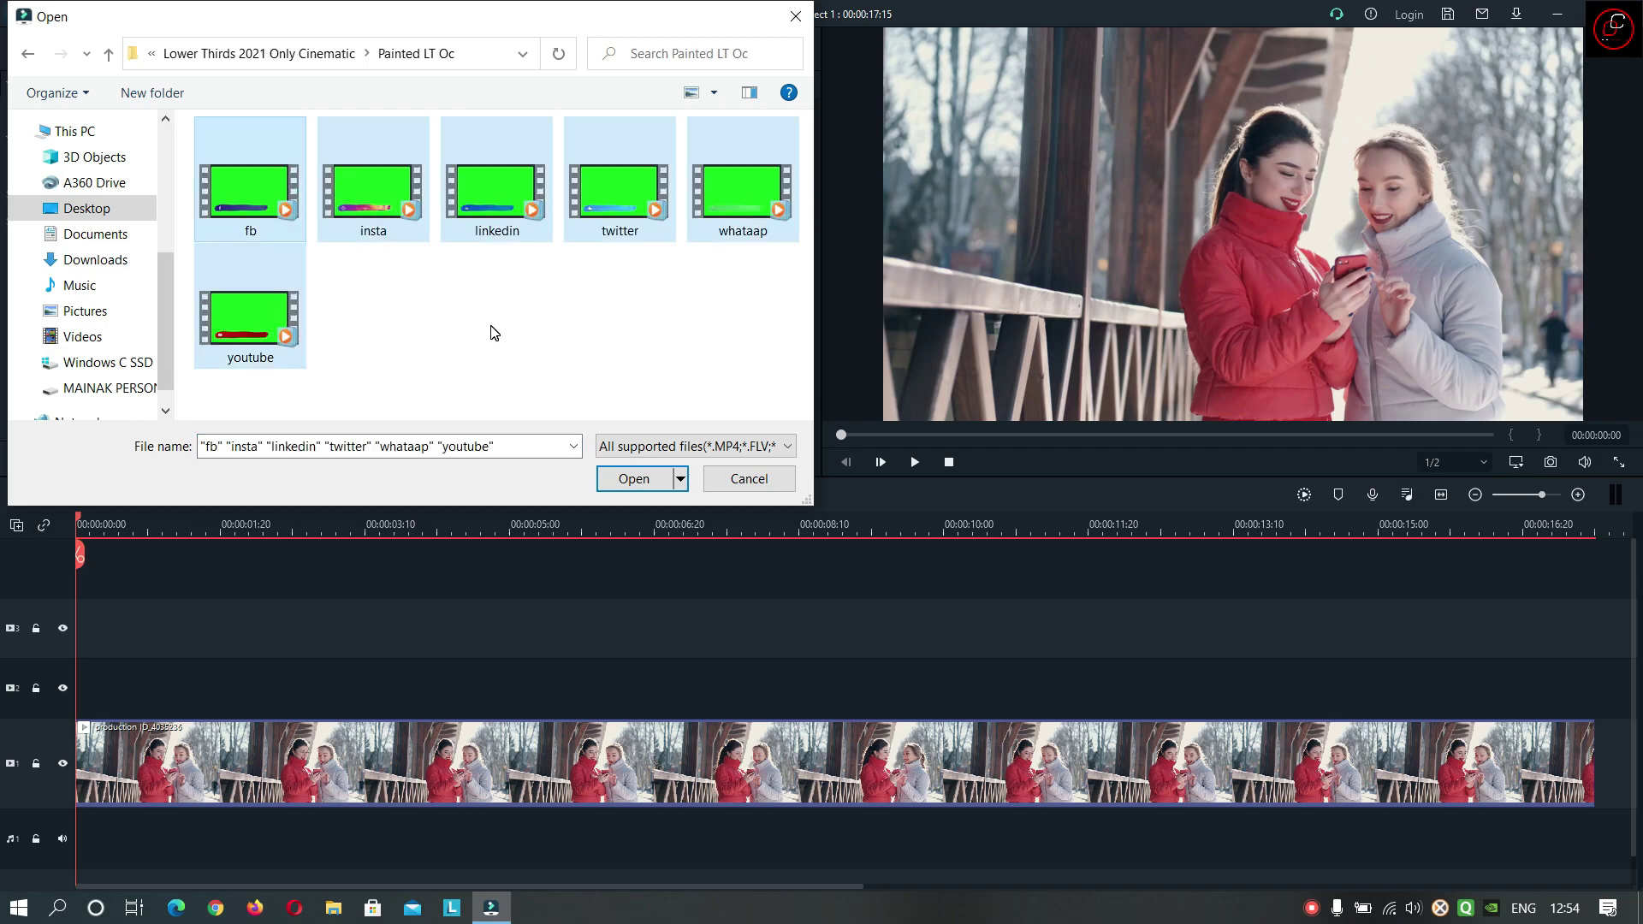
pyautogui.click(633, 479)
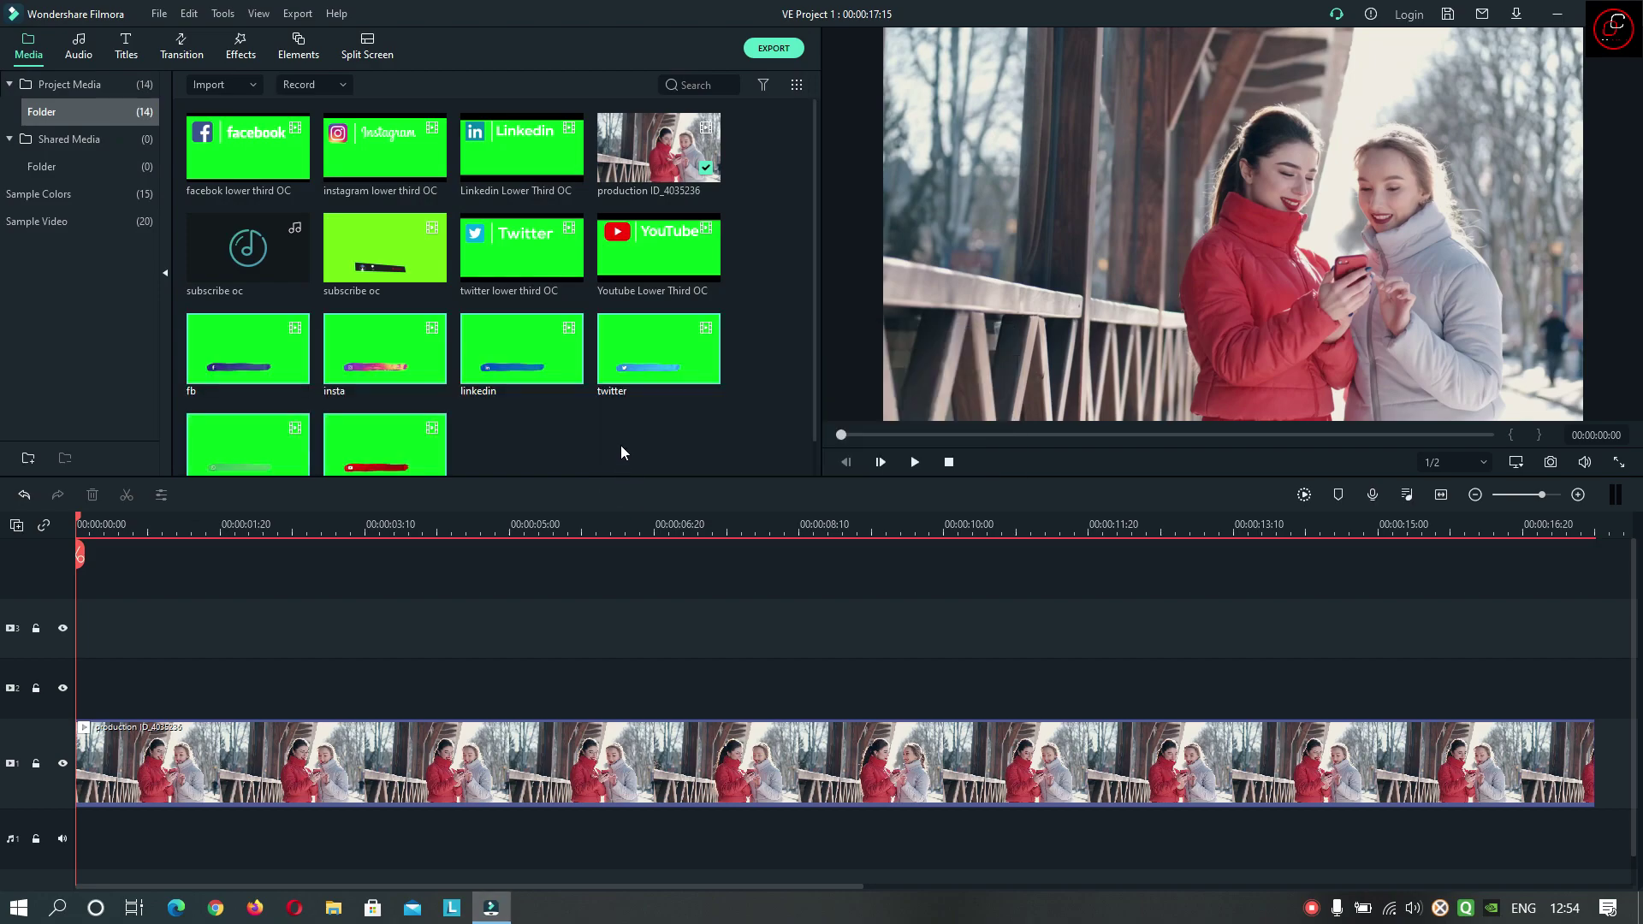
# Step: Preview the imported fb, insta, linkedin, twitter, whataap and youtube painted lower thirds one after another
pyautogui.doubleClick(267, 356)
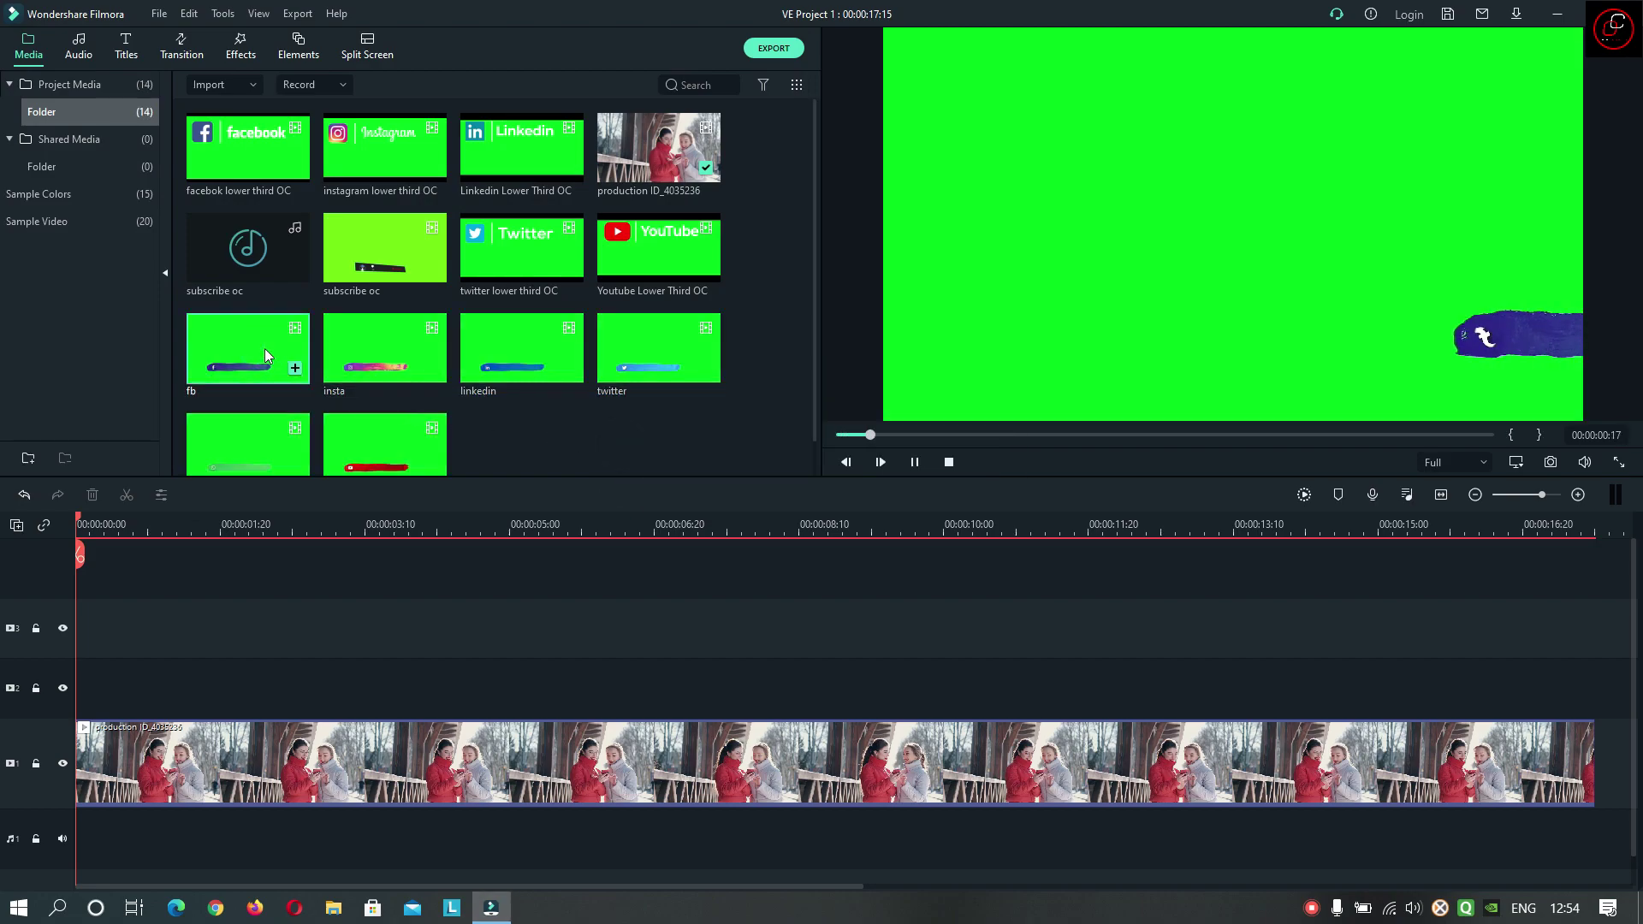
pyautogui.doubleClick(387, 354)
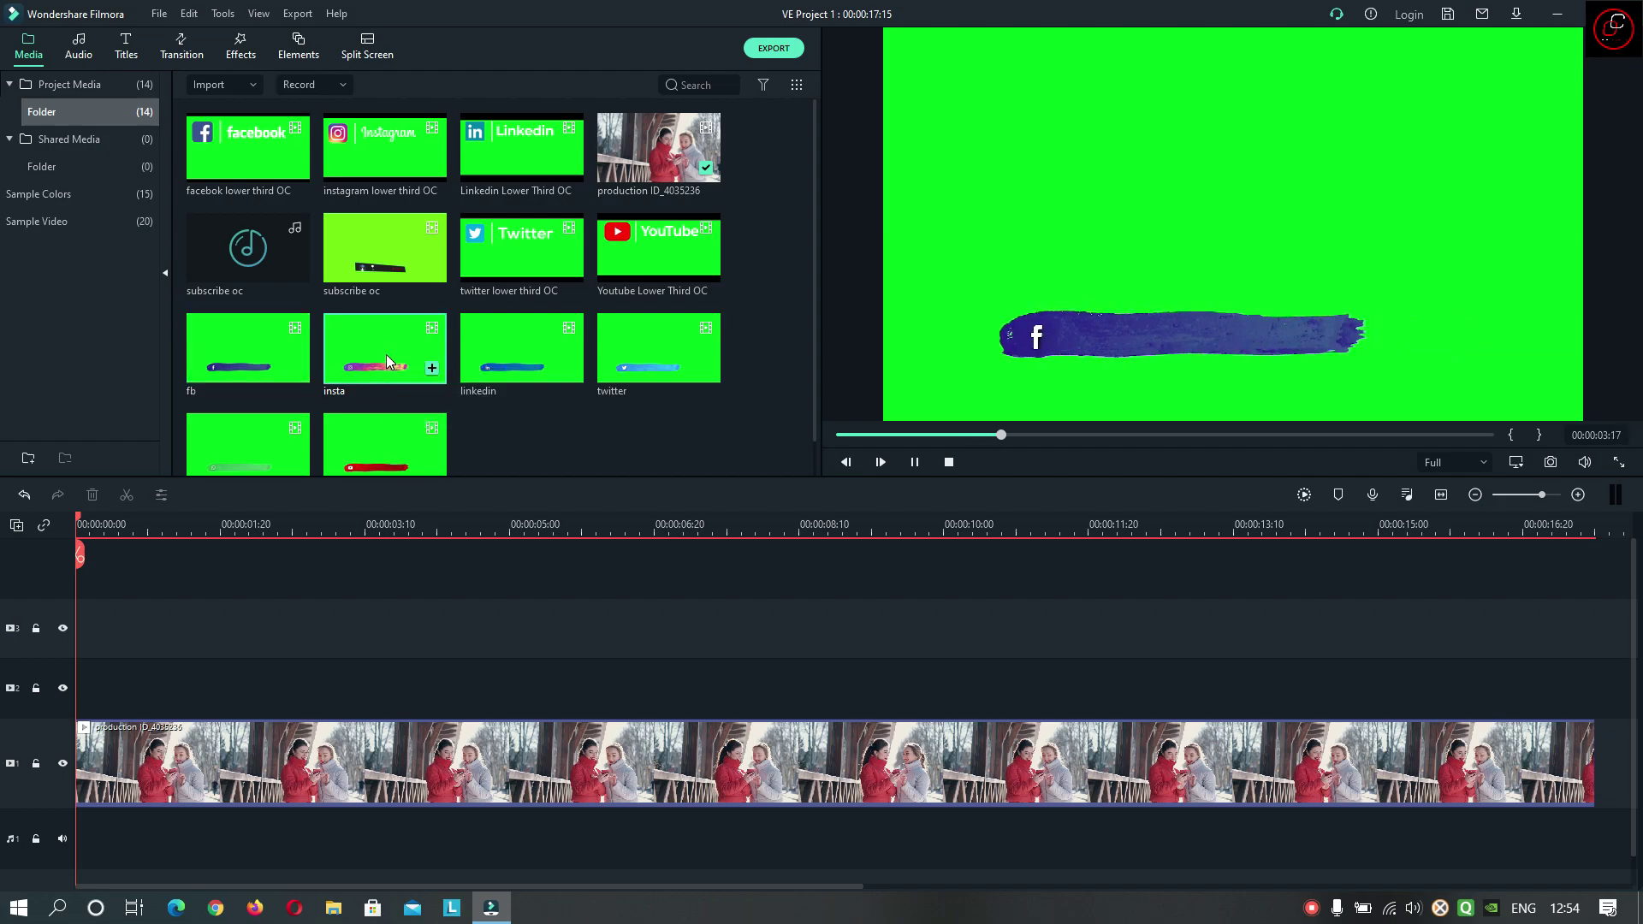
pyautogui.click(510, 348)
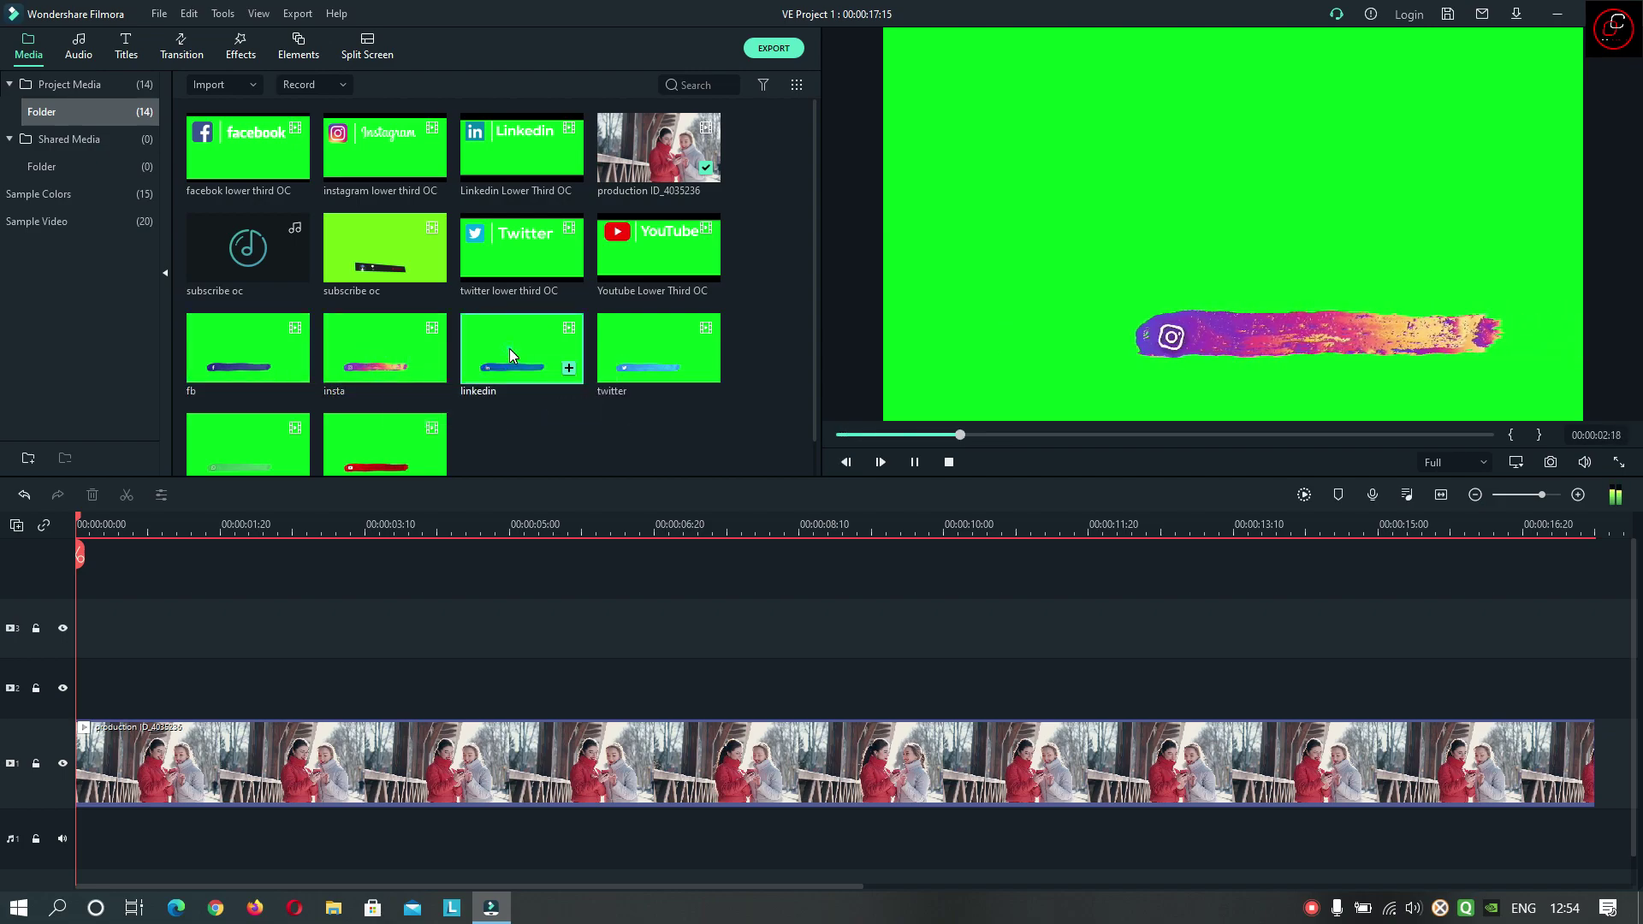
pyautogui.doubleClick(510, 347)
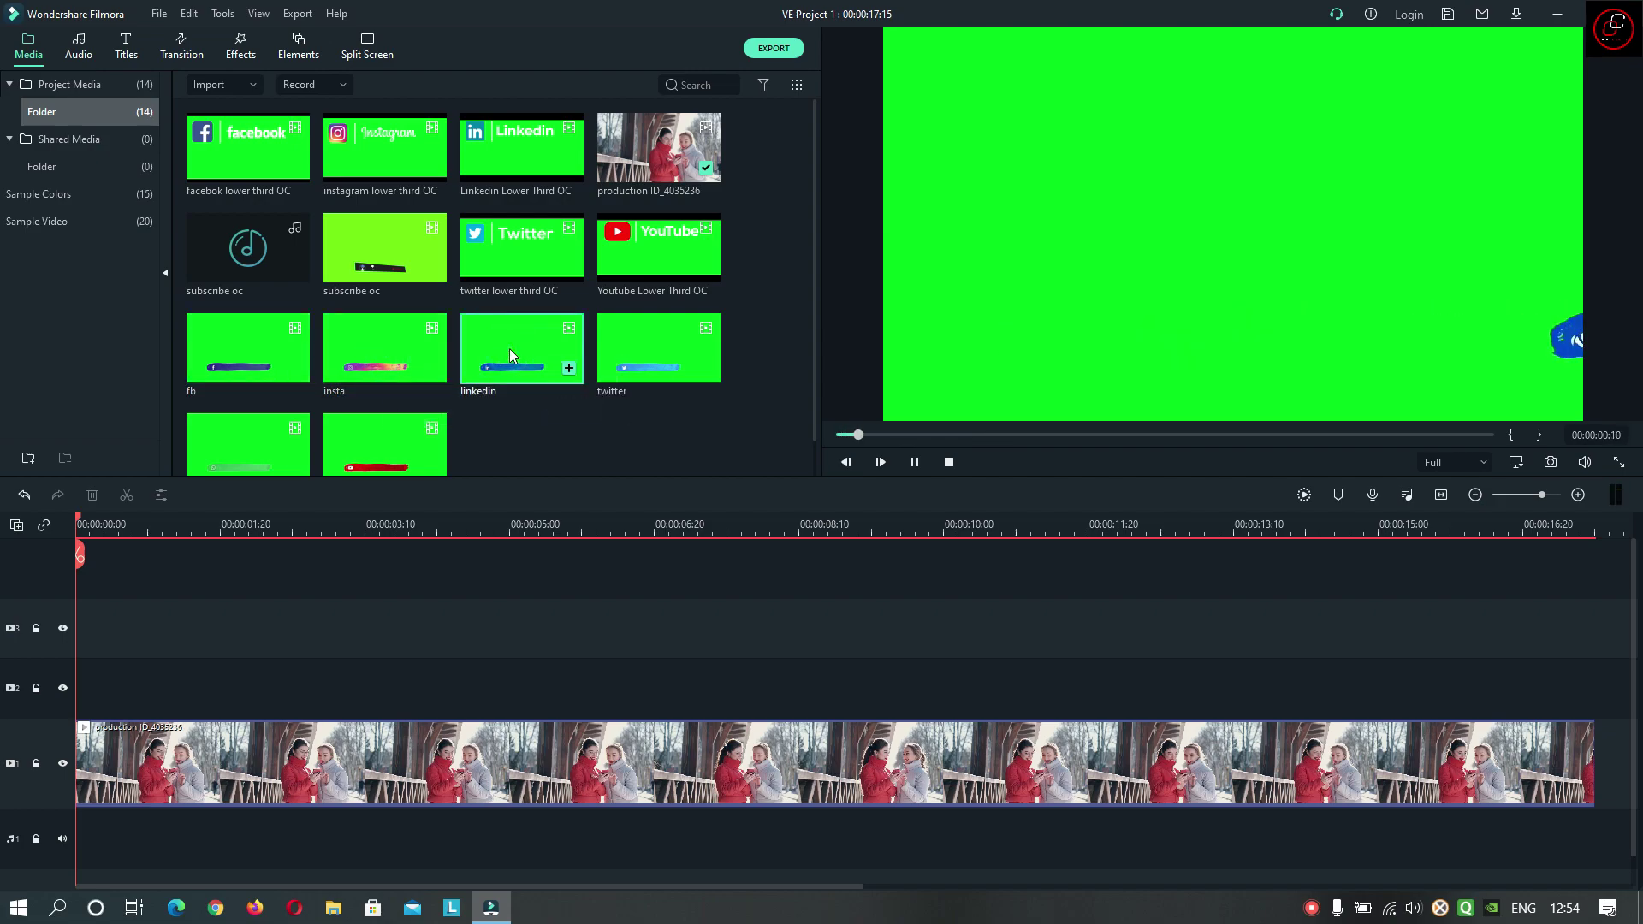
pyautogui.doubleClick(652, 347)
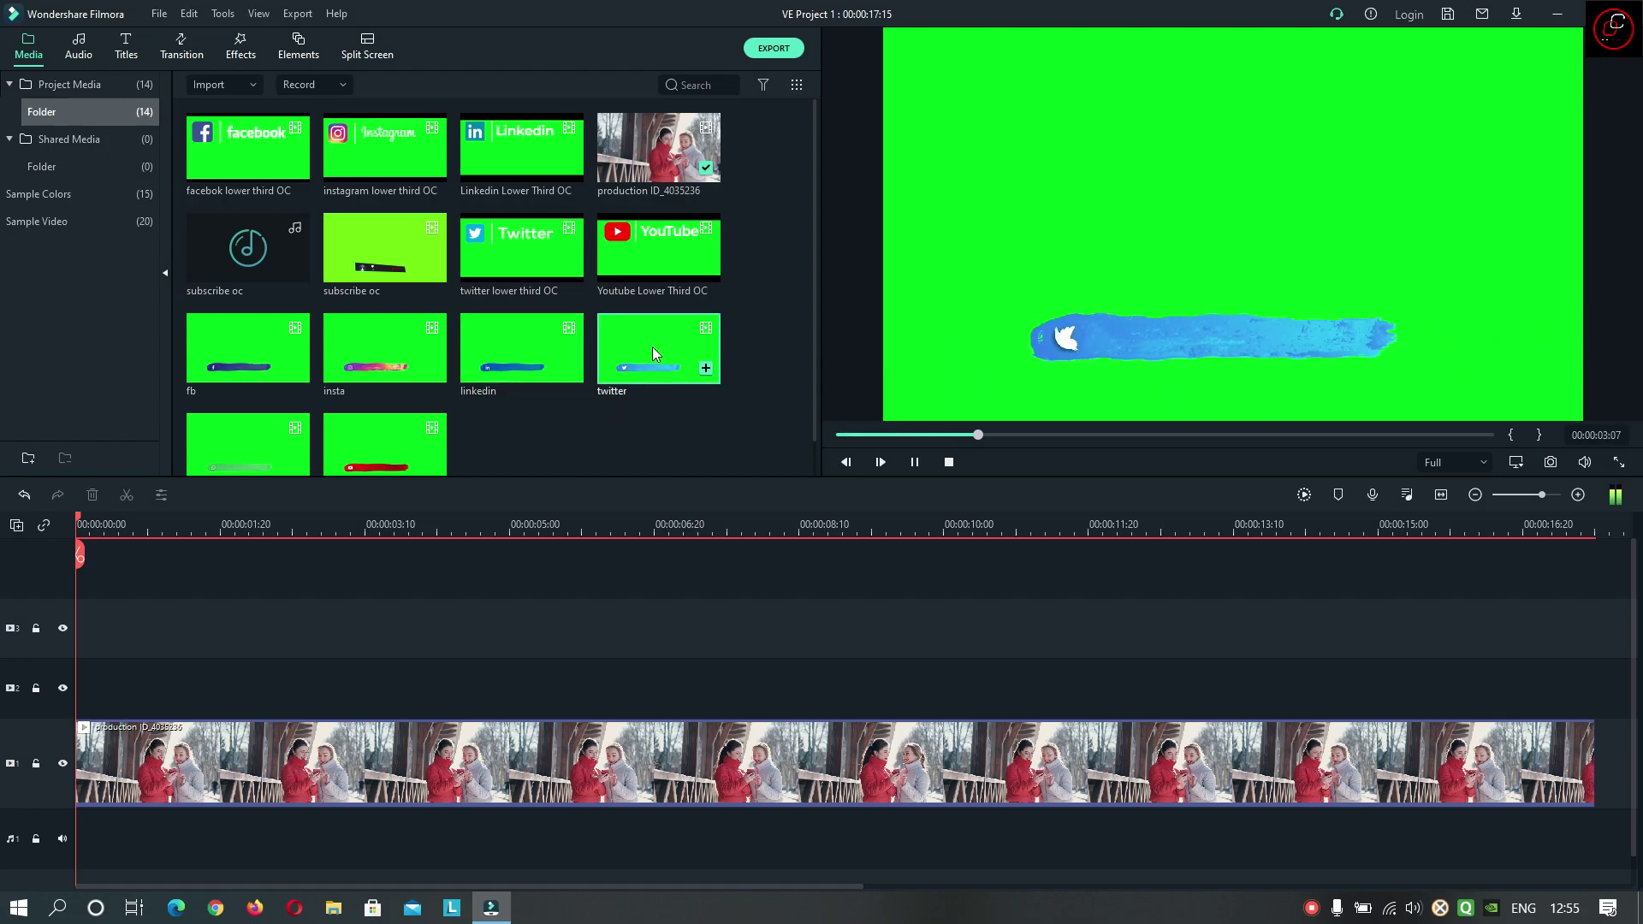
pyautogui.doubleClick(243, 428)
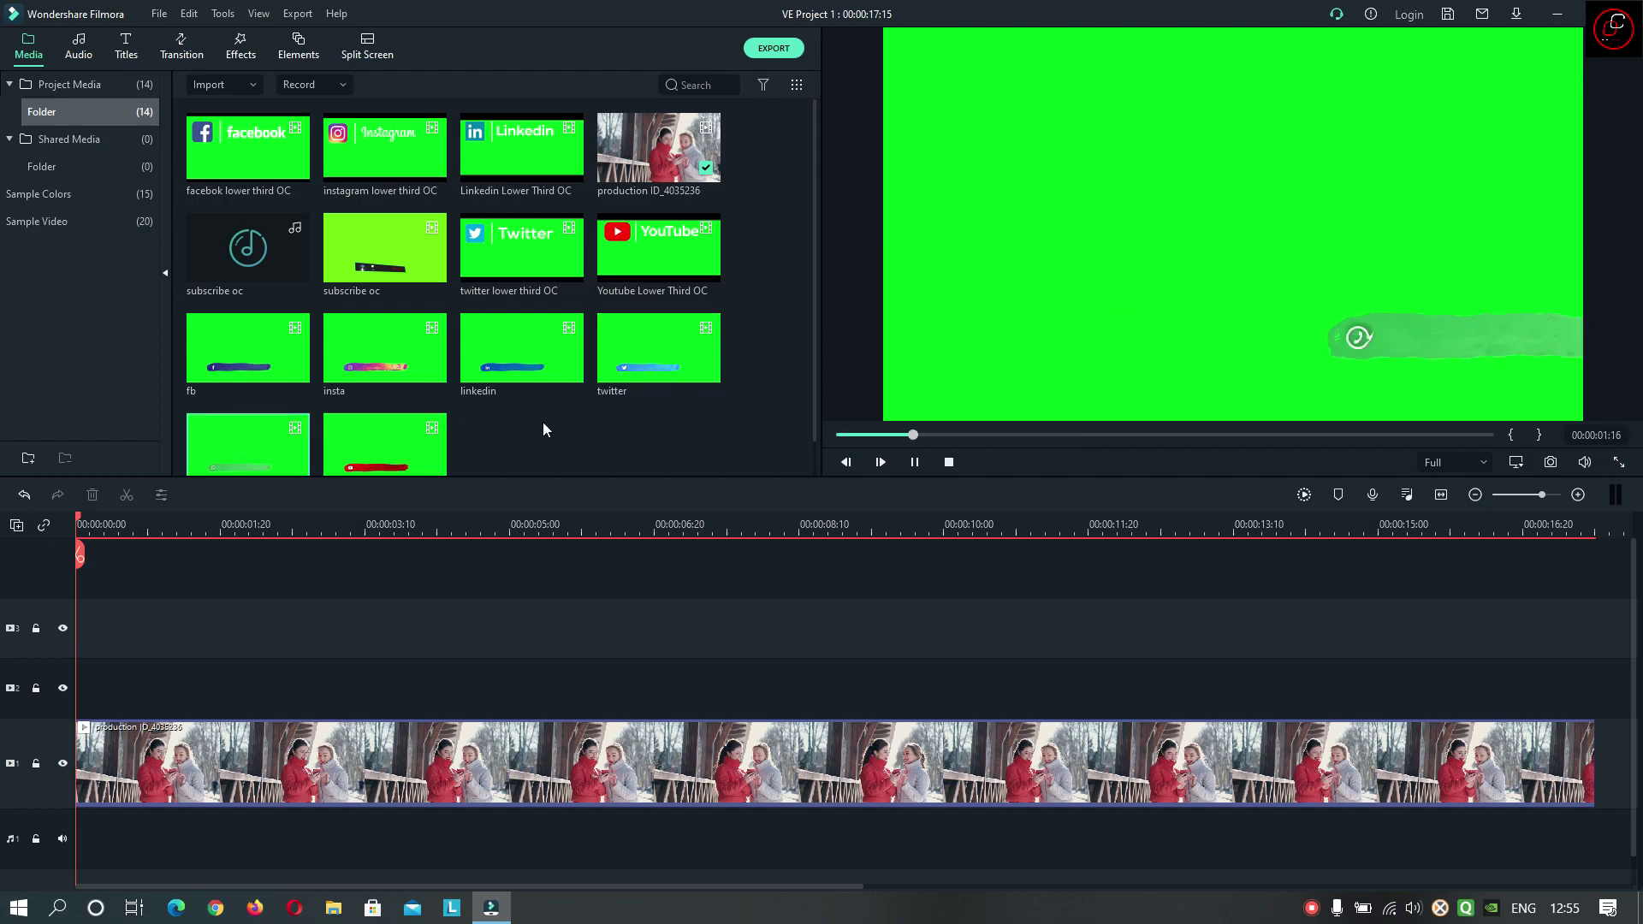
pyautogui.scroll(-1, 513, 406)
pyautogui.doubleClick(443, 392)
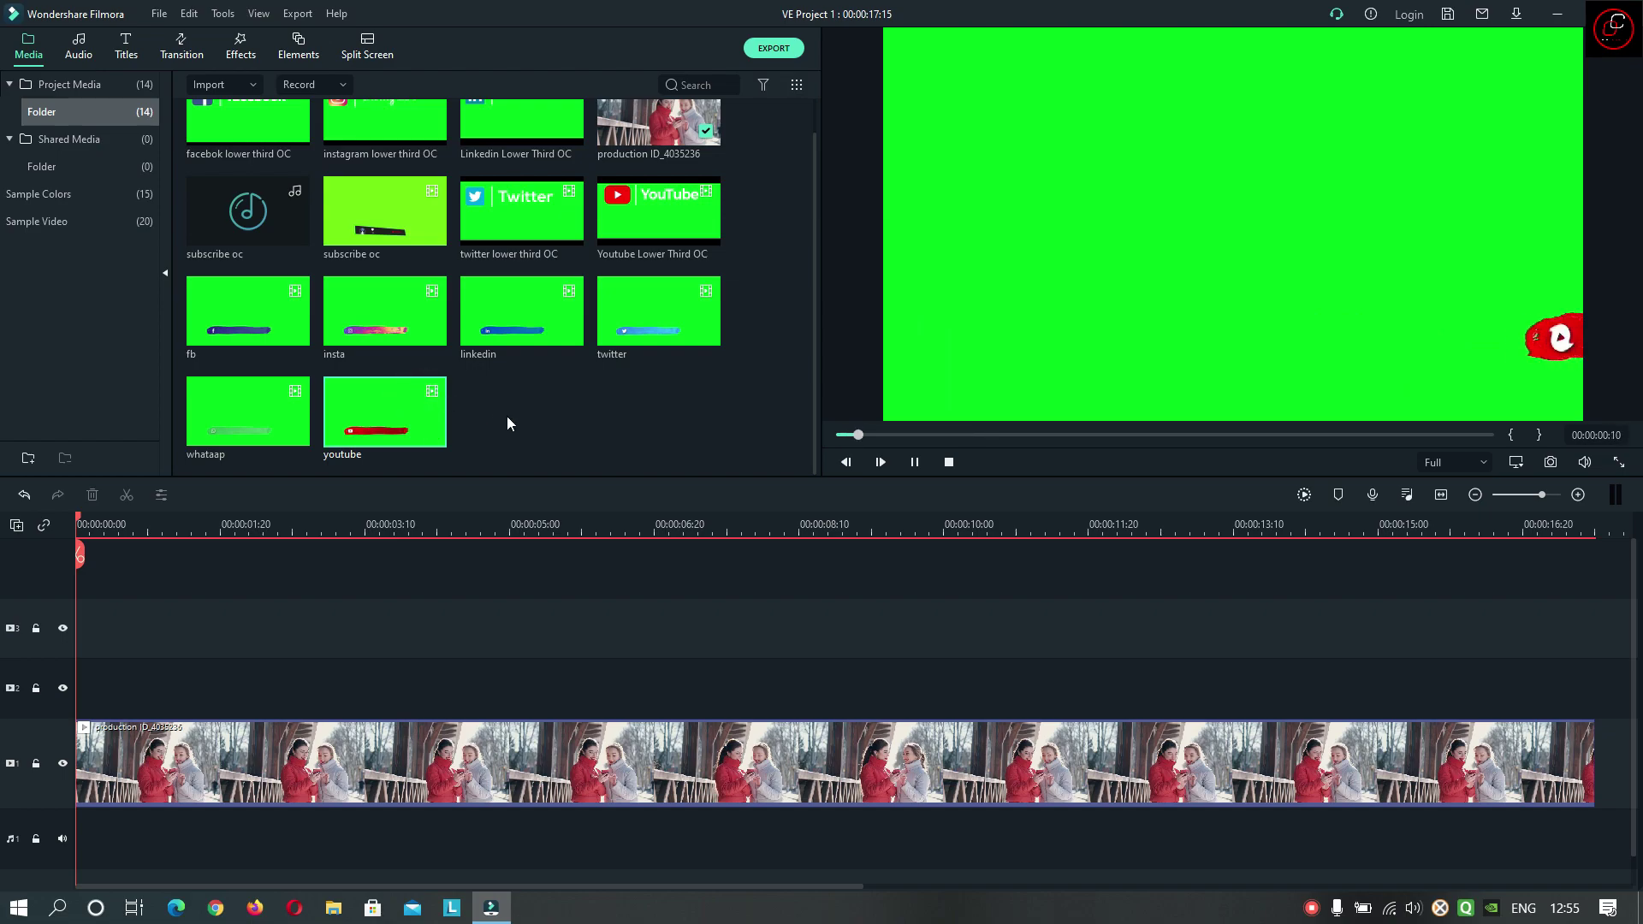
pyautogui.click(660, 422)
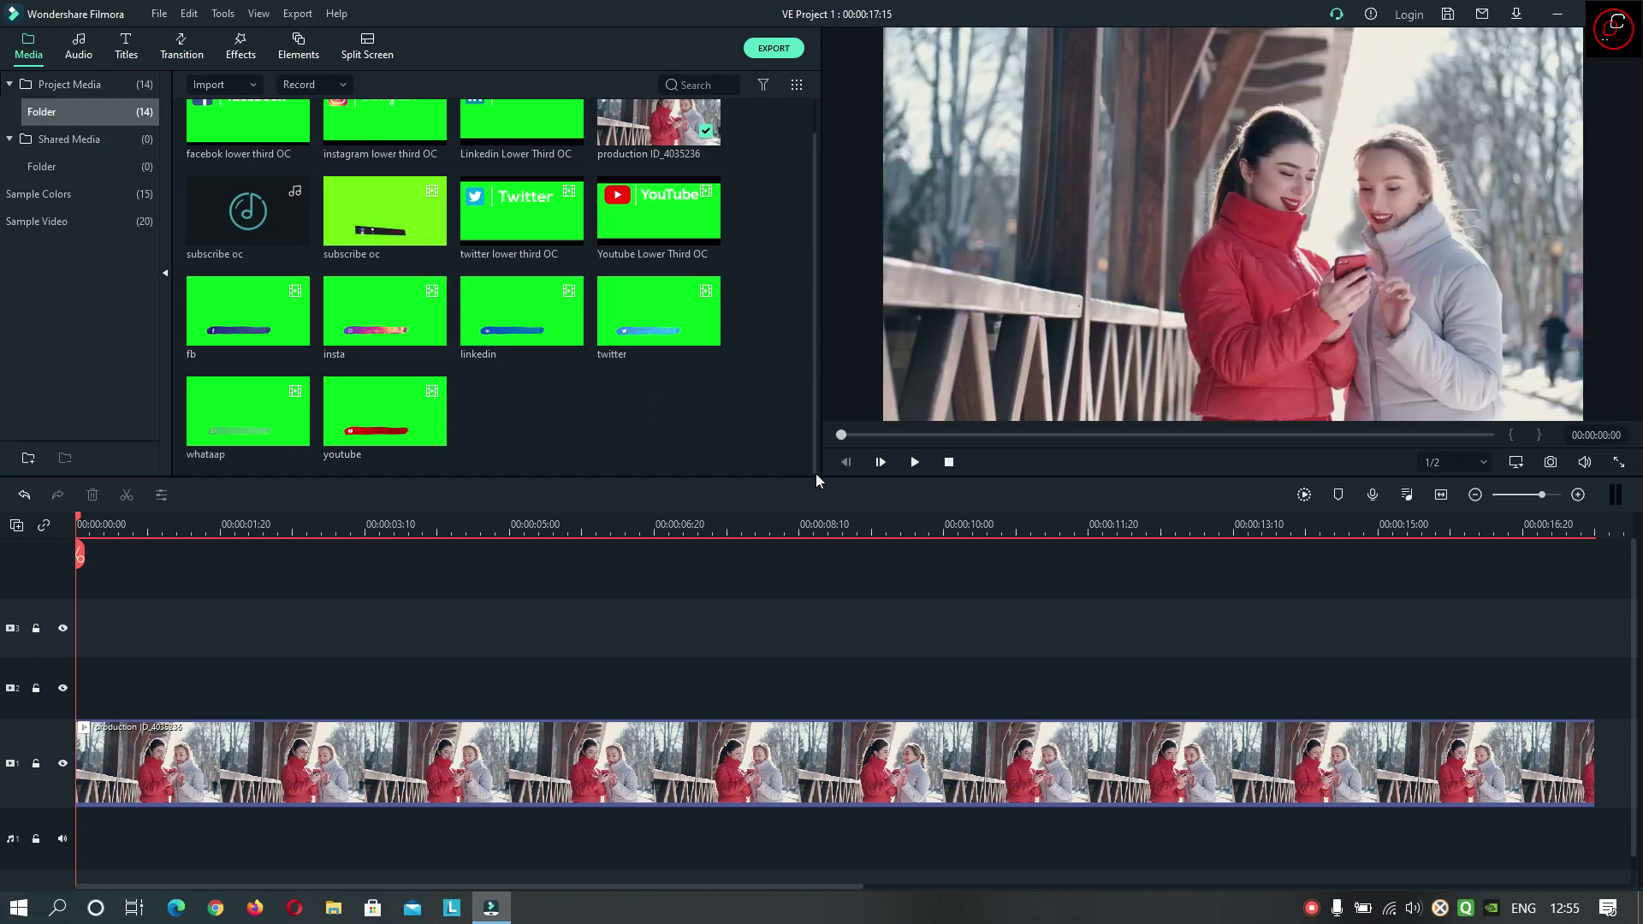
# Step: Play the footage to 00:00:01:13 and place the fb painted lower third on video track 2 at that point
pyautogui.click(916, 463)
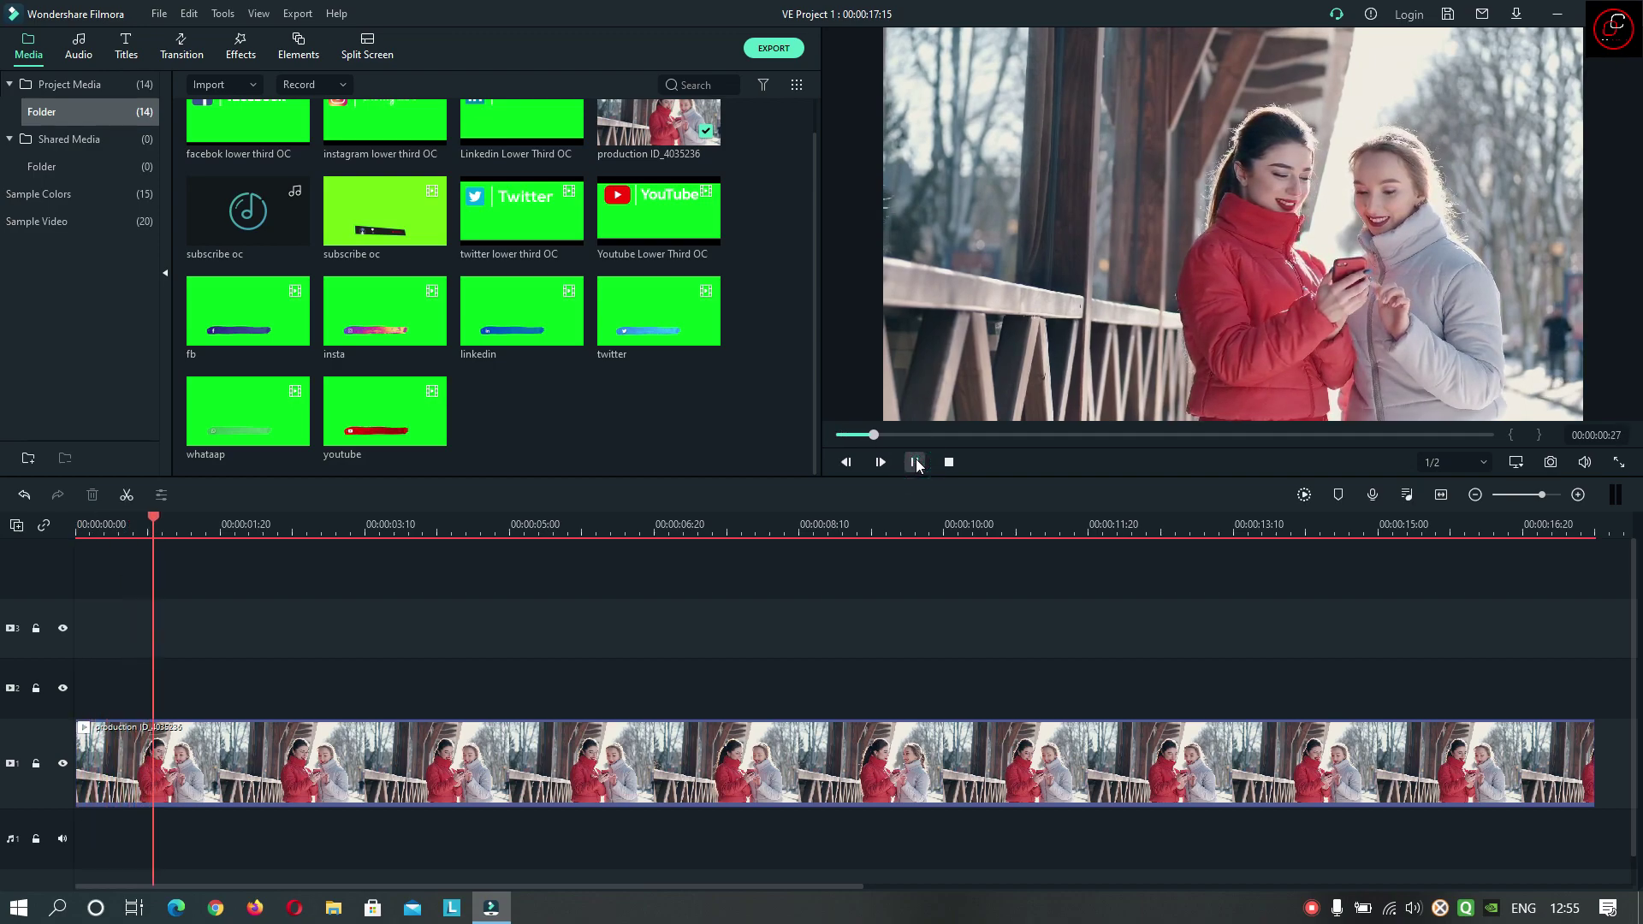
pyautogui.click(916, 463)
pyautogui.moveTo(249, 325); pyautogui.dragTo(203, 685)
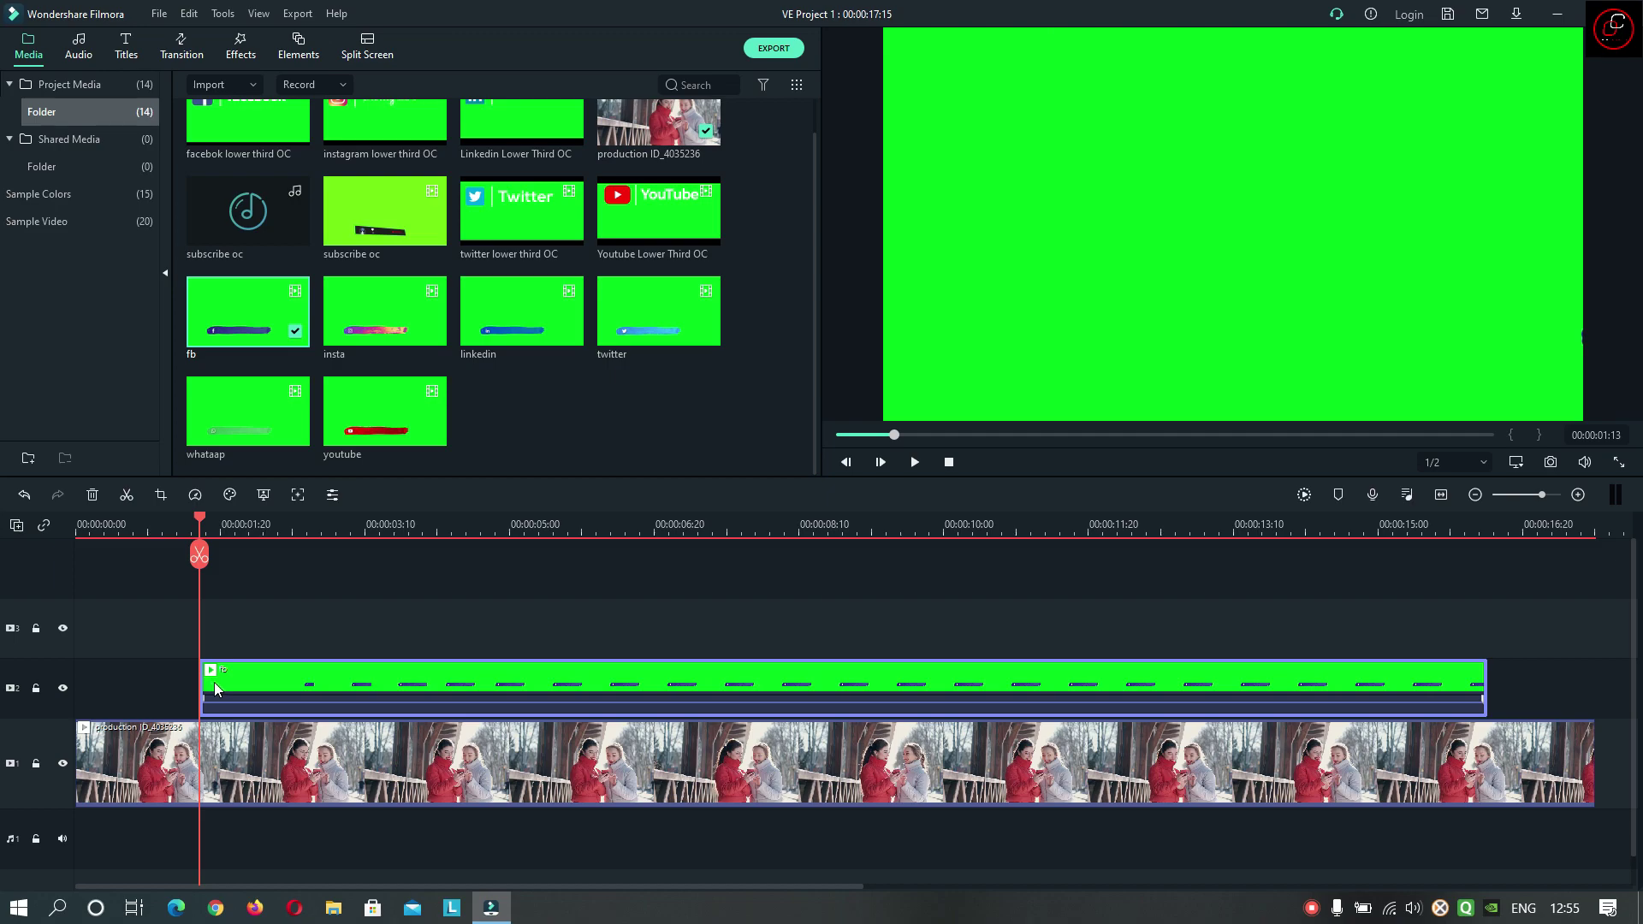
# Step: Enable Chroma Key on the fb clip with an offset of 4 and play the keyed result to 00:00:05:29
pyautogui.doubleClick(676, 673)
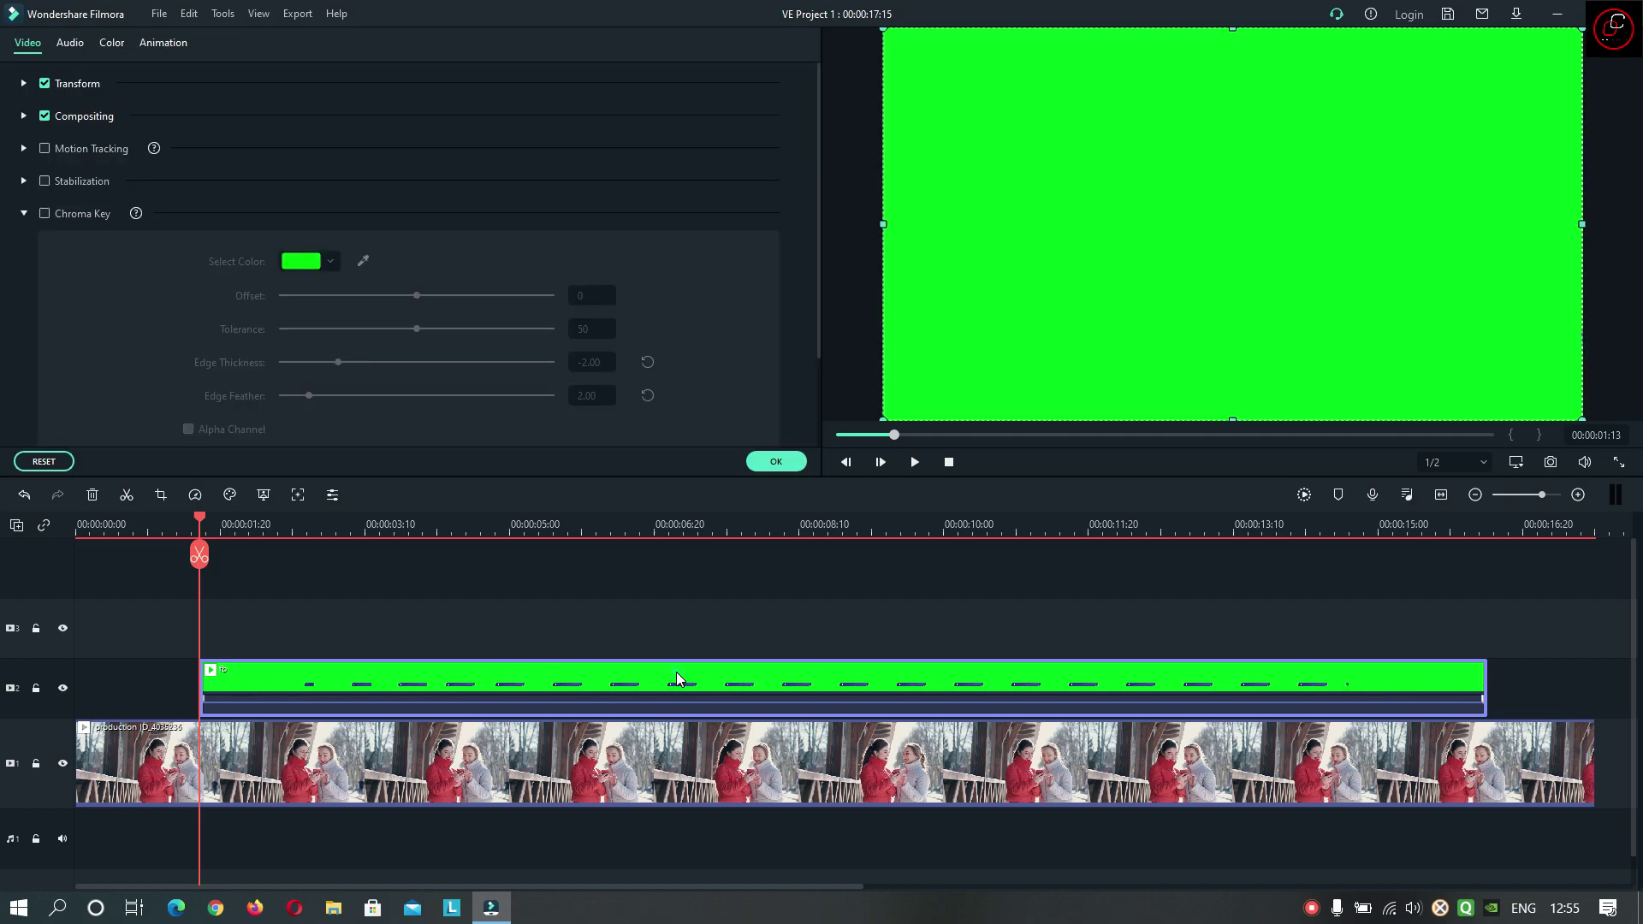
pyautogui.click(45, 213)
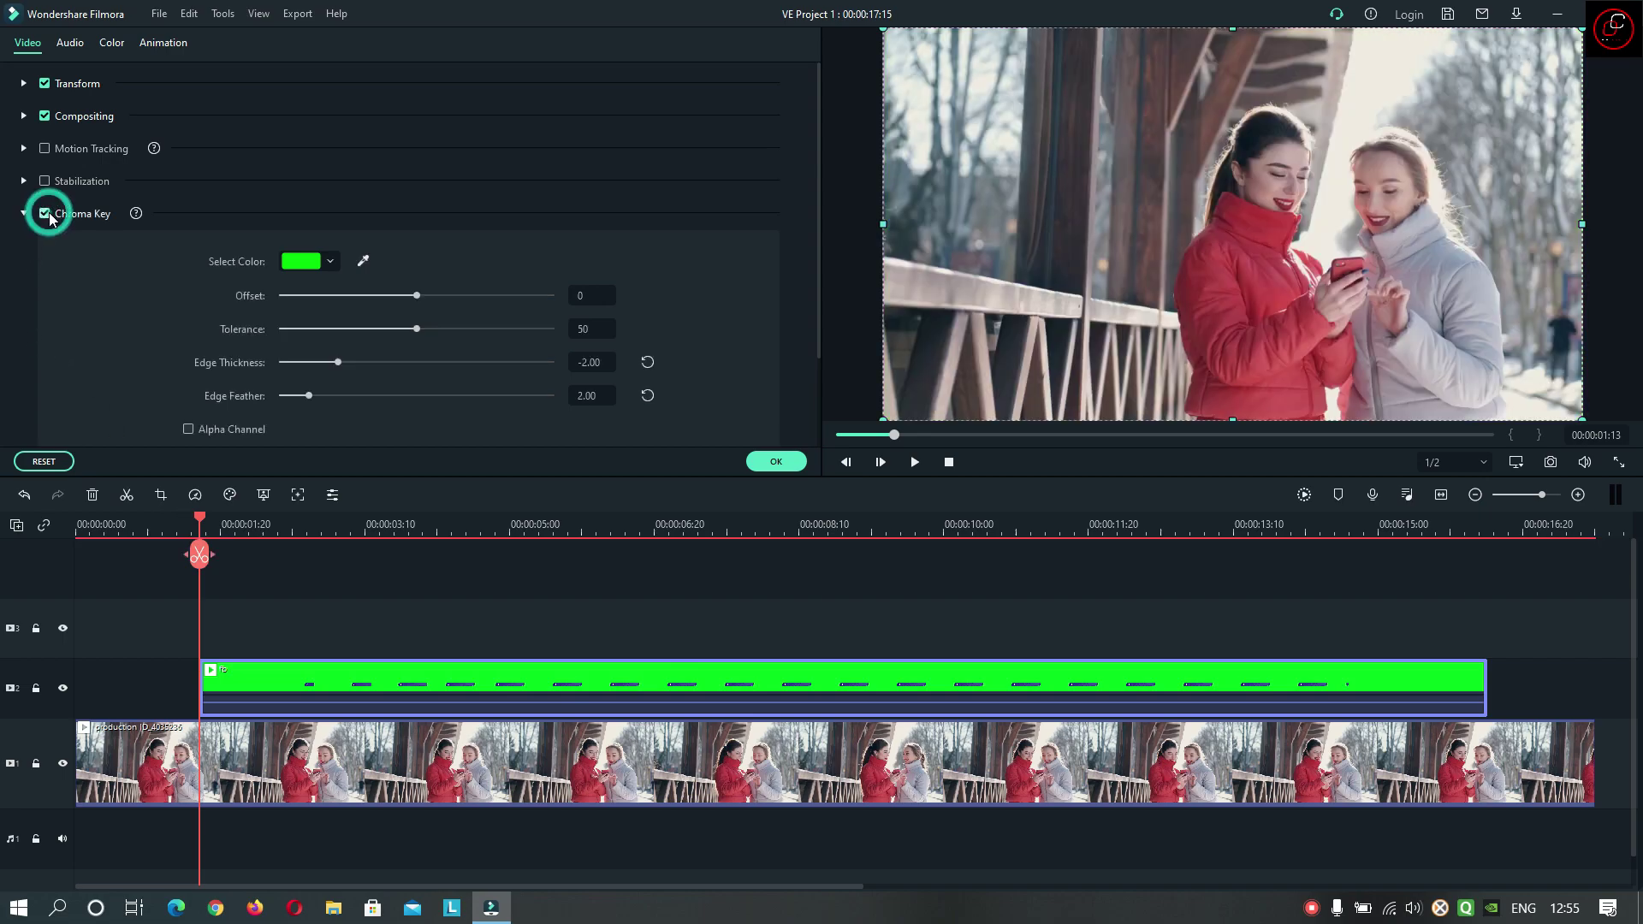
pyautogui.doubleClick(584, 295)
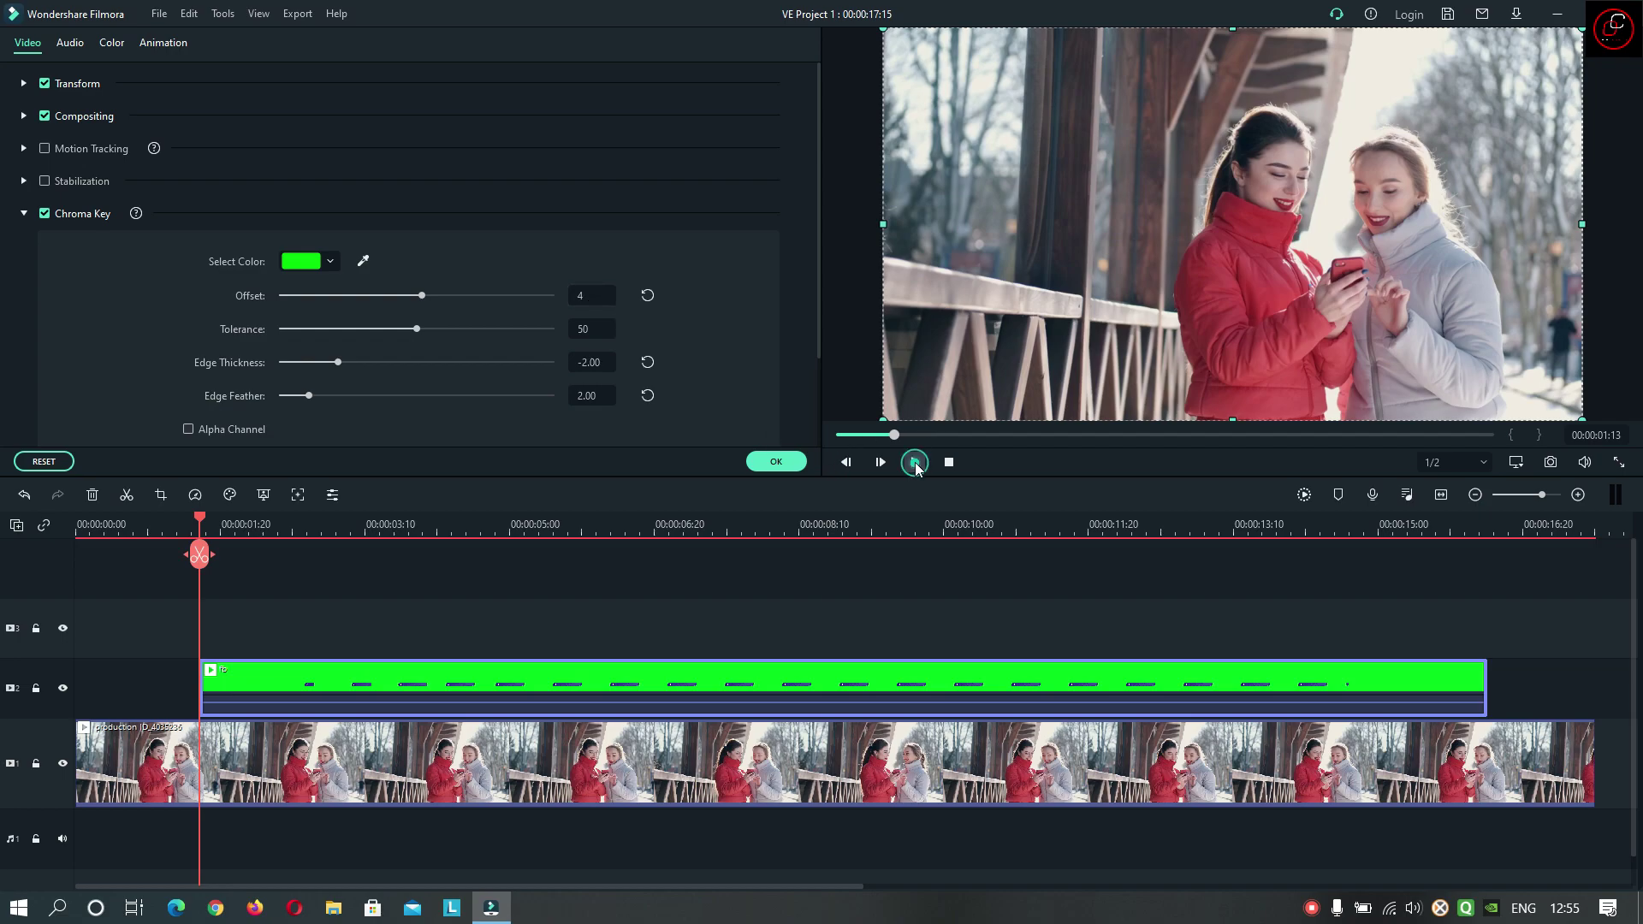
pyautogui.click(915, 462)
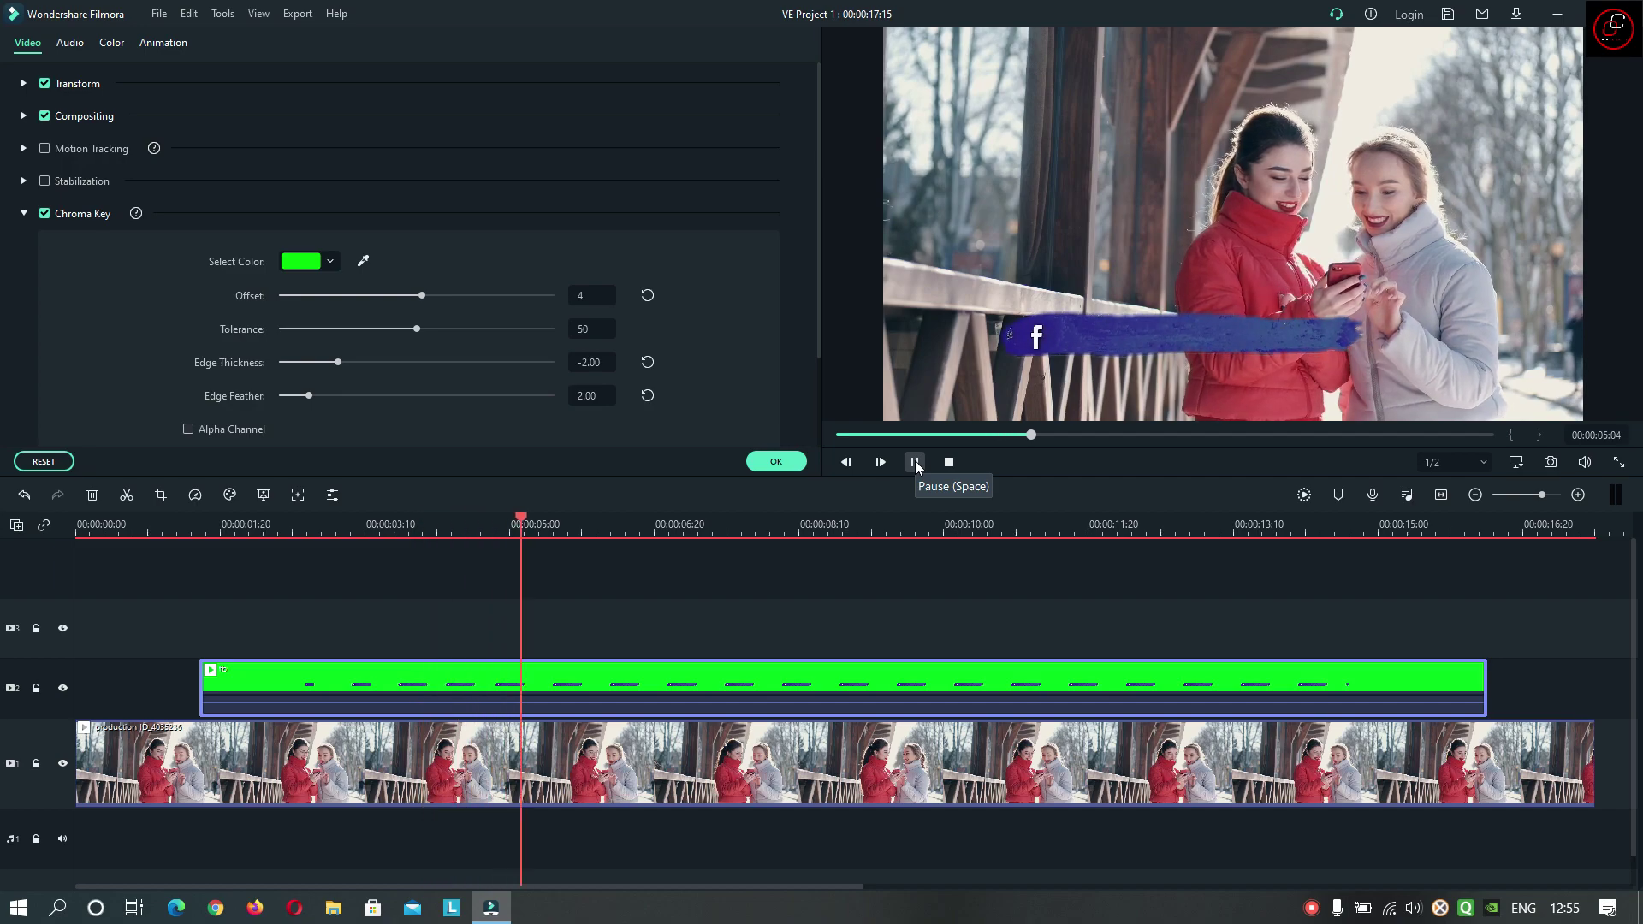
pyautogui.click(916, 462)
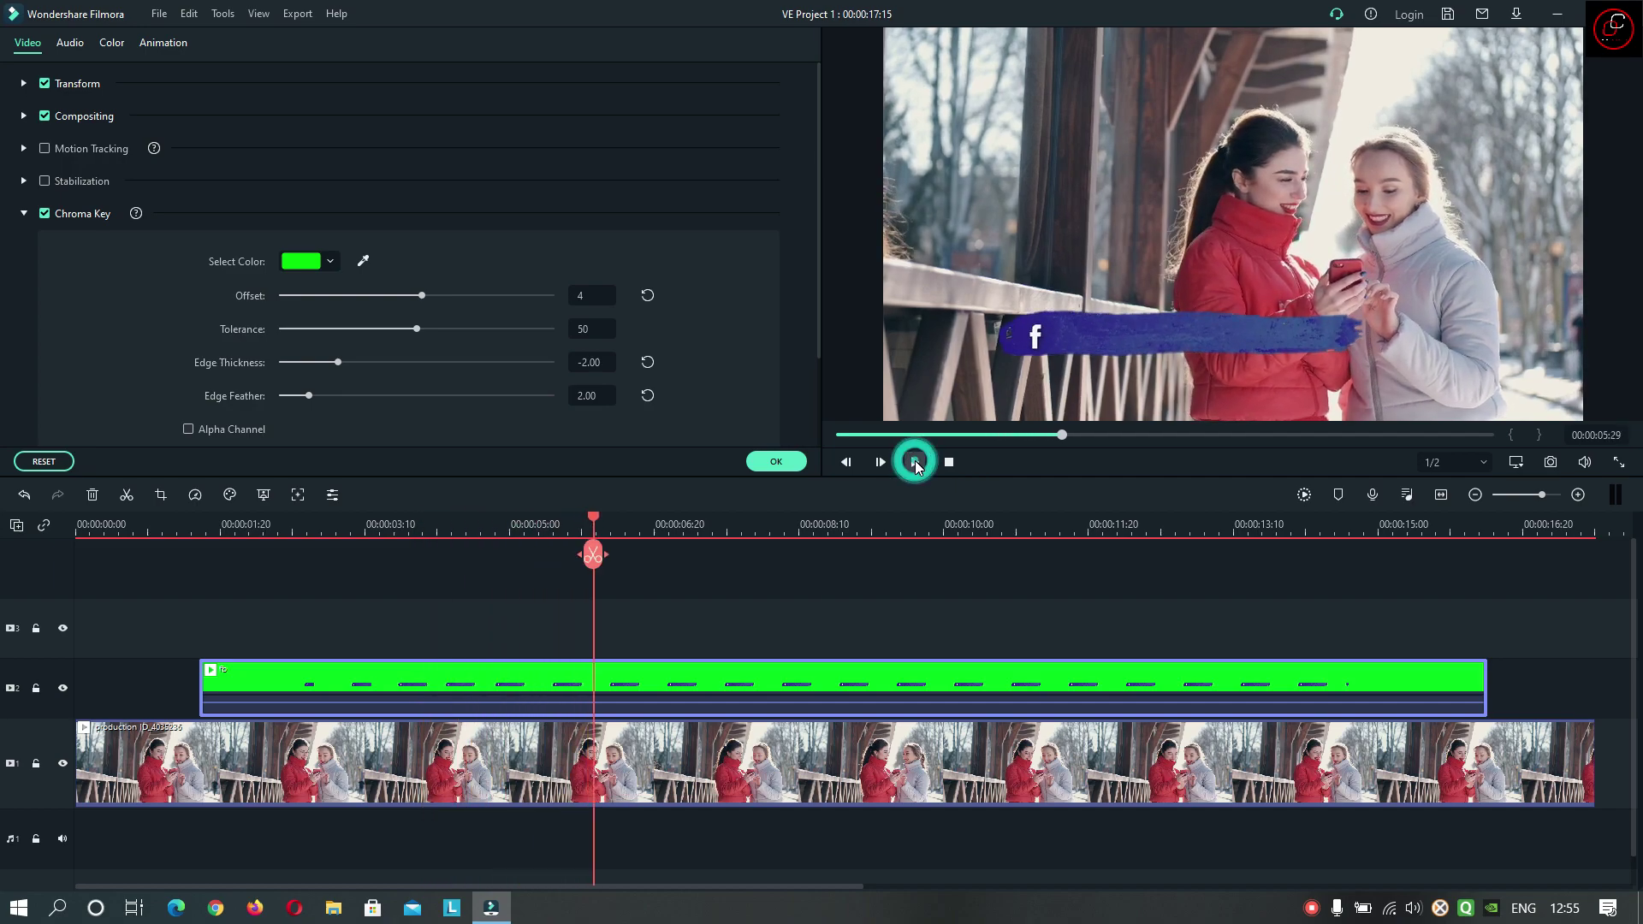
pyautogui.click(775, 462)
# Step: Scale the fb lower third down and position it low in the frame, across the red coat
pyautogui.click(1248, 336)
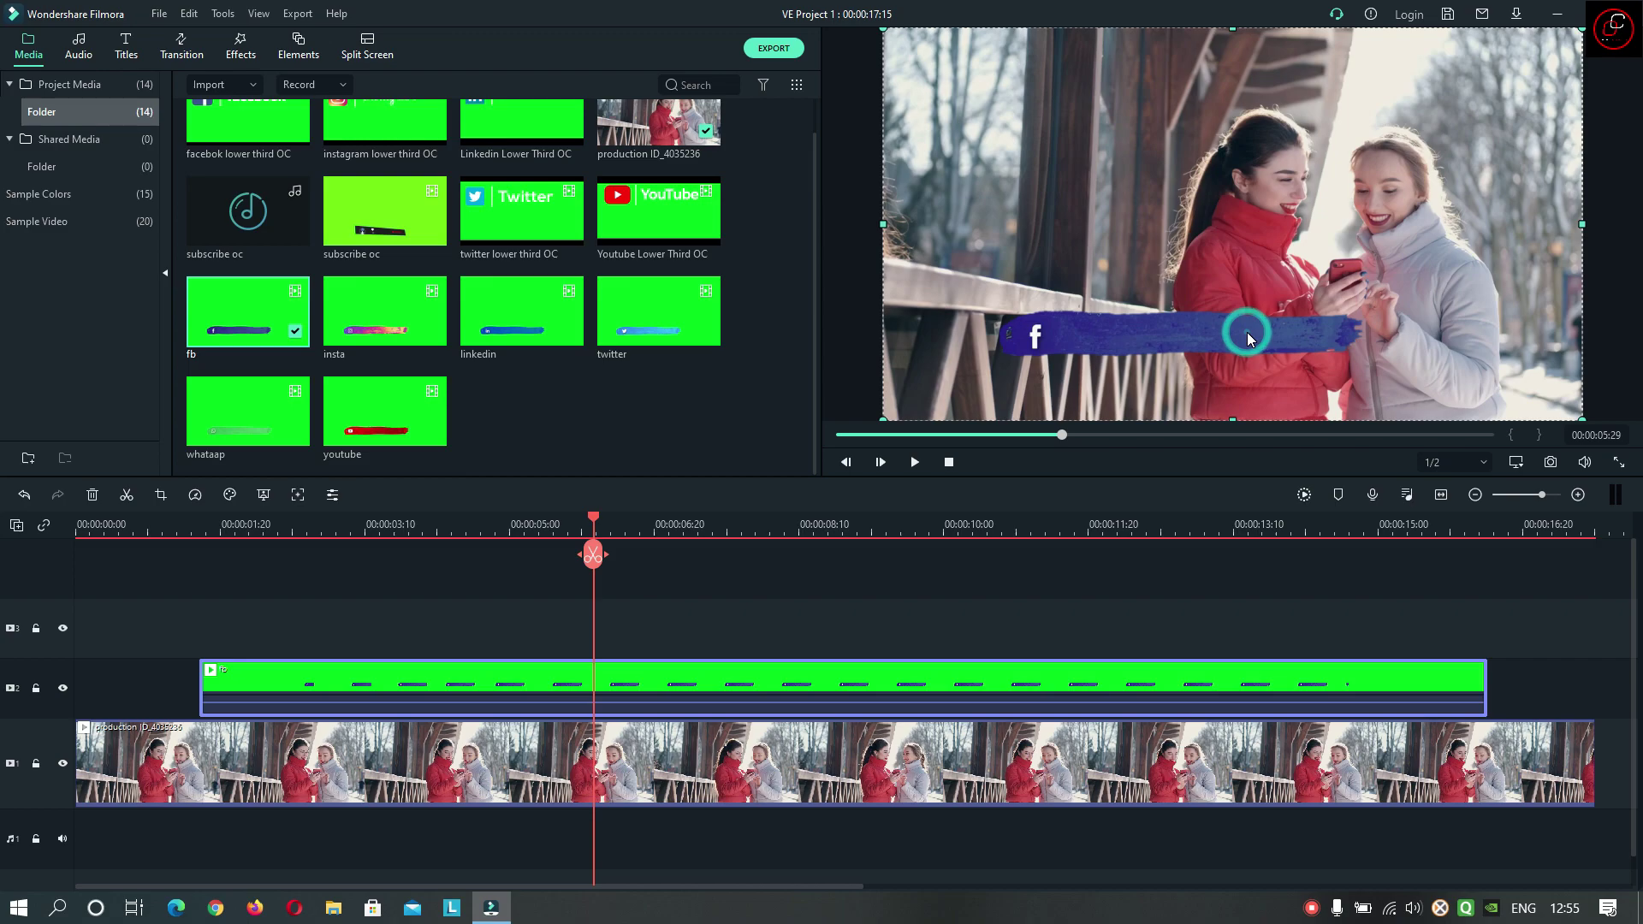
pyautogui.doubleClick(825, 681)
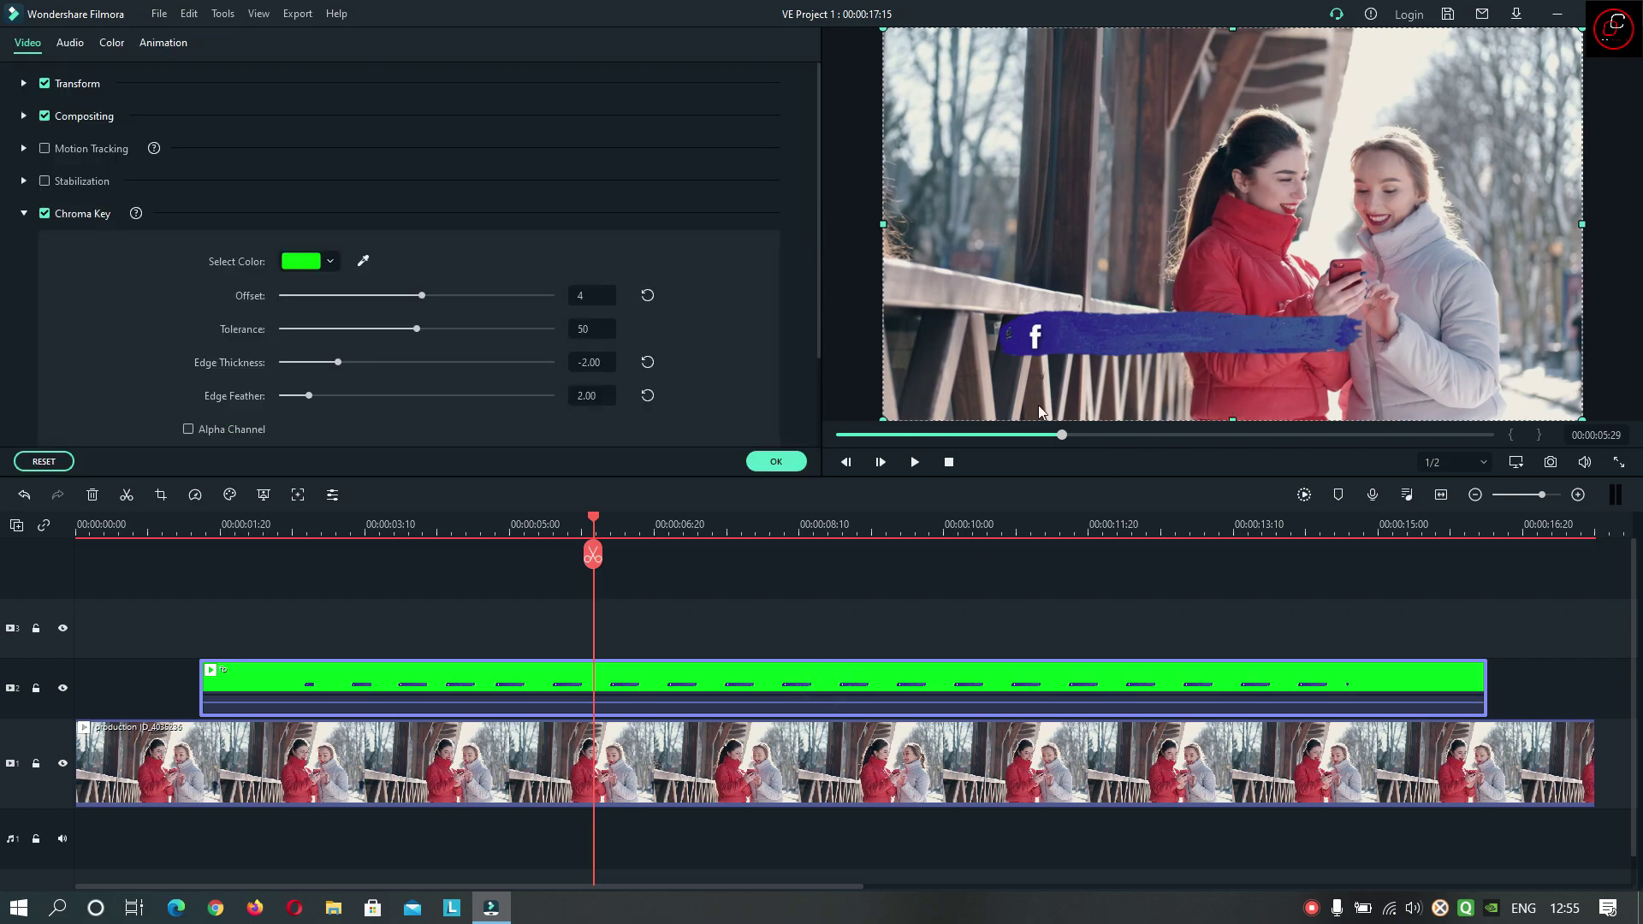
pyautogui.moveTo(1580, 417); pyautogui.dragTo(1404, 323)
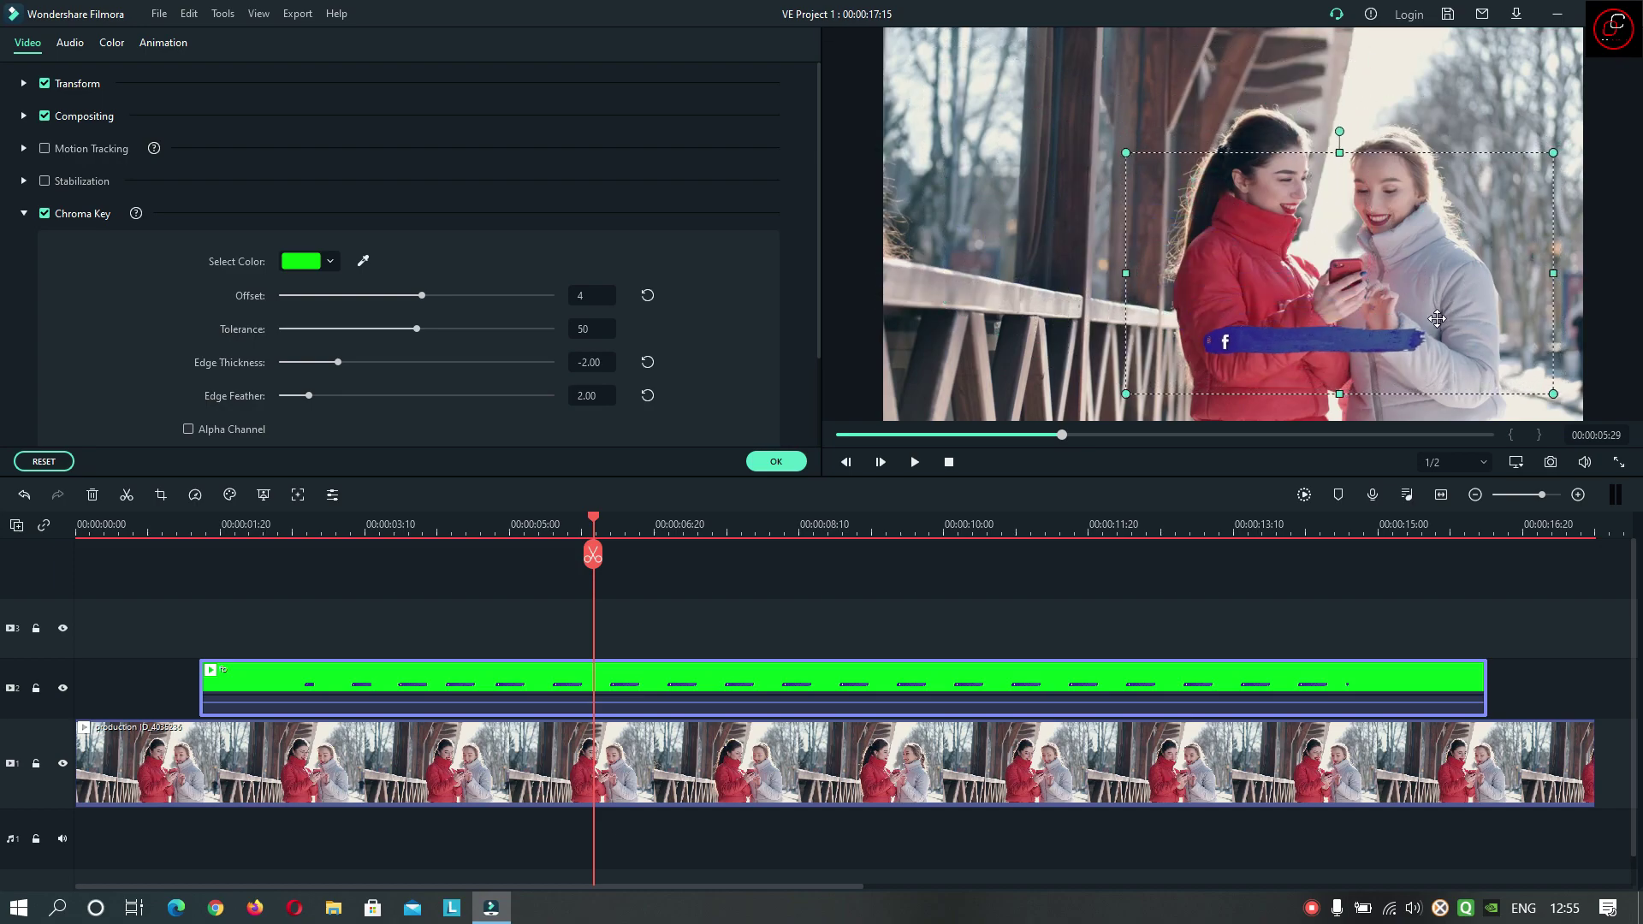
pyautogui.click(1216, 355)
pyautogui.moveTo(1217, 355); pyautogui.dragTo(1215, 343)
pyautogui.click(1618, 259)
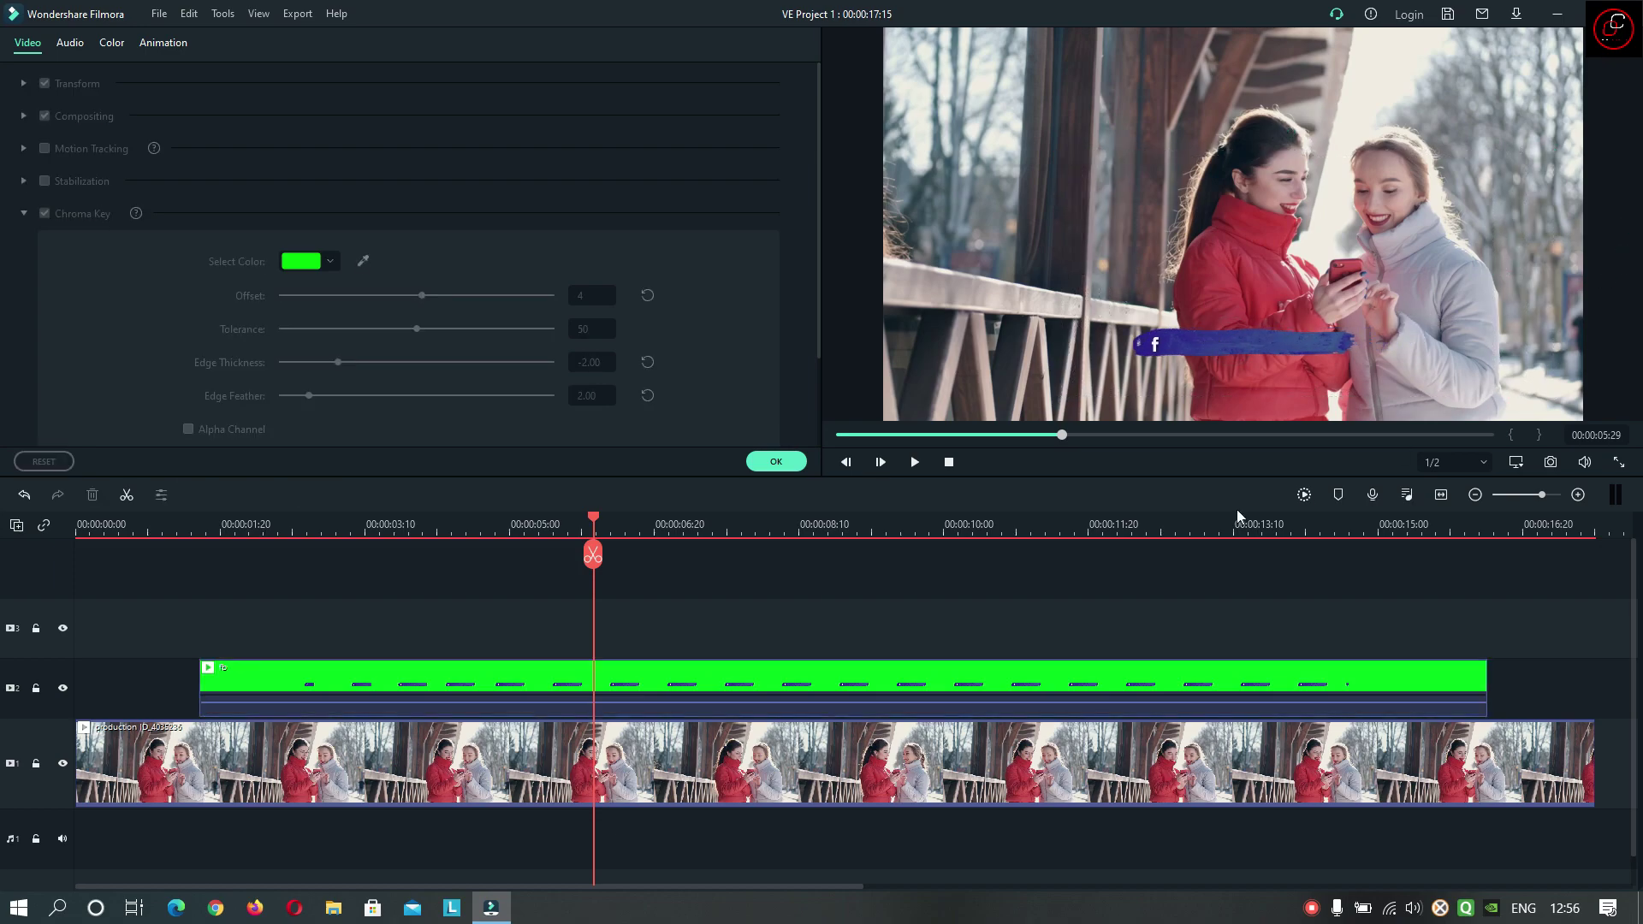
pyautogui.click(796, 467)
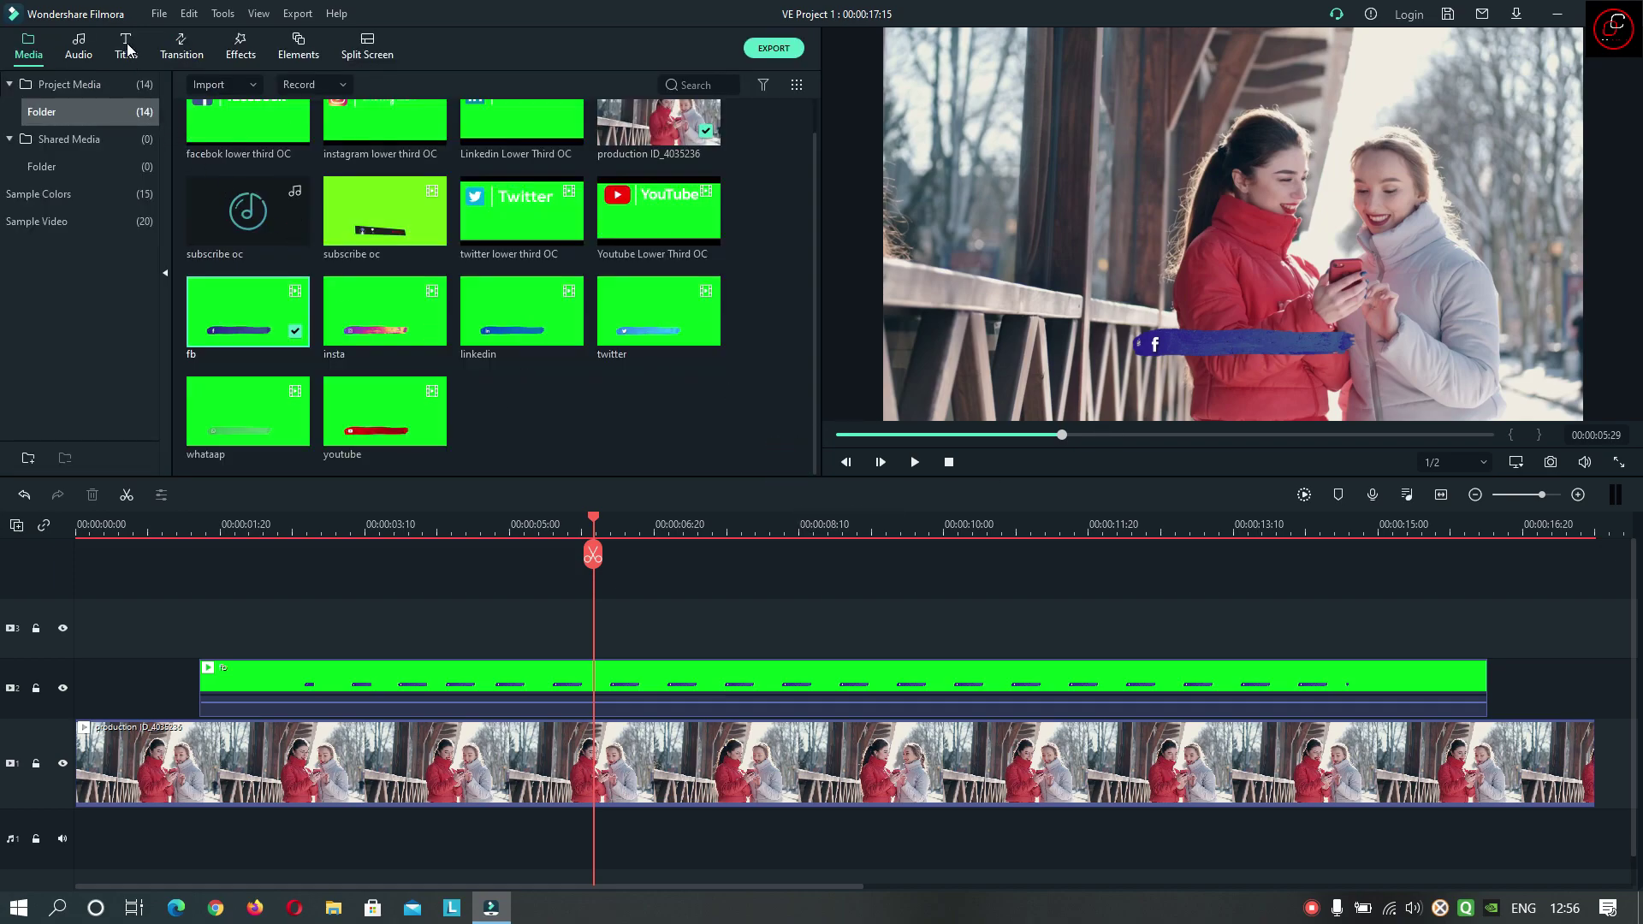
# Step: Play the resized lower third's entrance from its start and pause the footage at 00:00:05:02
pyautogui.moveTo(596, 523); pyautogui.dragTo(318, 514)
pyautogui.click(913, 473)
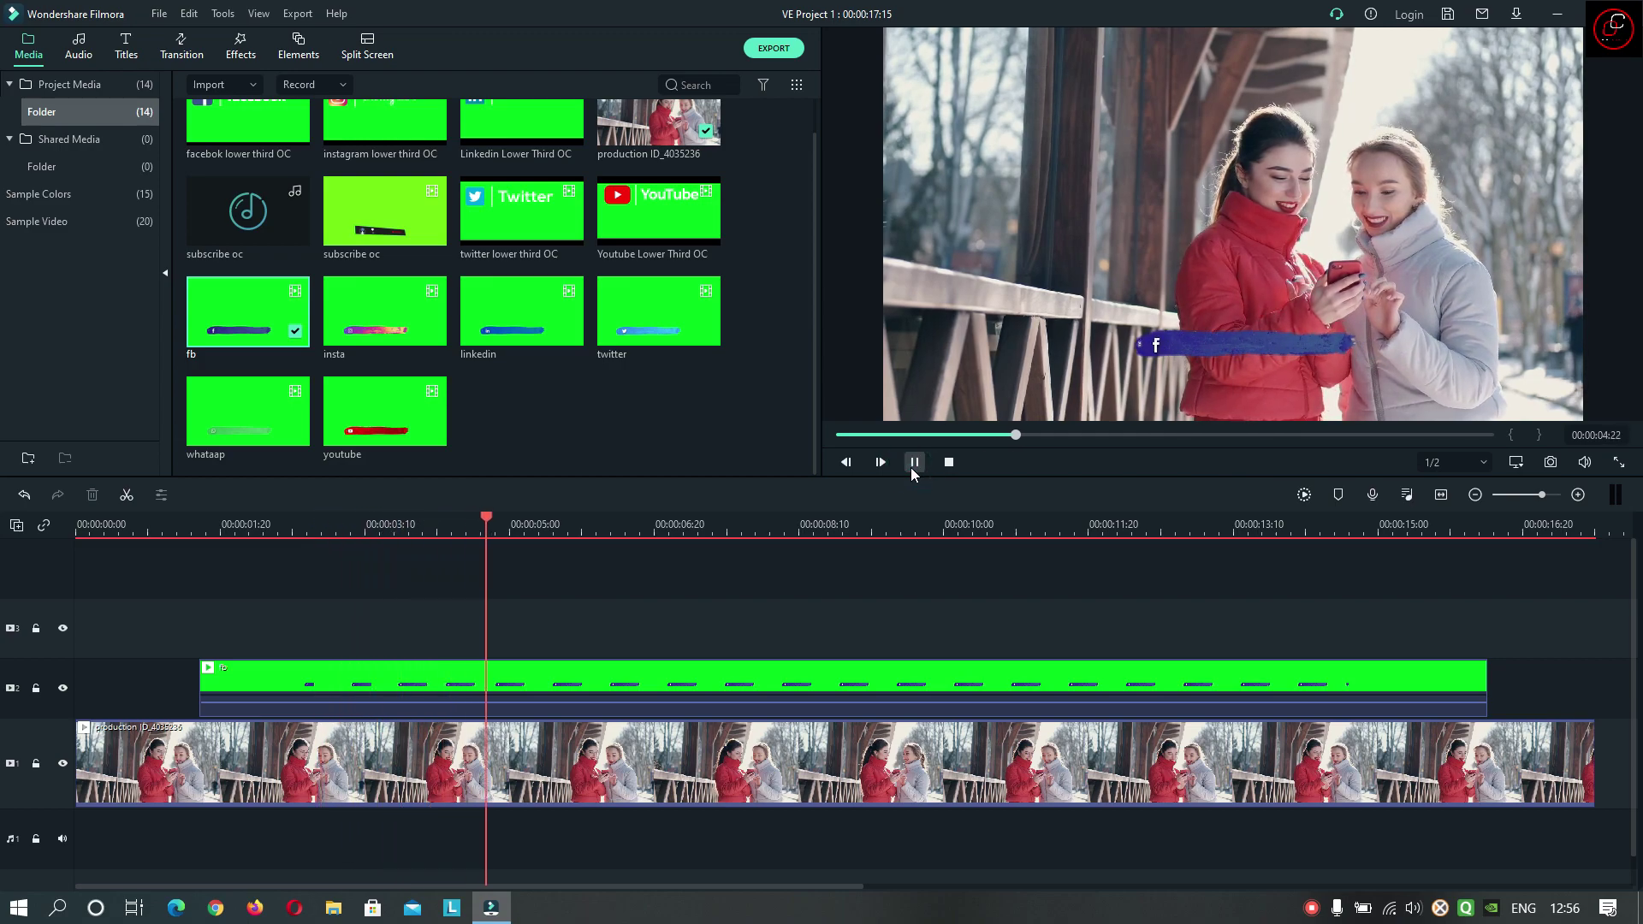
pyautogui.click(191, 528)
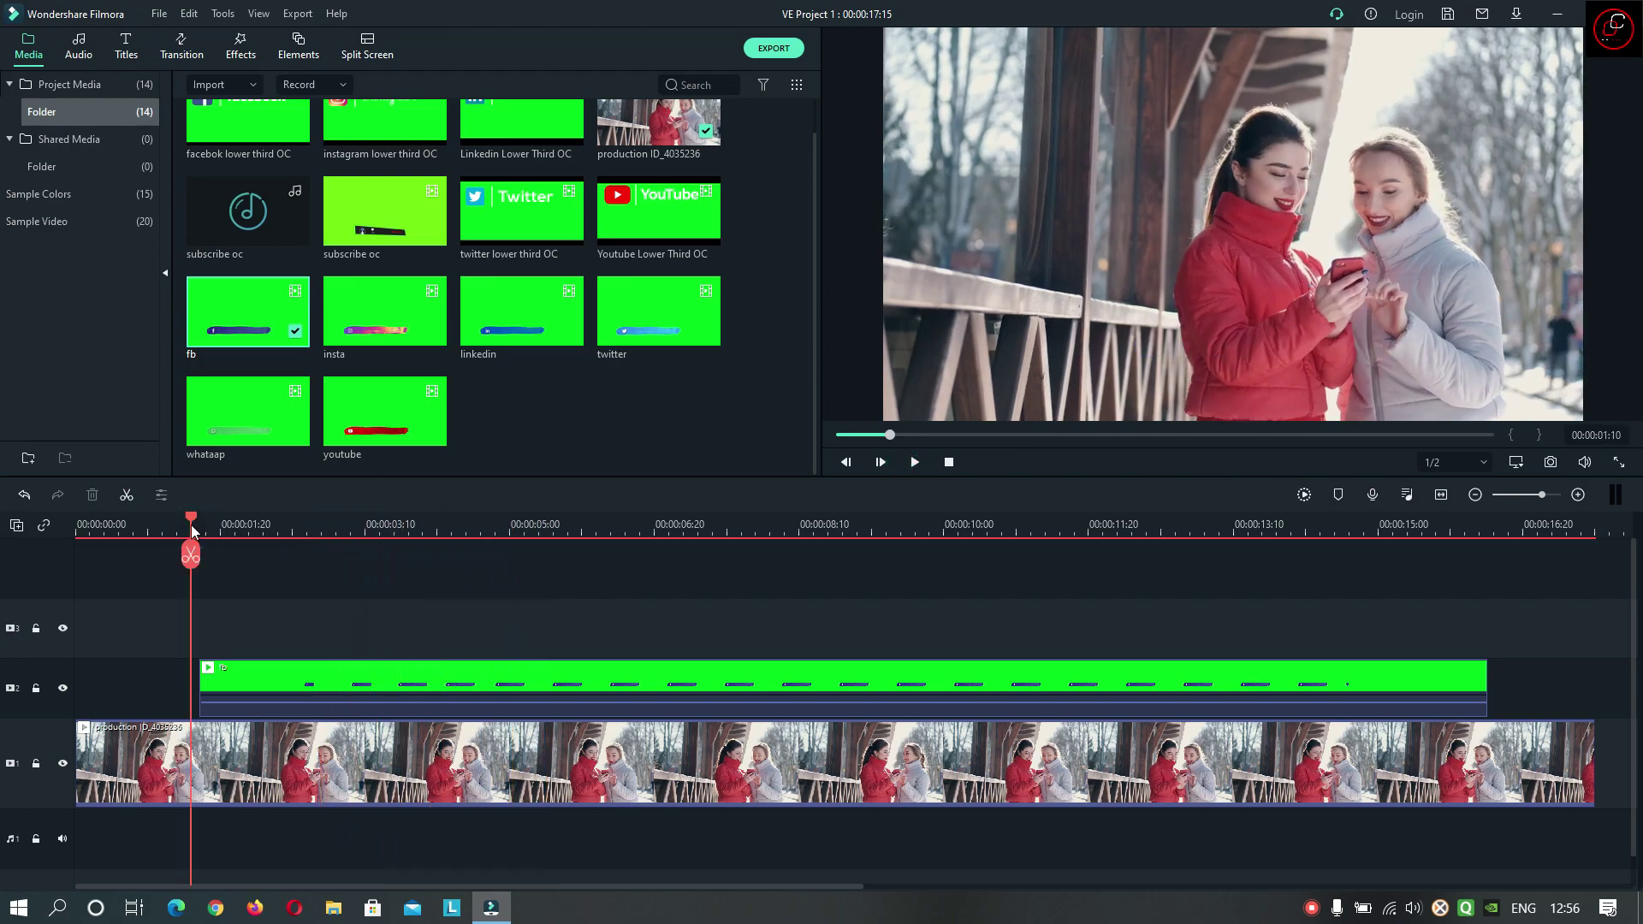
pyautogui.moveTo(190, 518); pyautogui.dragTo(202, 519)
pyautogui.click(914, 463)
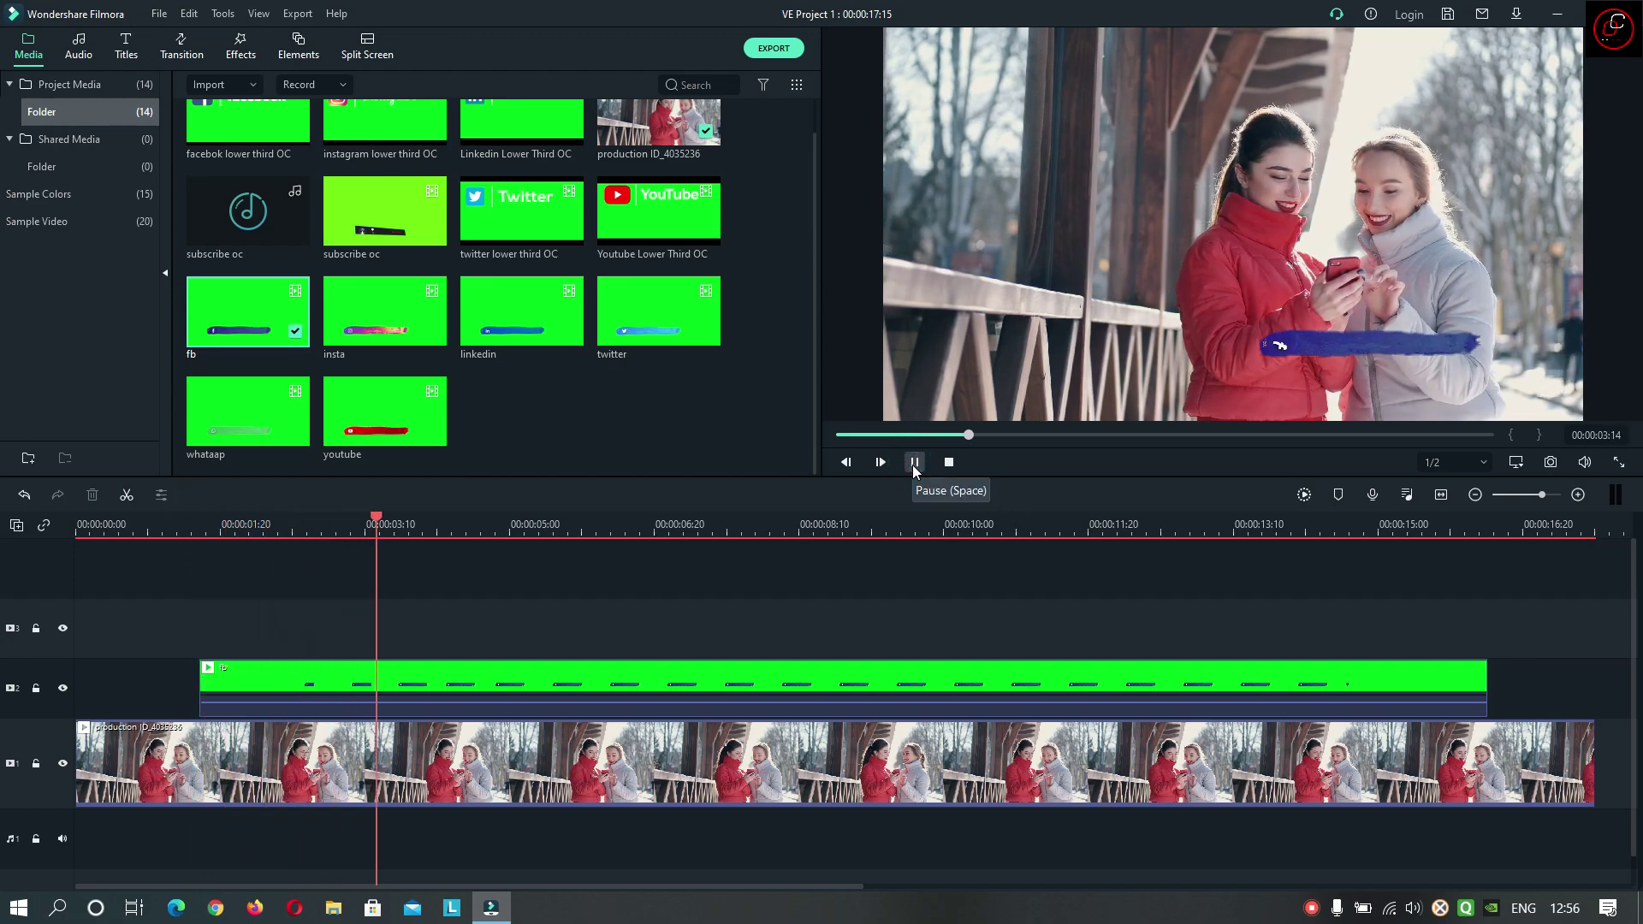
pyautogui.click(913, 467)
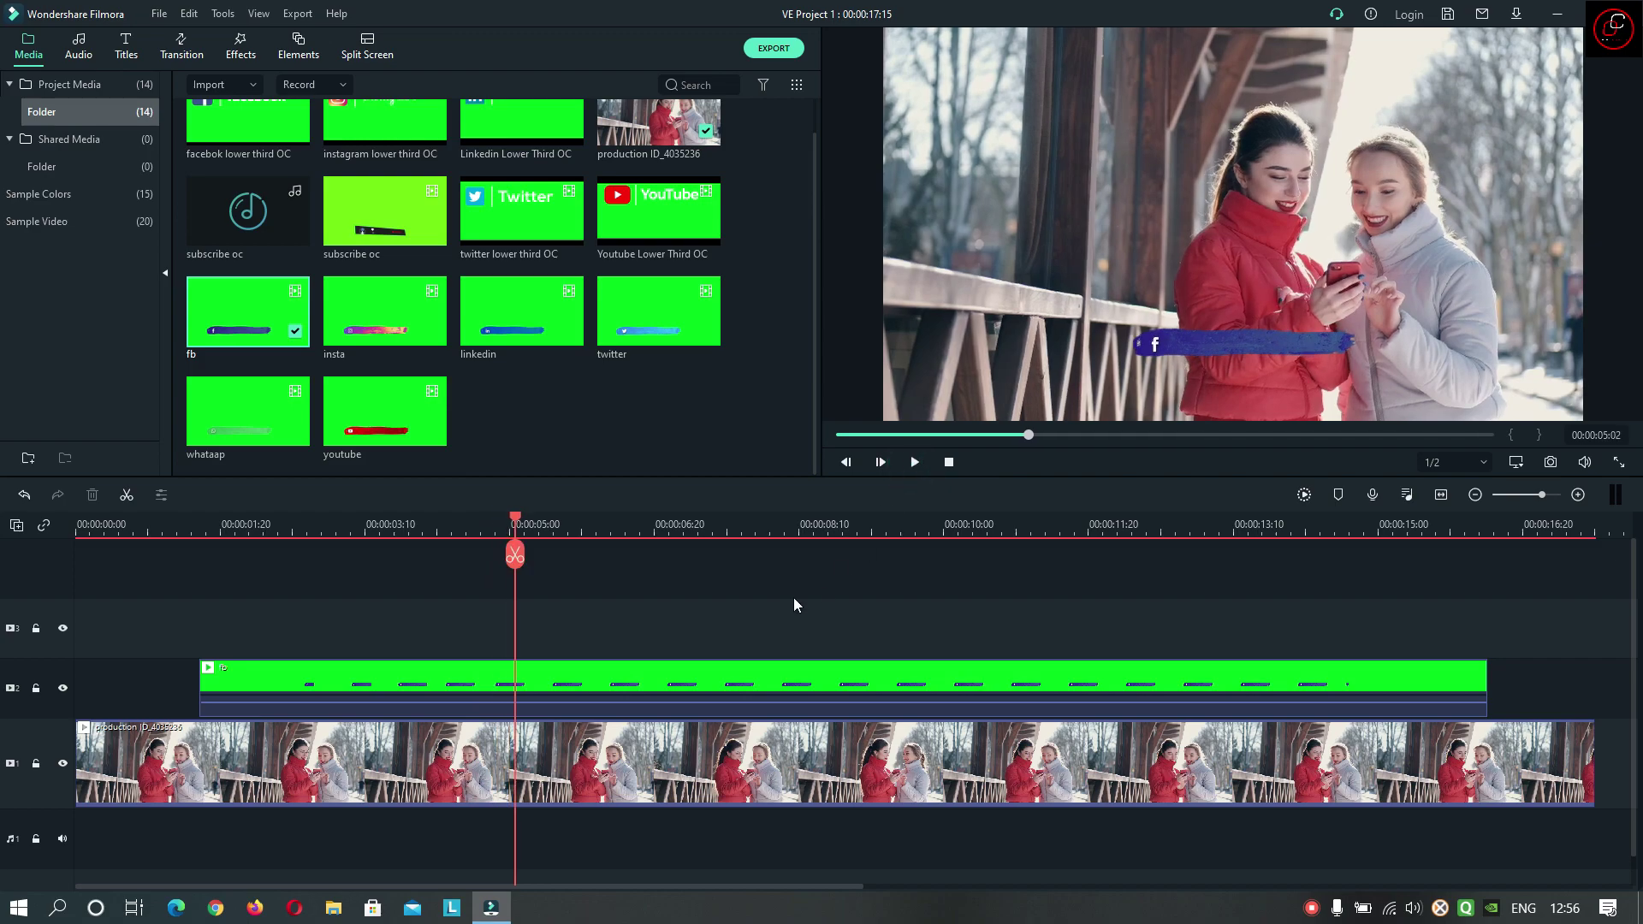
# Step: Place Title 29 on video track 3 at 00:00:05:02 and set its text to "Only Cinematic"
pyautogui.click(126, 47)
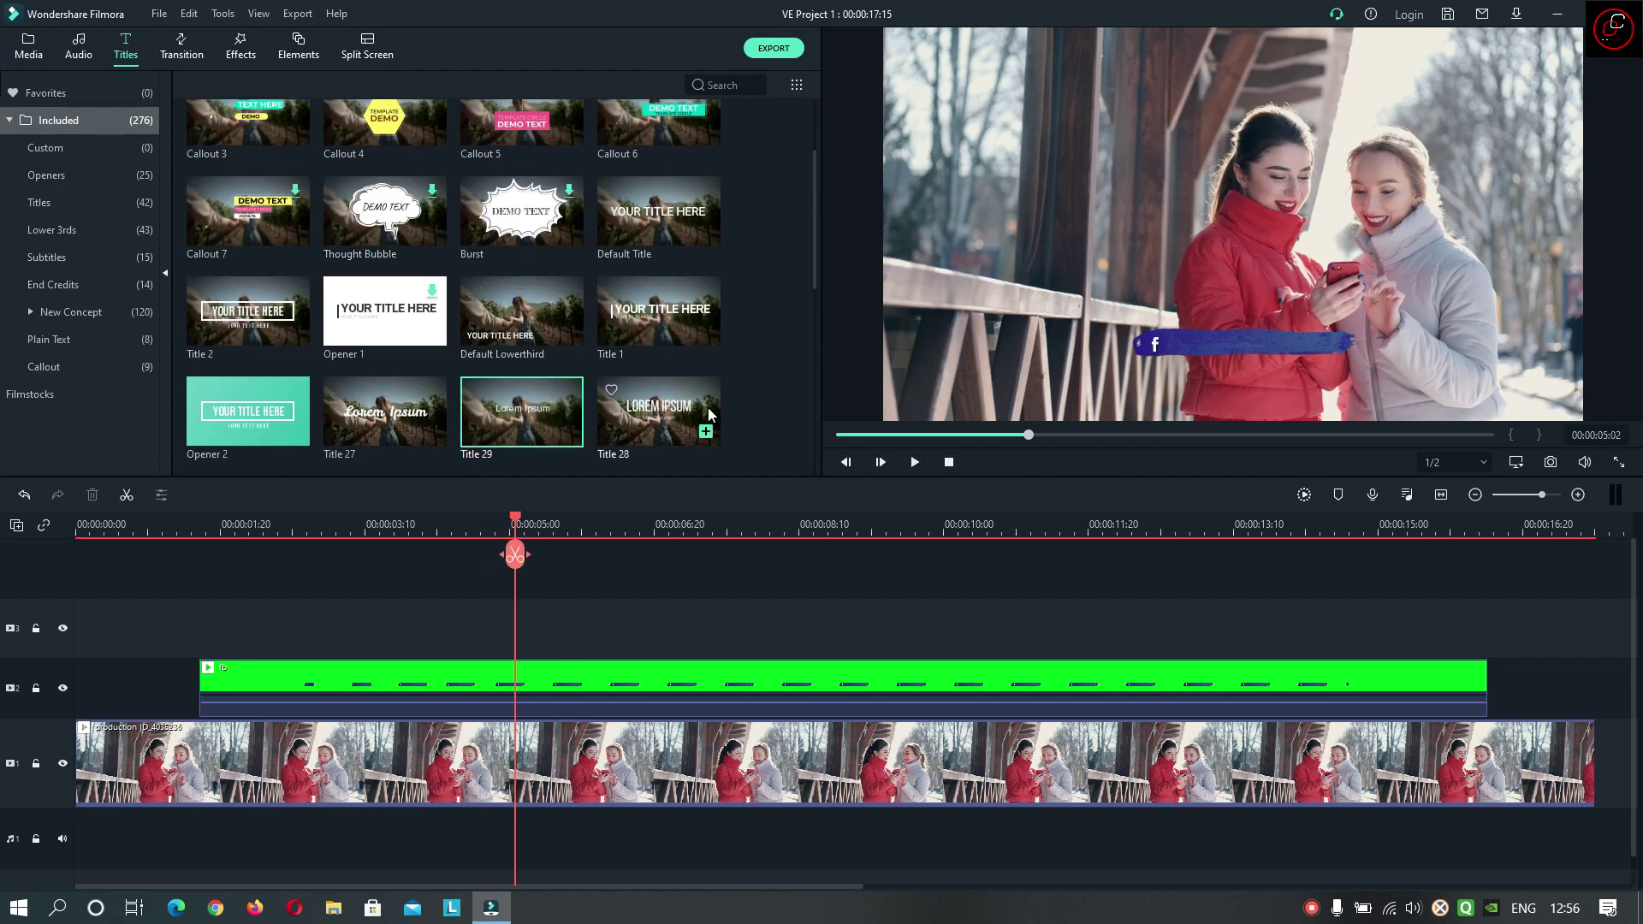
pyautogui.click(523, 418)
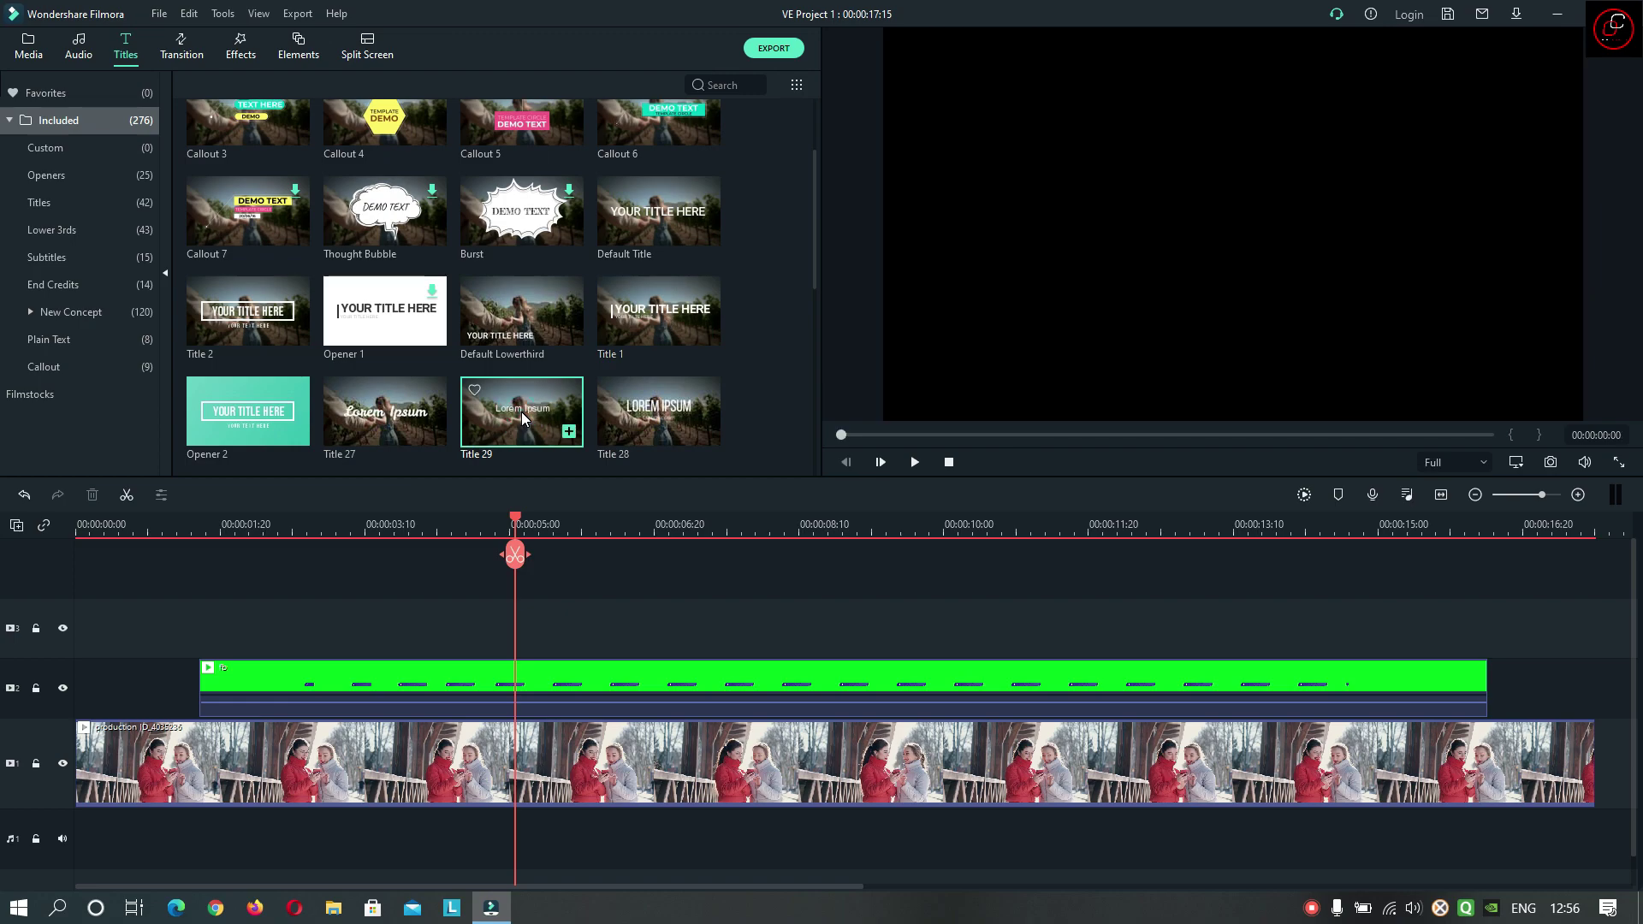
pyautogui.moveTo(521, 413); pyautogui.dragTo(516, 628)
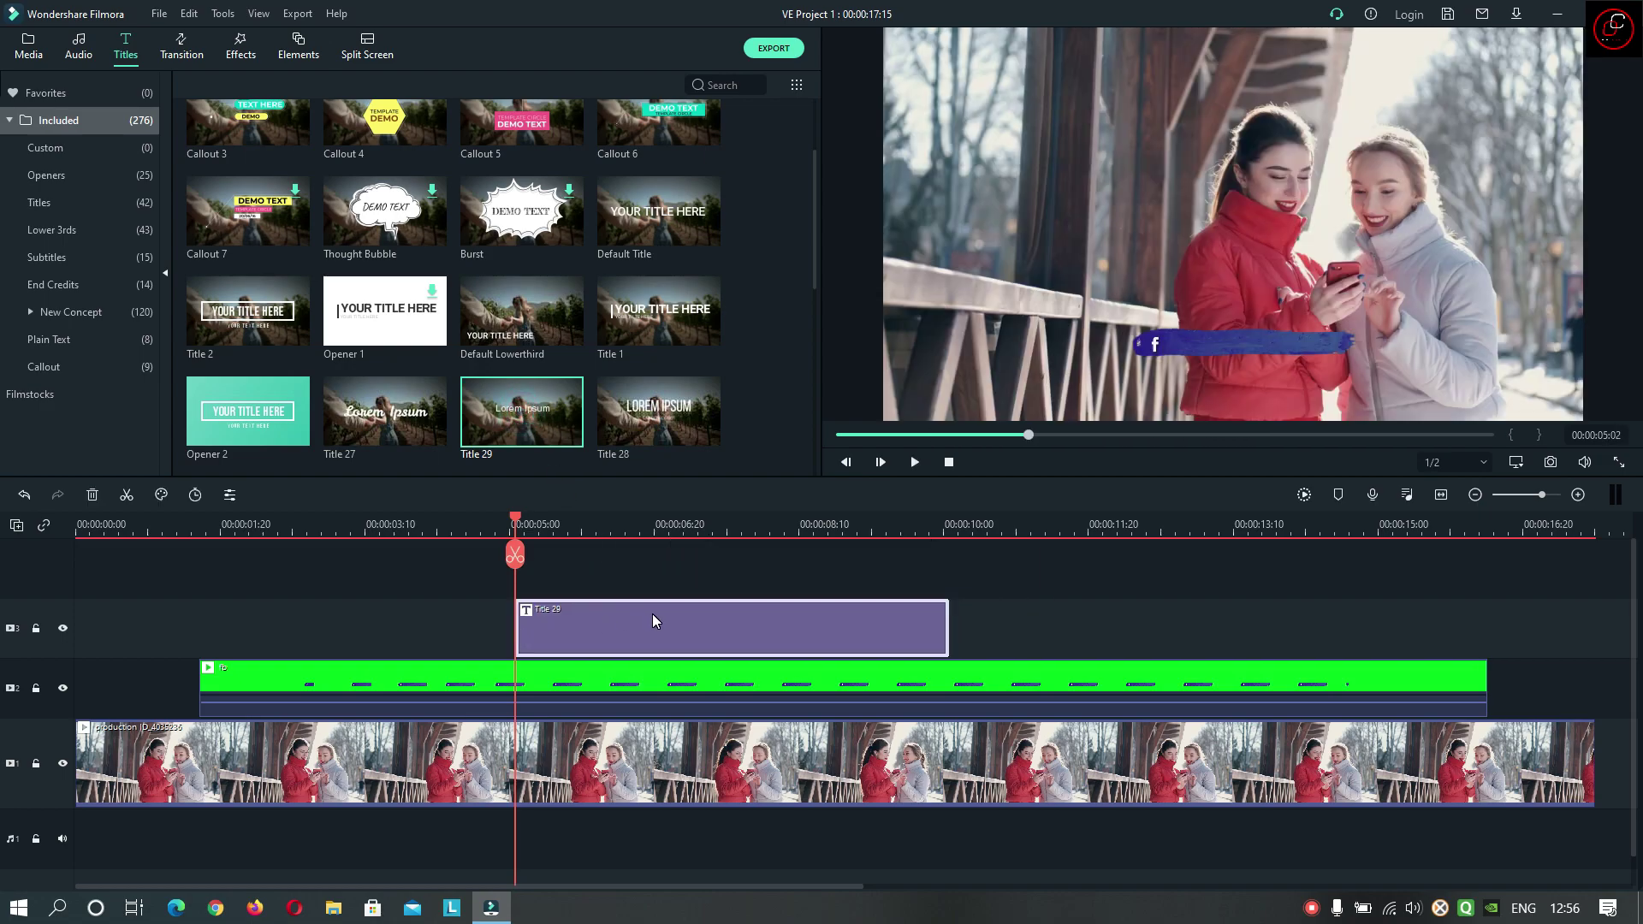
pyautogui.doubleClick(652, 614)
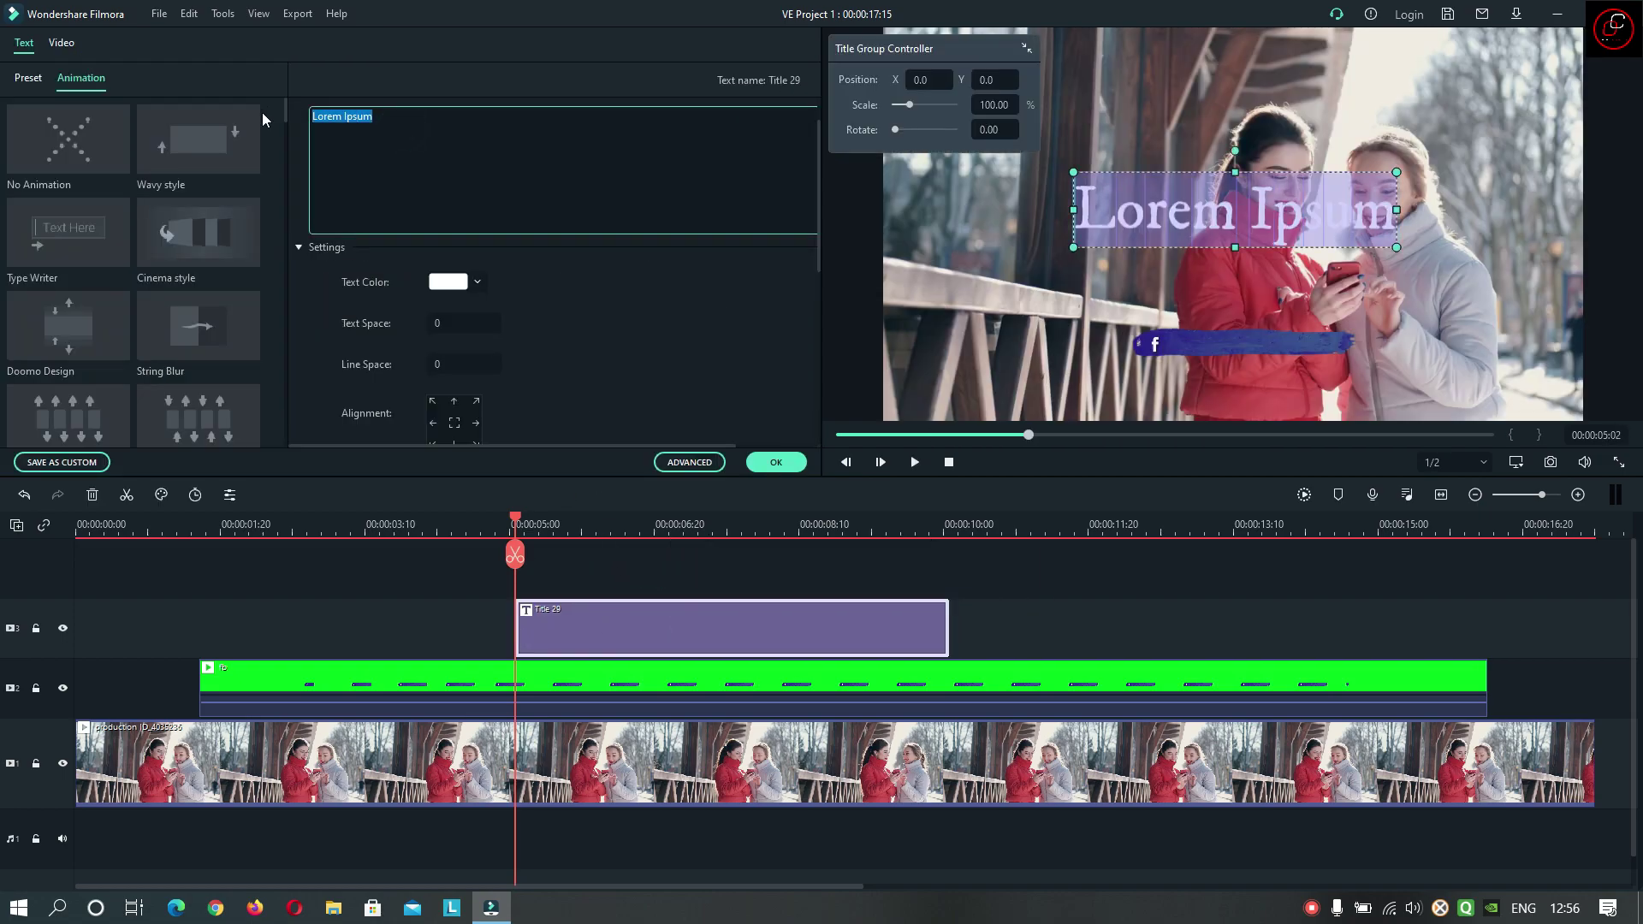
pyautogui.write('Only')
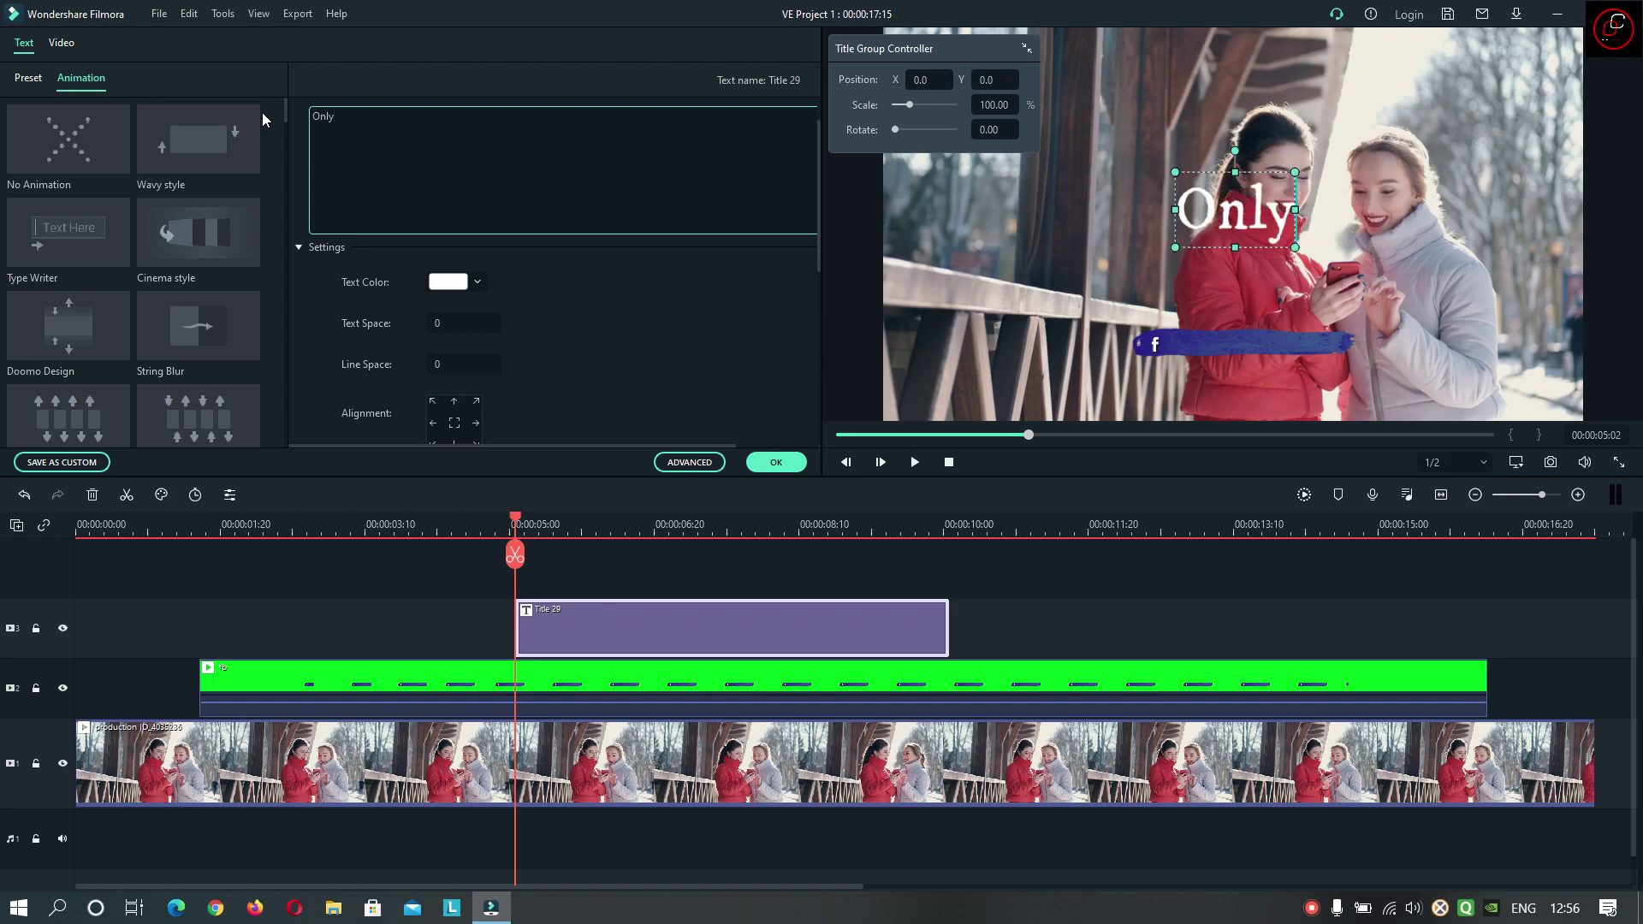
pyautogui.write(' Cinemat')
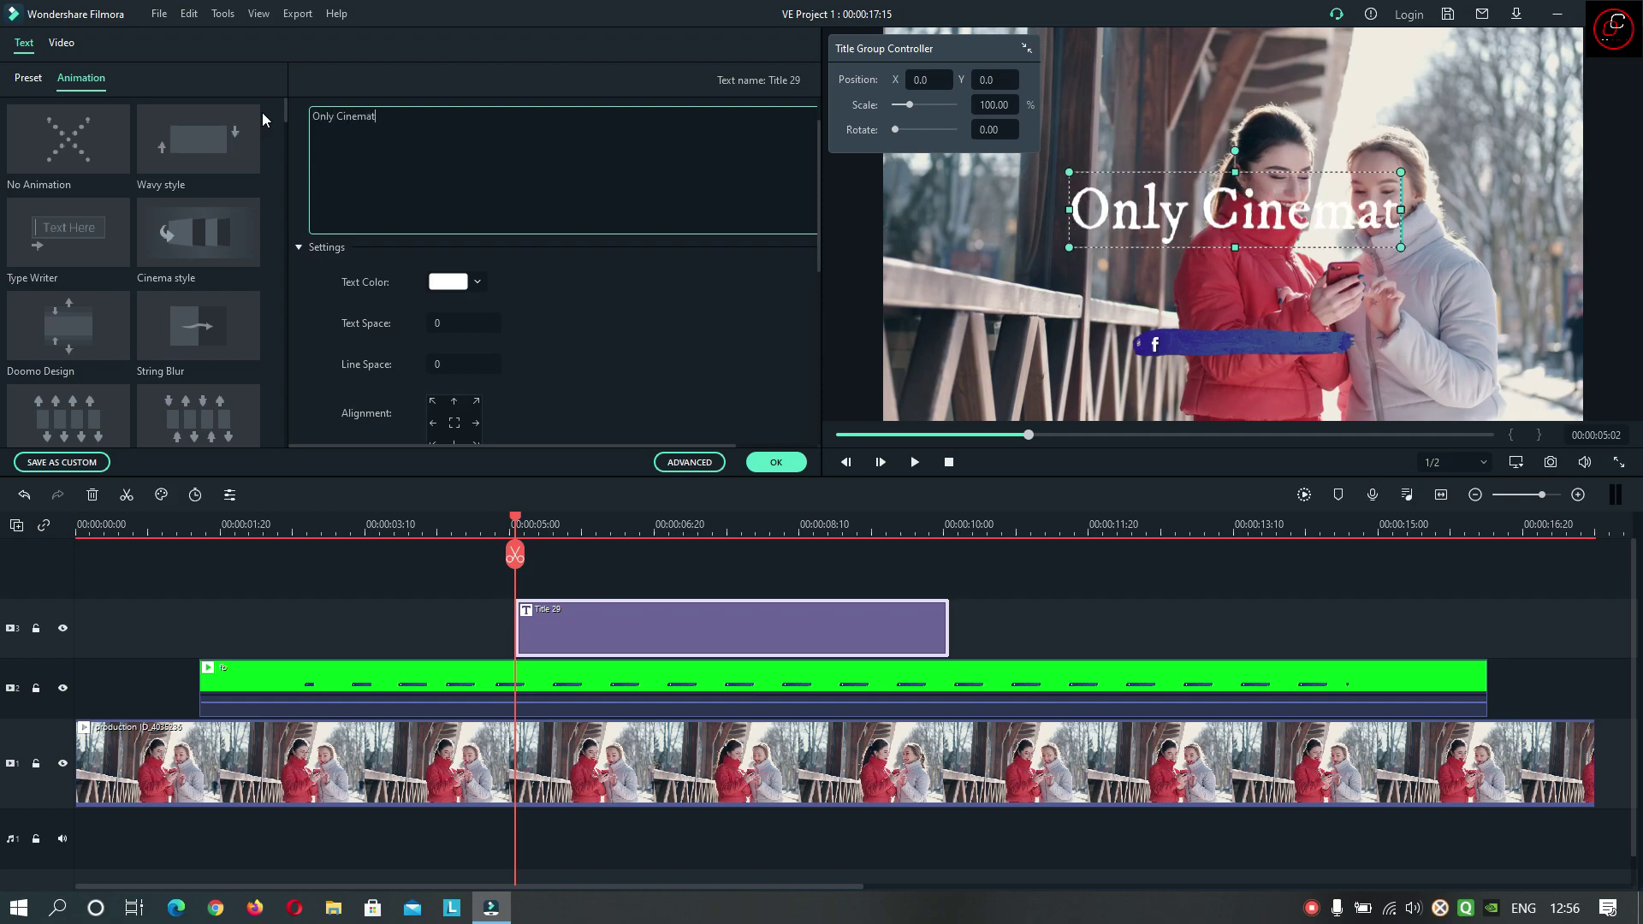
pyautogui.write('ic')
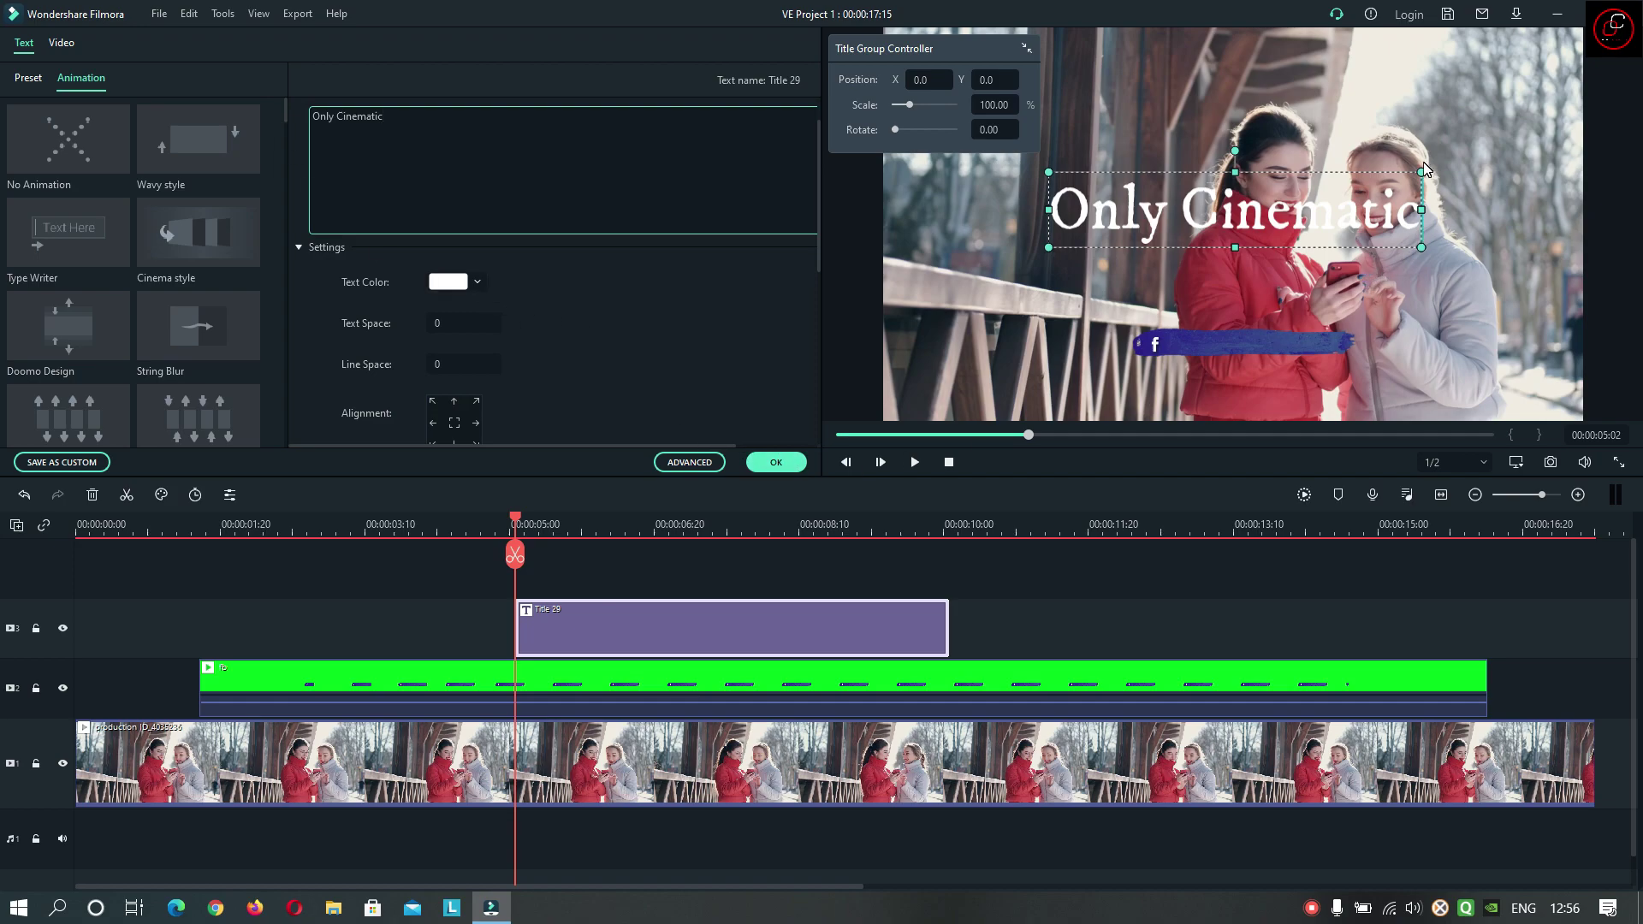
# Step: Shrink the "Only Cinematic" title and position it on the blue paint strip beside the Facebook icon
pyautogui.moveTo(1422, 168); pyautogui.dragTo(1178, 341)
pyautogui.moveTo(1132, 237); pyautogui.dragTo(1317, 342)
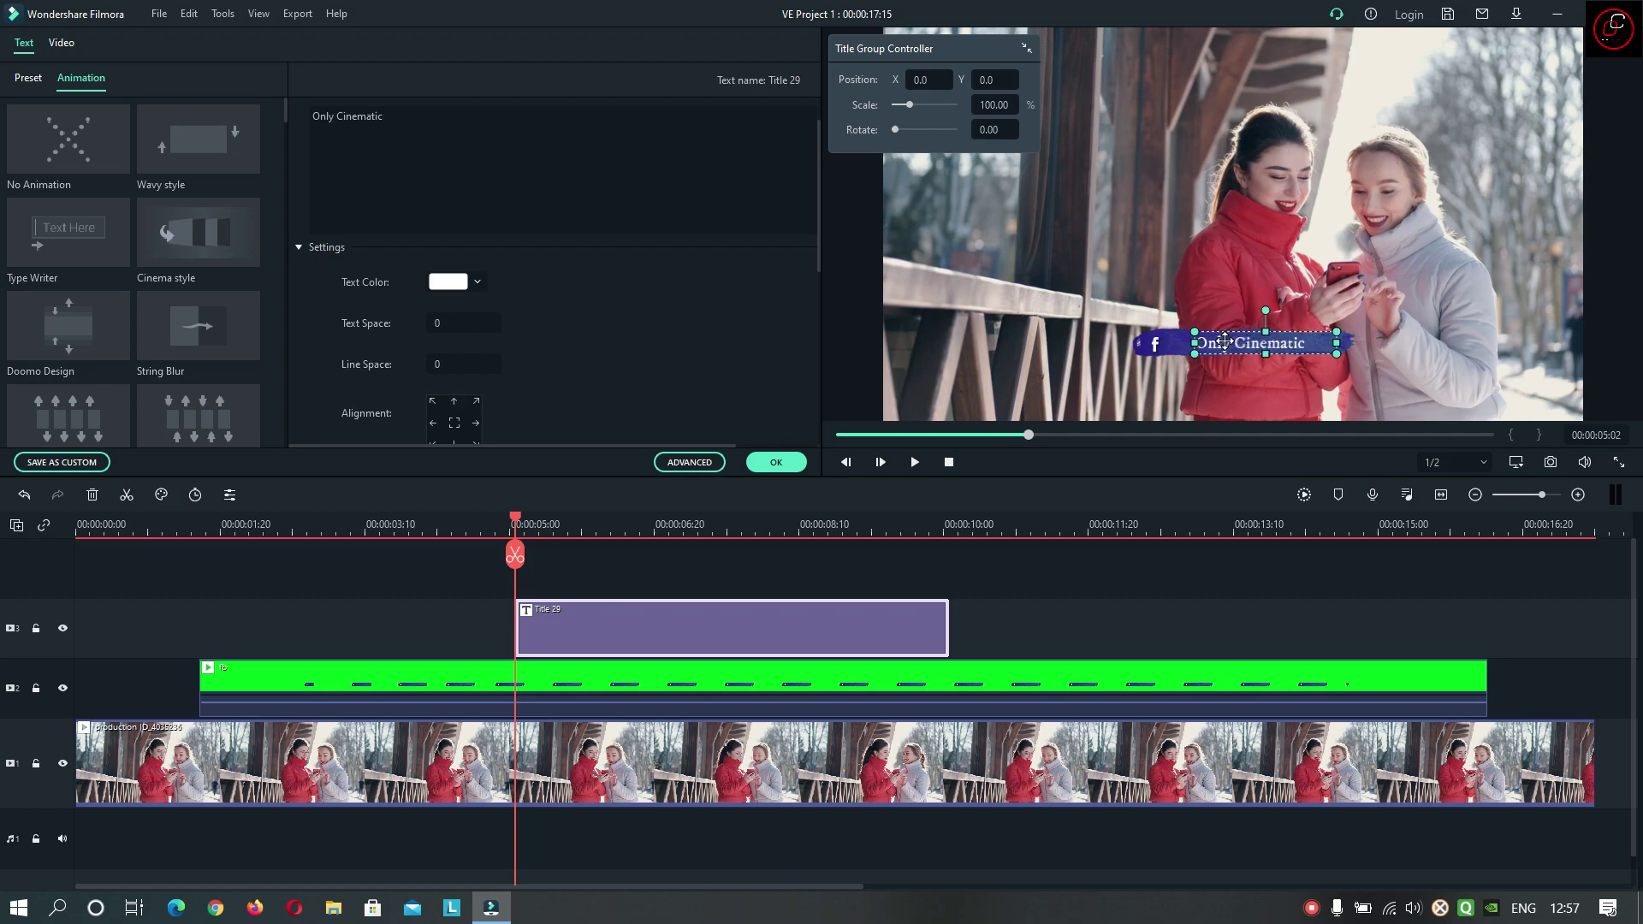
pyautogui.click(1485, 217)
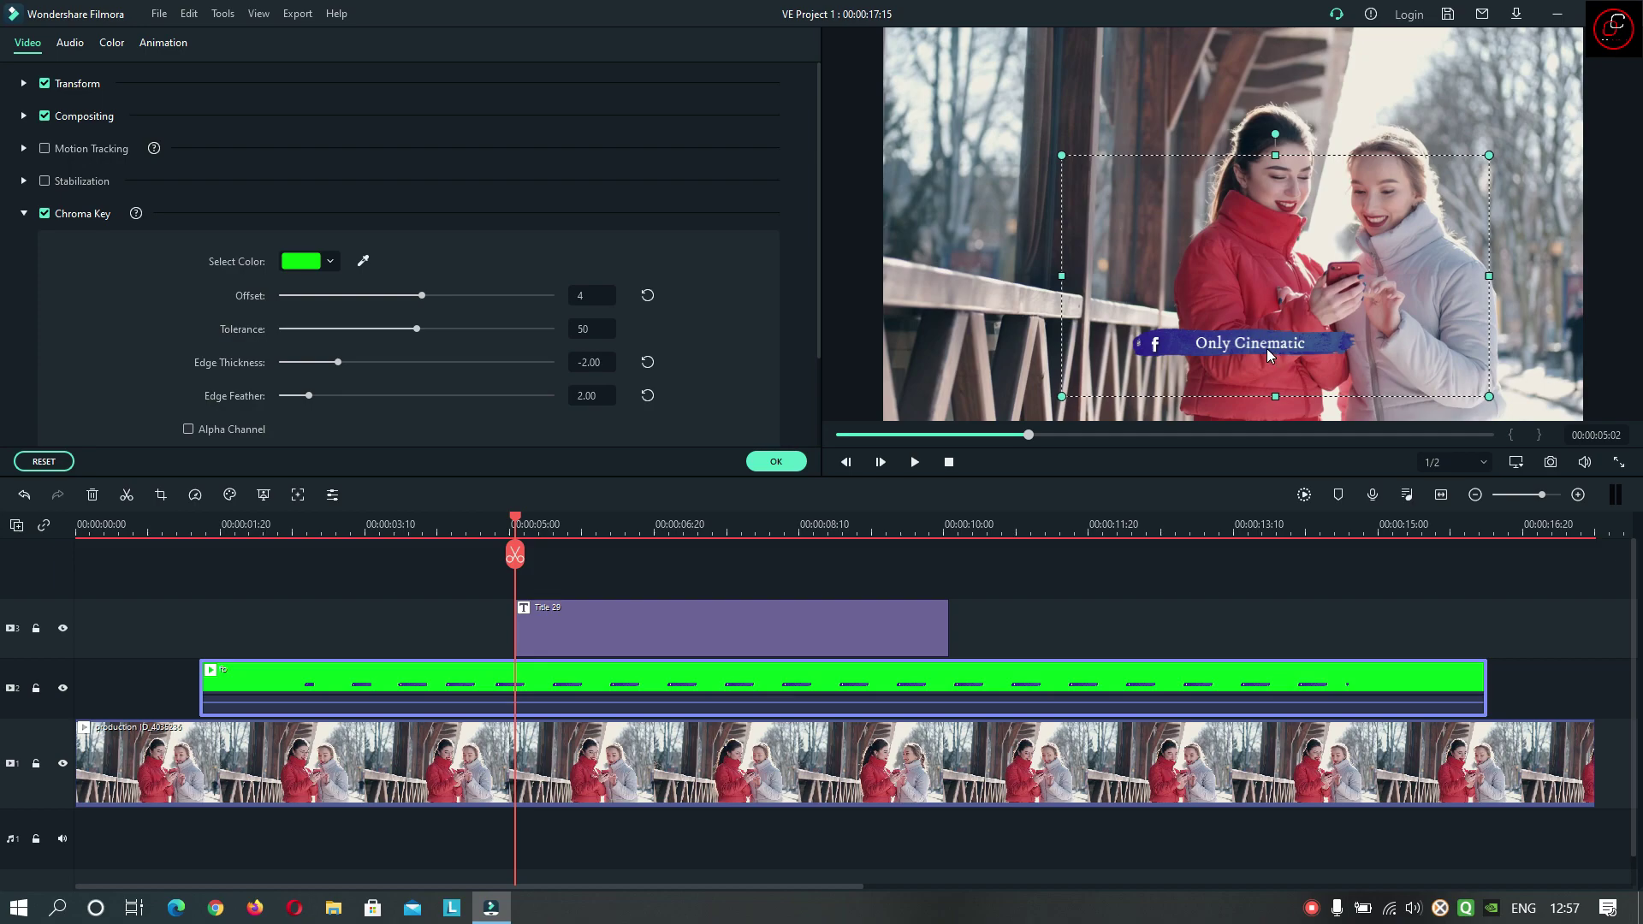
# Step: Set the title's text fill opacity to 88% in the advanced text editor and try out a text border
pyautogui.click(638, 630)
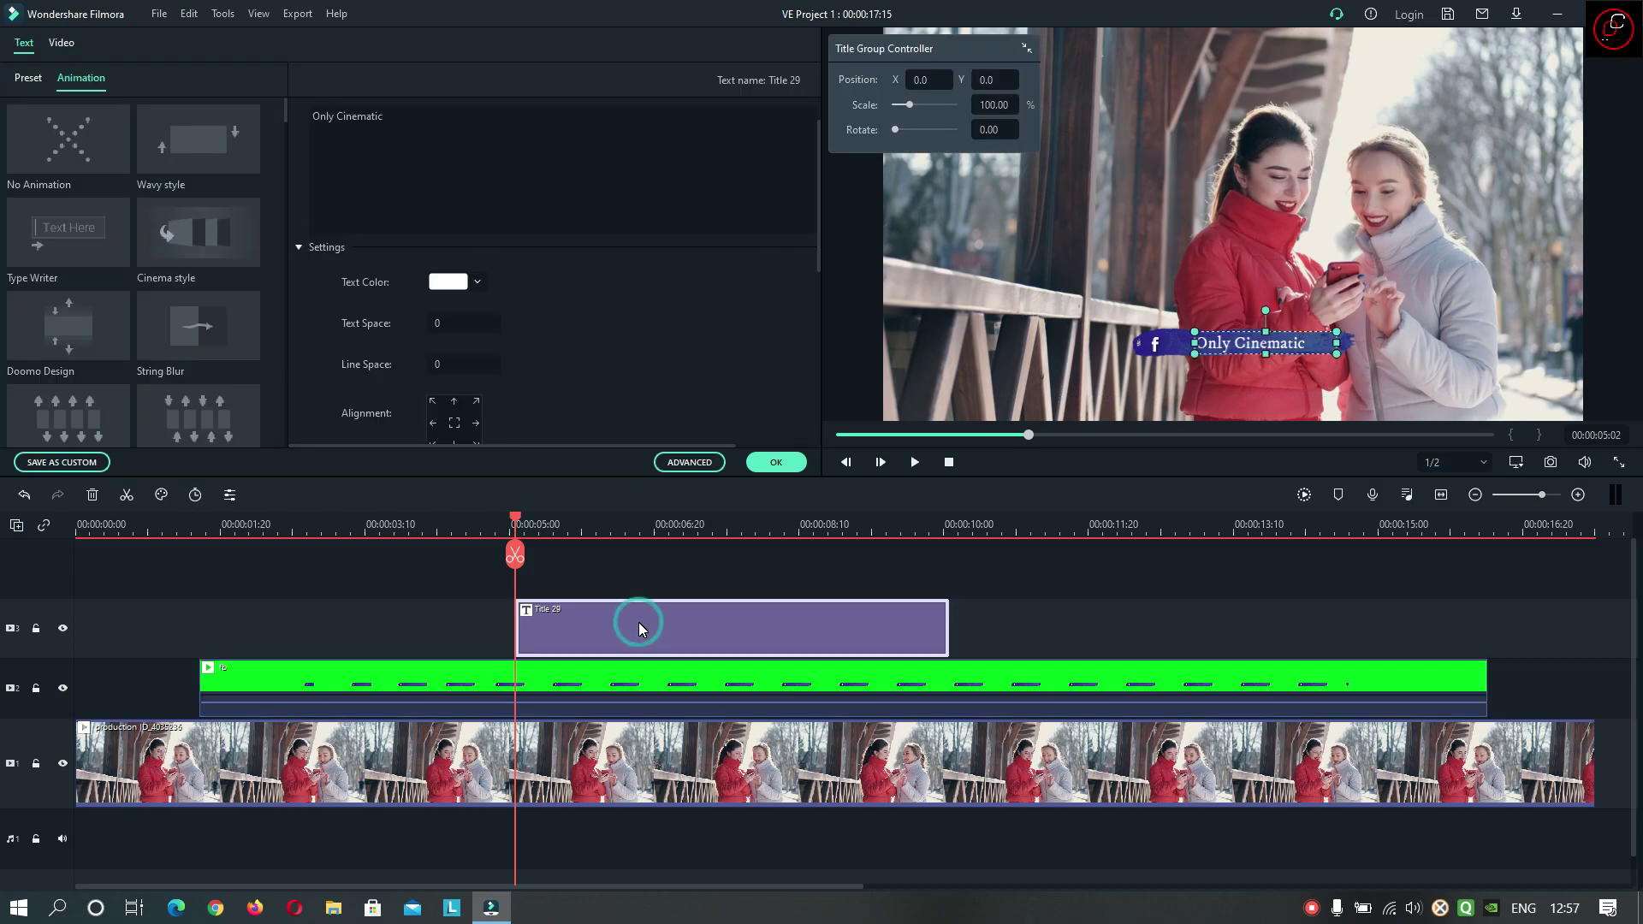
pyautogui.click(689, 462)
pyautogui.scroll(-2, 531, 476)
pyautogui.moveTo(443, 593); pyautogui.dragTo(439, 594)
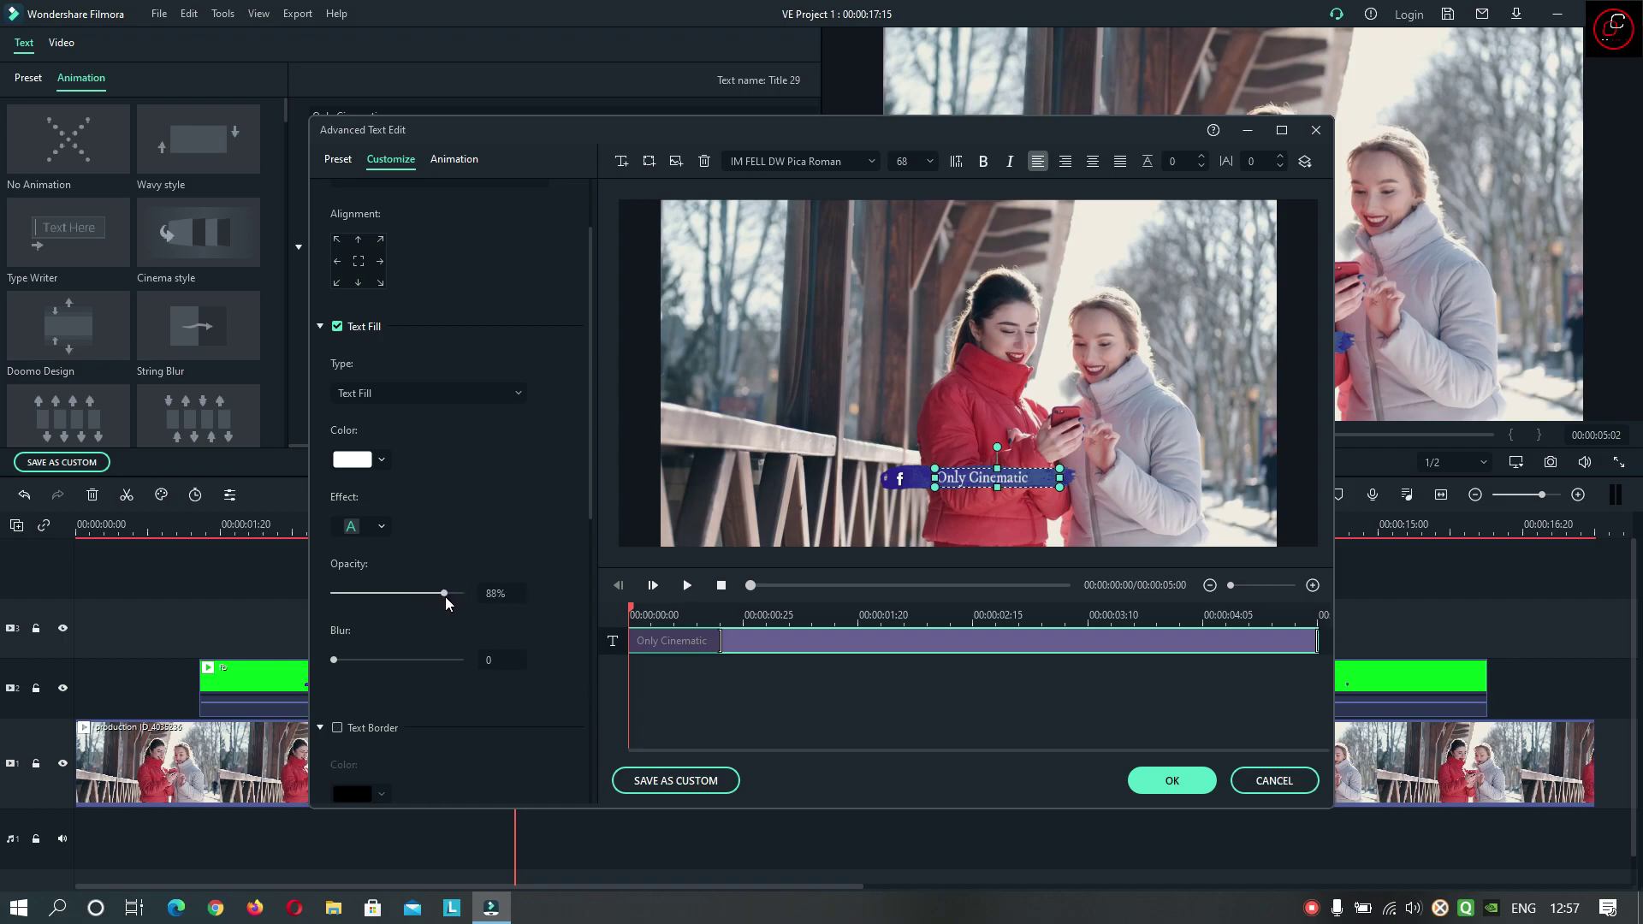
pyautogui.scroll(-3, 516, 524)
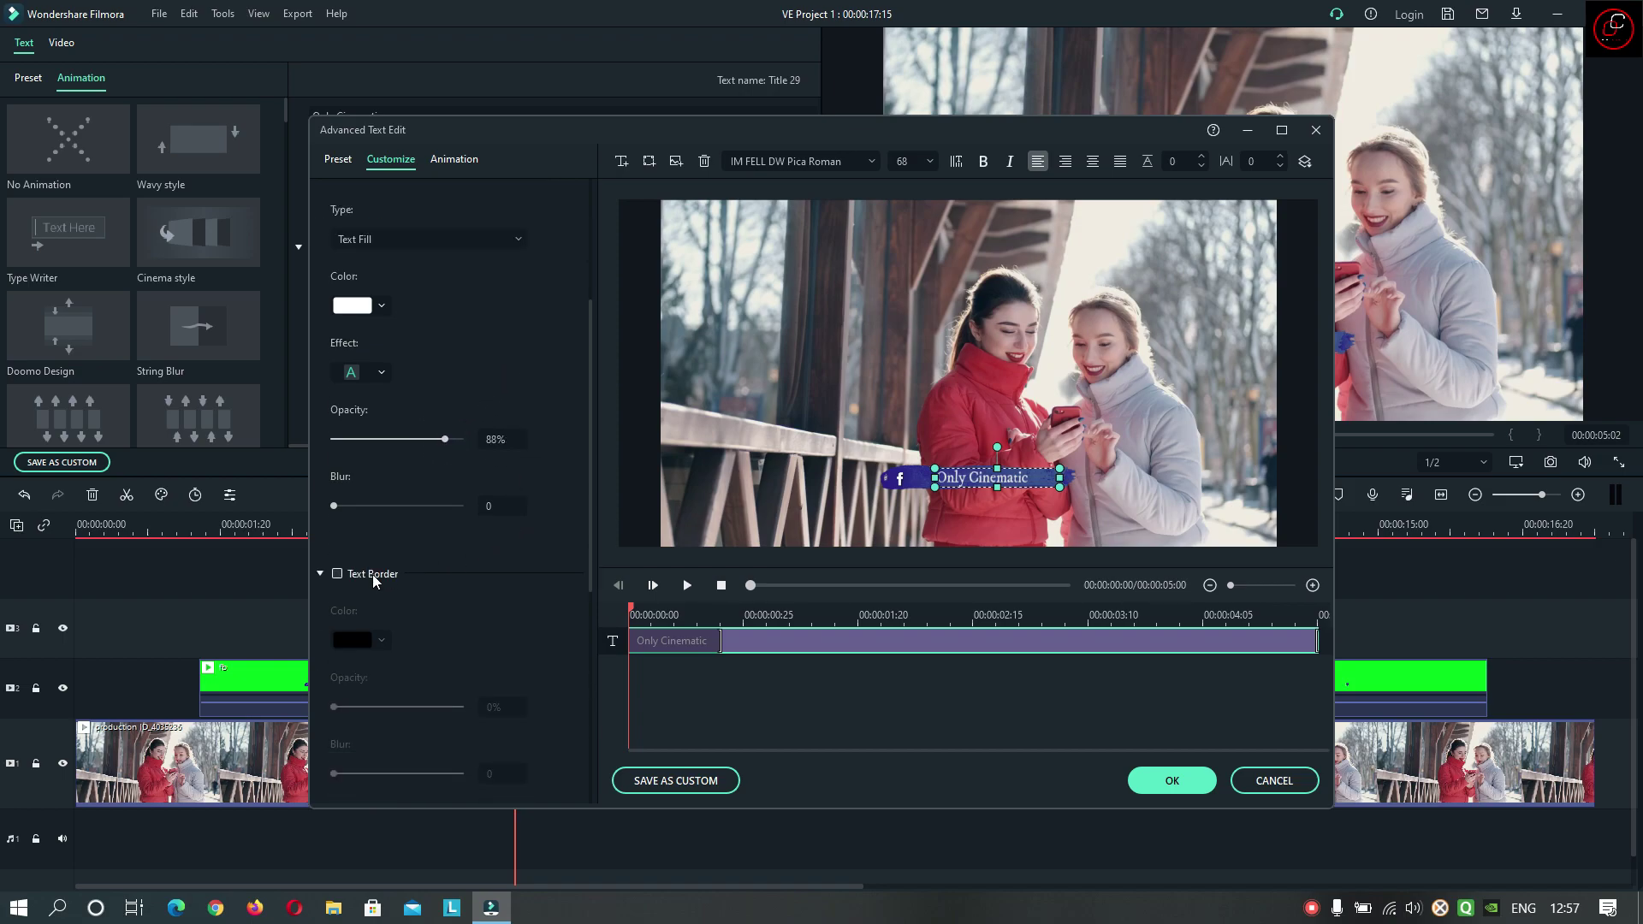
pyautogui.click(337, 575)
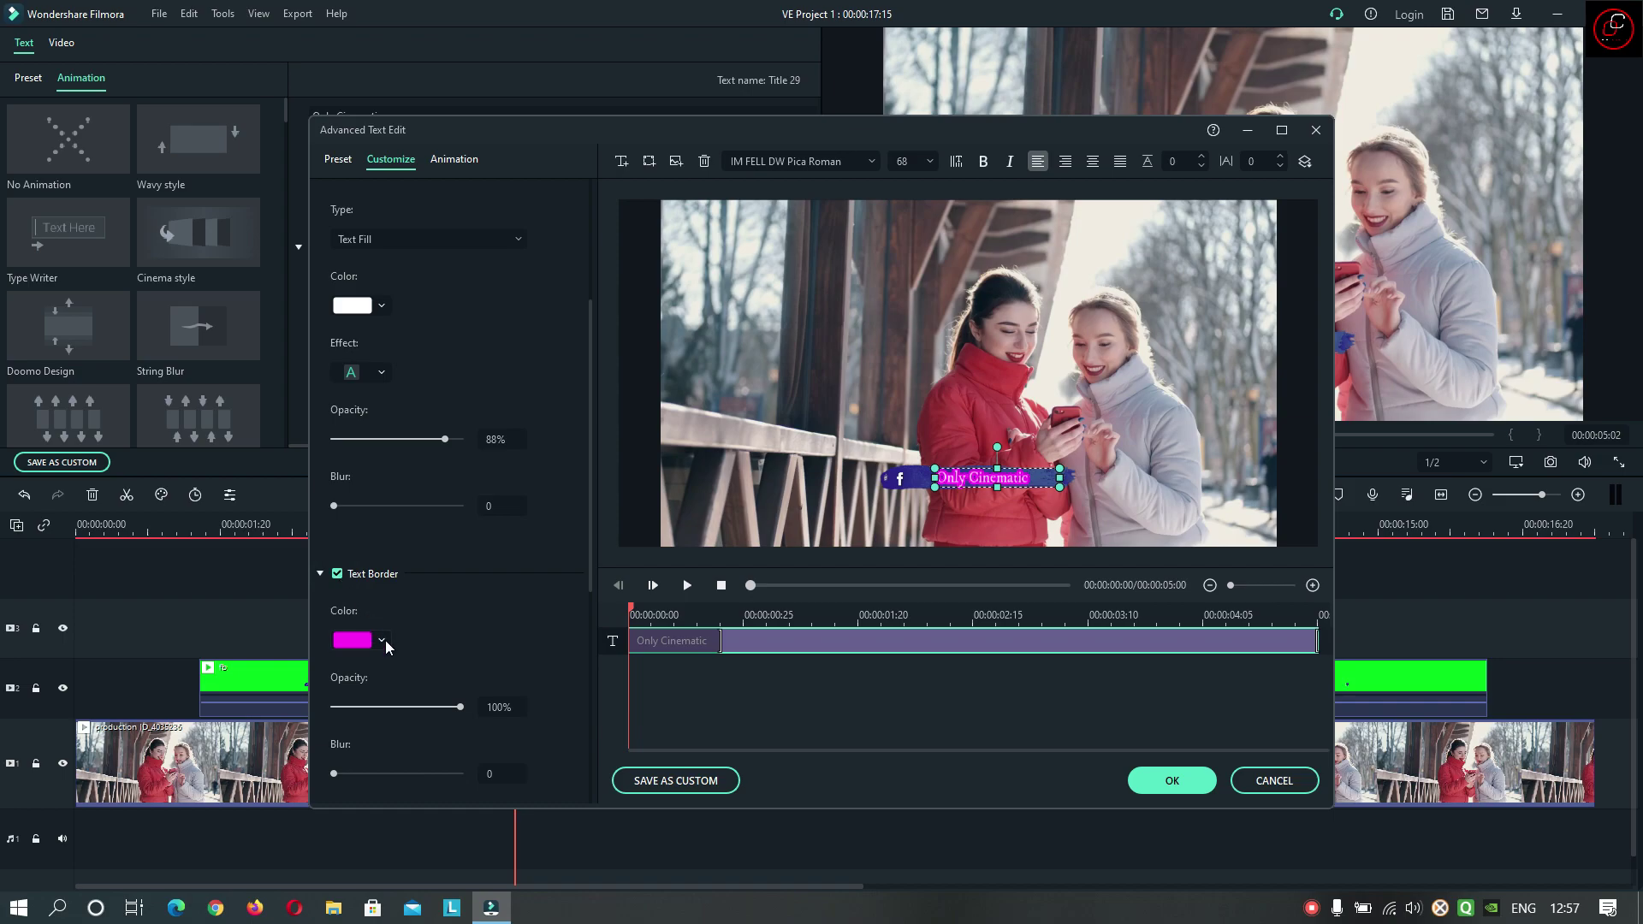
pyautogui.click(337, 575)
# Step: Enable the text shadow for the "Only Cinematic" title and review its shadow settings
pyautogui.scroll(-6, 522, 549)
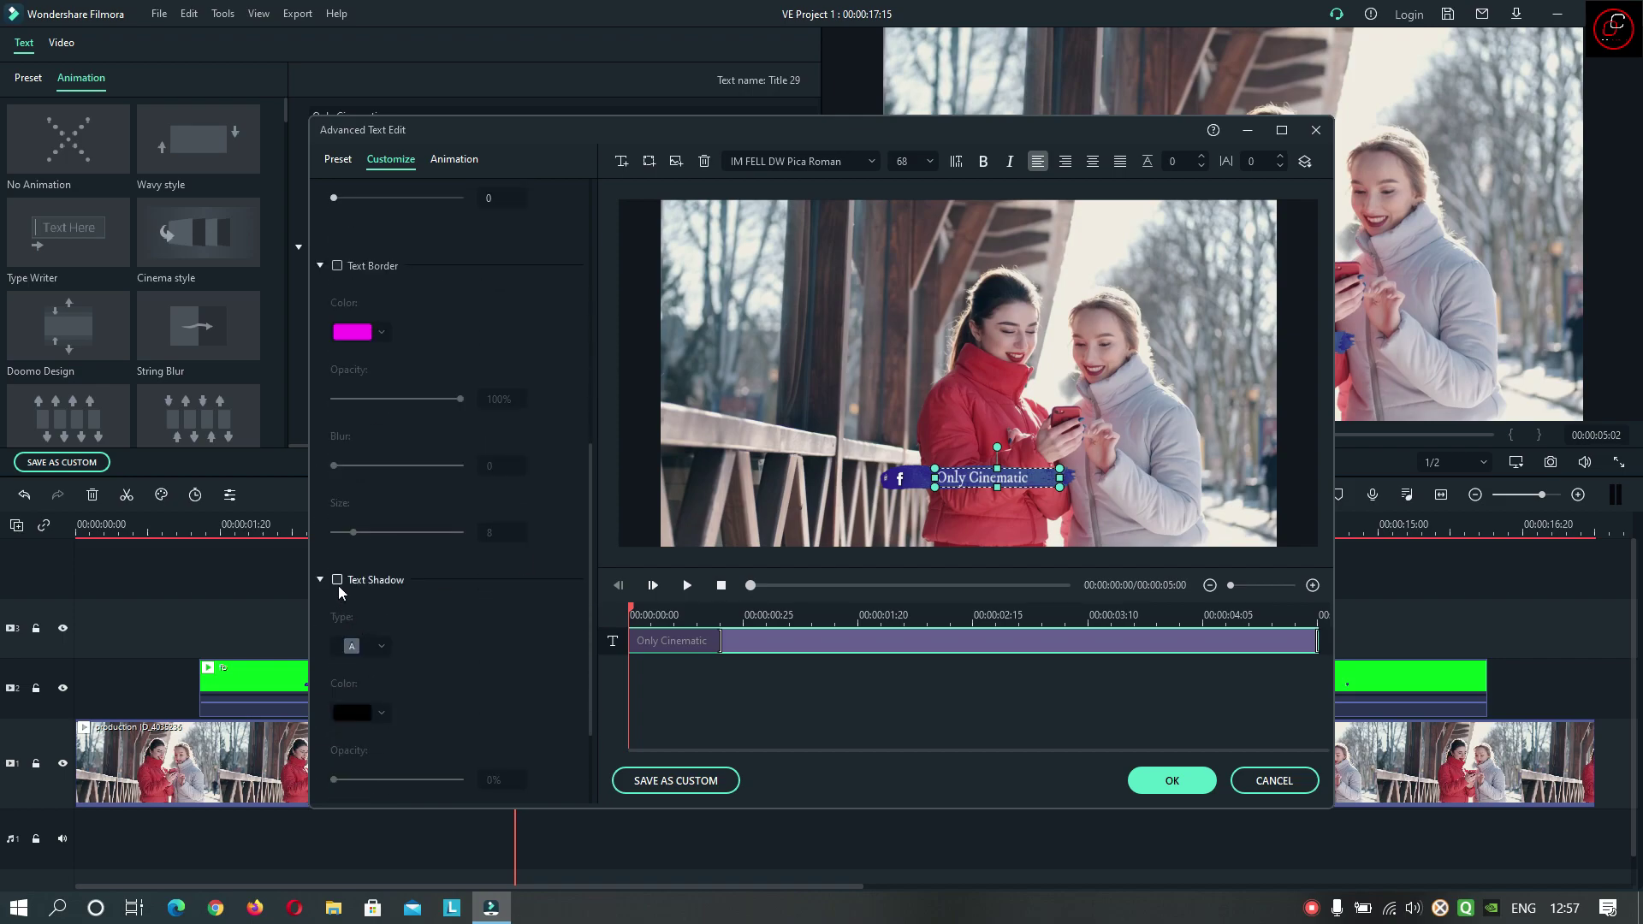
pyautogui.click(338, 582)
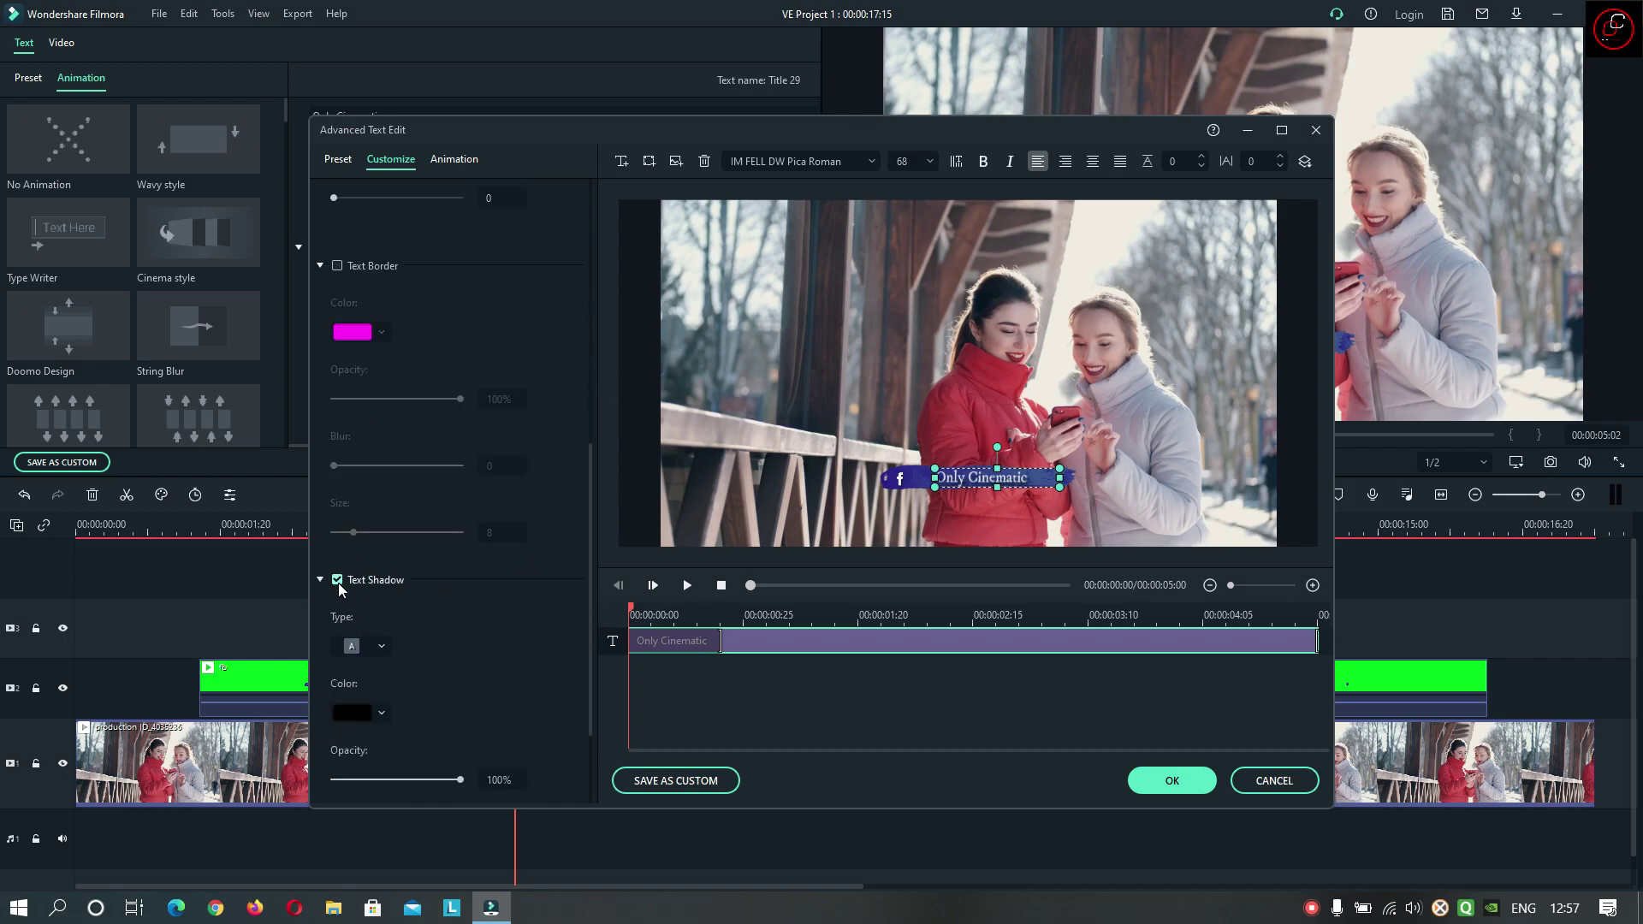
pyautogui.scroll(-2, 462, 634)
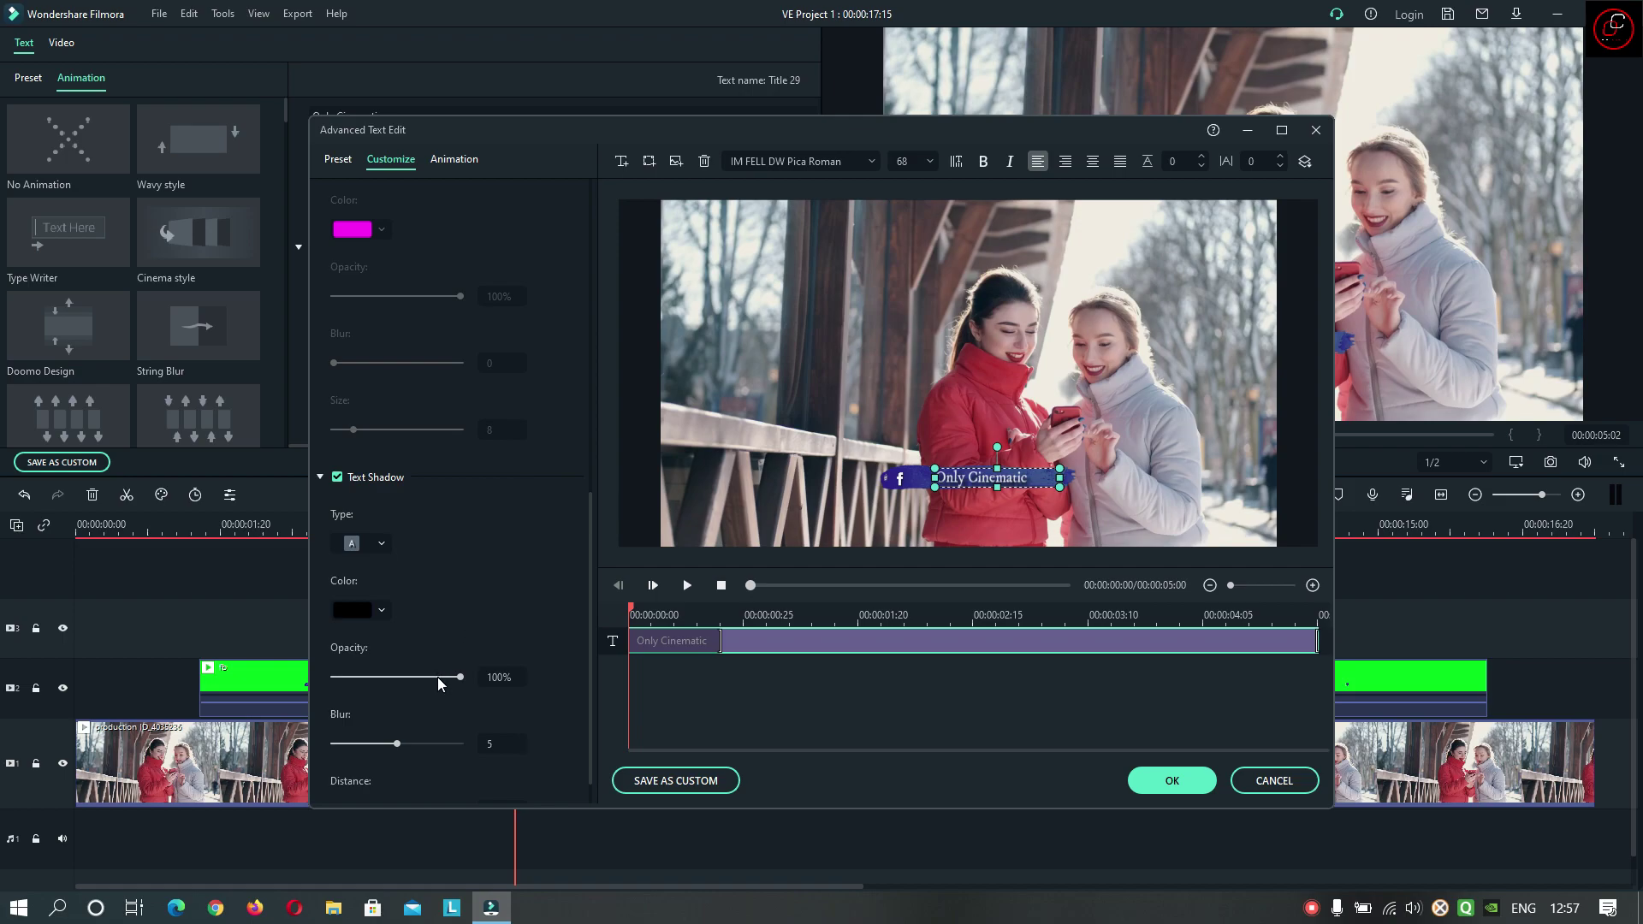
pyautogui.scroll(-1, 517, 625)
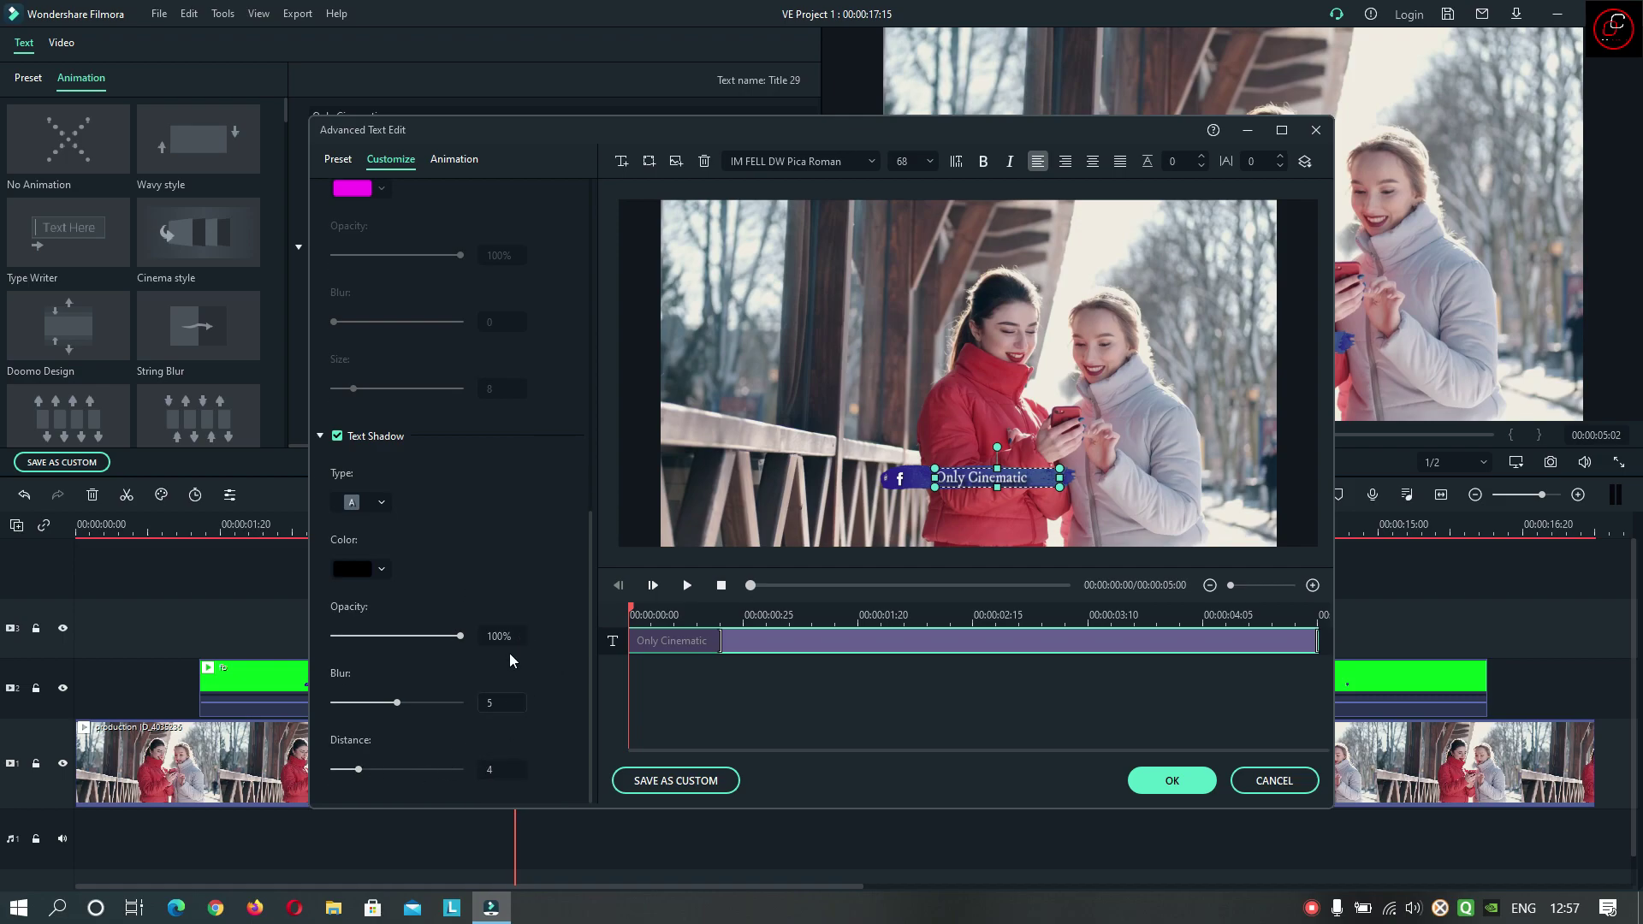
pyautogui.scroll(12, 534, 536)
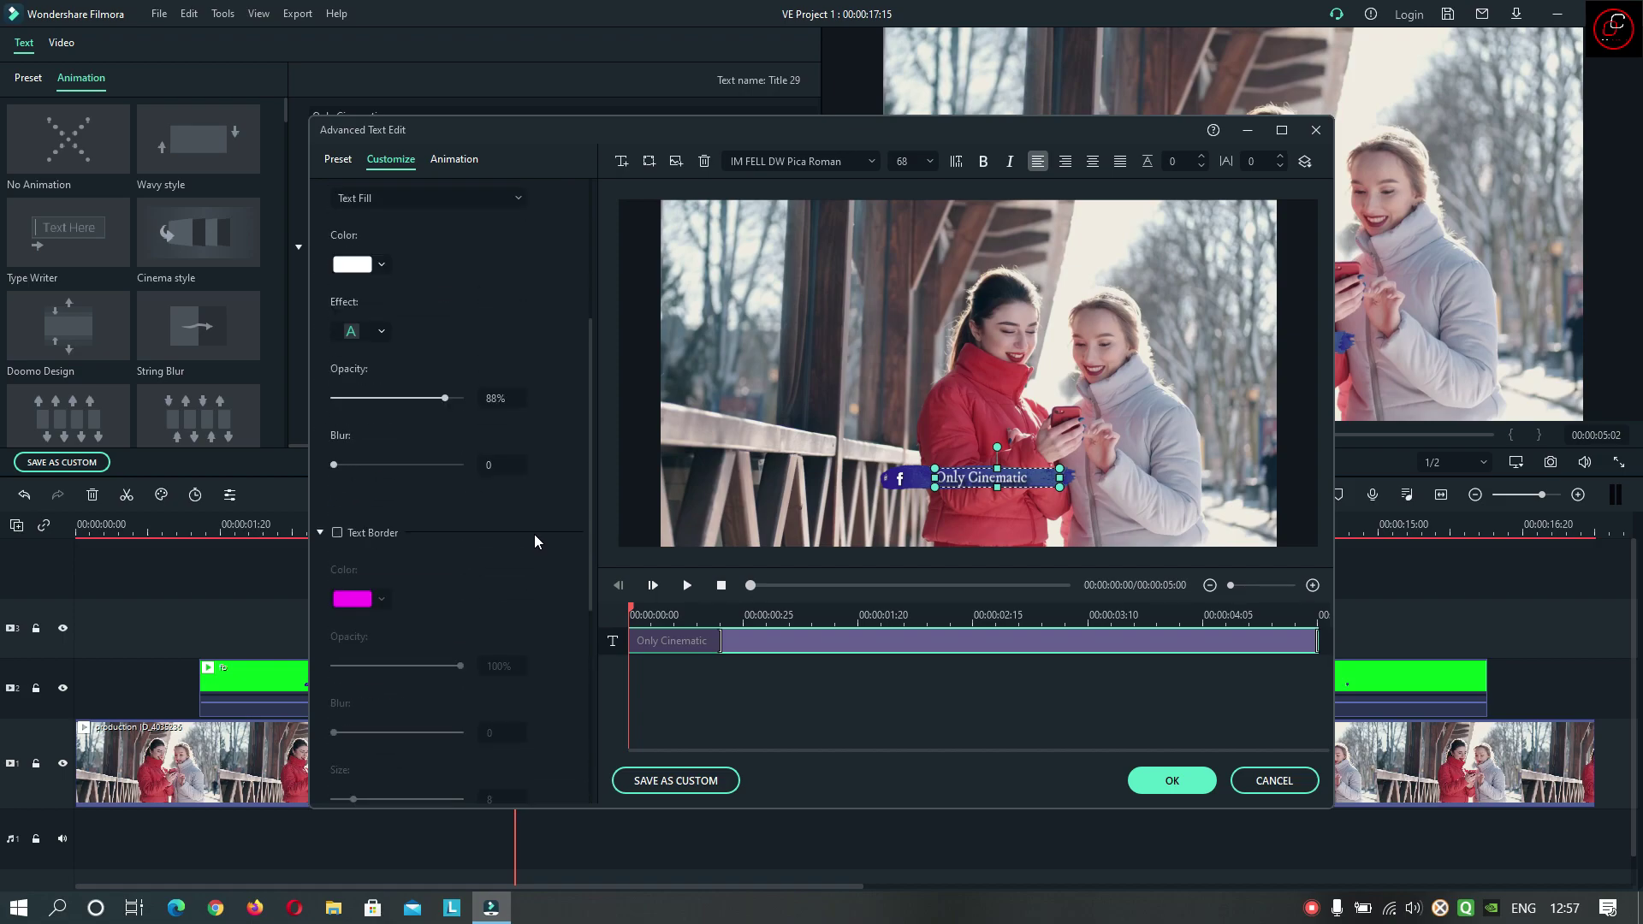
# Step: Apply the Fade2 animation to the "Only Cinematic" title, accept the advanced edits and play the result
pyautogui.click(463, 161)
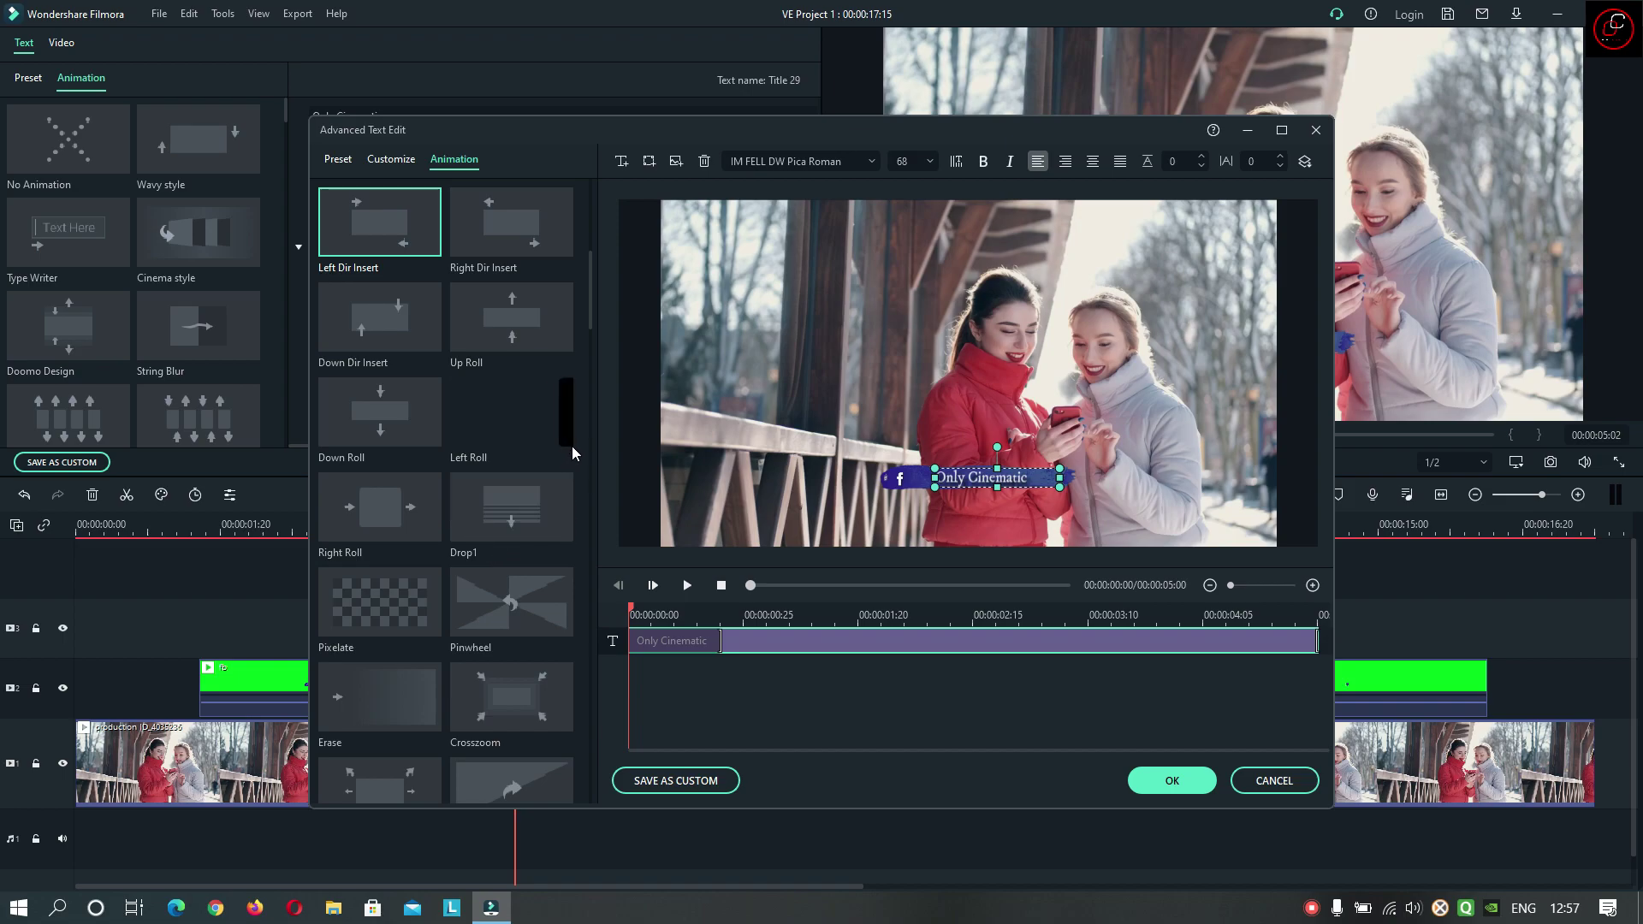
pyautogui.scroll(-10, 533, 245)
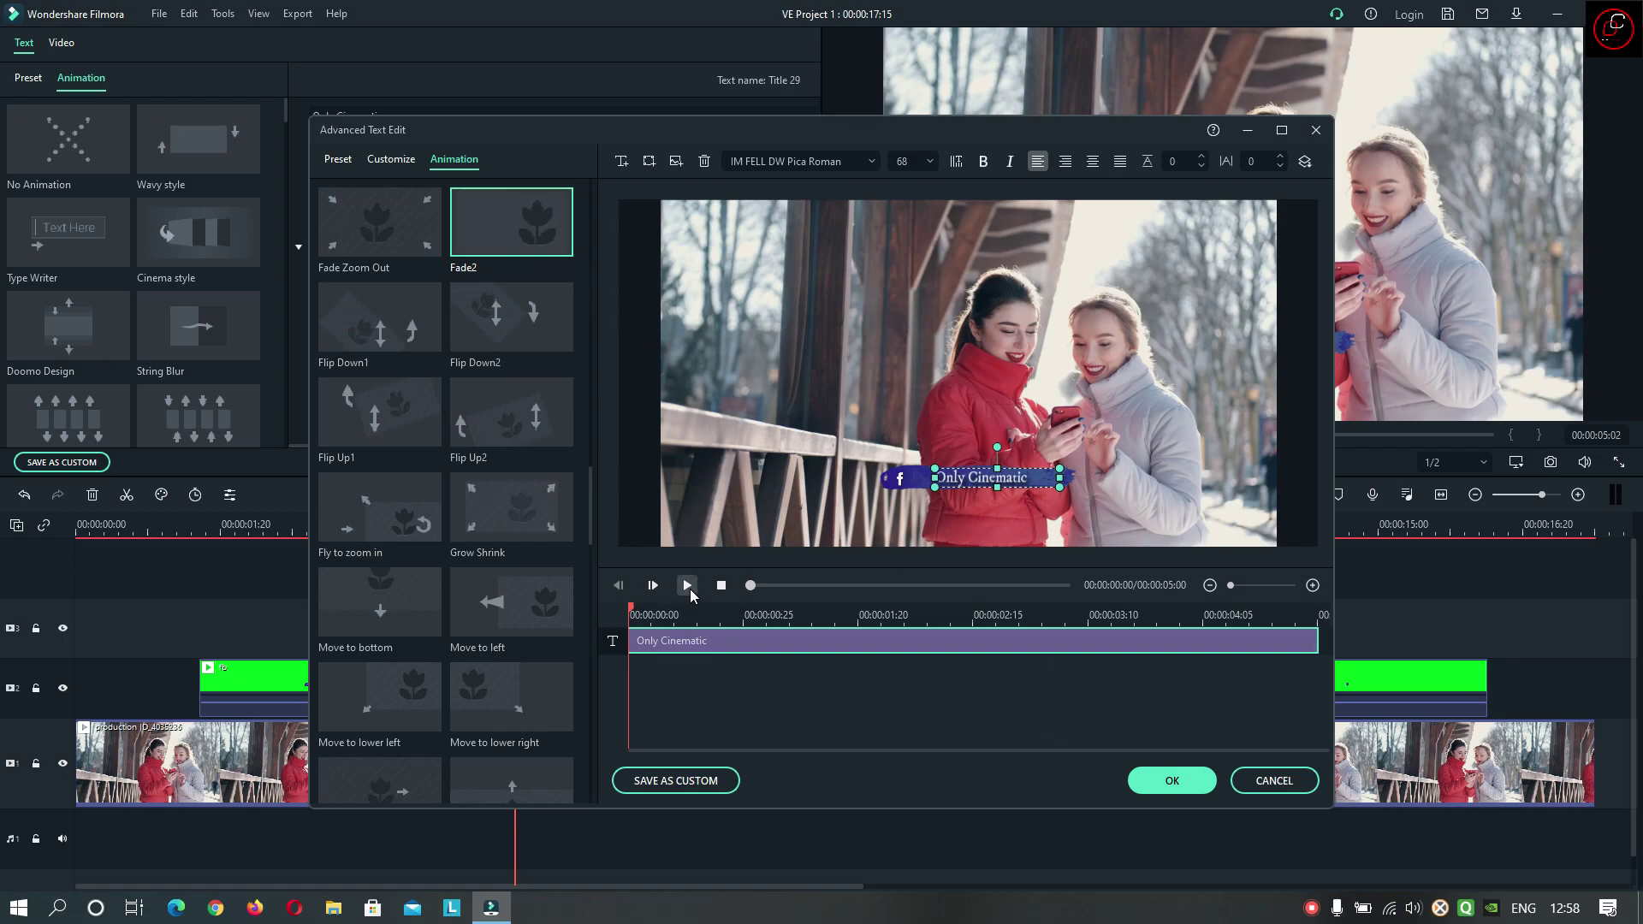
pyautogui.click(1157, 771)
pyautogui.click(944, 467)
pyautogui.click(917, 462)
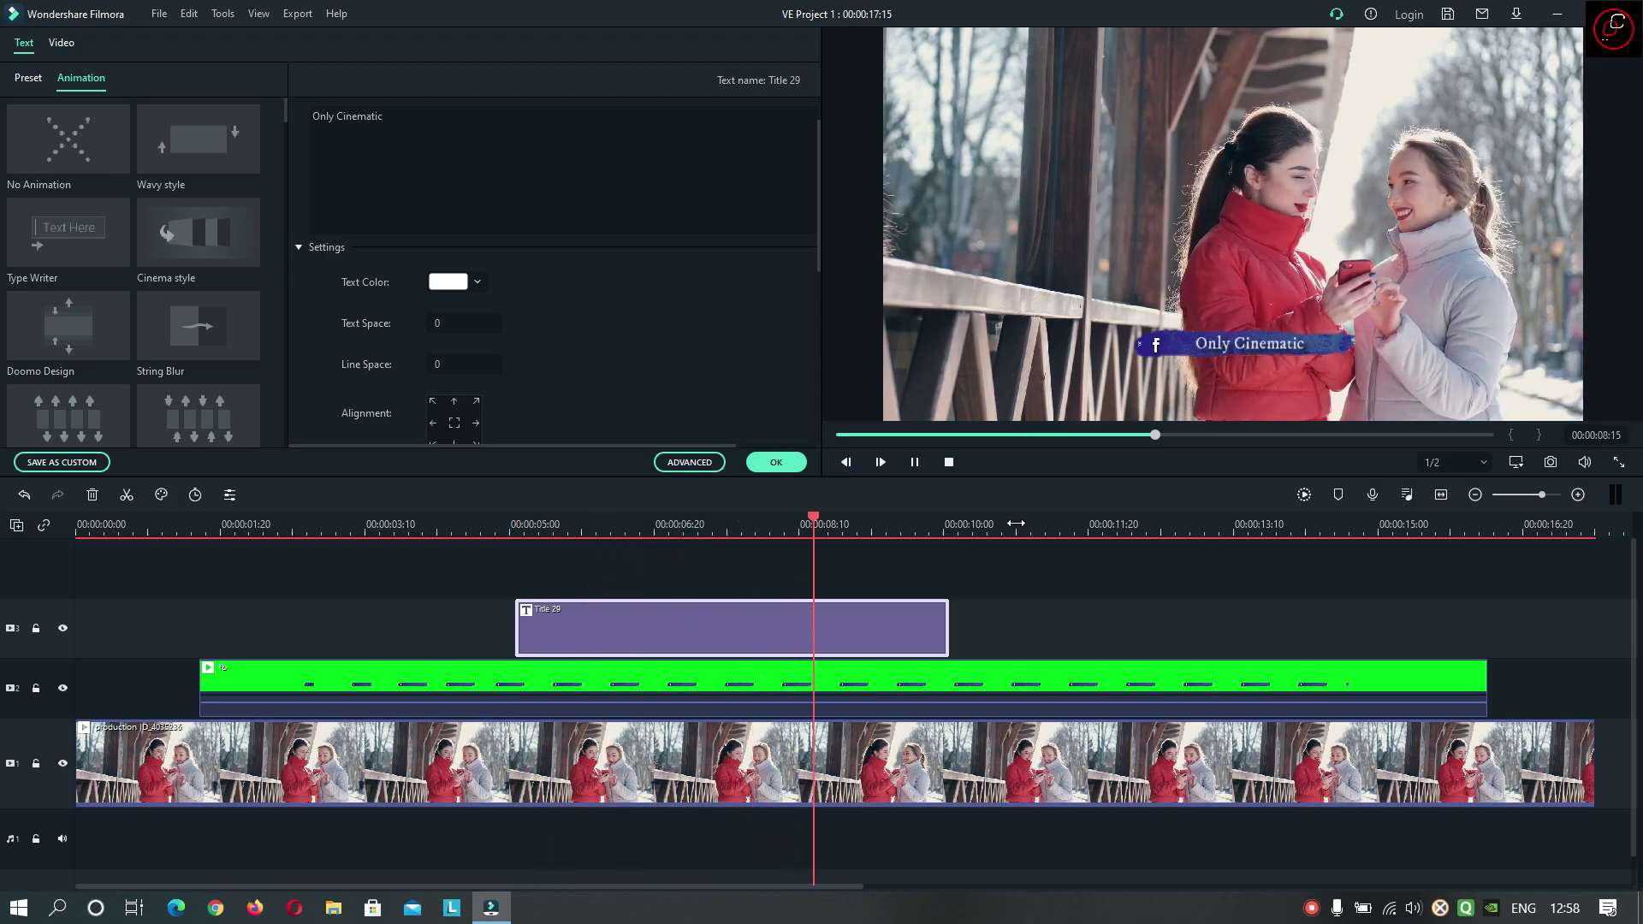
# Step: Close the title editing and remove the title and the painted Facebook lower third from the timeline
pyautogui.click(775, 467)
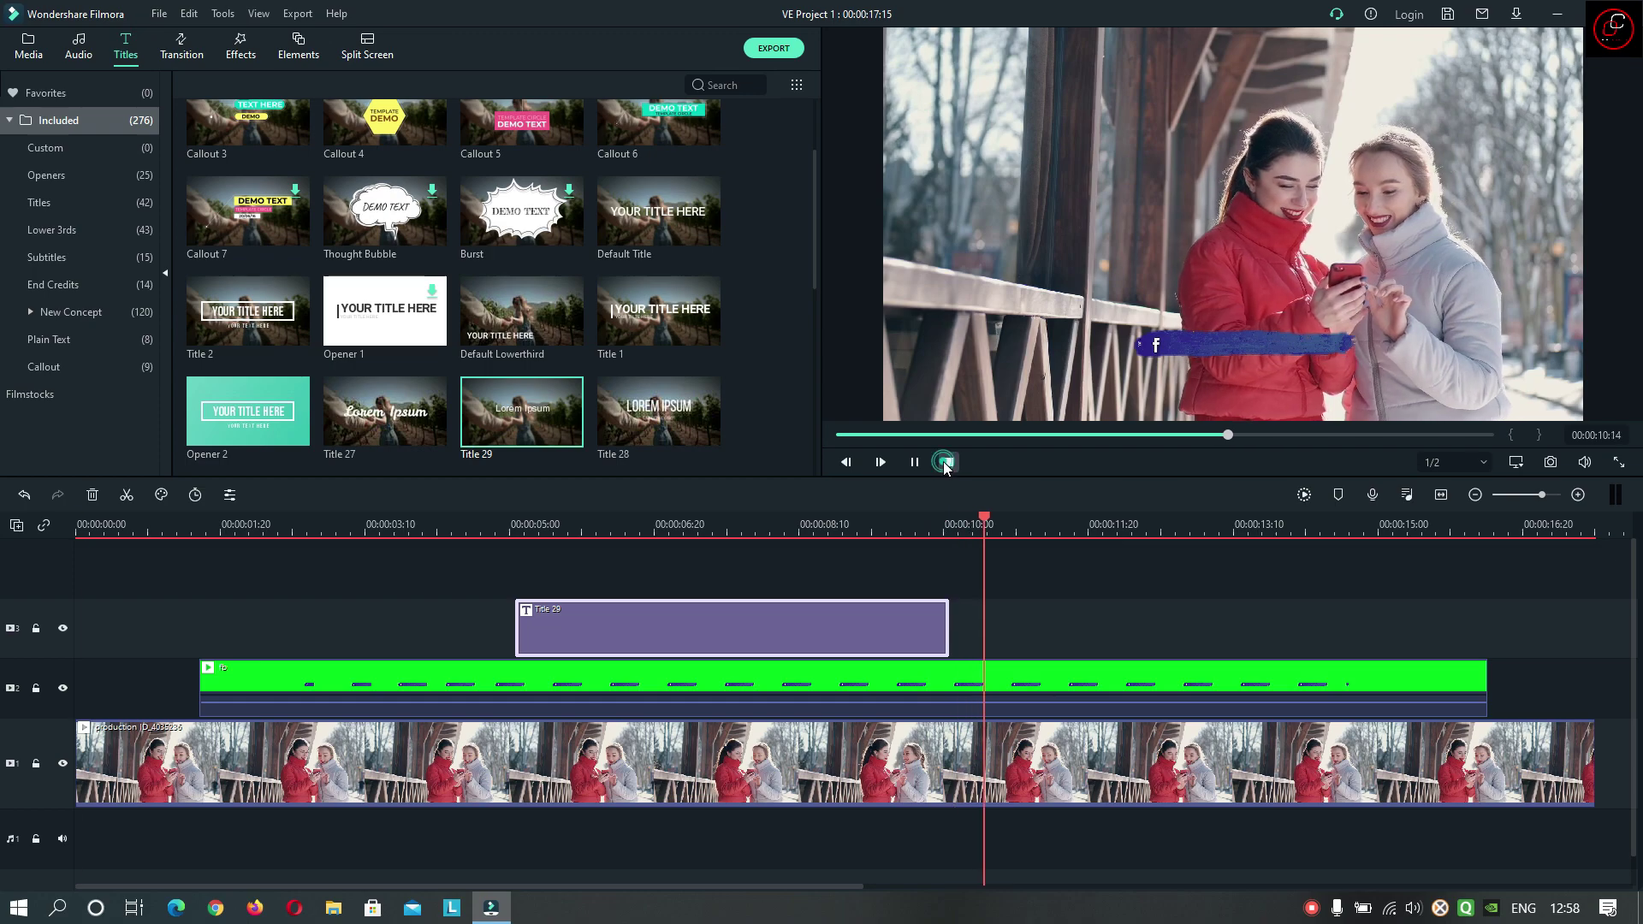
pyautogui.click(947, 463)
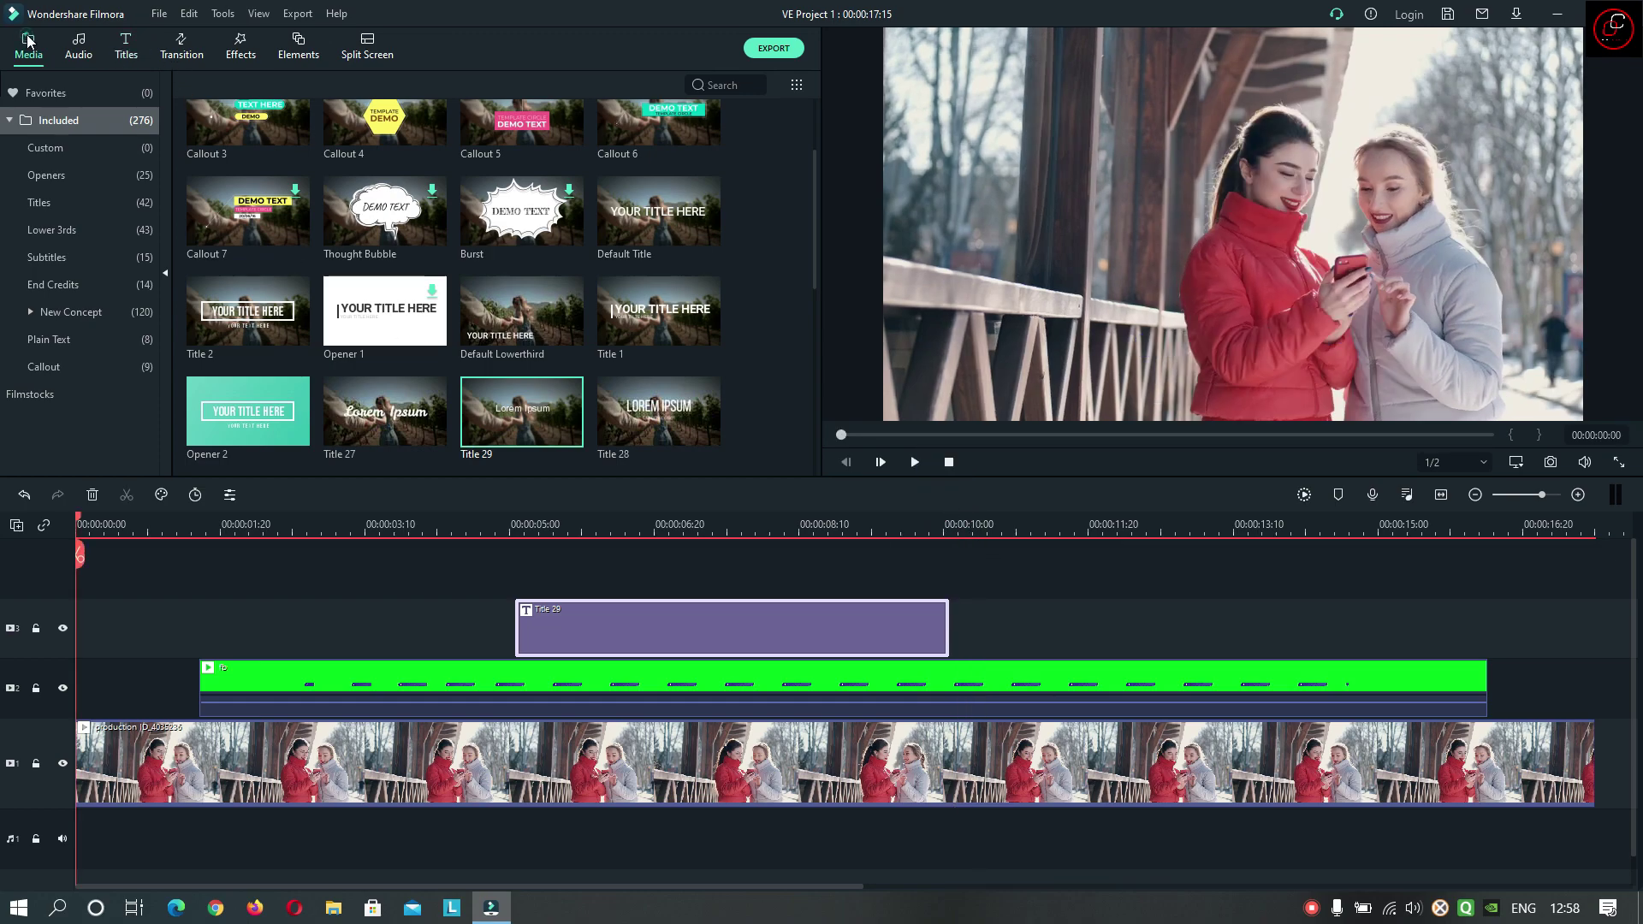
pyautogui.click(29, 40)
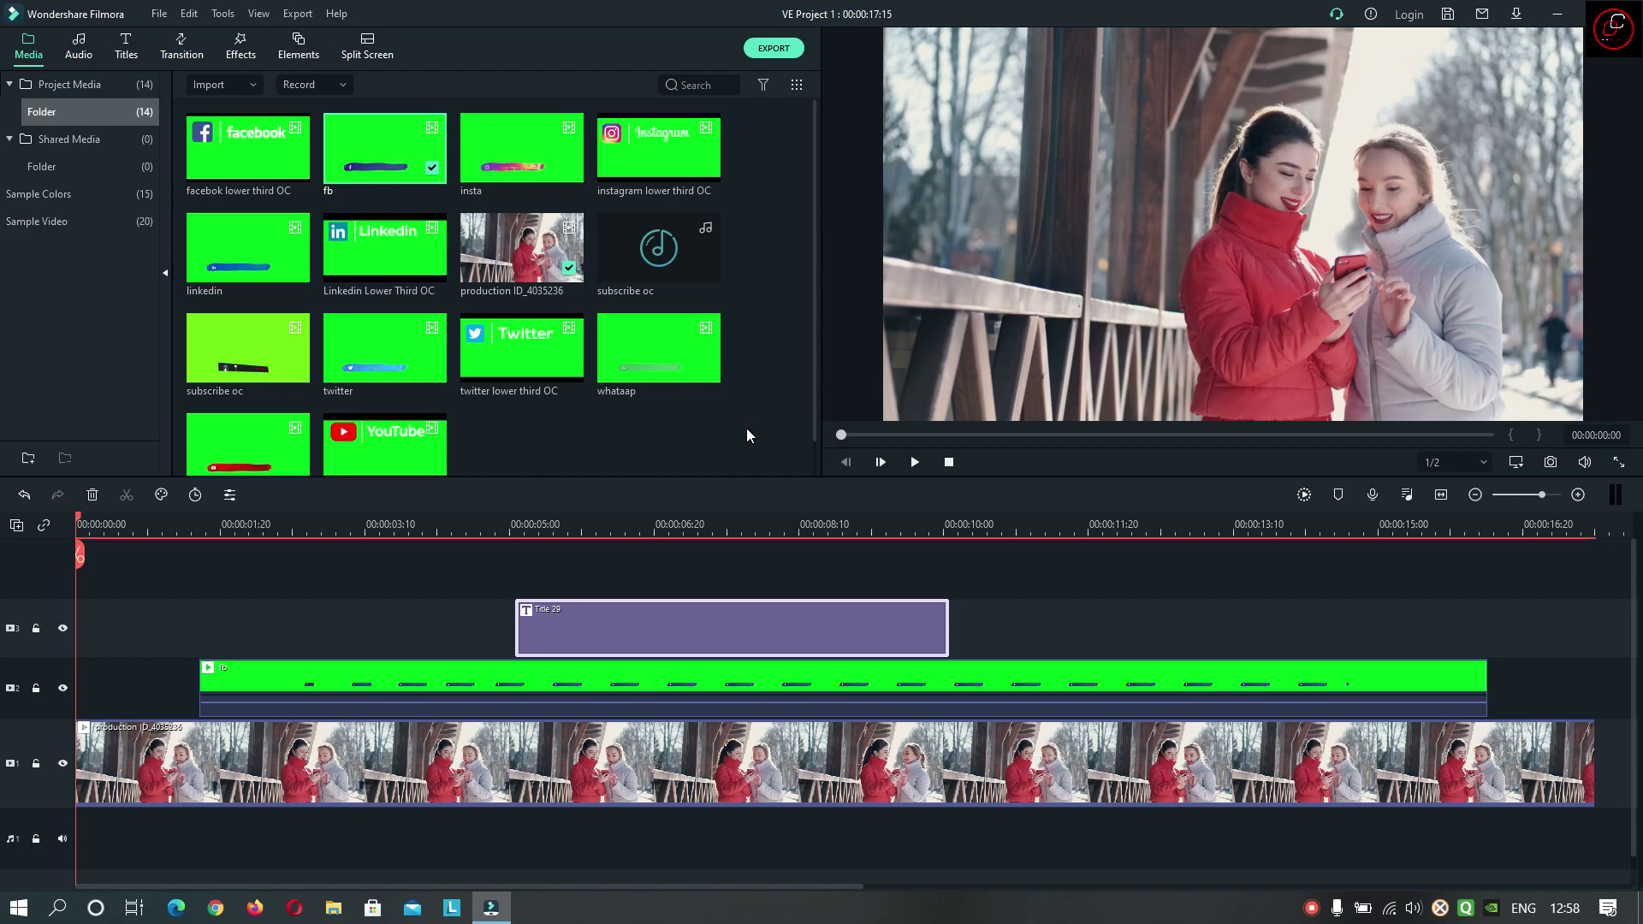
pyautogui.hotkey('ctrl', 'z')
pyautogui.hotkey('ctrl', 'z')
# Step: Import all the lower-third clips from the "Minimal LT OC" folder into the project media
pyautogui.rightClick(667, 434)
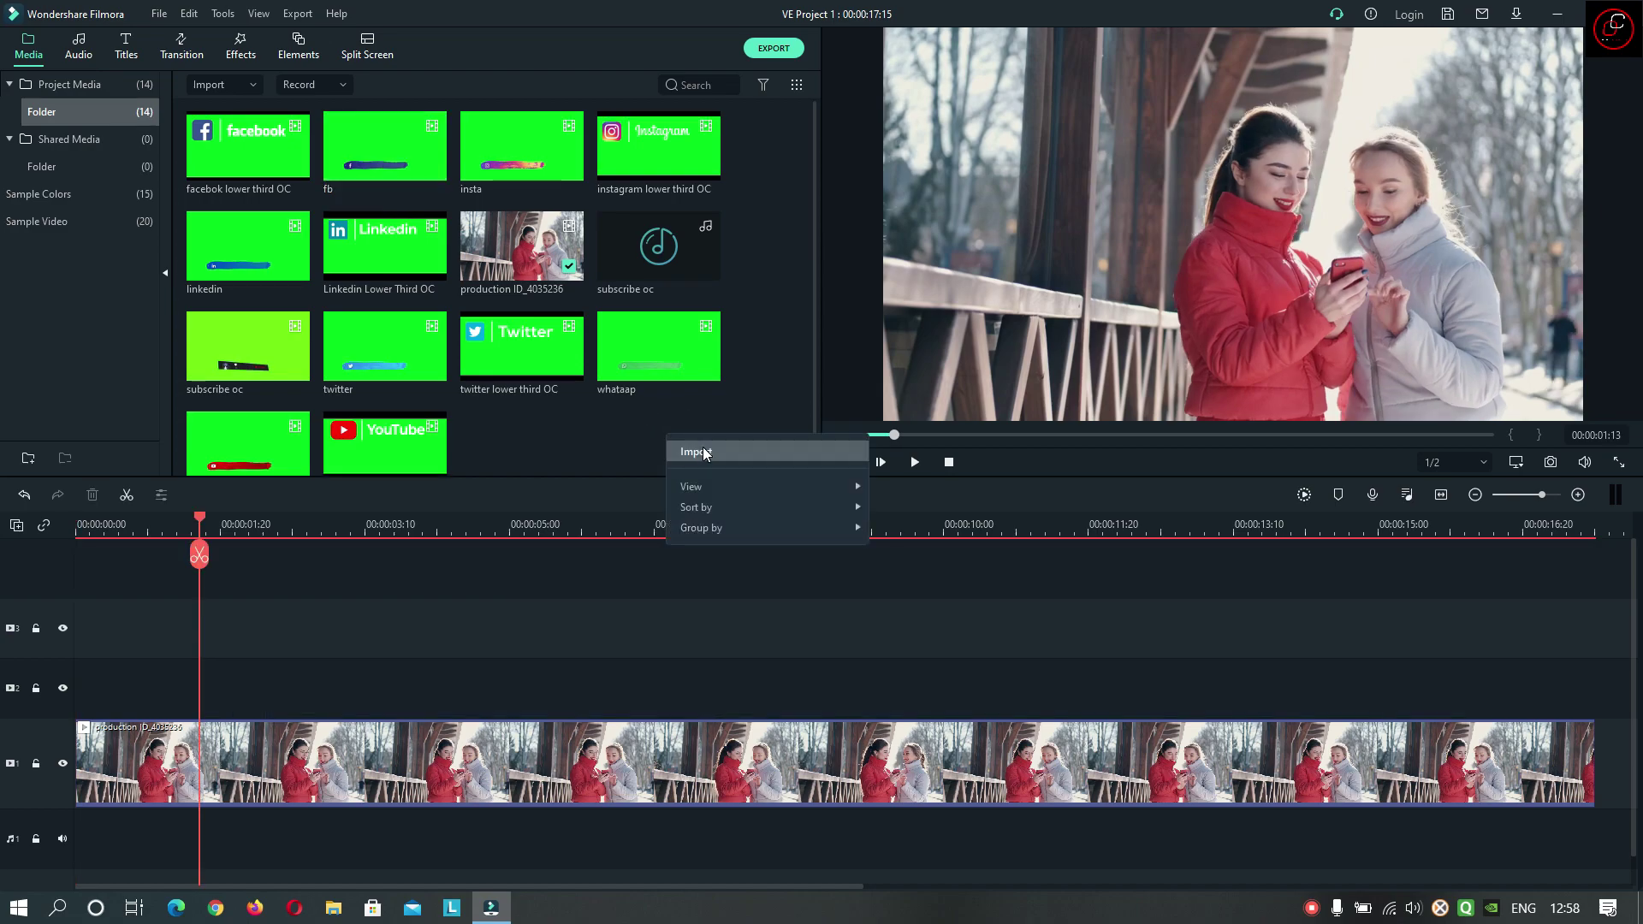
pyautogui.click(701, 451)
pyautogui.click(227, 62)
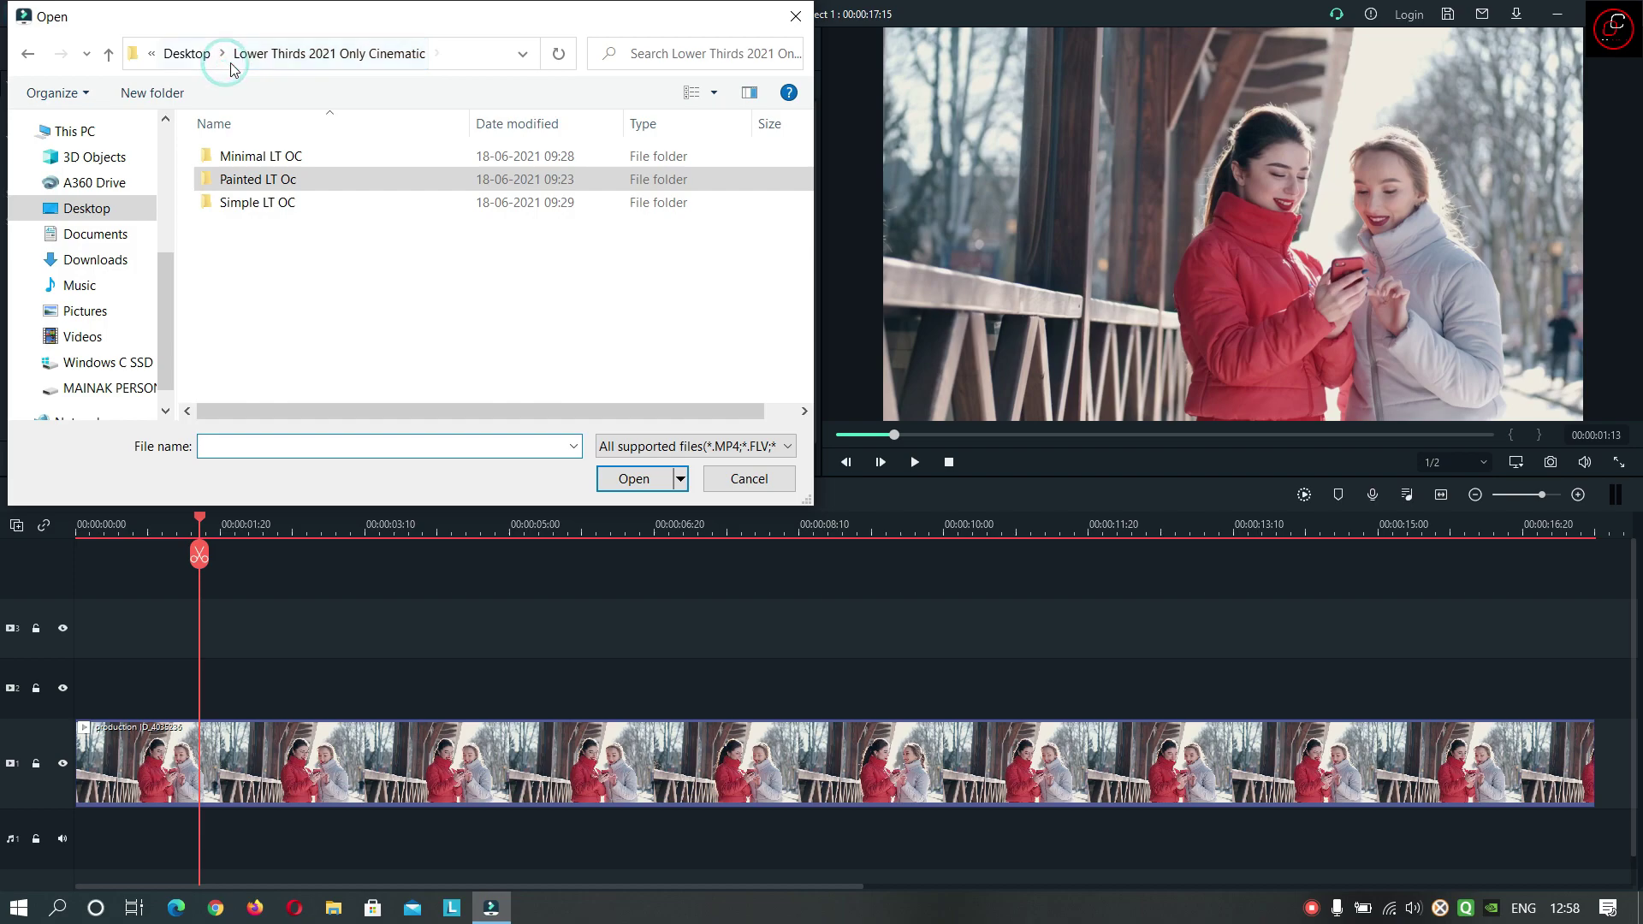
pyautogui.doubleClick(305, 155)
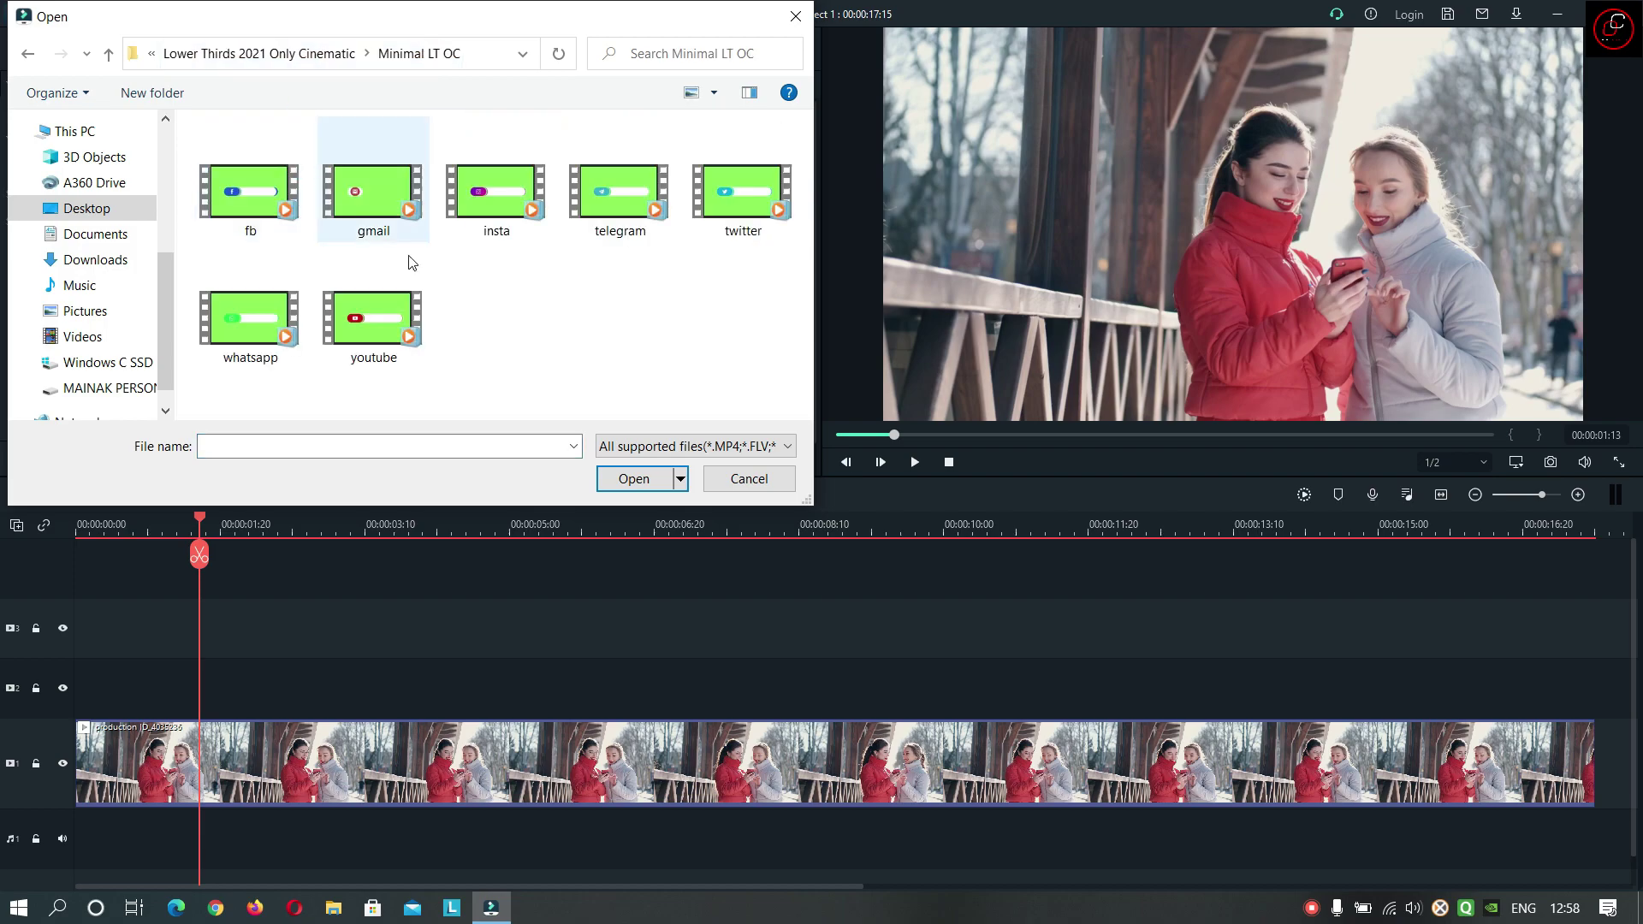
pyautogui.hotkey('ctrl', 'a')
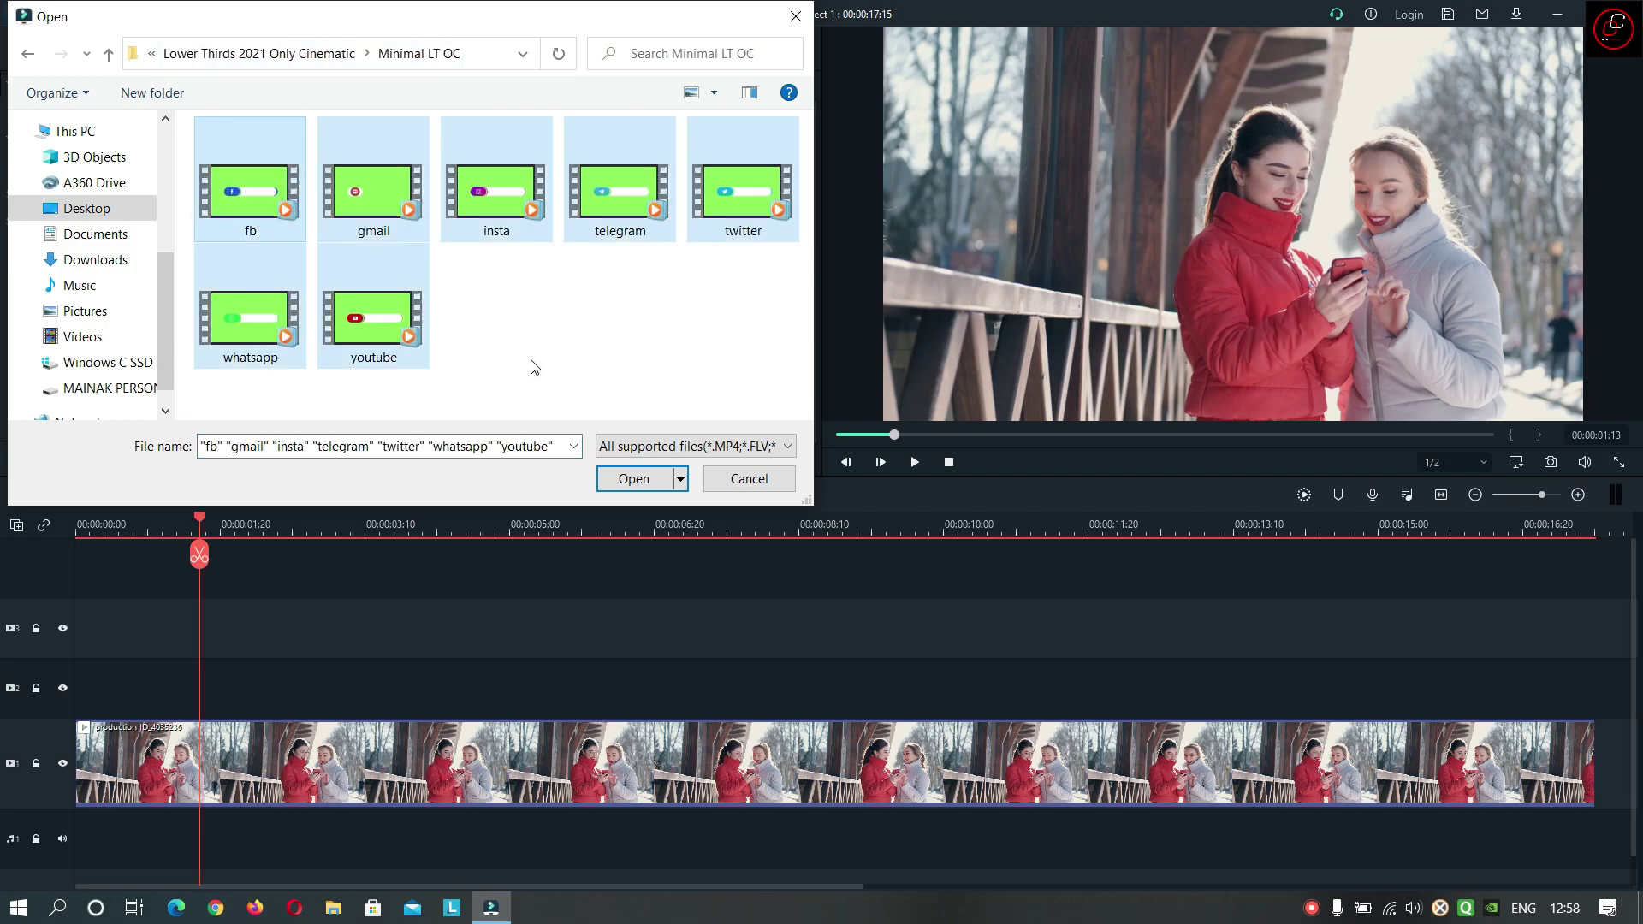
pyautogui.click(634, 479)
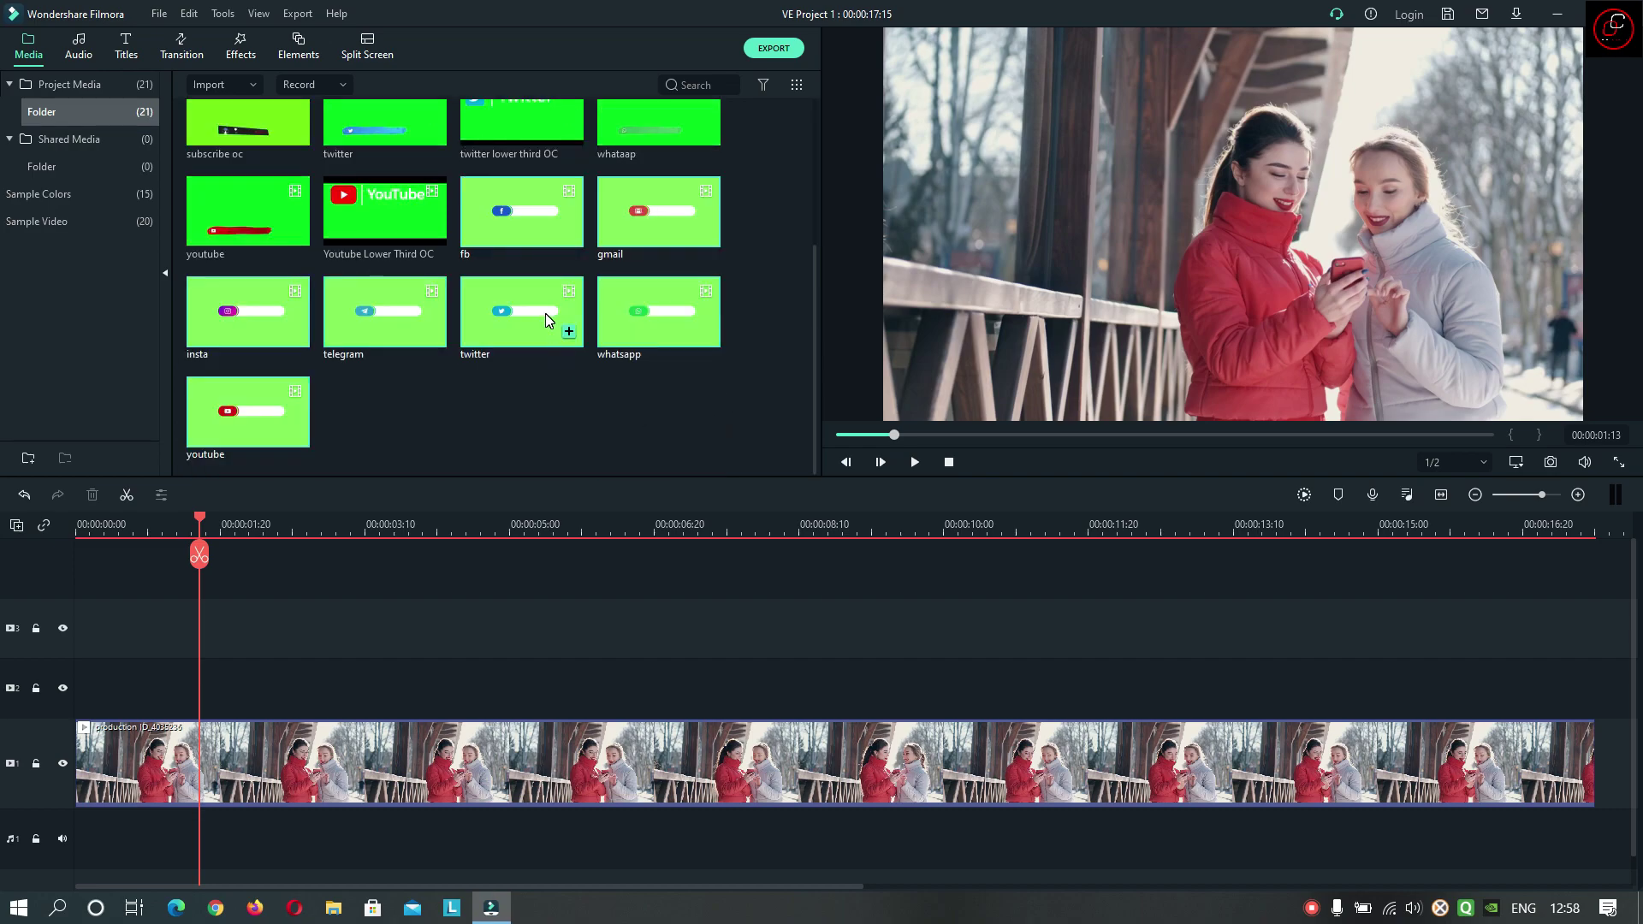
# Step: Preview the imported minimal lower thirds: fb, gmail, insta, telegram, twitter, whatsapp and youtube
pyautogui.doubleClick(520, 206)
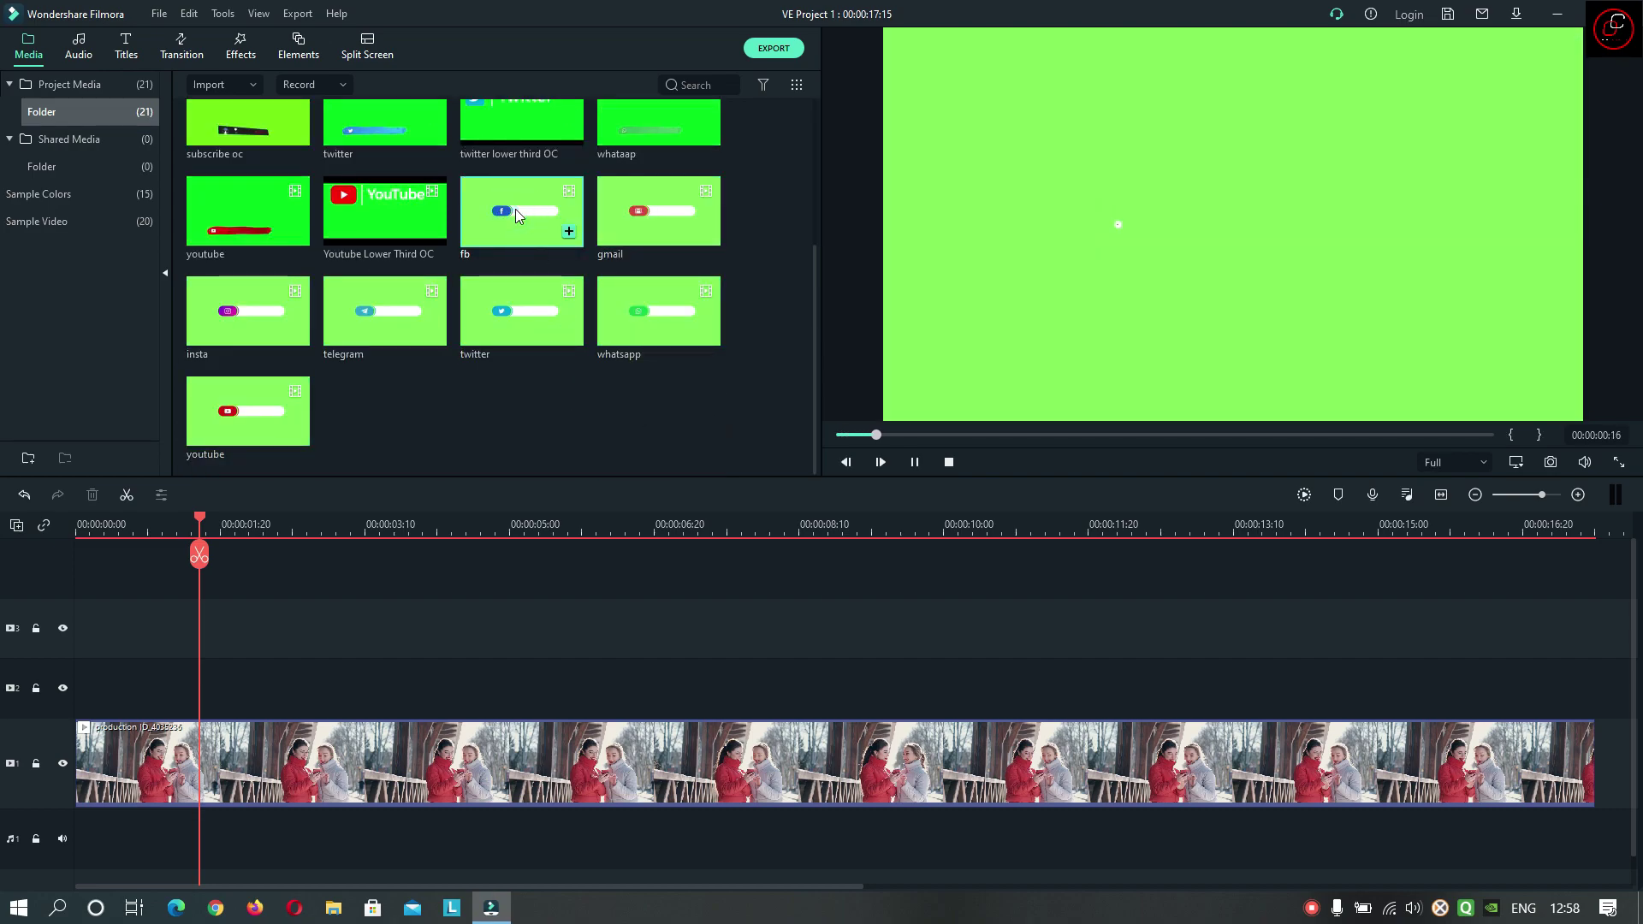
pyautogui.click(643, 229)
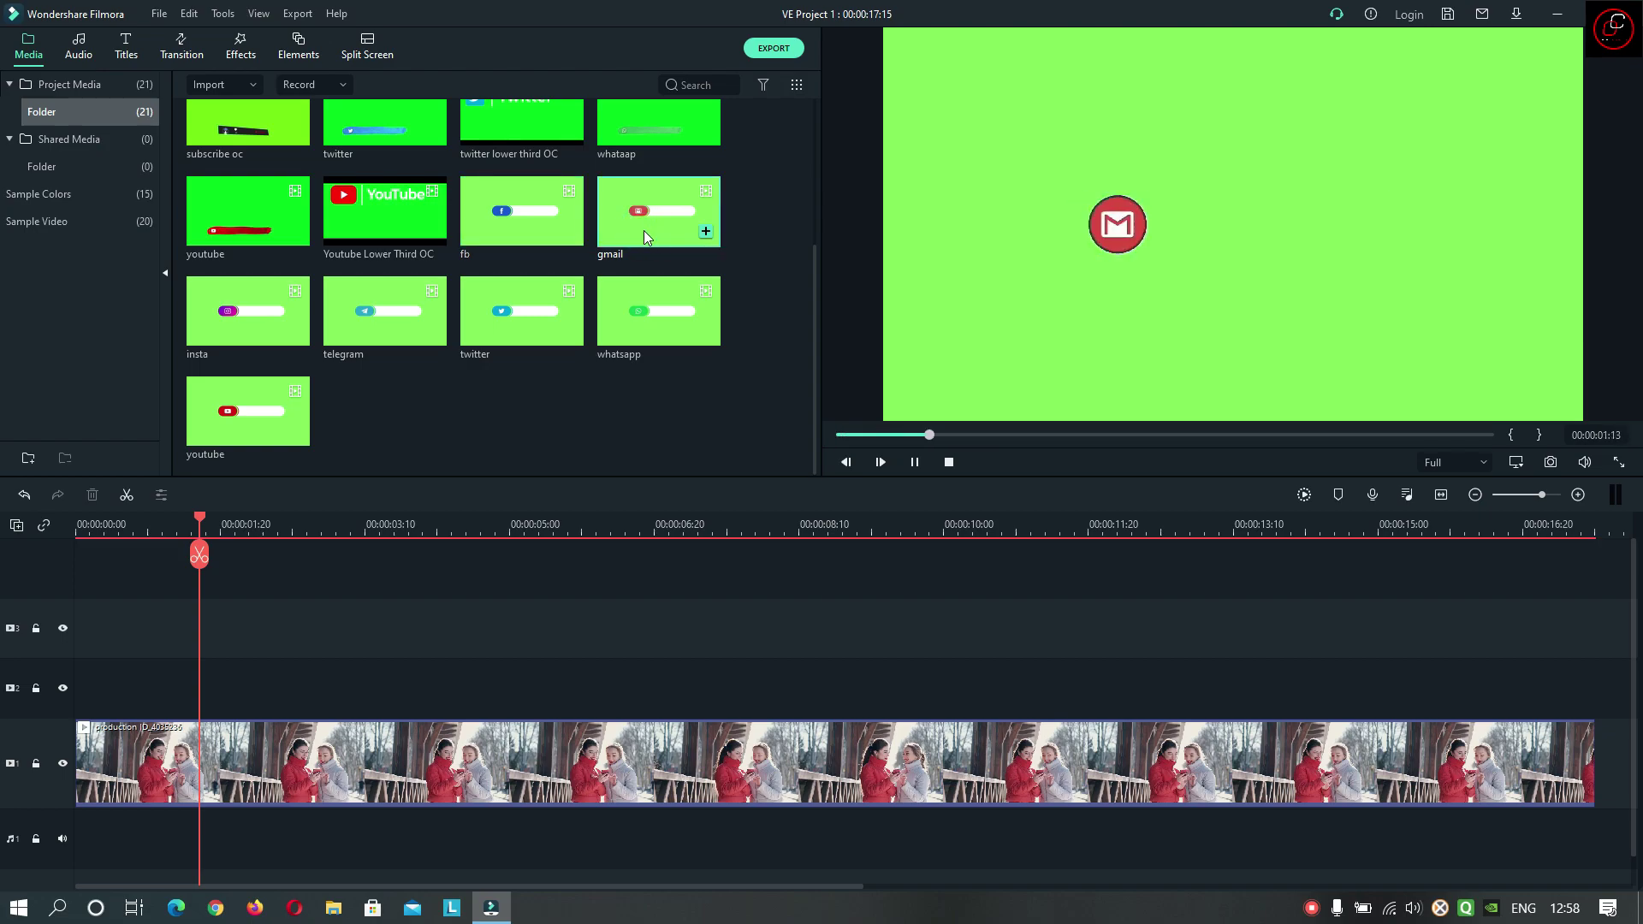
pyautogui.doubleClick(255, 310)
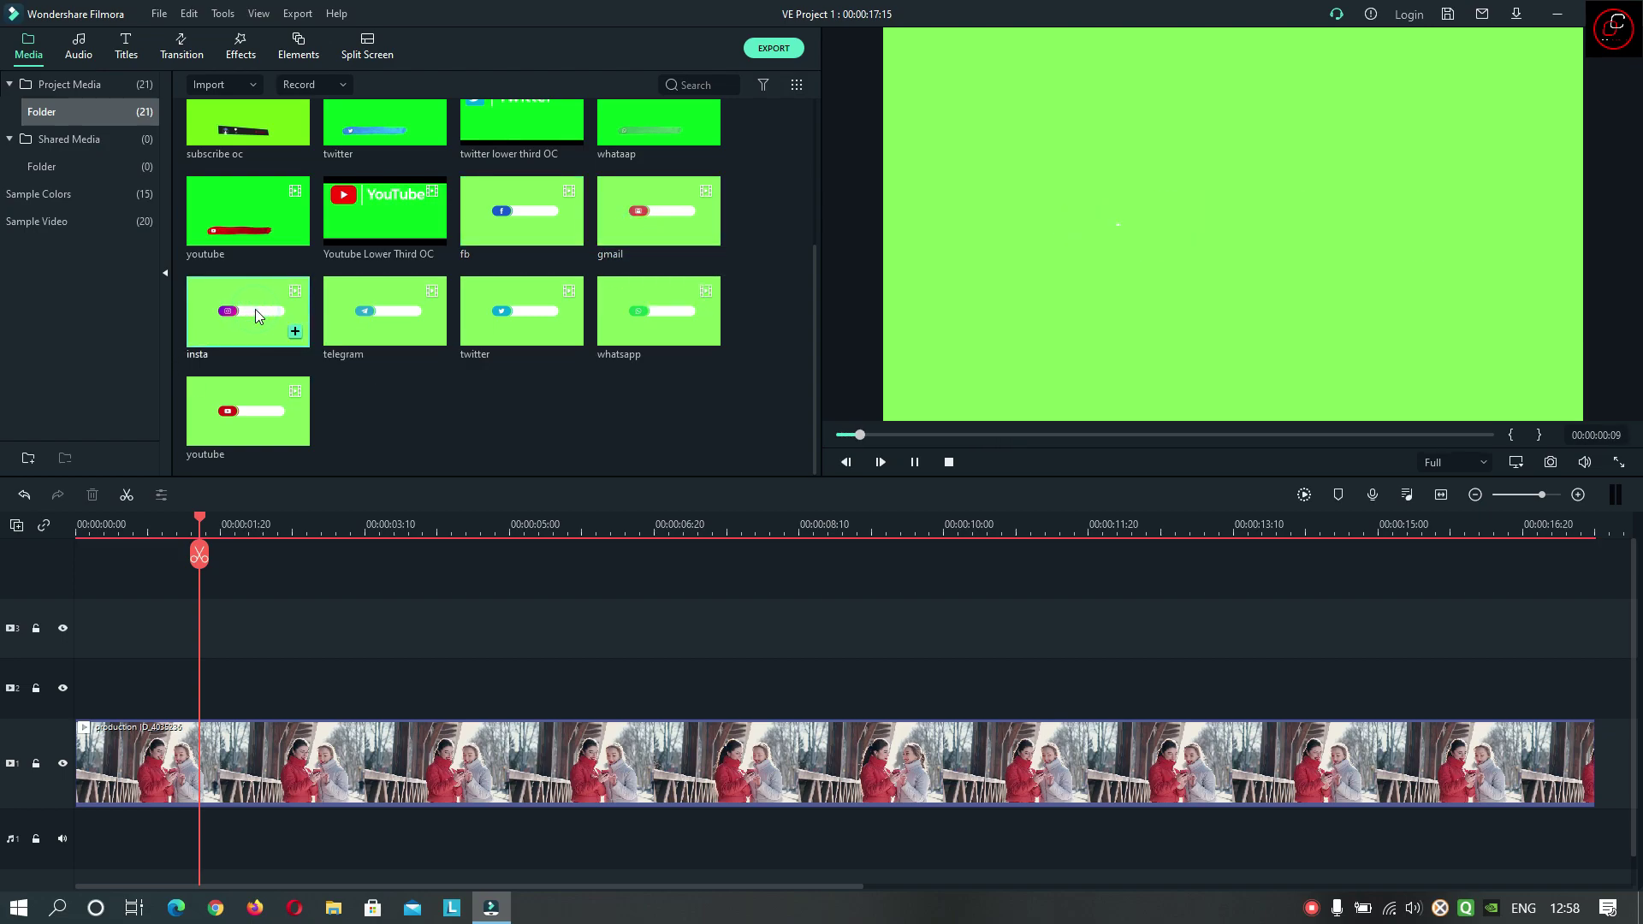
pyautogui.doubleClick(360, 313)
pyautogui.doubleClick(511, 321)
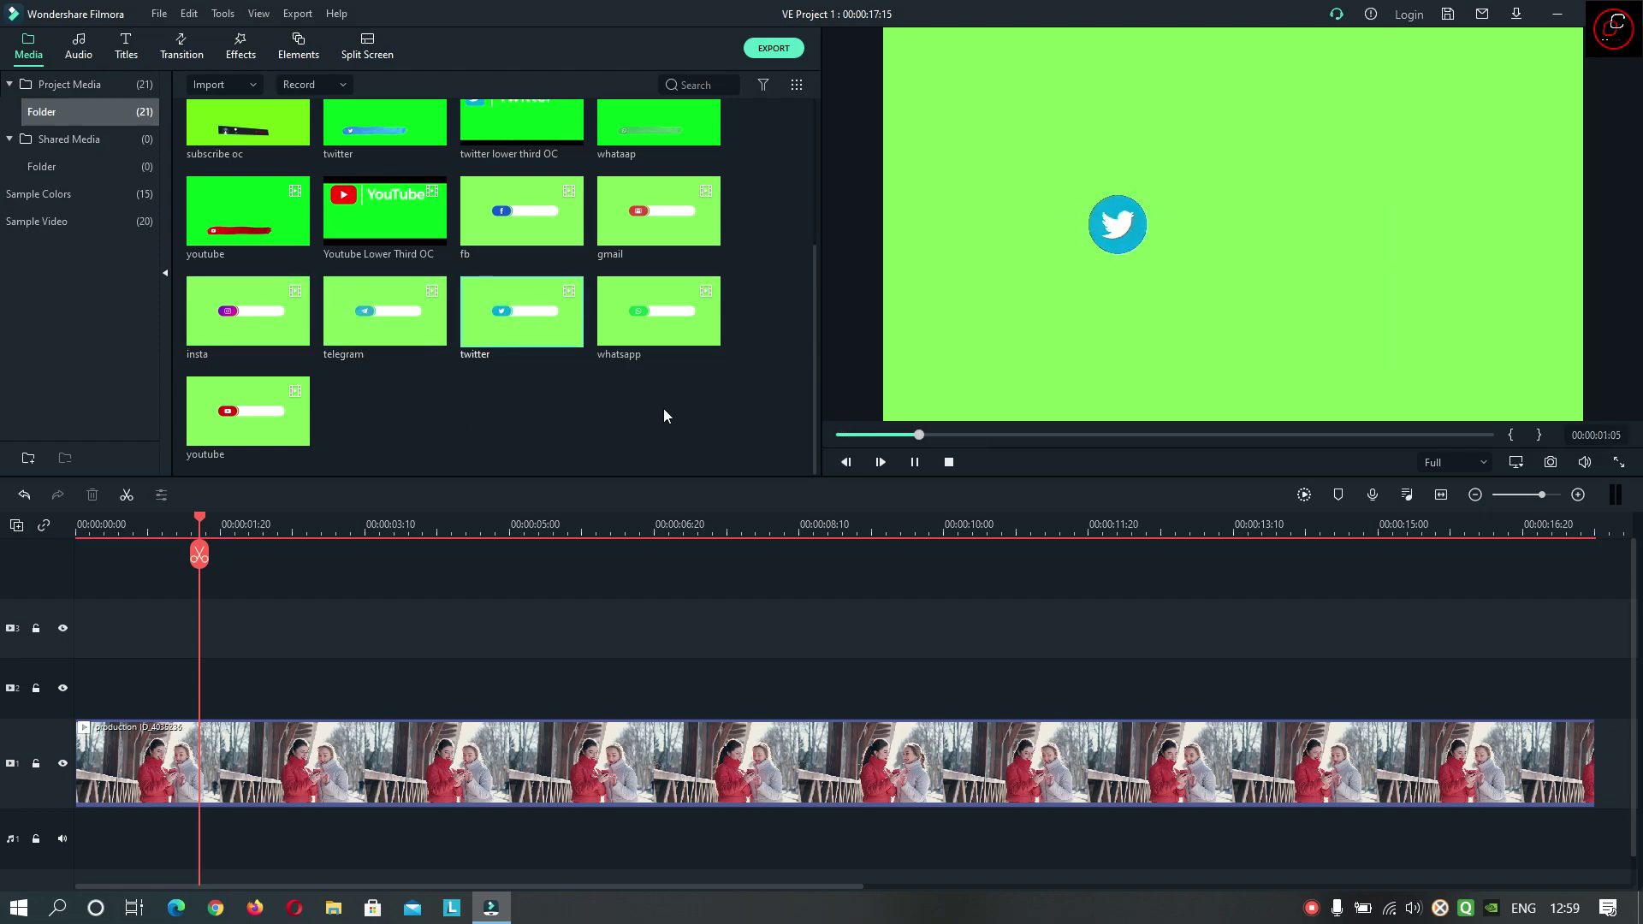
pyautogui.doubleClick(656, 325)
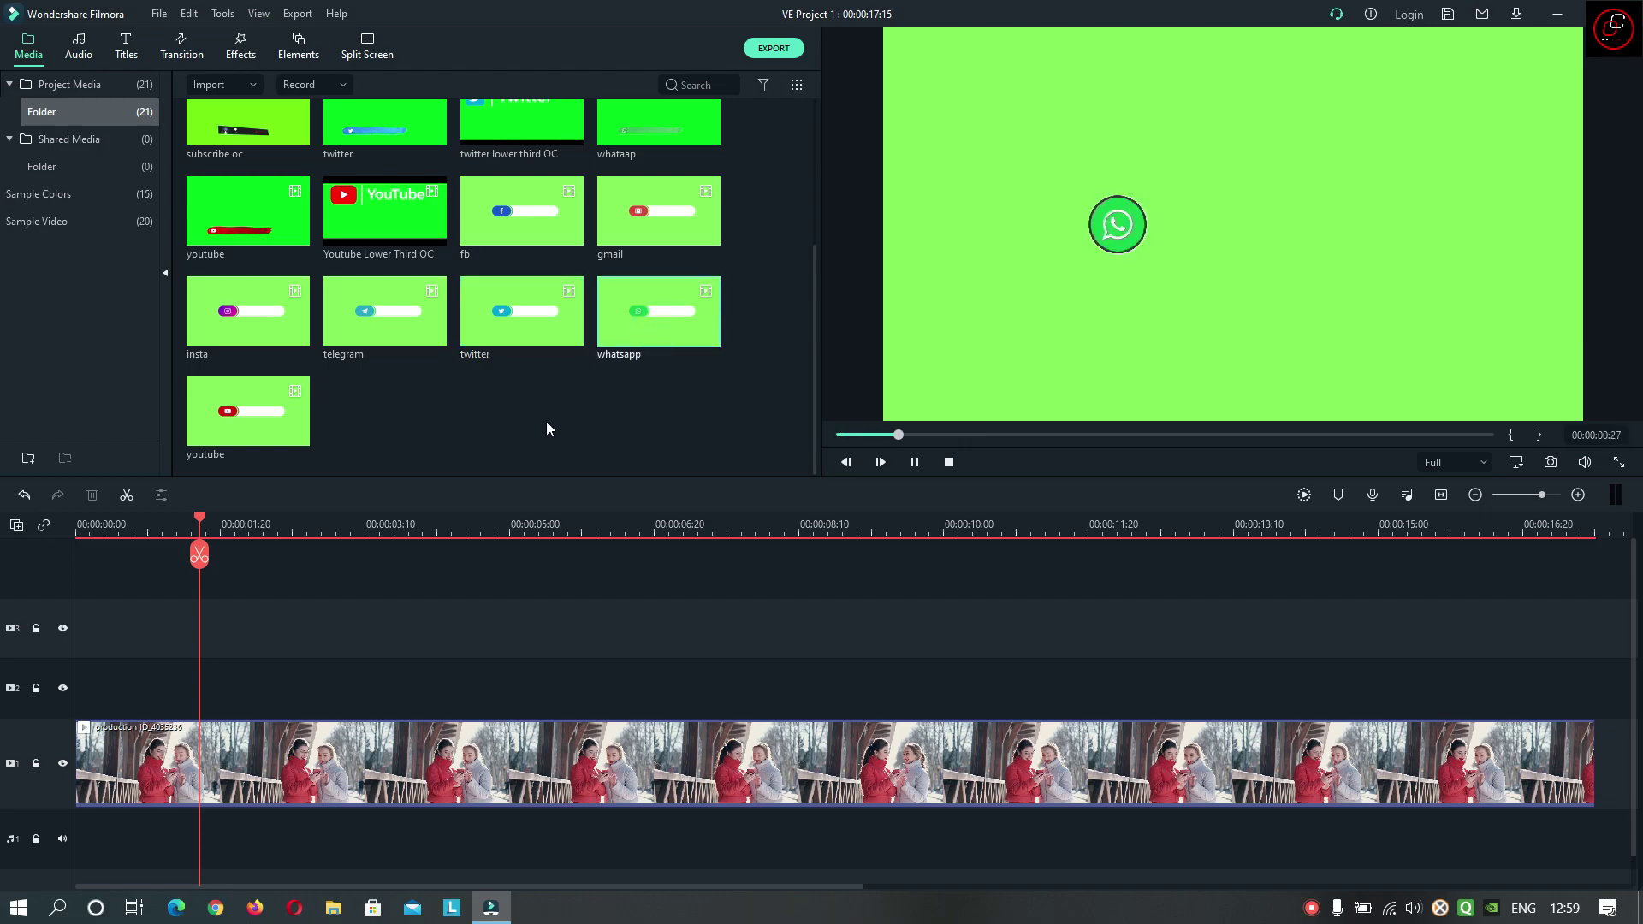
pyautogui.doubleClick(263, 406)
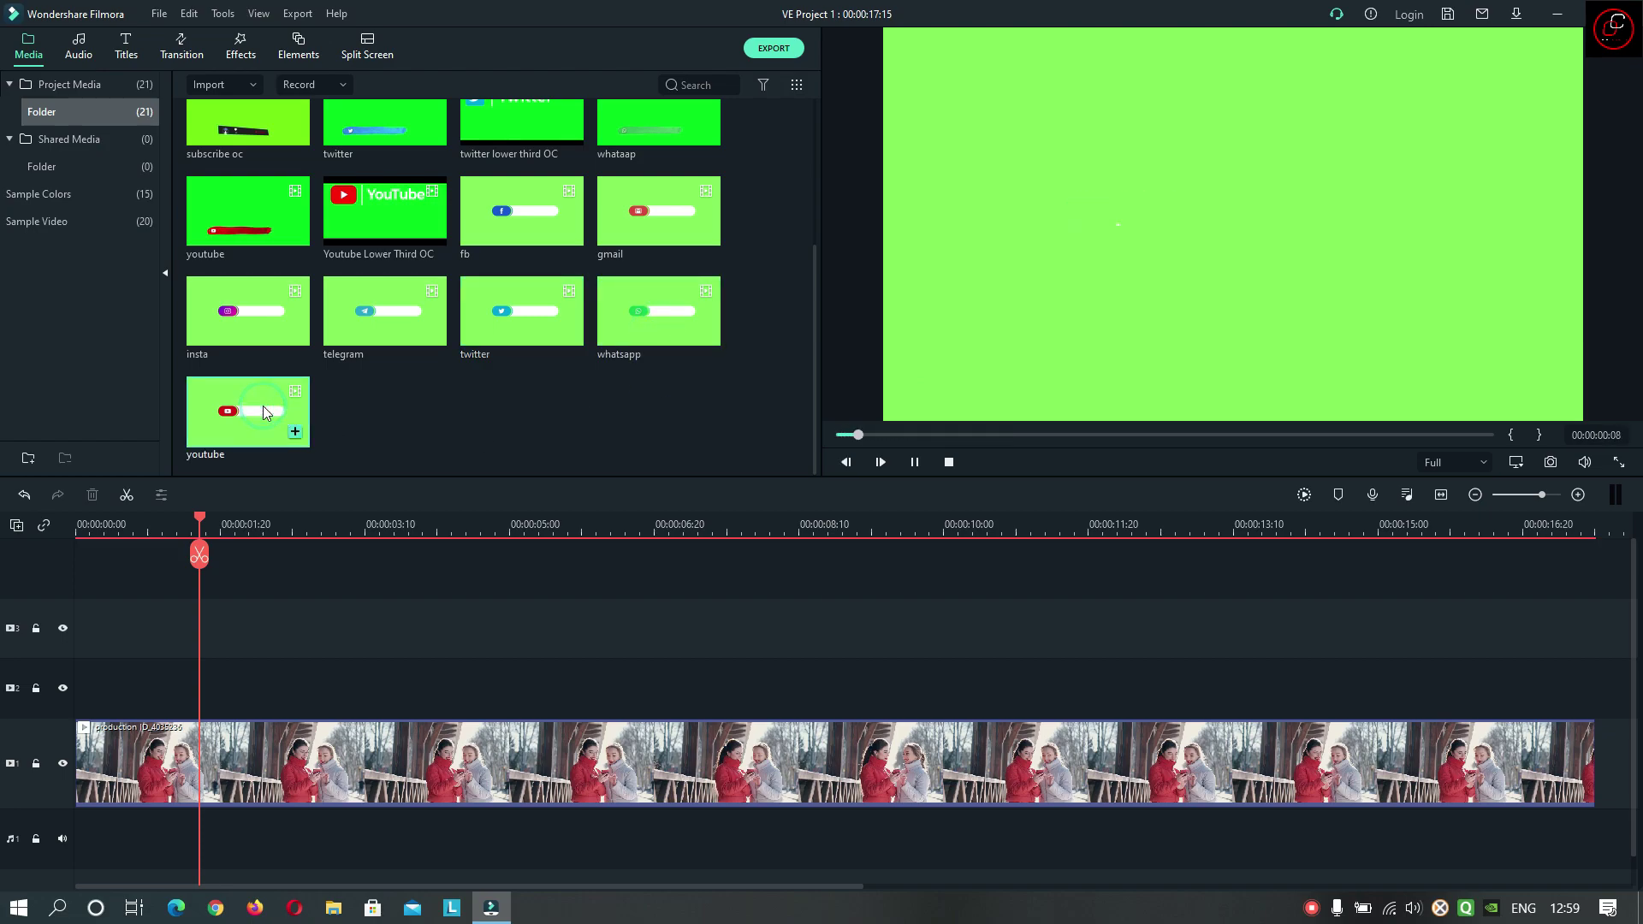
pyautogui.click(573, 439)
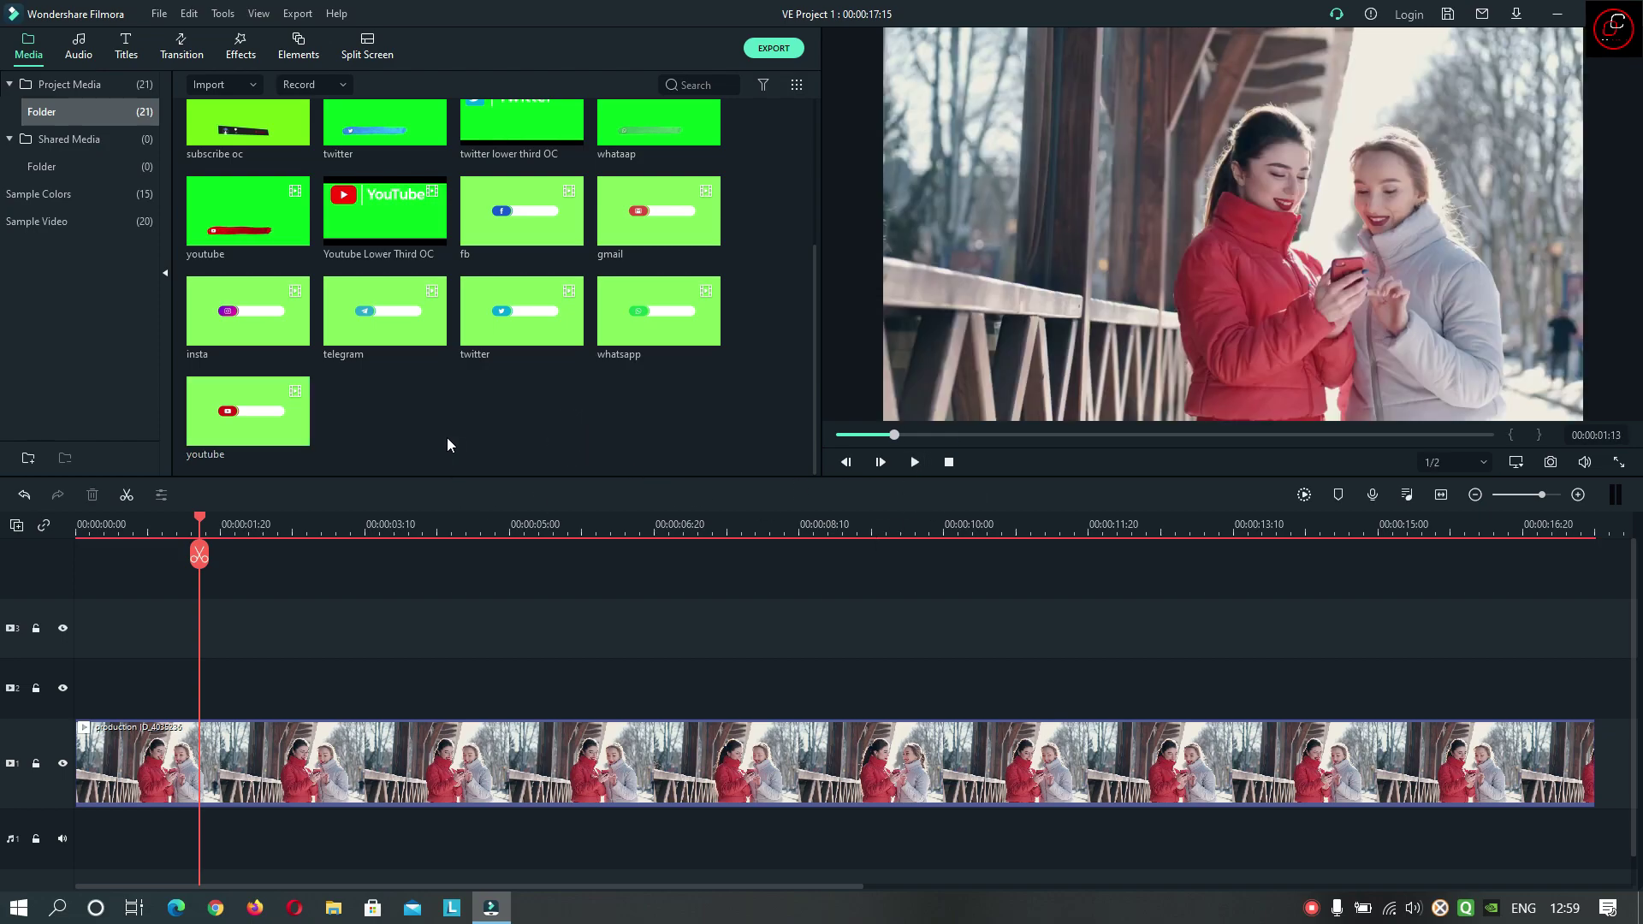
# Step: Place the minimal insta clip on the track above the footage at 00:00:01:13 and enable its Chroma Key with offset 4
pyautogui.doubleClick(258, 315)
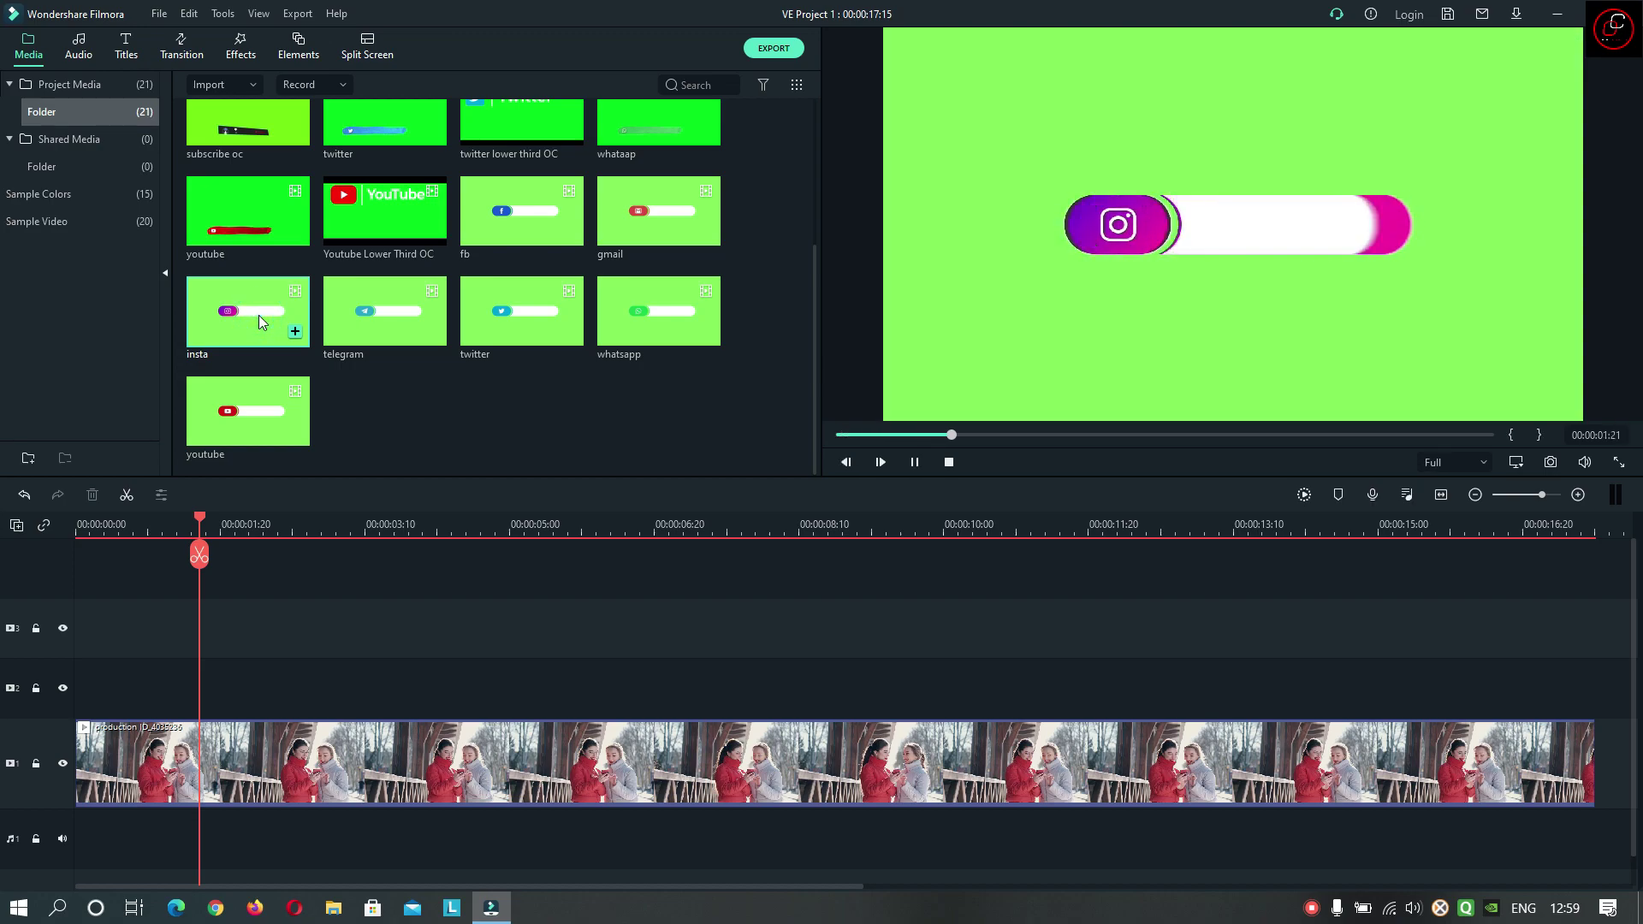
pyautogui.moveTo(260, 318); pyautogui.dragTo(209, 686)
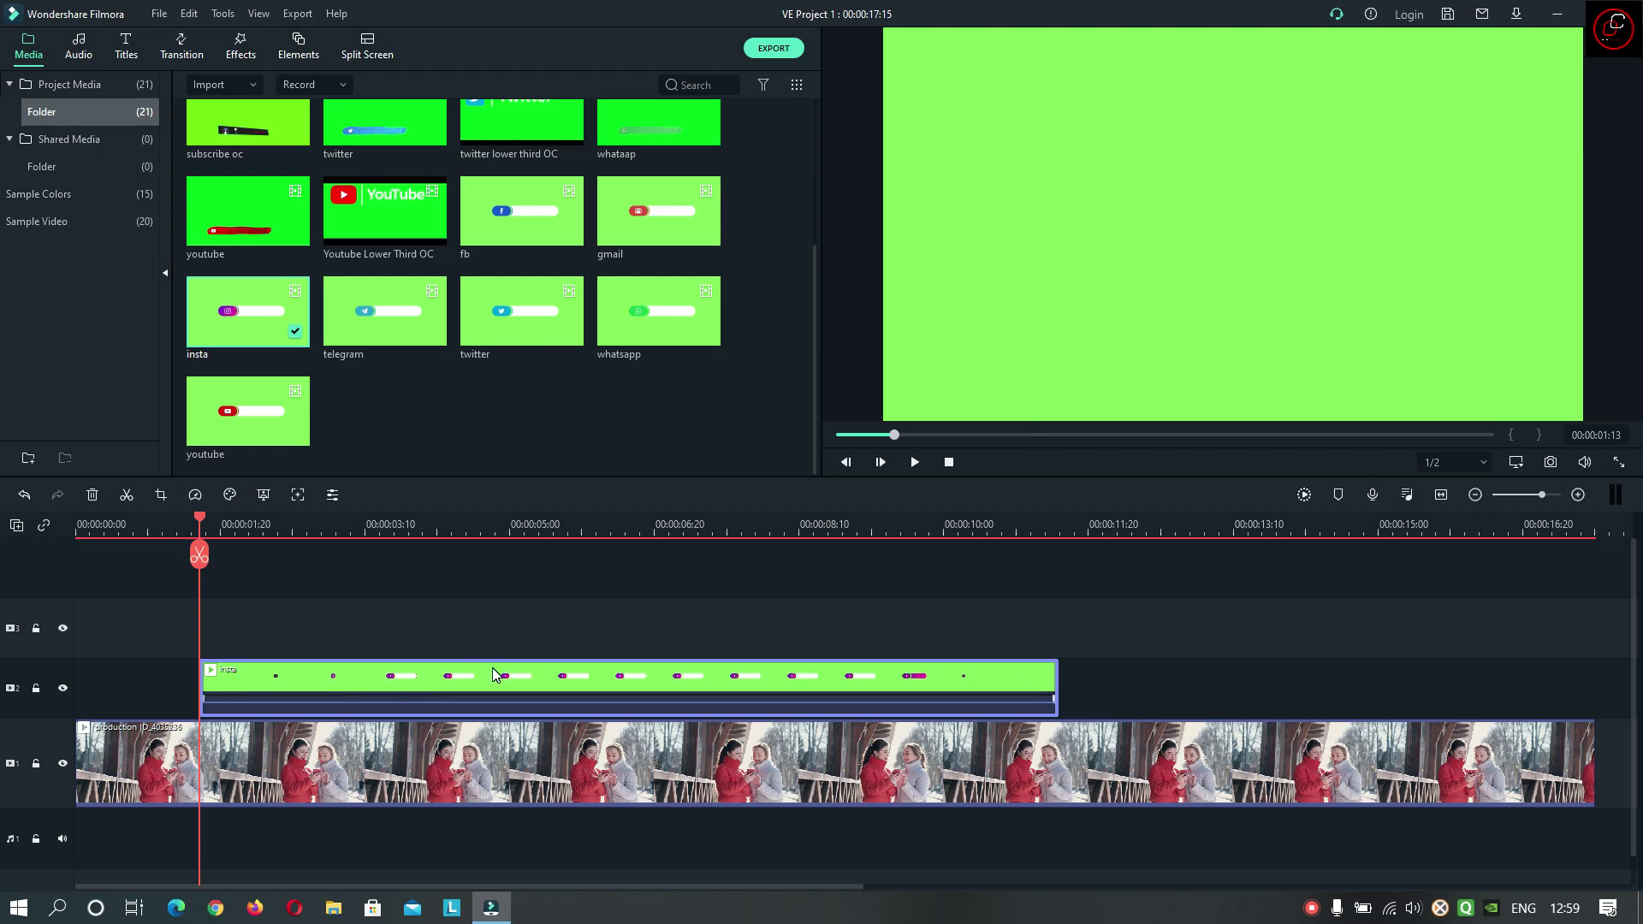
pyautogui.doubleClick(579, 680)
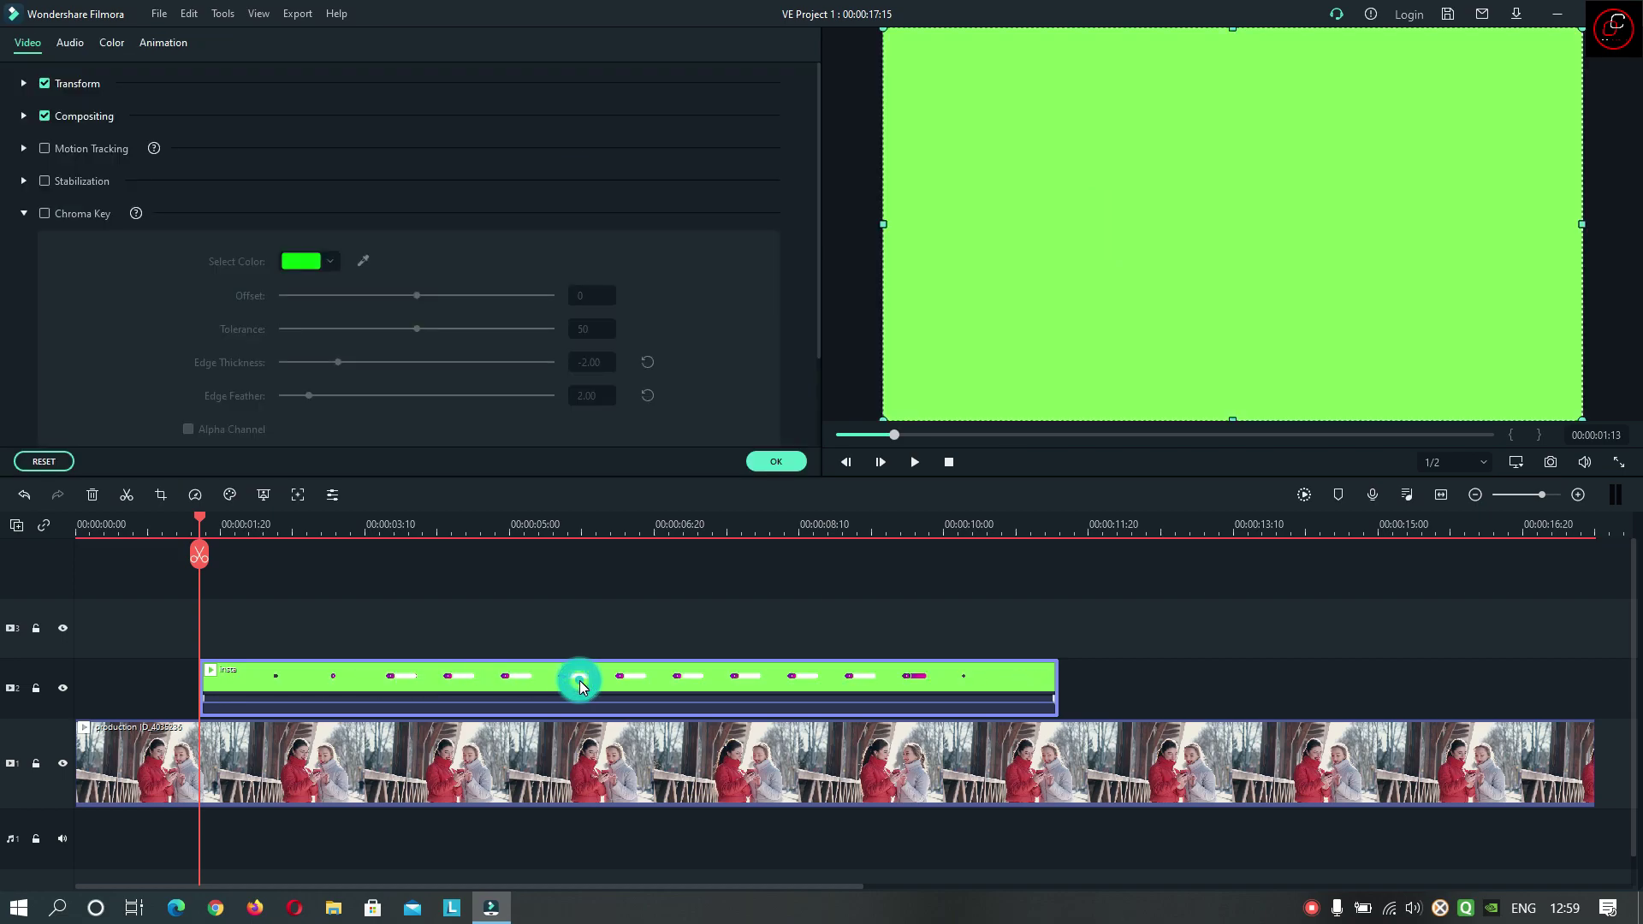
pyautogui.click(45, 214)
pyautogui.click(587, 294)
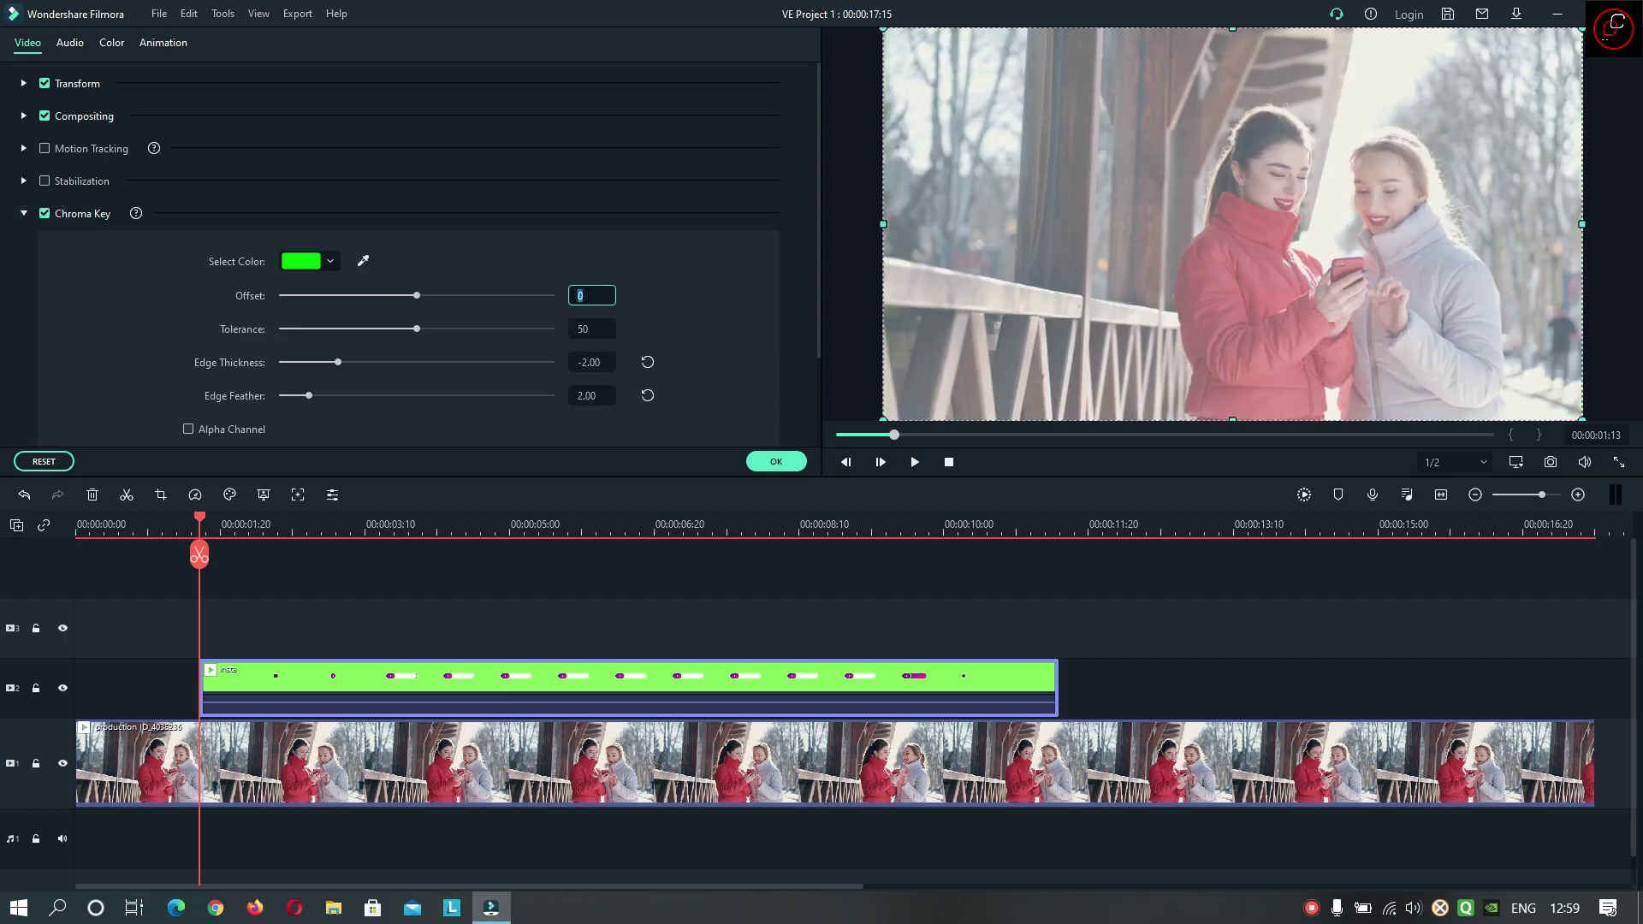
pyautogui.press('Return')
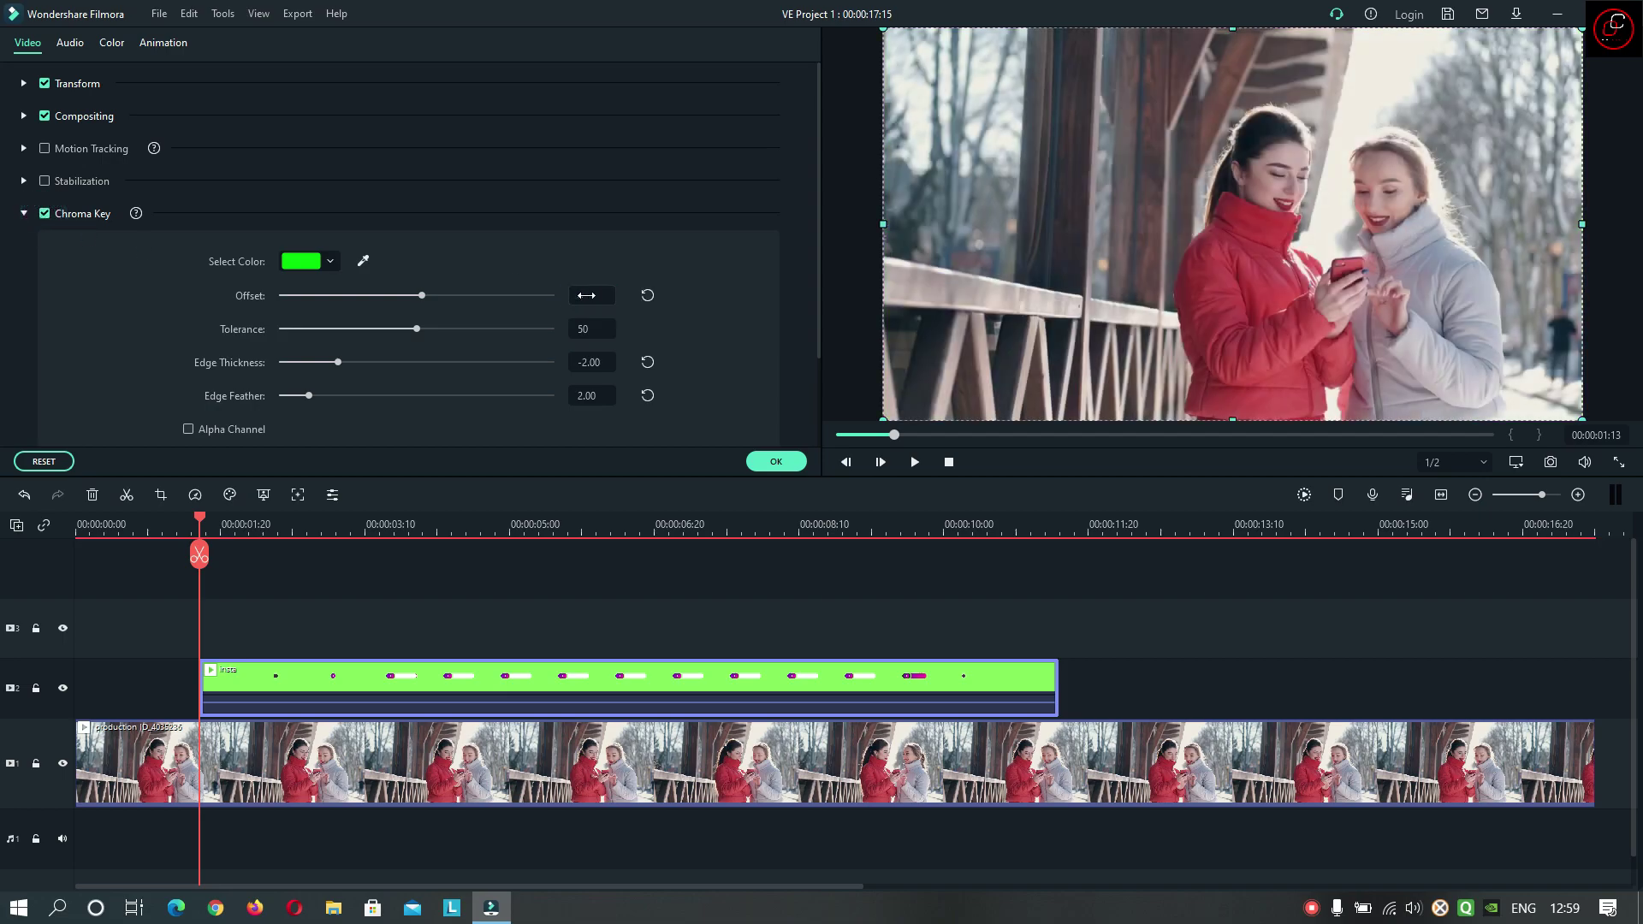
# Step: Play up to the fully shown Instagram lower third, shrink it to about half size and place it in the video's lower-left area
pyautogui.click(948, 462)
pyautogui.click(915, 462)
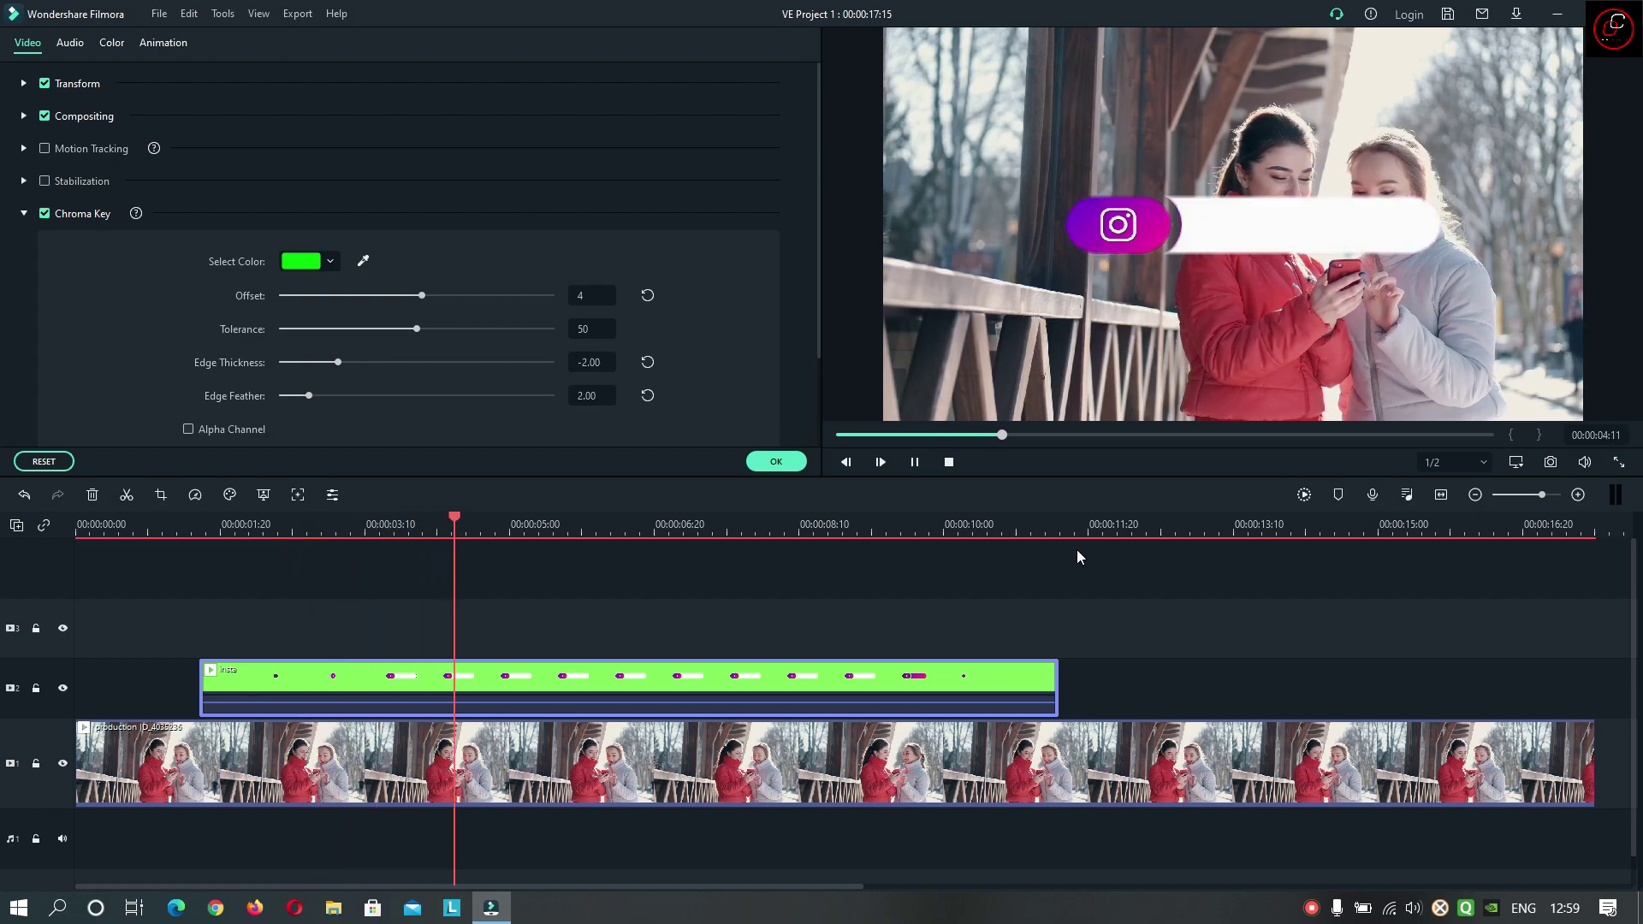
pyautogui.click(915, 462)
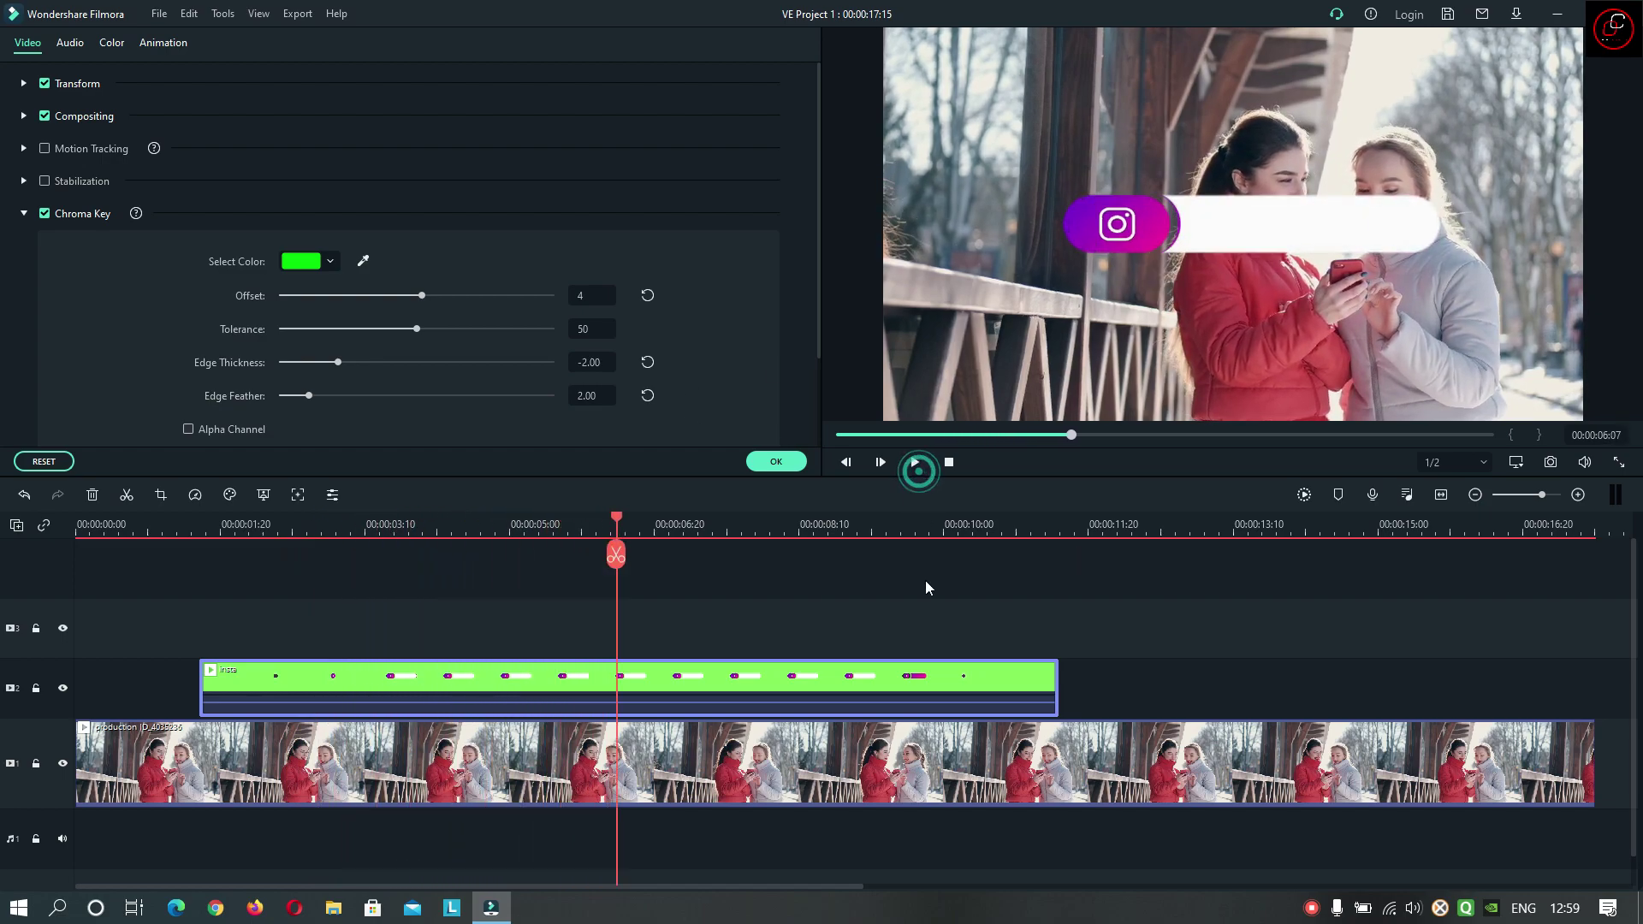
pyautogui.click(893, 684)
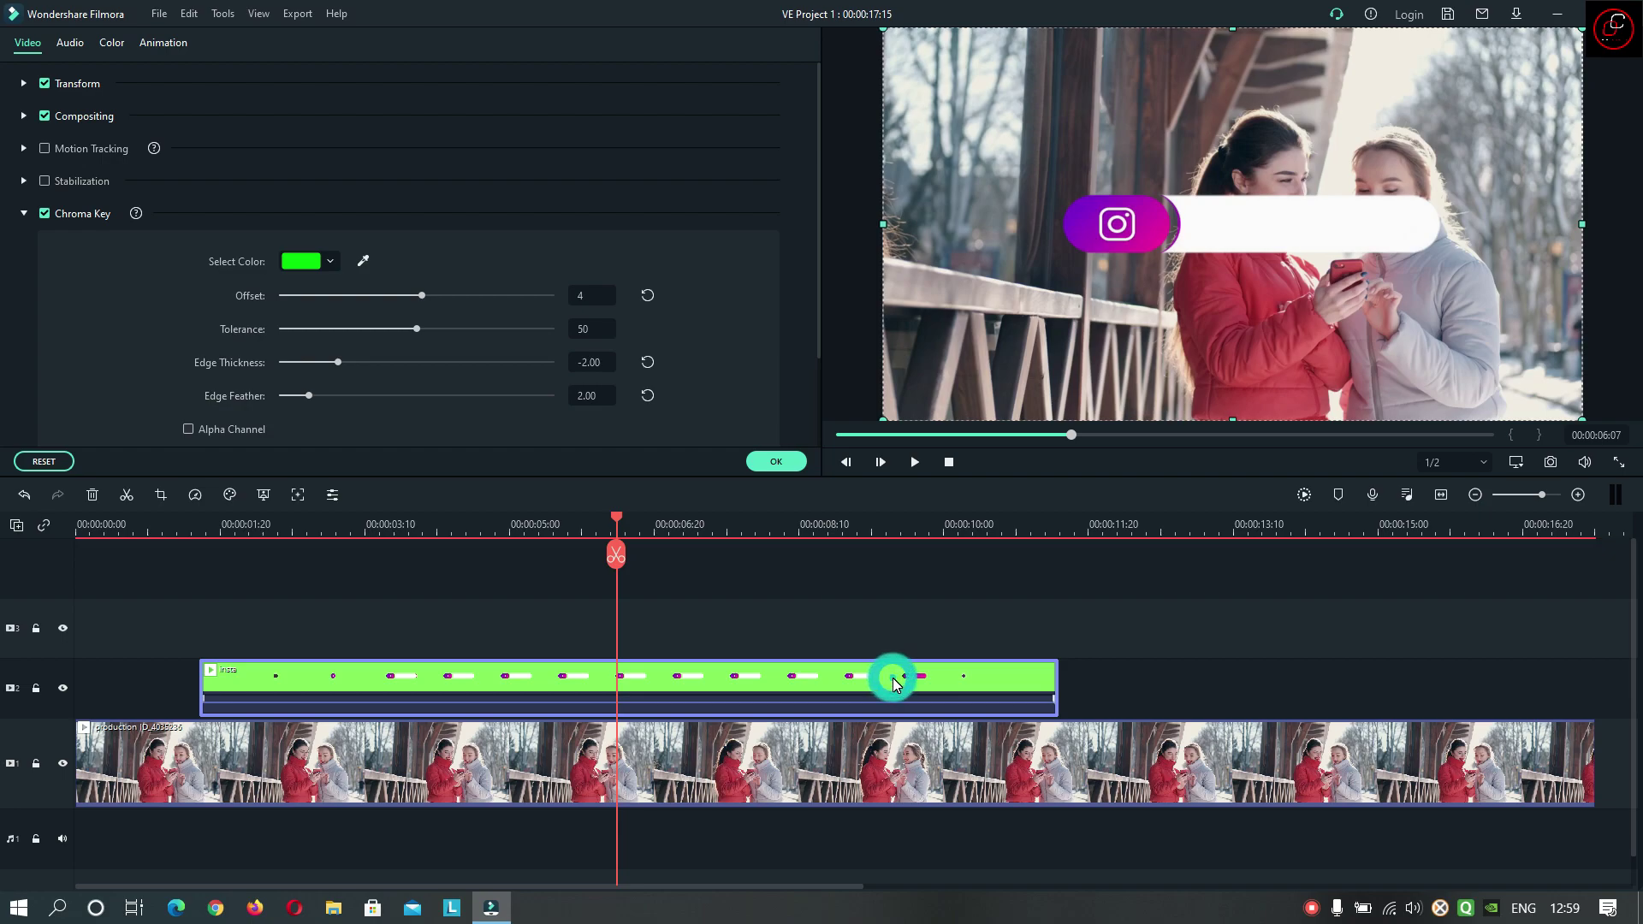
pyautogui.click(1215, 213)
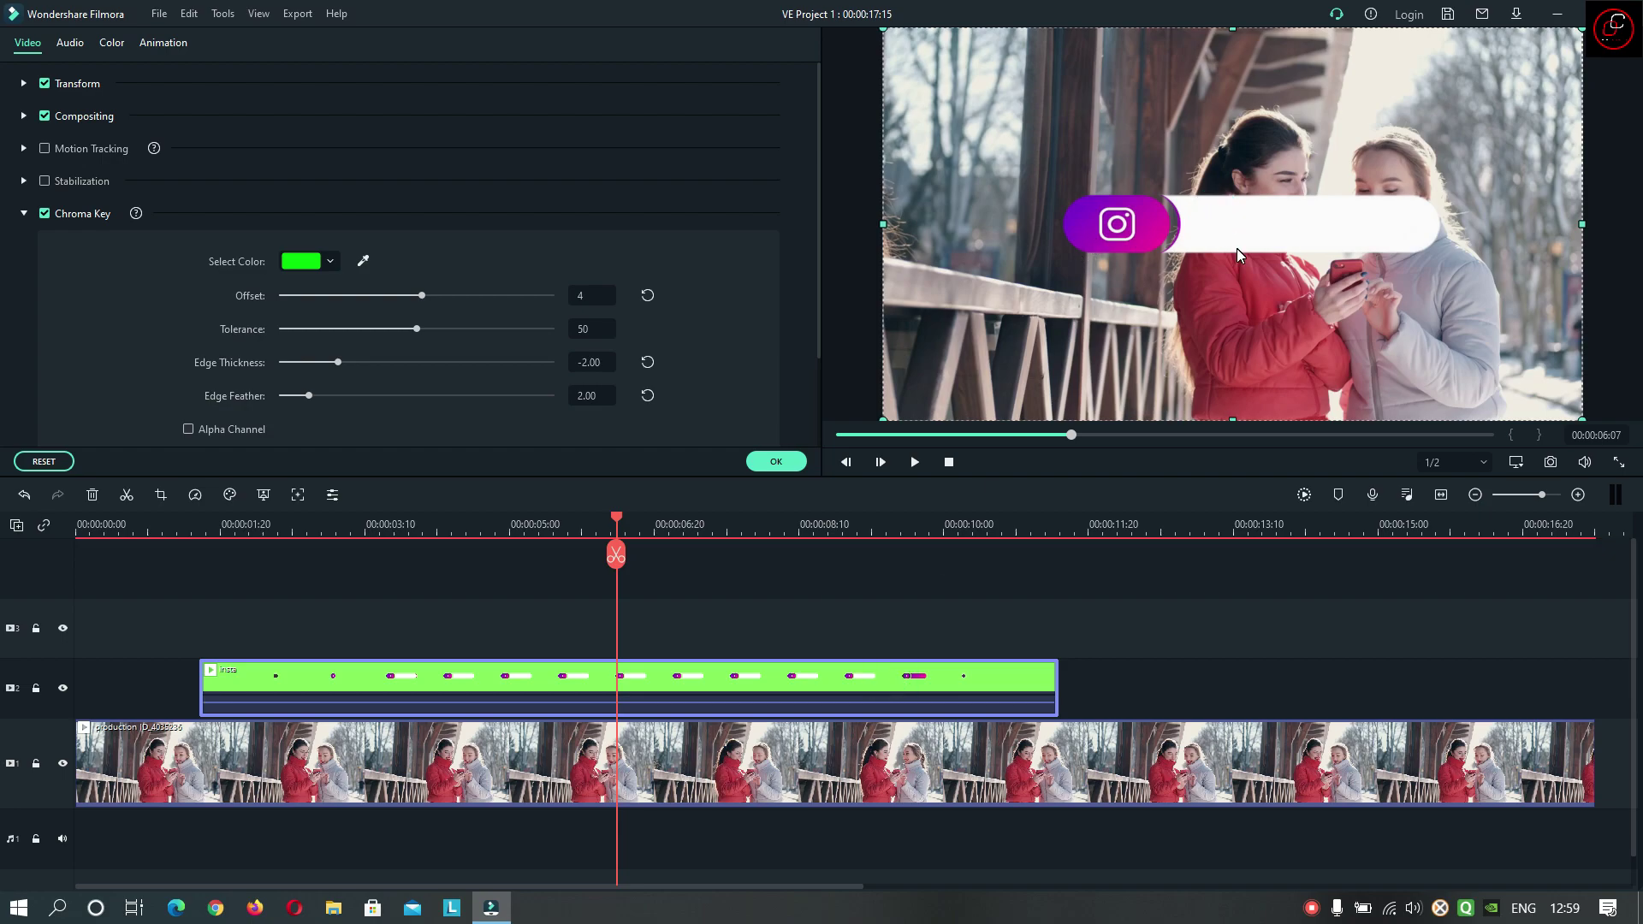
pyautogui.moveTo(881, 31); pyautogui.dragTo(1185, 364)
pyautogui.moveTo(1404, 310); pyautogui.dragTo(1059, 332)
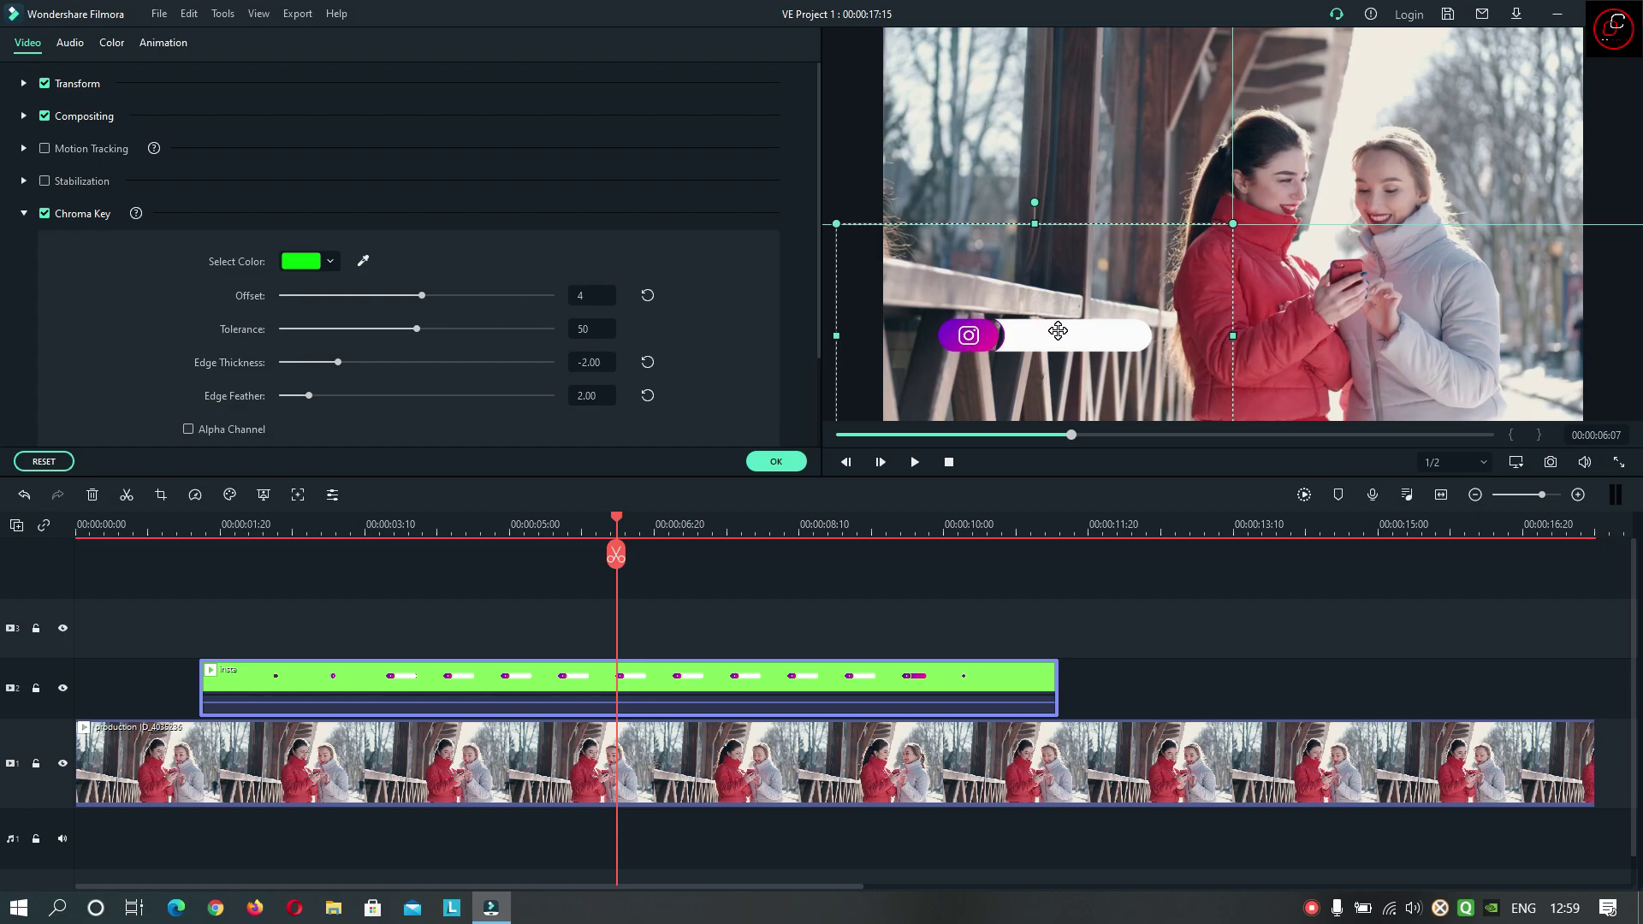
pyautogui.moveTo(1058, 331); pyautogui.dragTo(1059, 332)
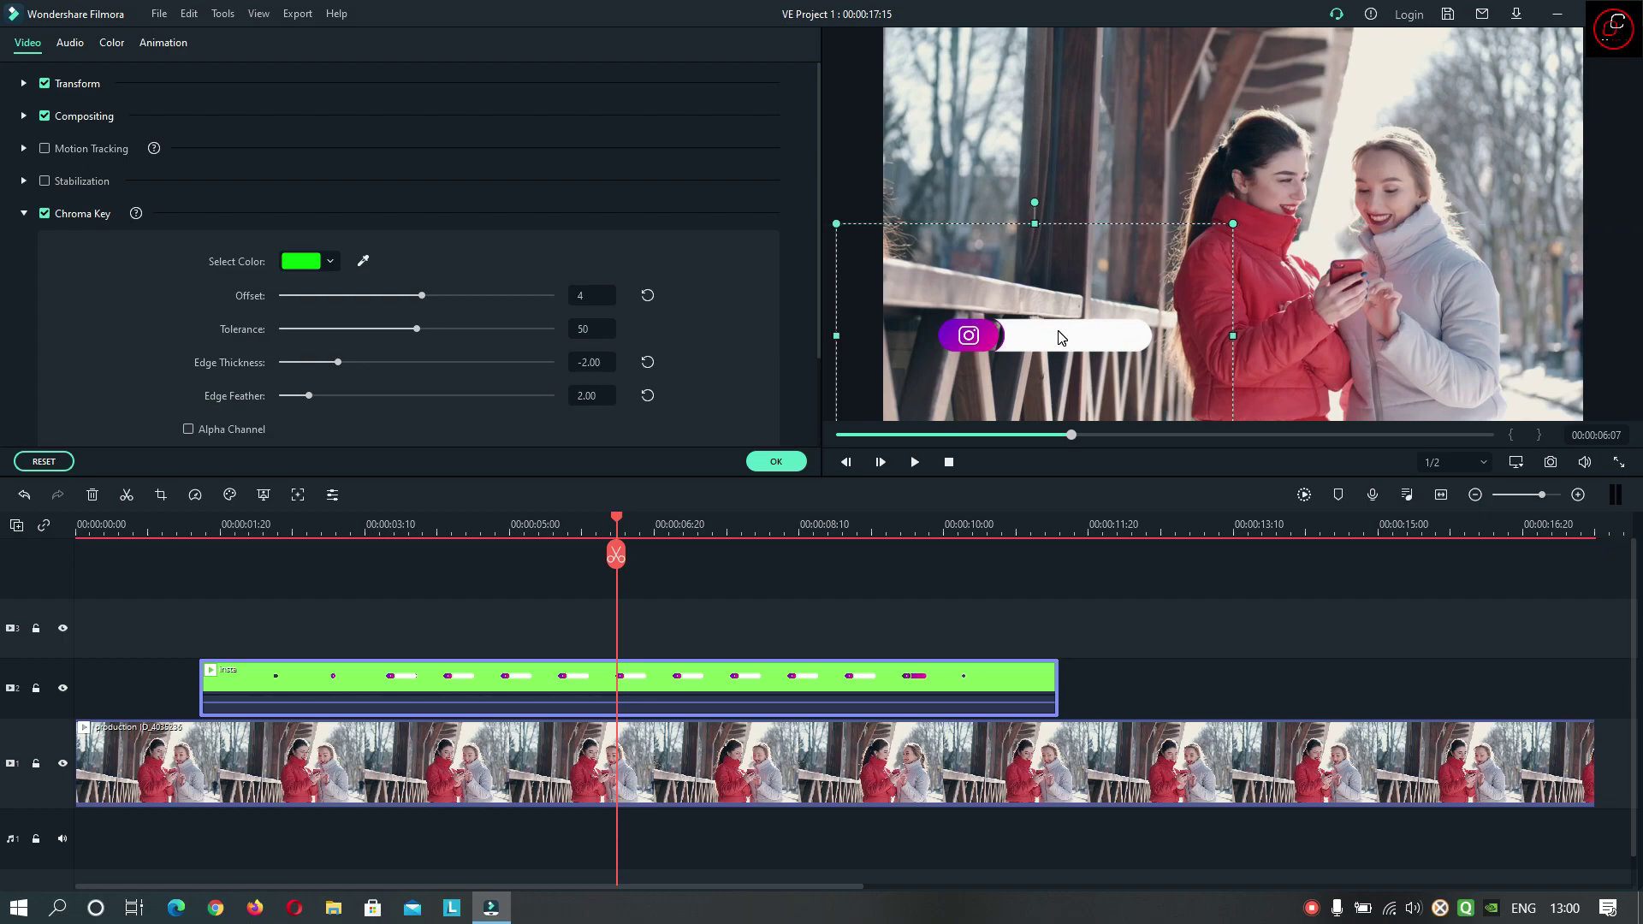
pyautogui.click(776, 461)
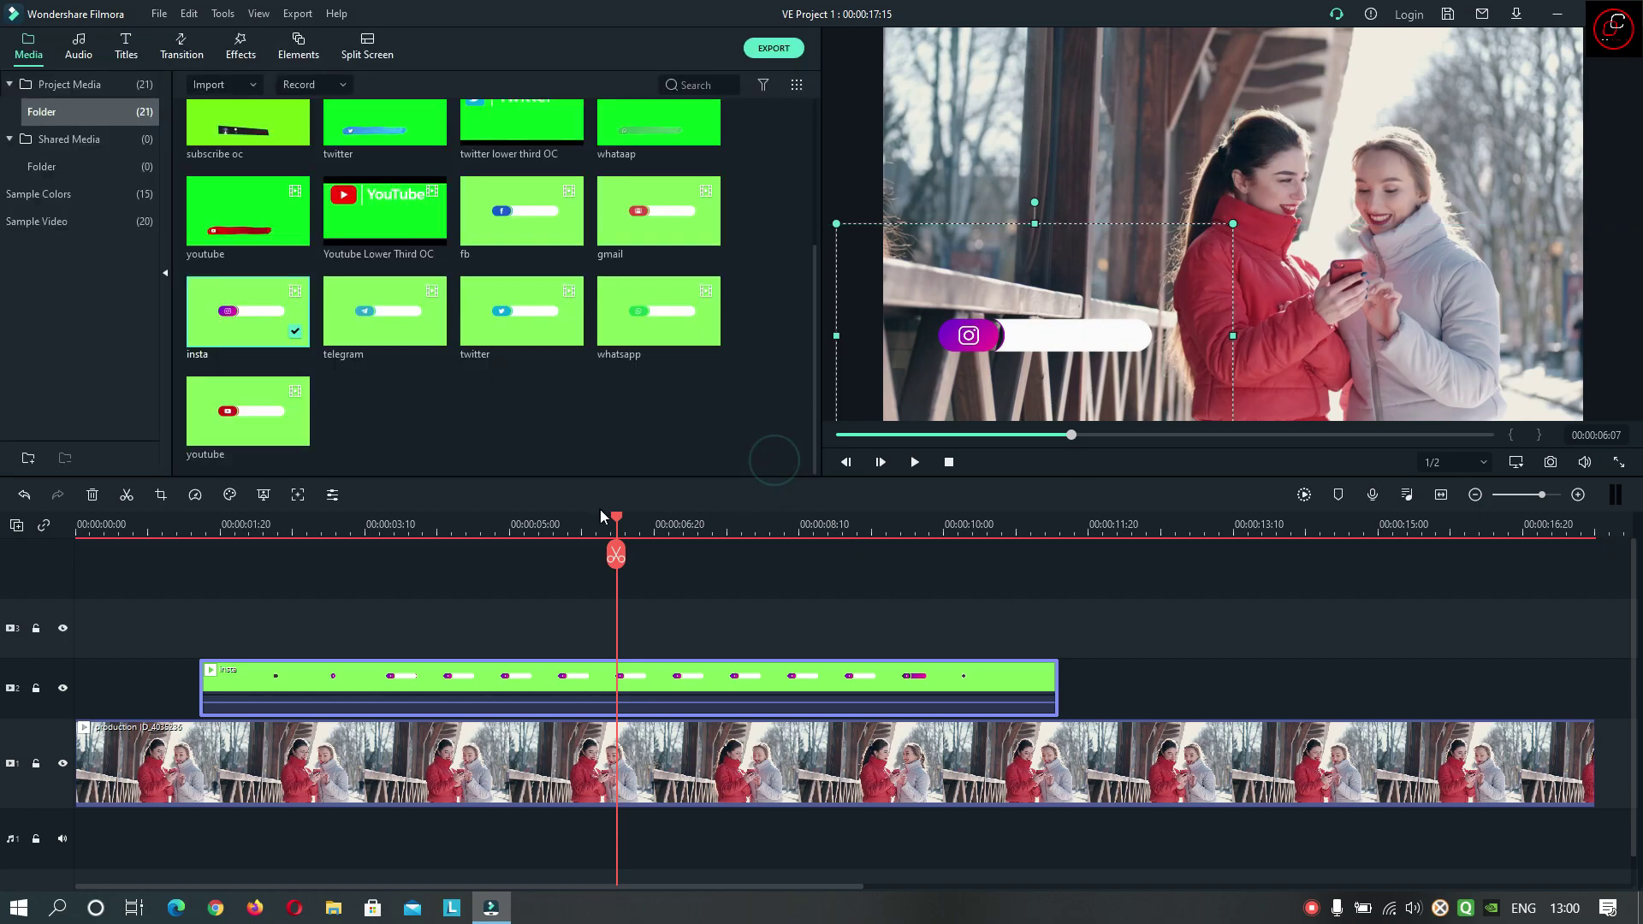
# Step: Play to where the Instagram bar is fully open and add the Title 29 preset above it at 00:00:03:21
pyautogui.moveTo(616, 517); pyautogui.dragTo(238, 529)
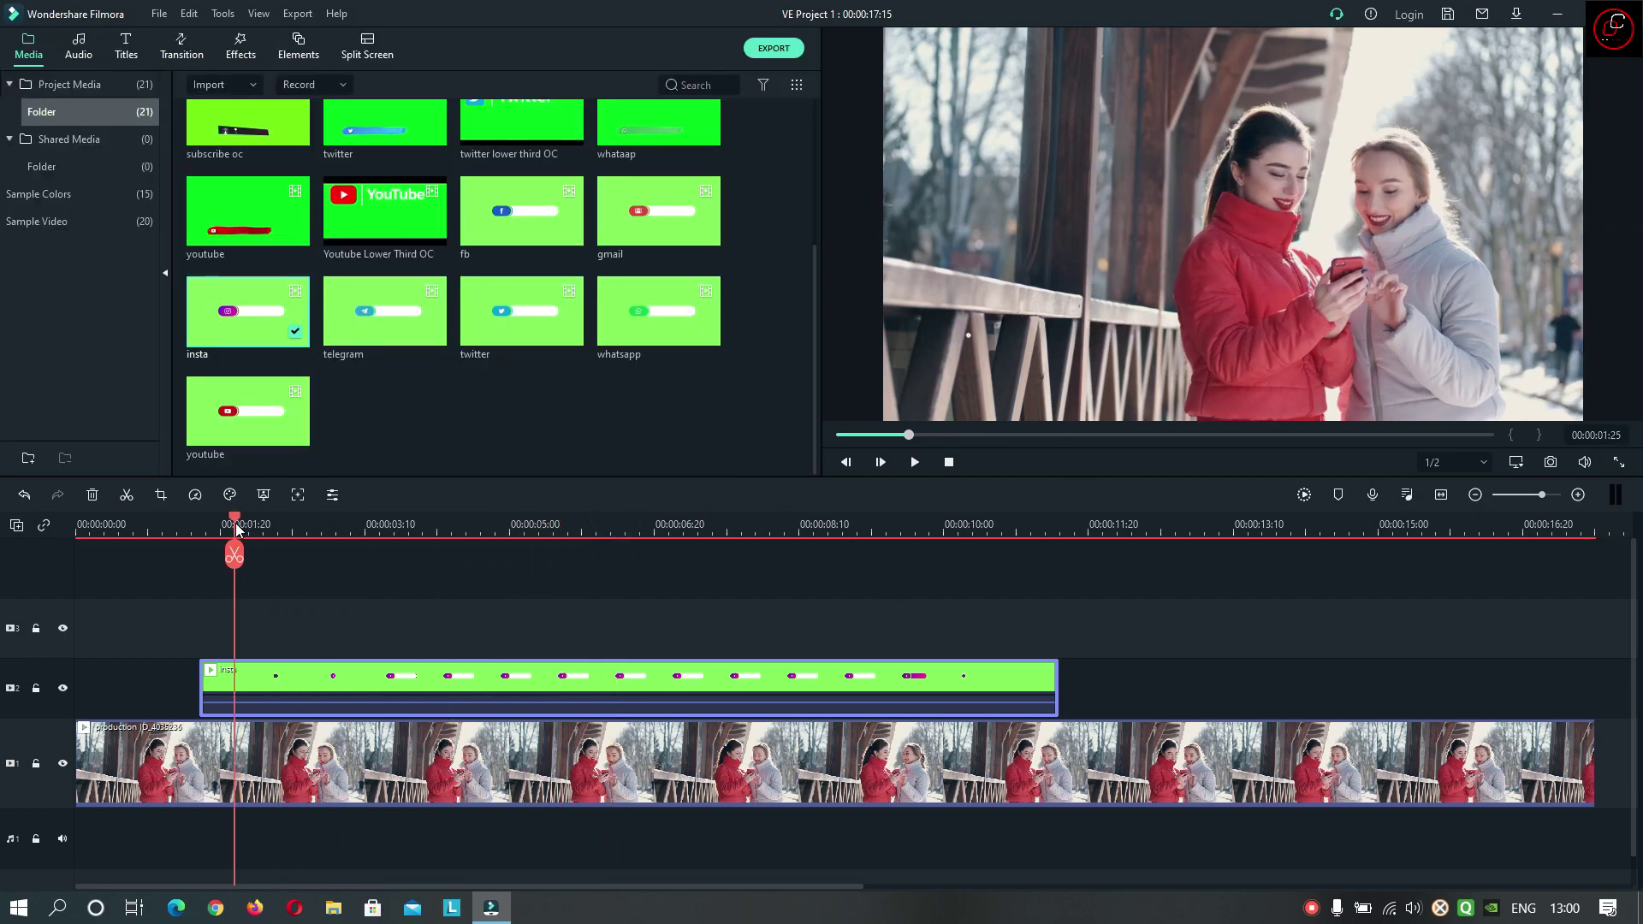
pyautogui.click(914, 463)
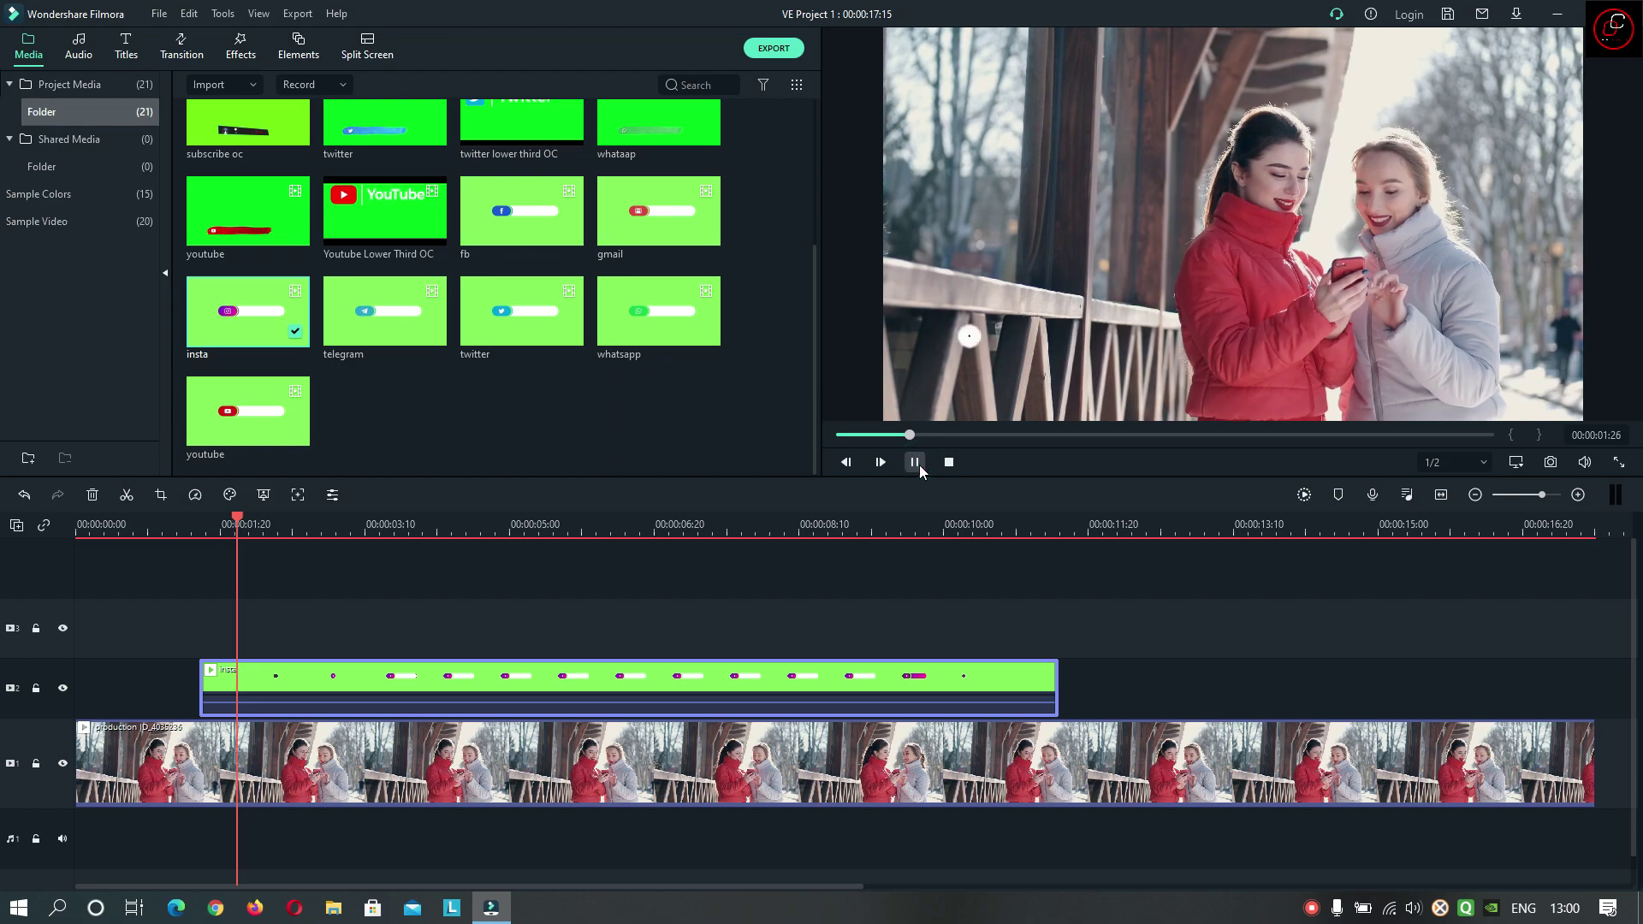
pyautogui.click(915, 463)
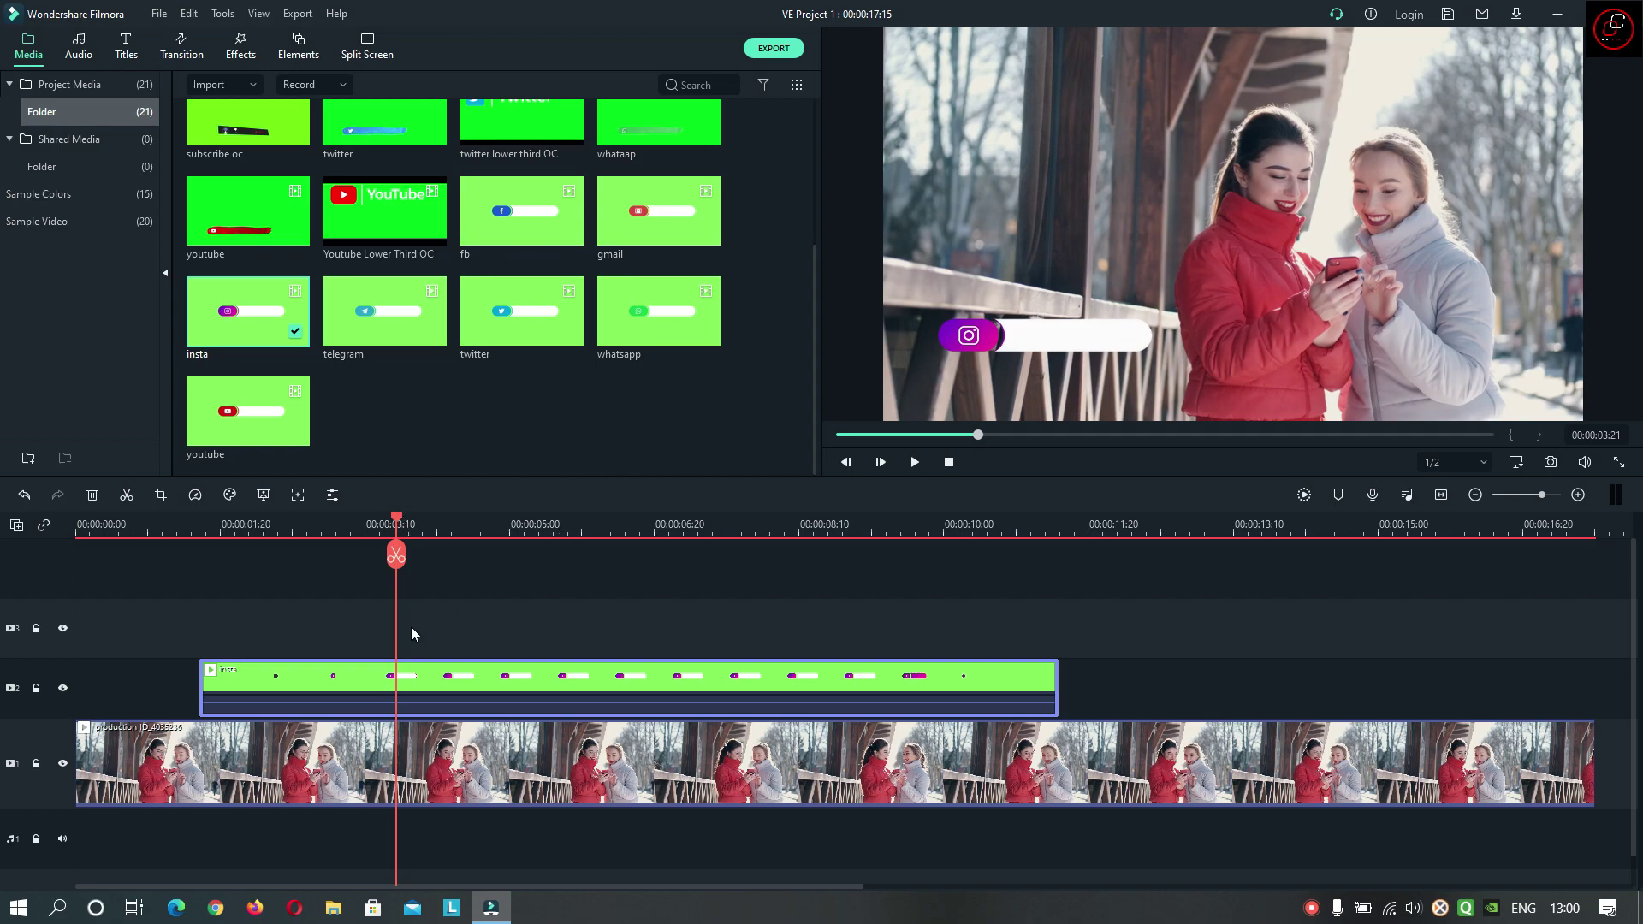
pyautogui.click(125, 55)
pyautogui.moveTo(523, 428); pyautogui.dragTo(446, 665)
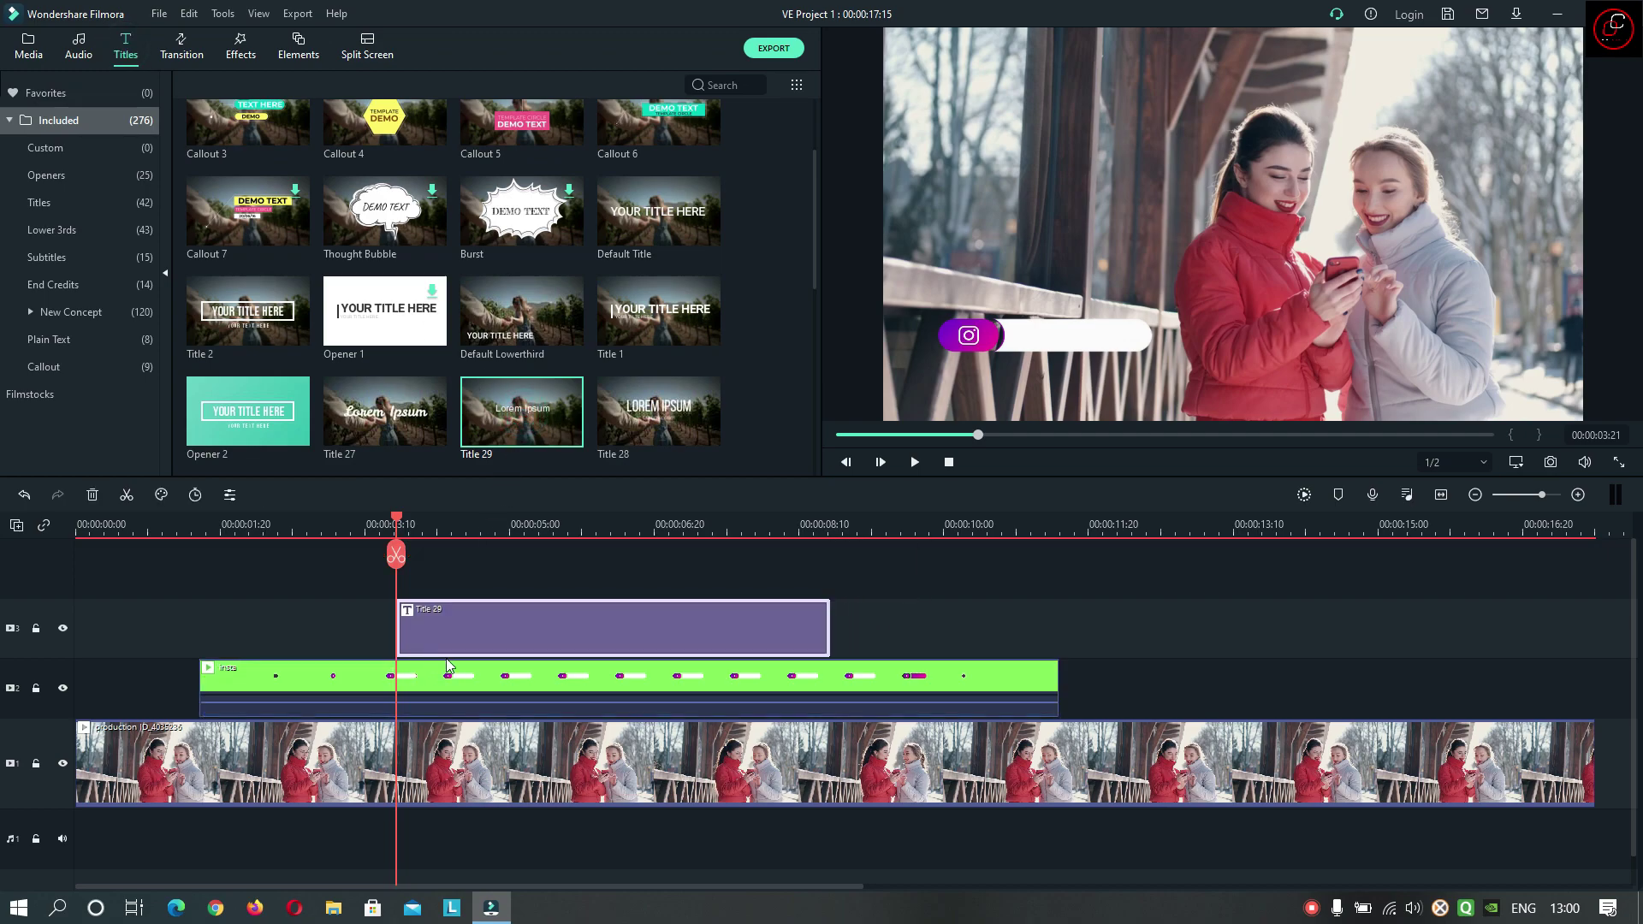
# Step: Replace the new title's placeholder text with "monka_insta"
pyautogui.doubleClick(607, 629)
pyautogui.tripleClick(403, 112)
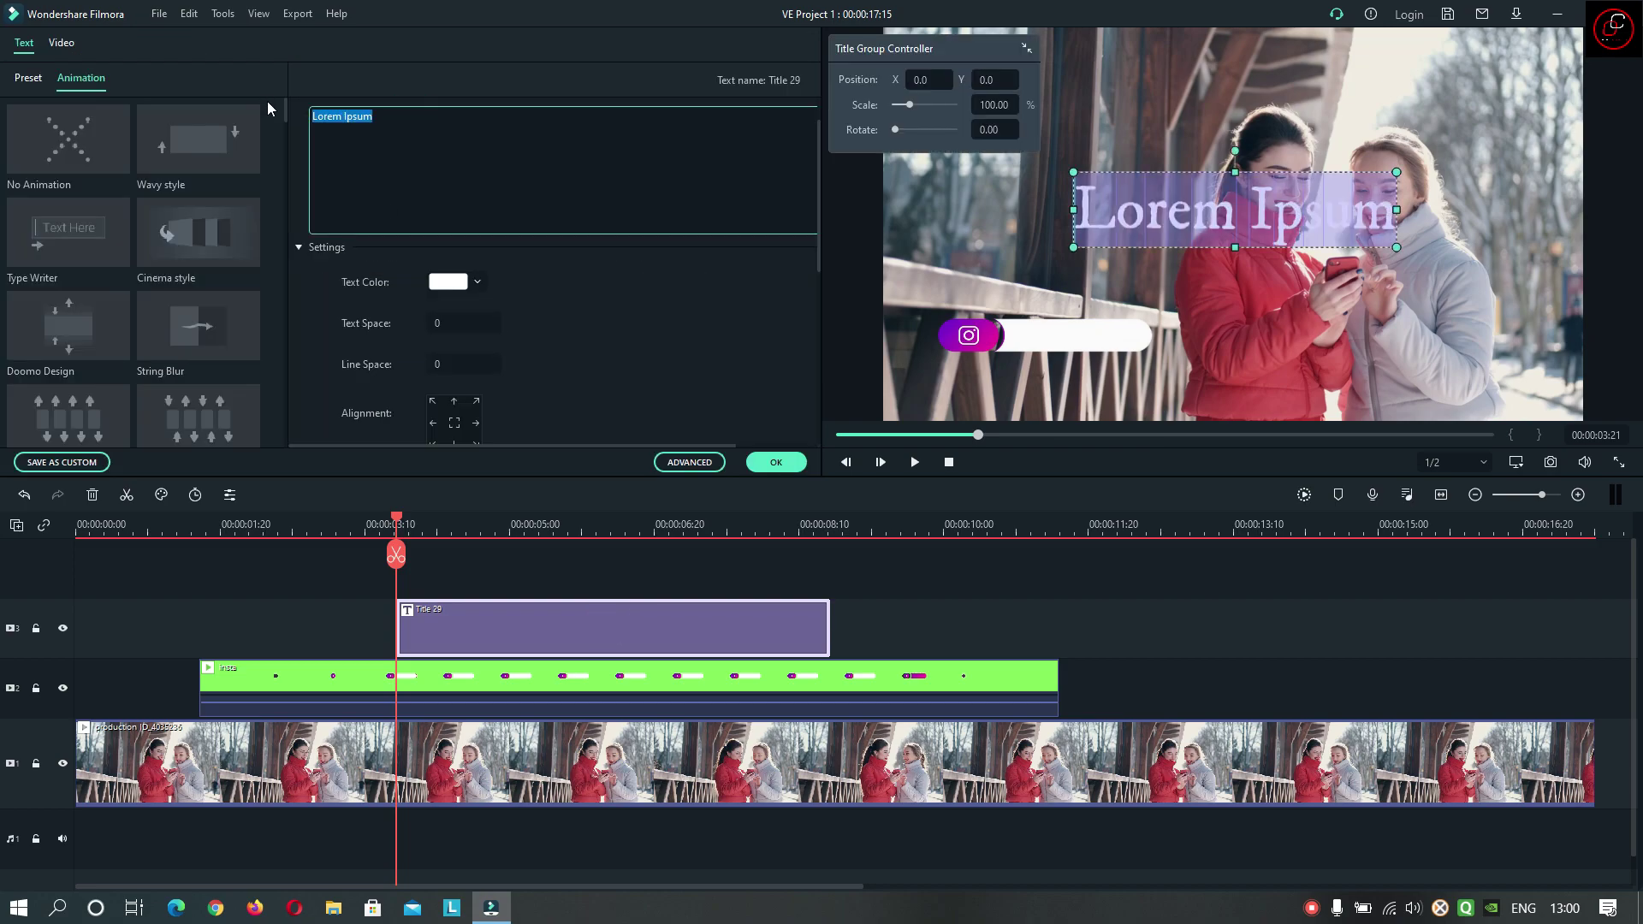
pyautogui.write('monka')
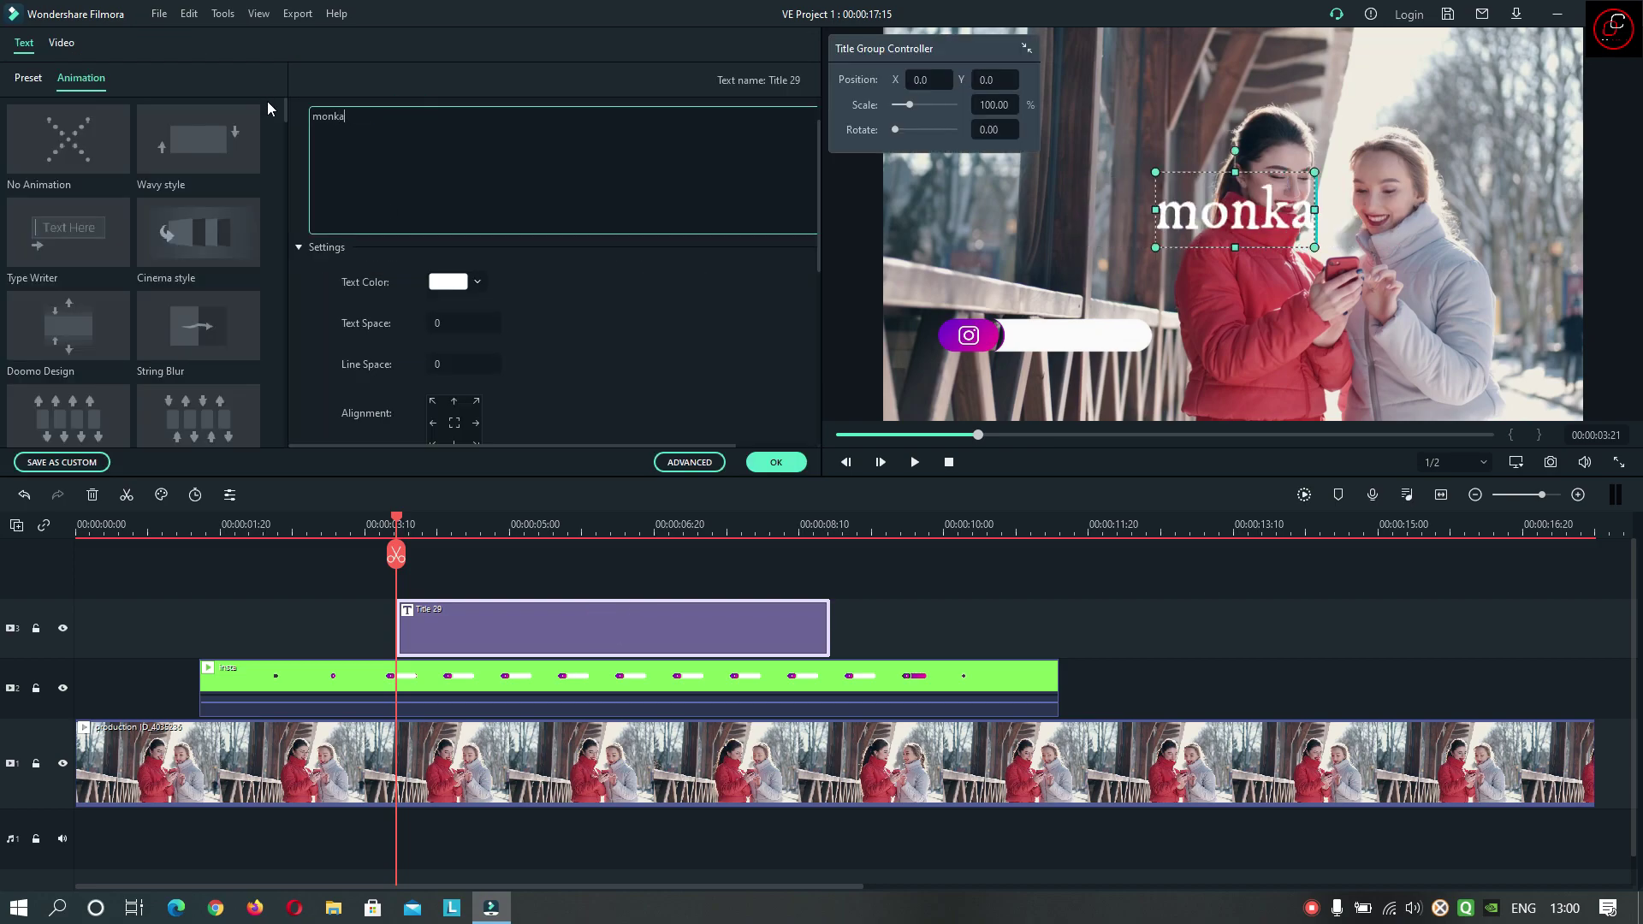
pyautogui.write('_insta')
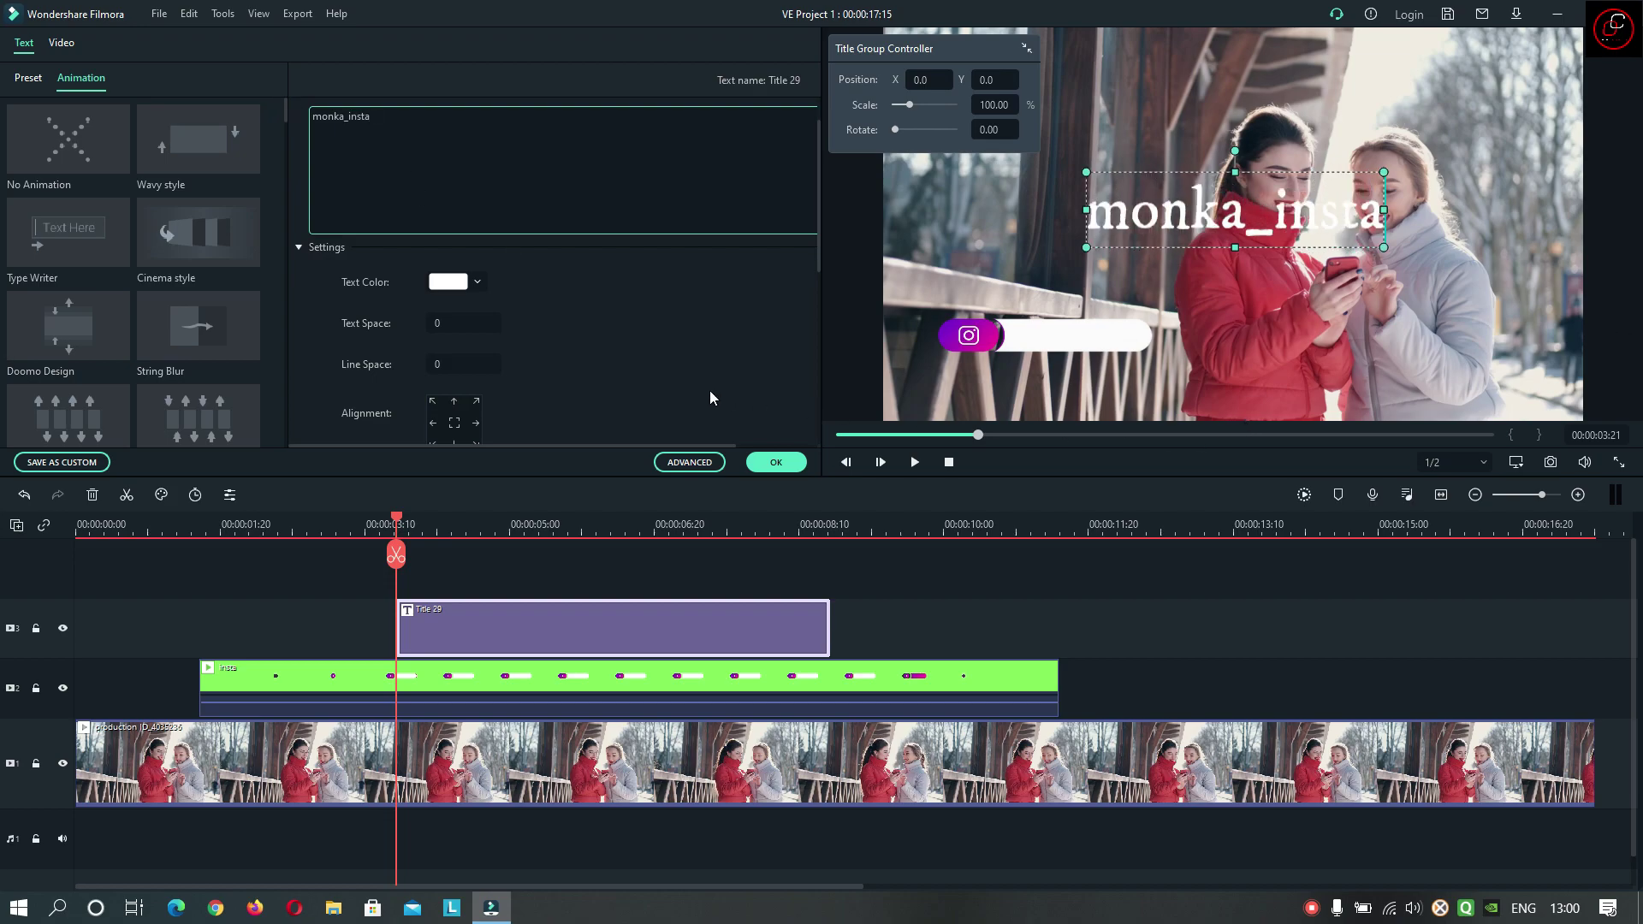
# Step: Try a crimson text color for the monka_insta title, and settle on dark purple to match the Instagram icon
pyautogui.click(480, 287)
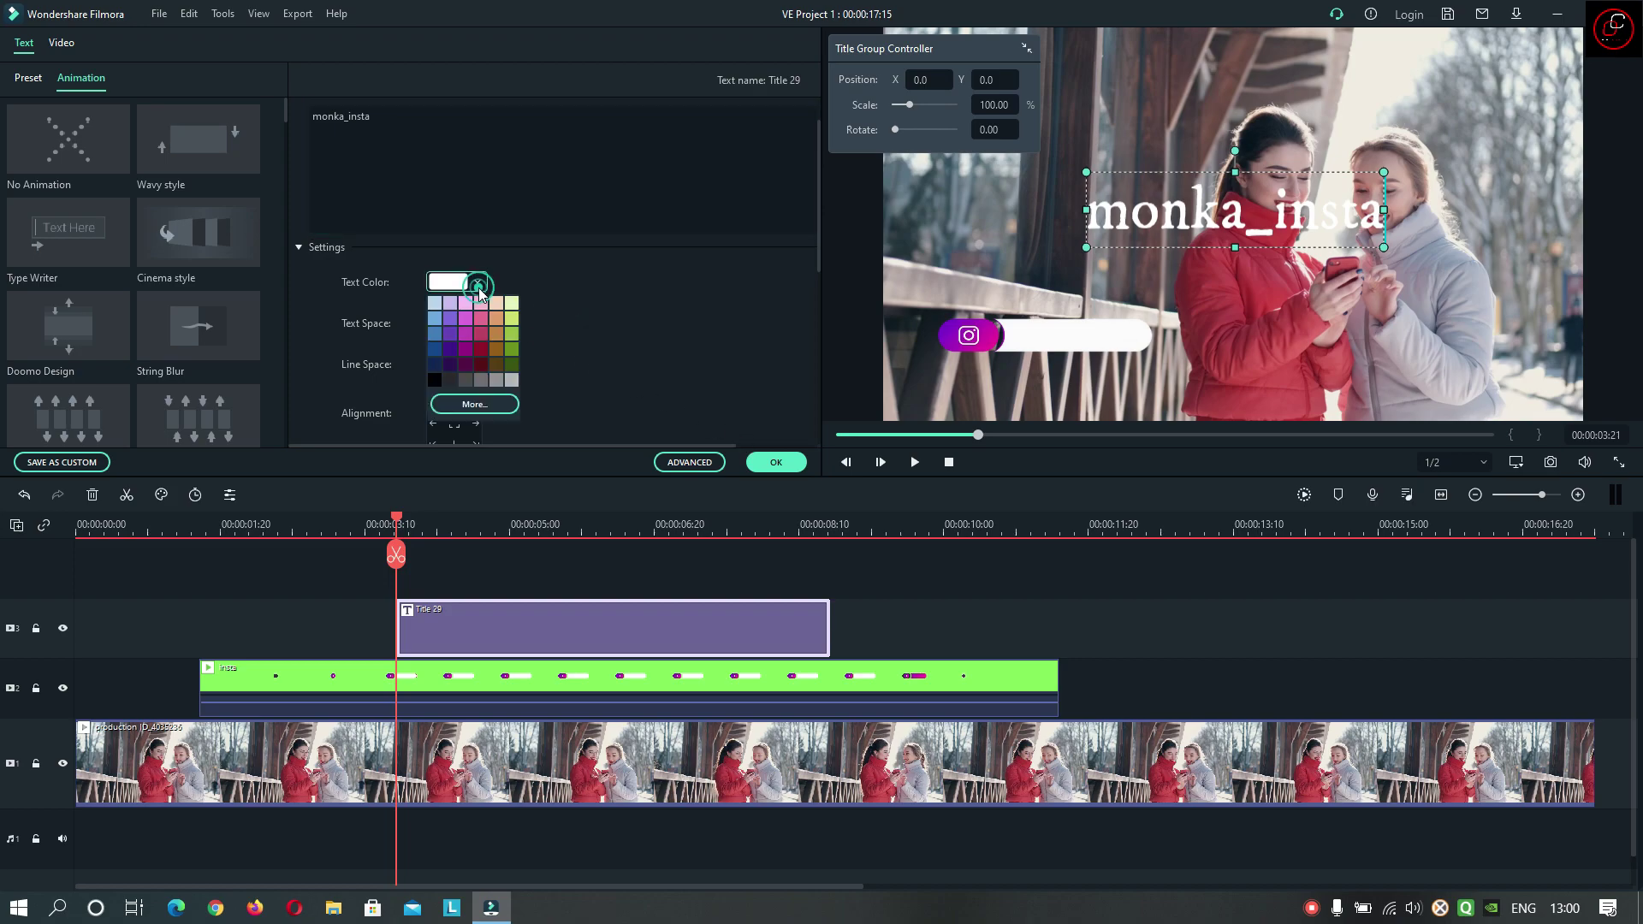
pyautogui.click(478, 331)
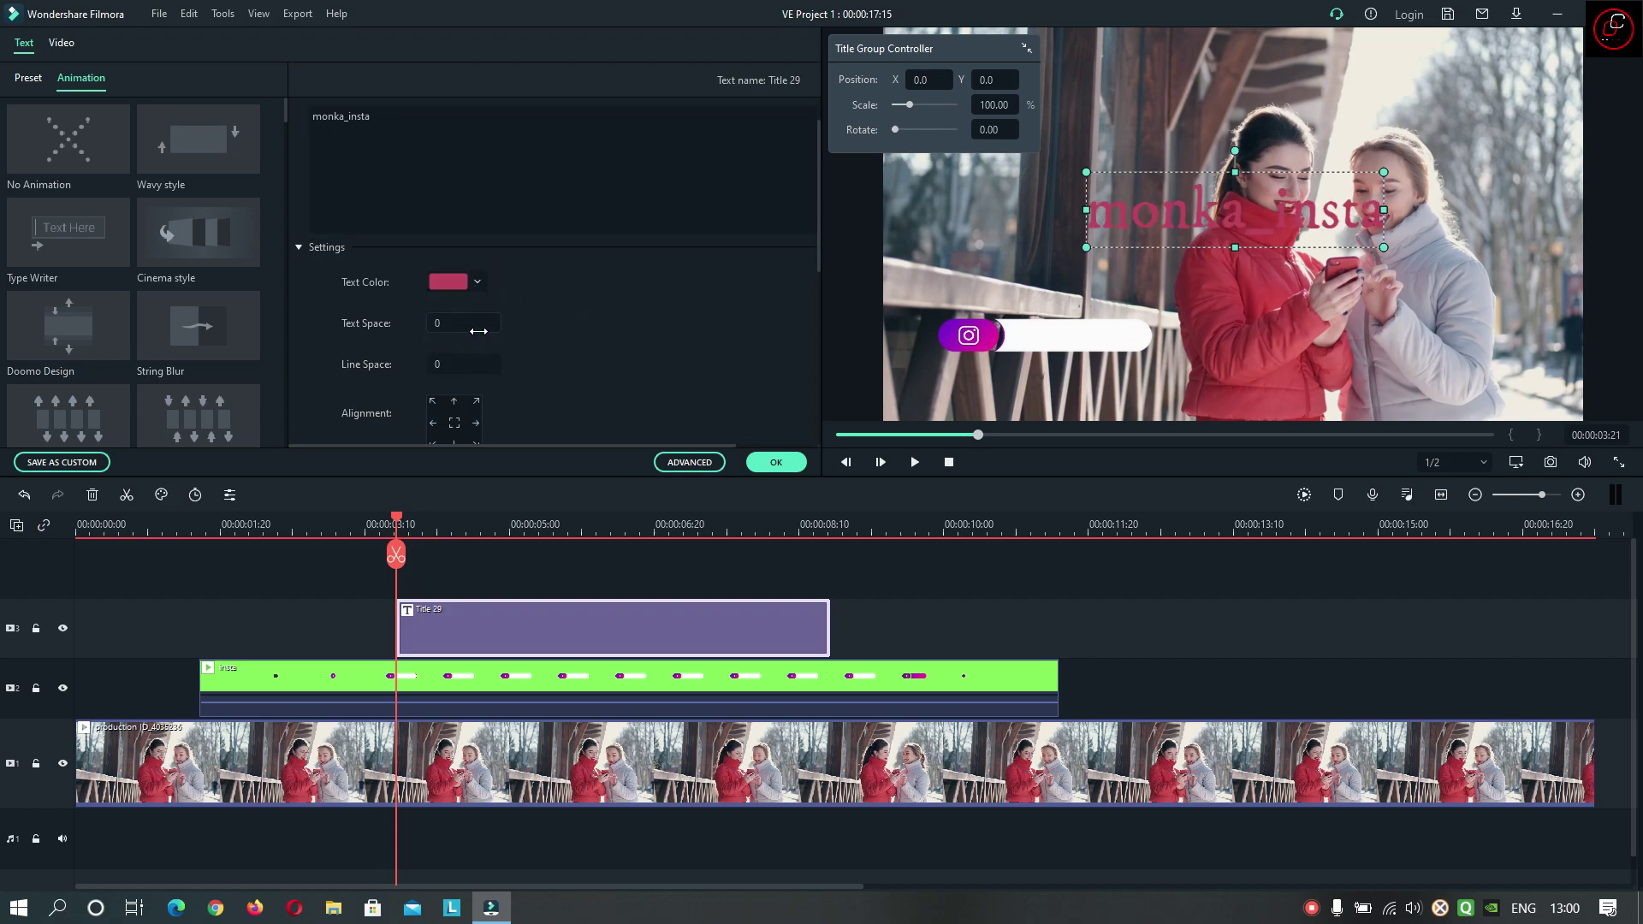
pyautogui.click(472, 283)
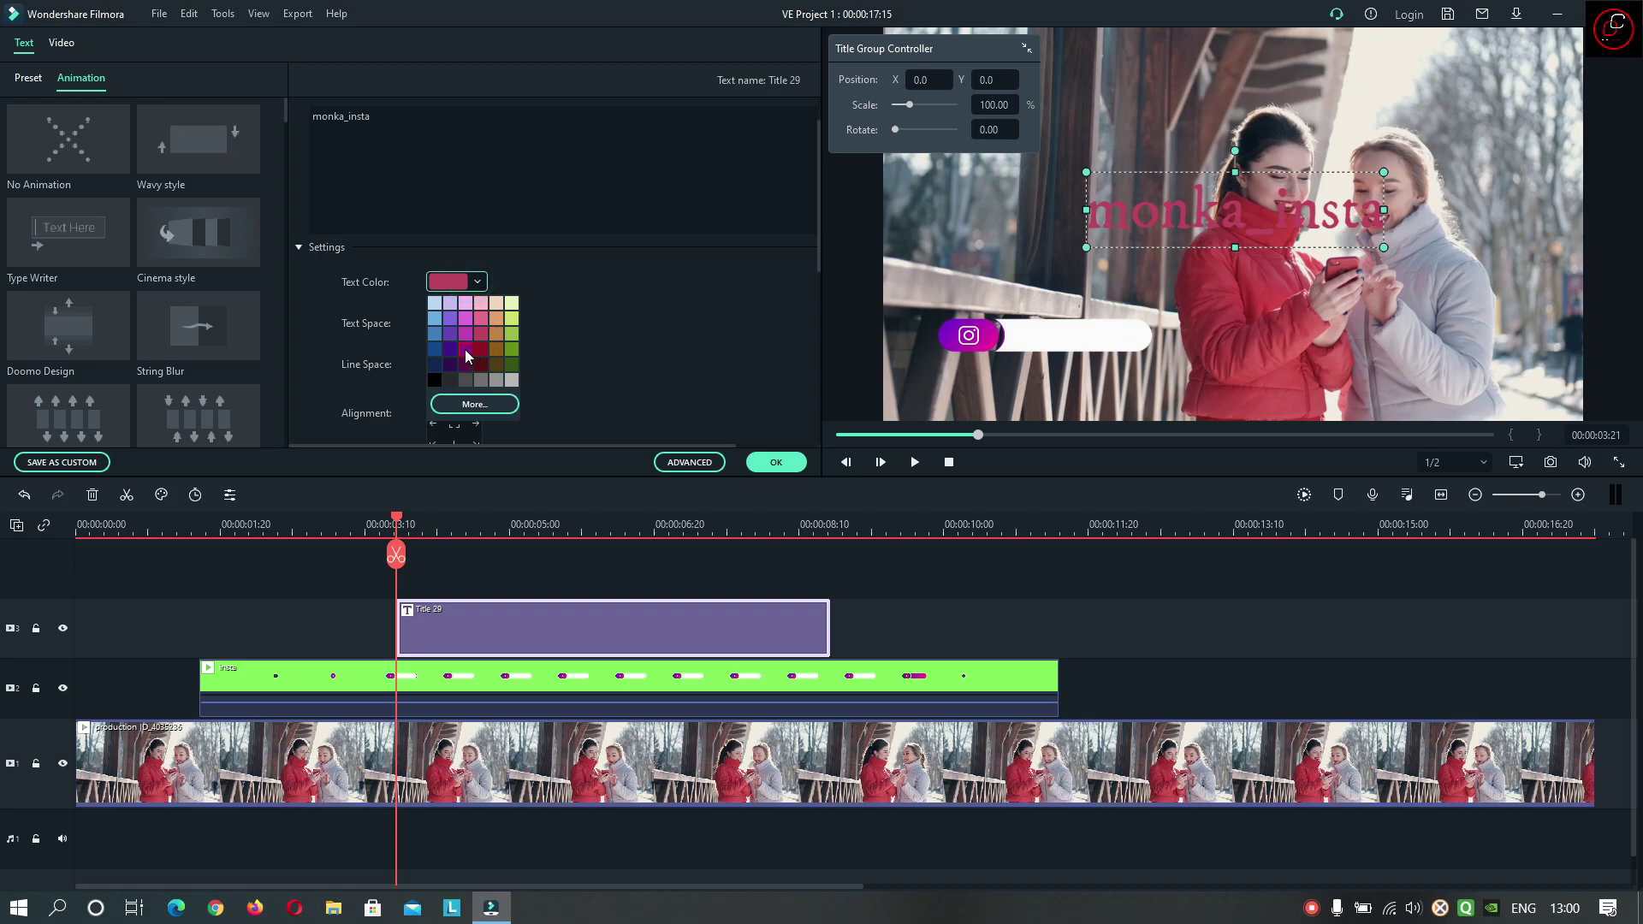
pyautogui.click(466, 353)
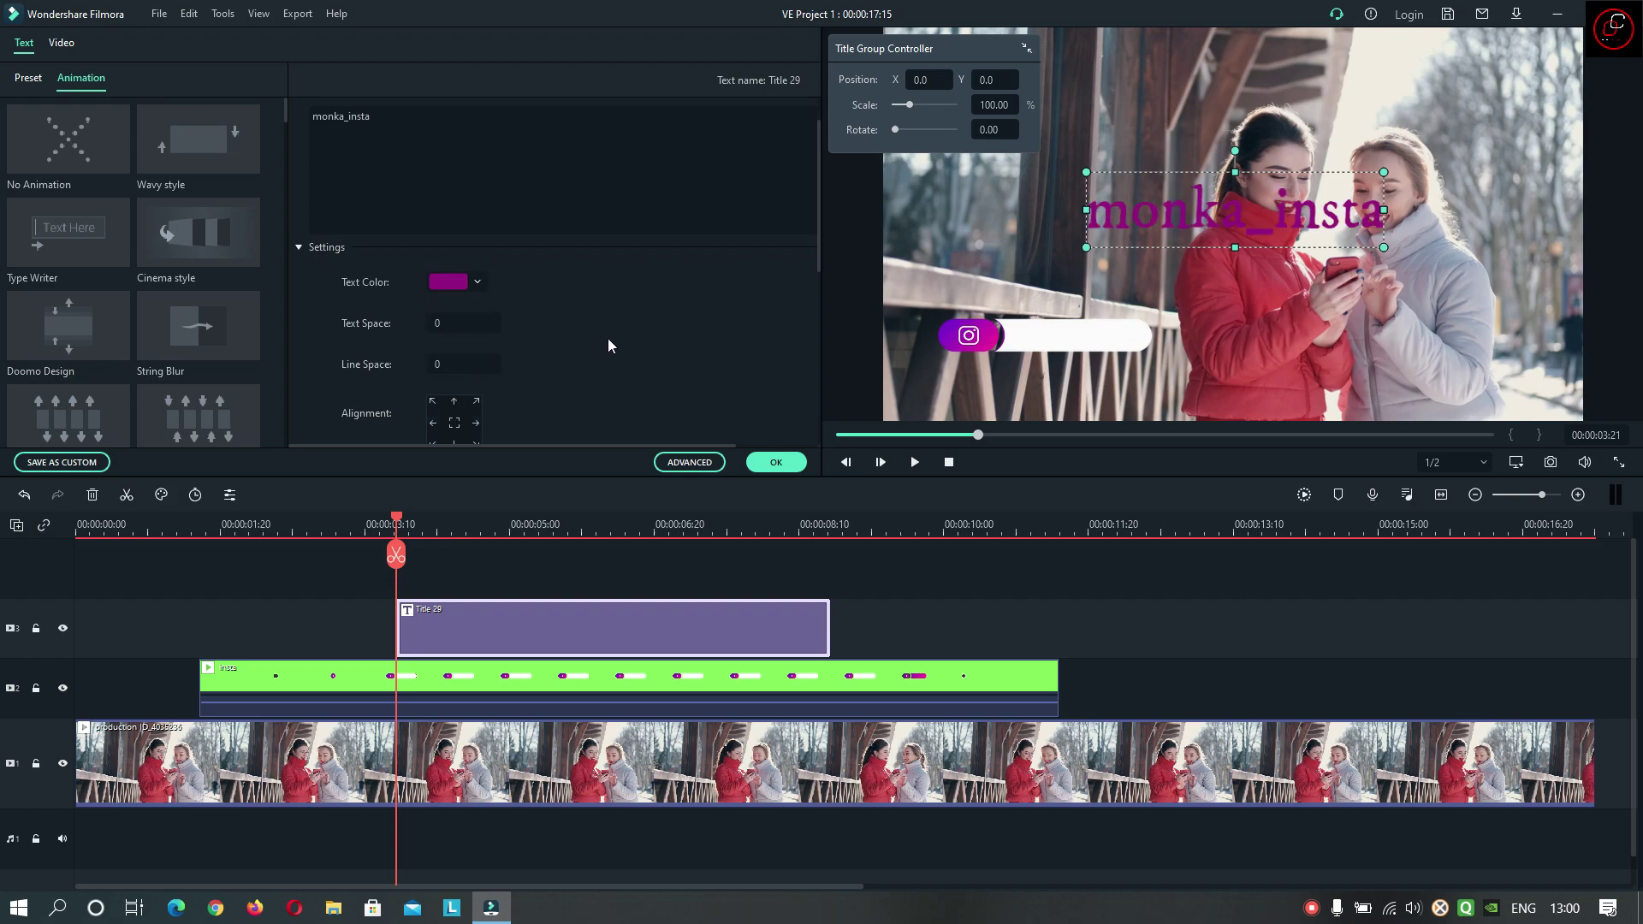
# Step: Open the monka_insta title for advanced text editing and set its text fill opacity to 81%
pyautogui.scroll(-8, 608, 330)
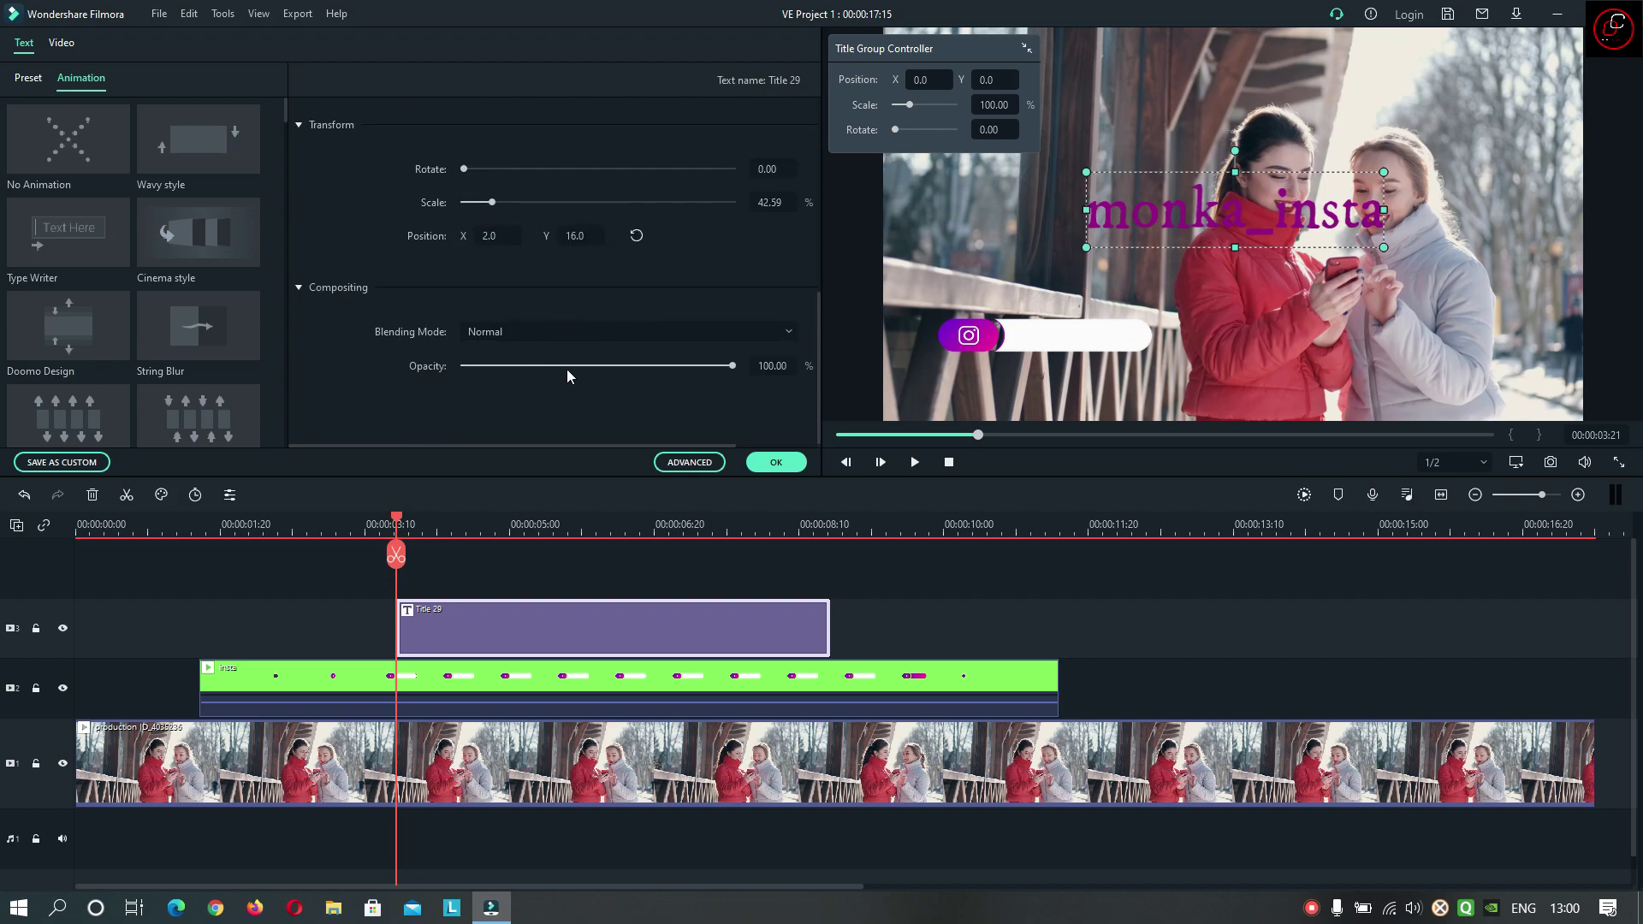
pyautogui.click(691, 462)
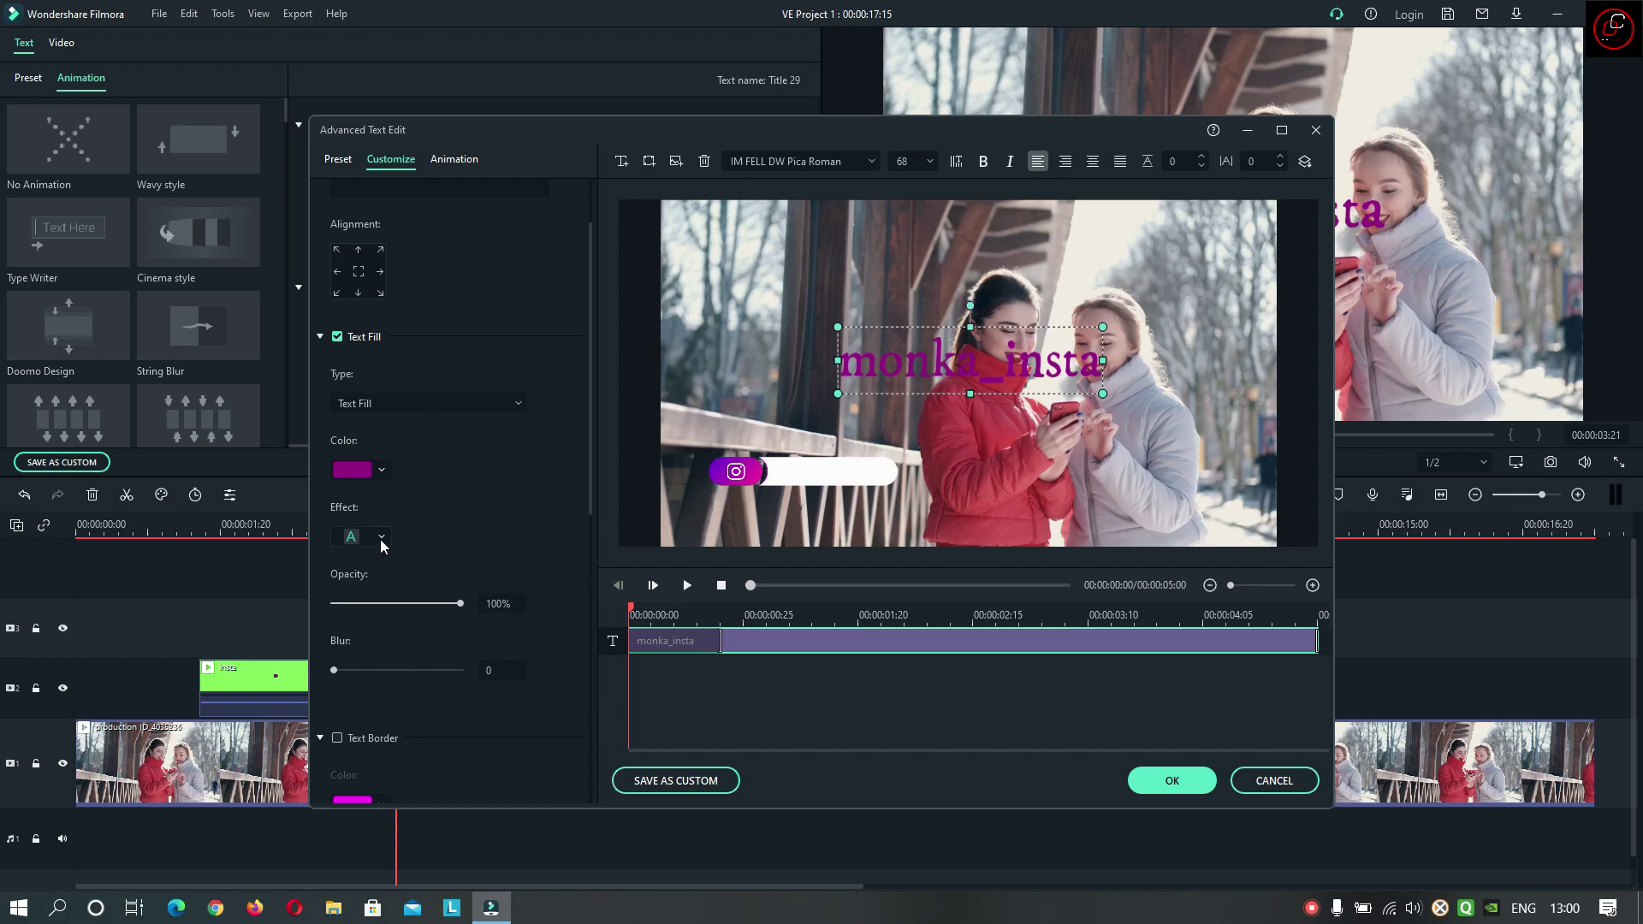
pyautogui.click(434, 603)
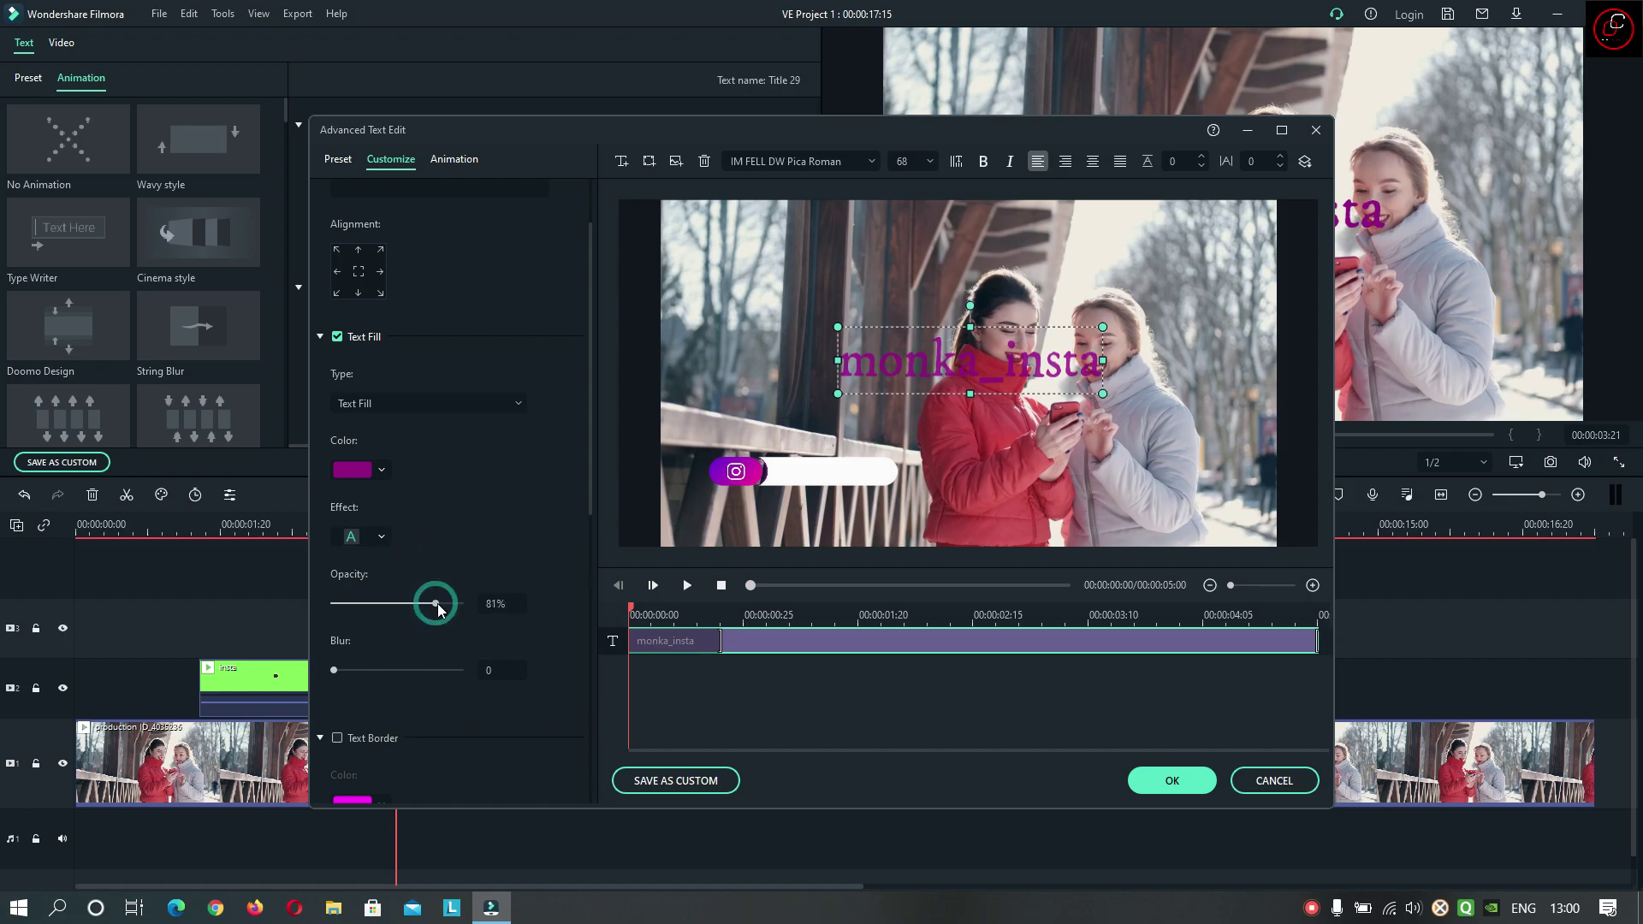
# Step: Enable the monka_insta title's Text Shadow and apply the Fade Slide 4 animation to it
pyautogui.scroll(-5, 544, 477)
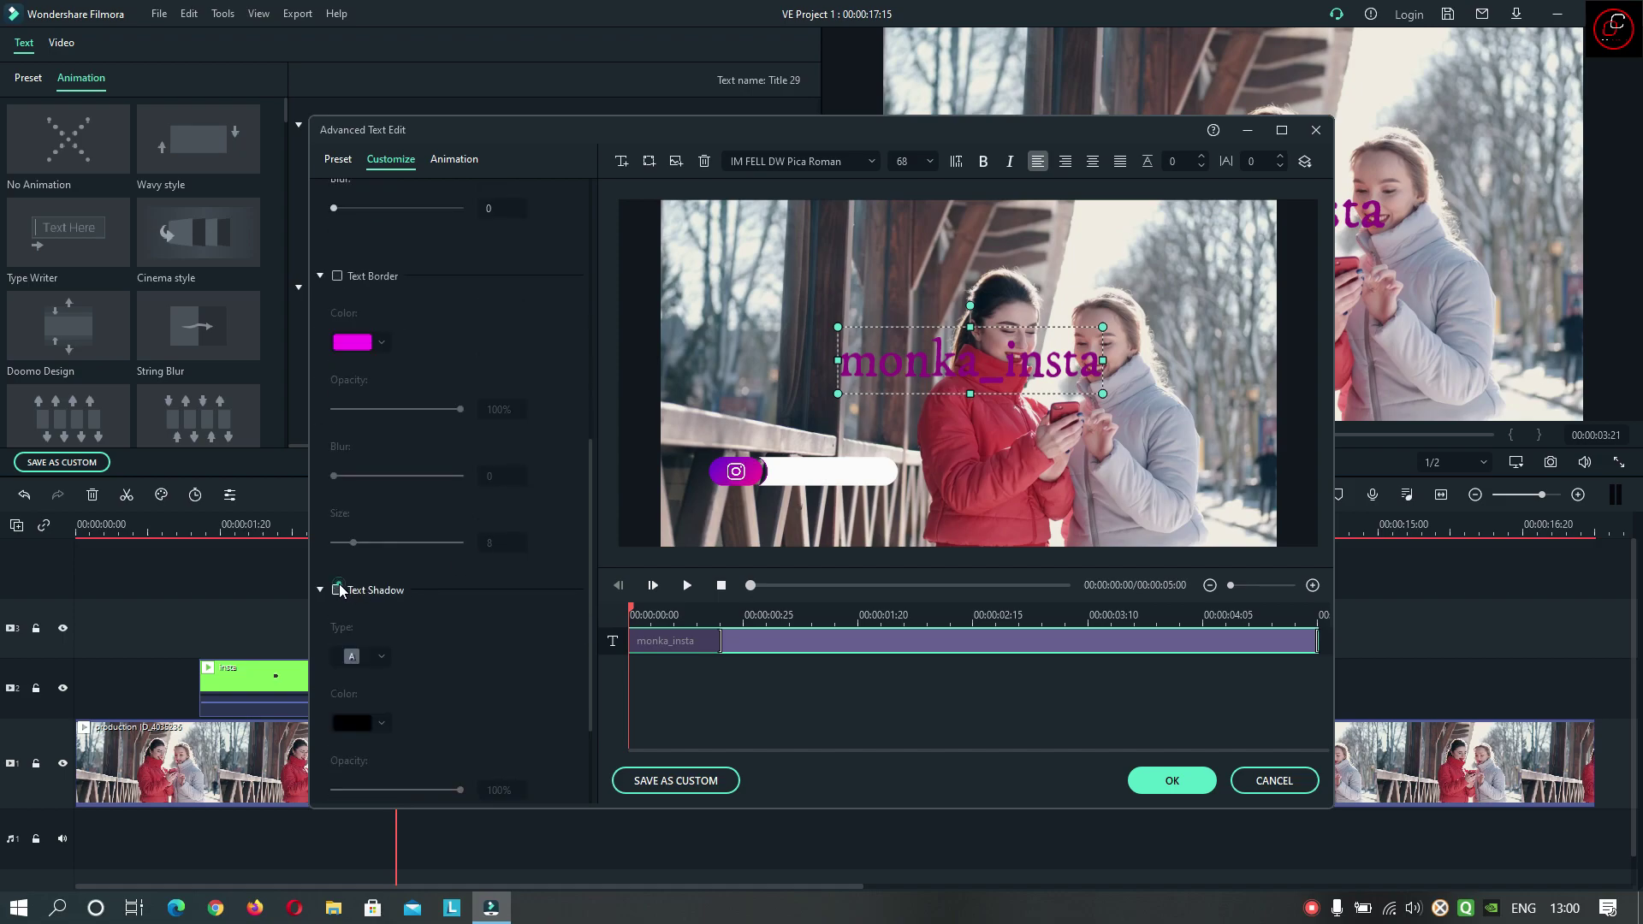
pyautogui.click(338, 590)
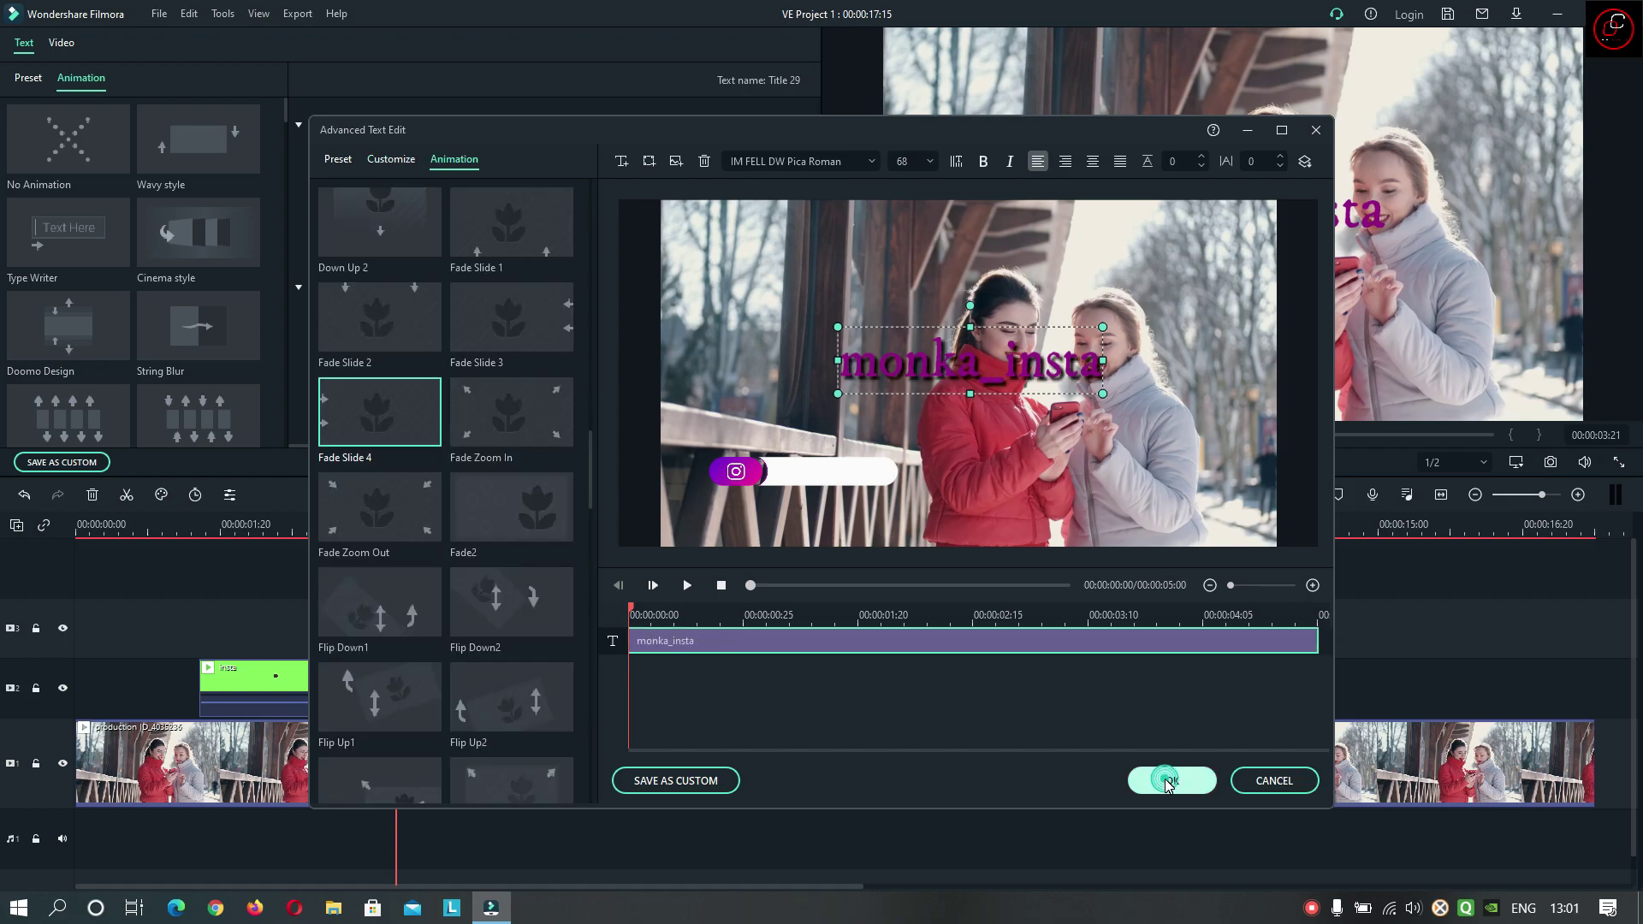
pyautogui.click(1170, 782)
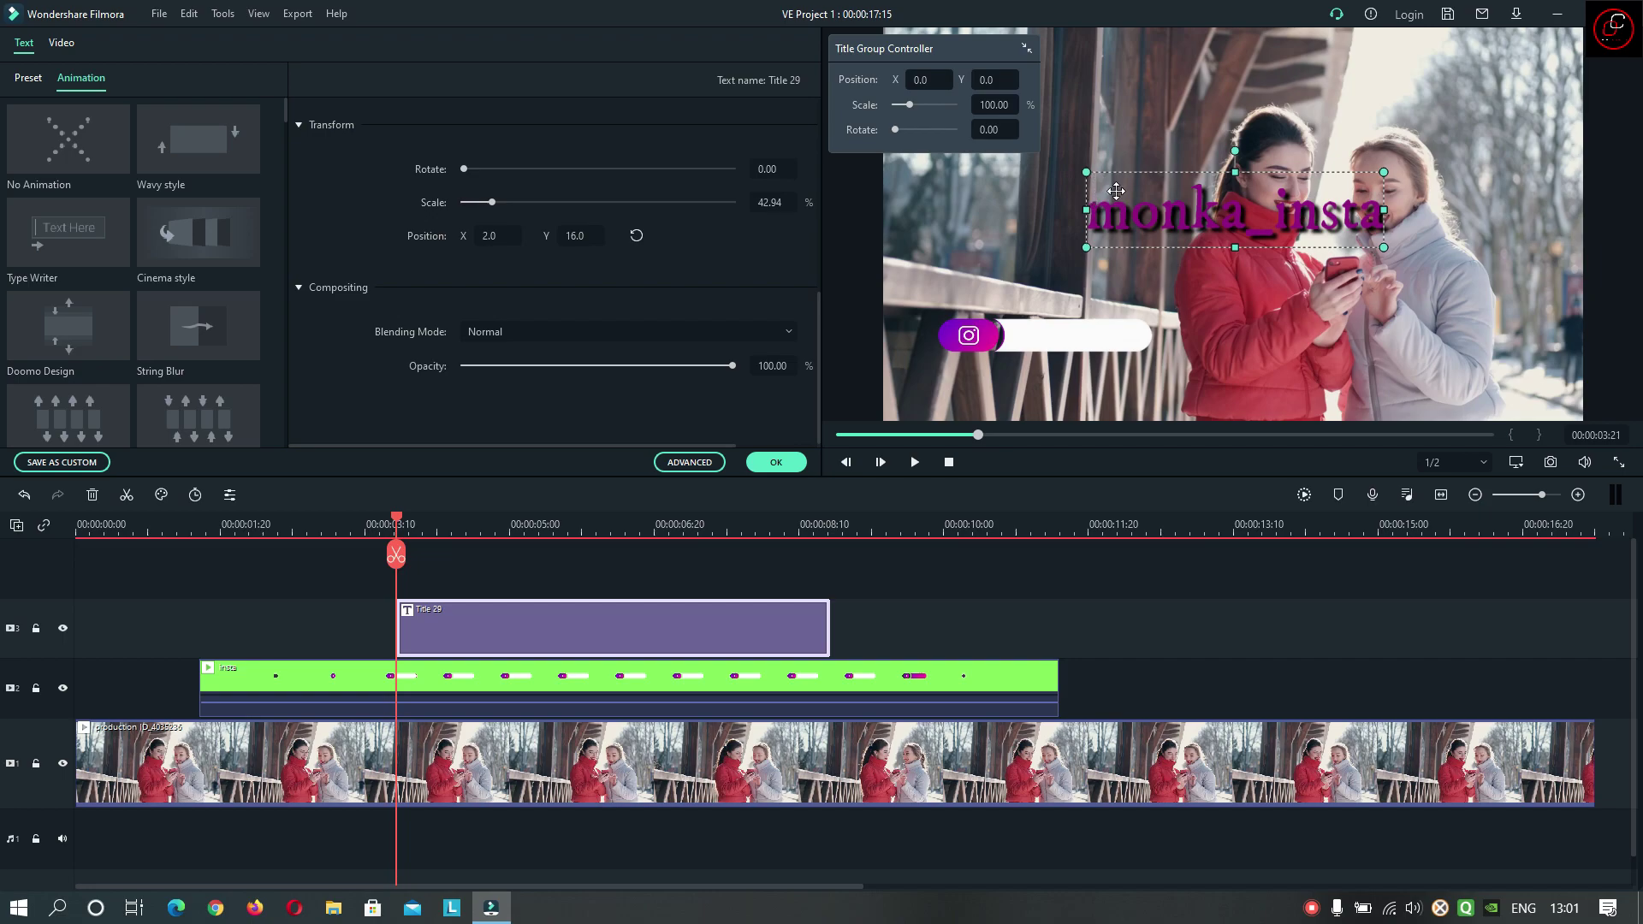
# Step: Shrink the monka_insta title to about 20% scale and place it on the white Instagram bar at about X -184, Y -126
pyautogui.moveTo(1087, 172); pyautogui.dragTo(1207, 203)
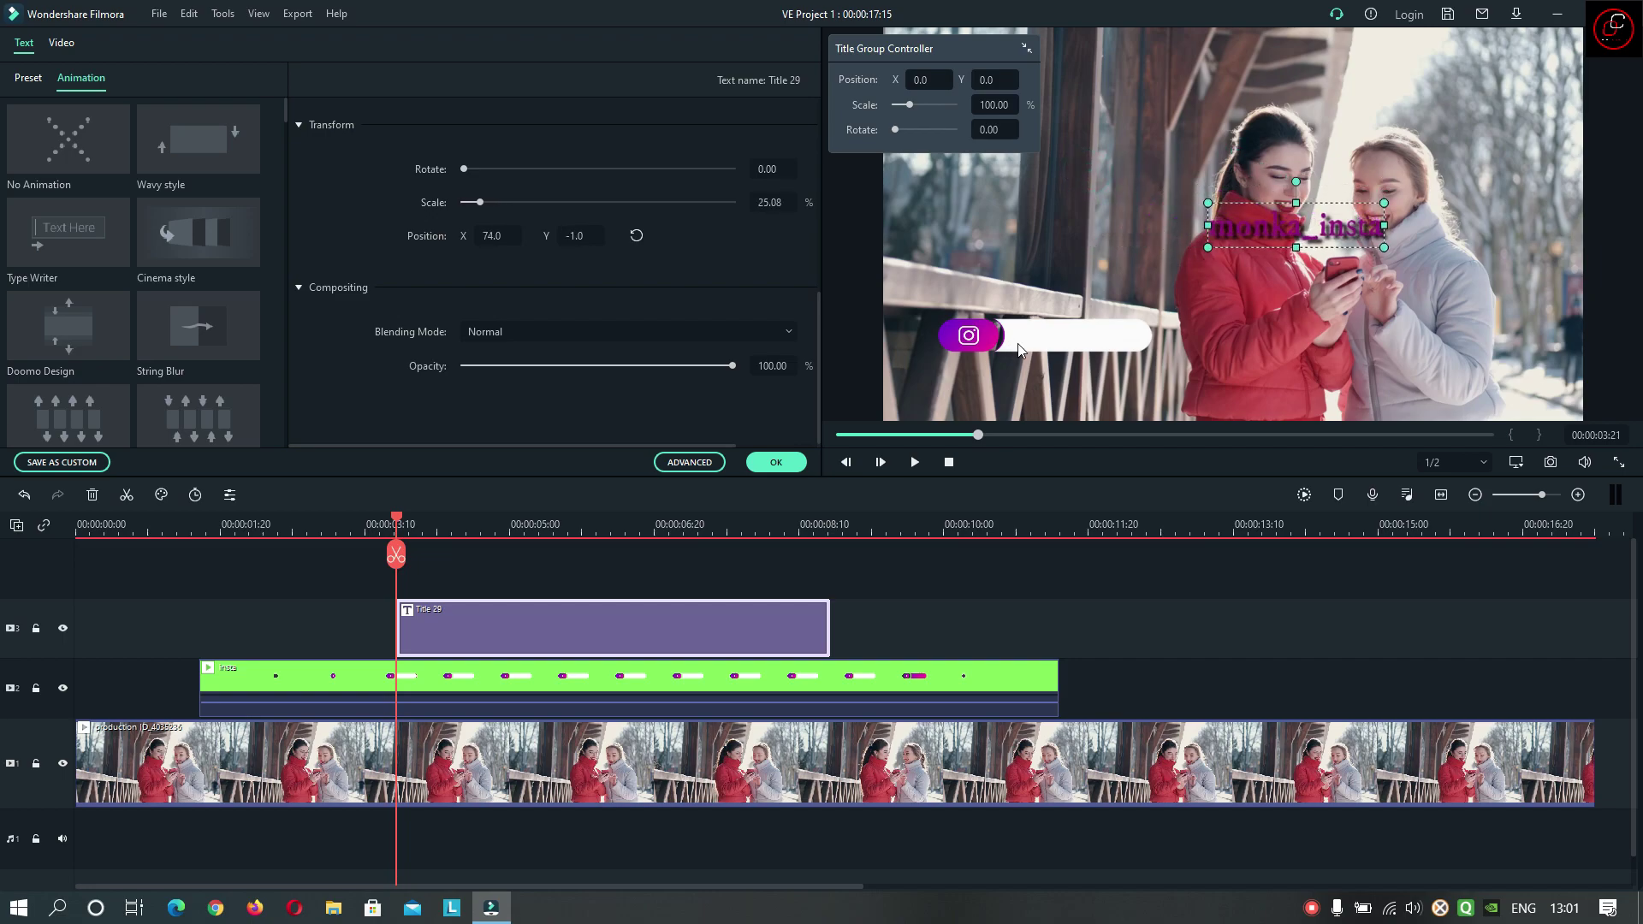
pyautogui.moveTo(1313, 219); pyautogui.dragTo(1135, 332)
pyautogui.click(1222, 275)
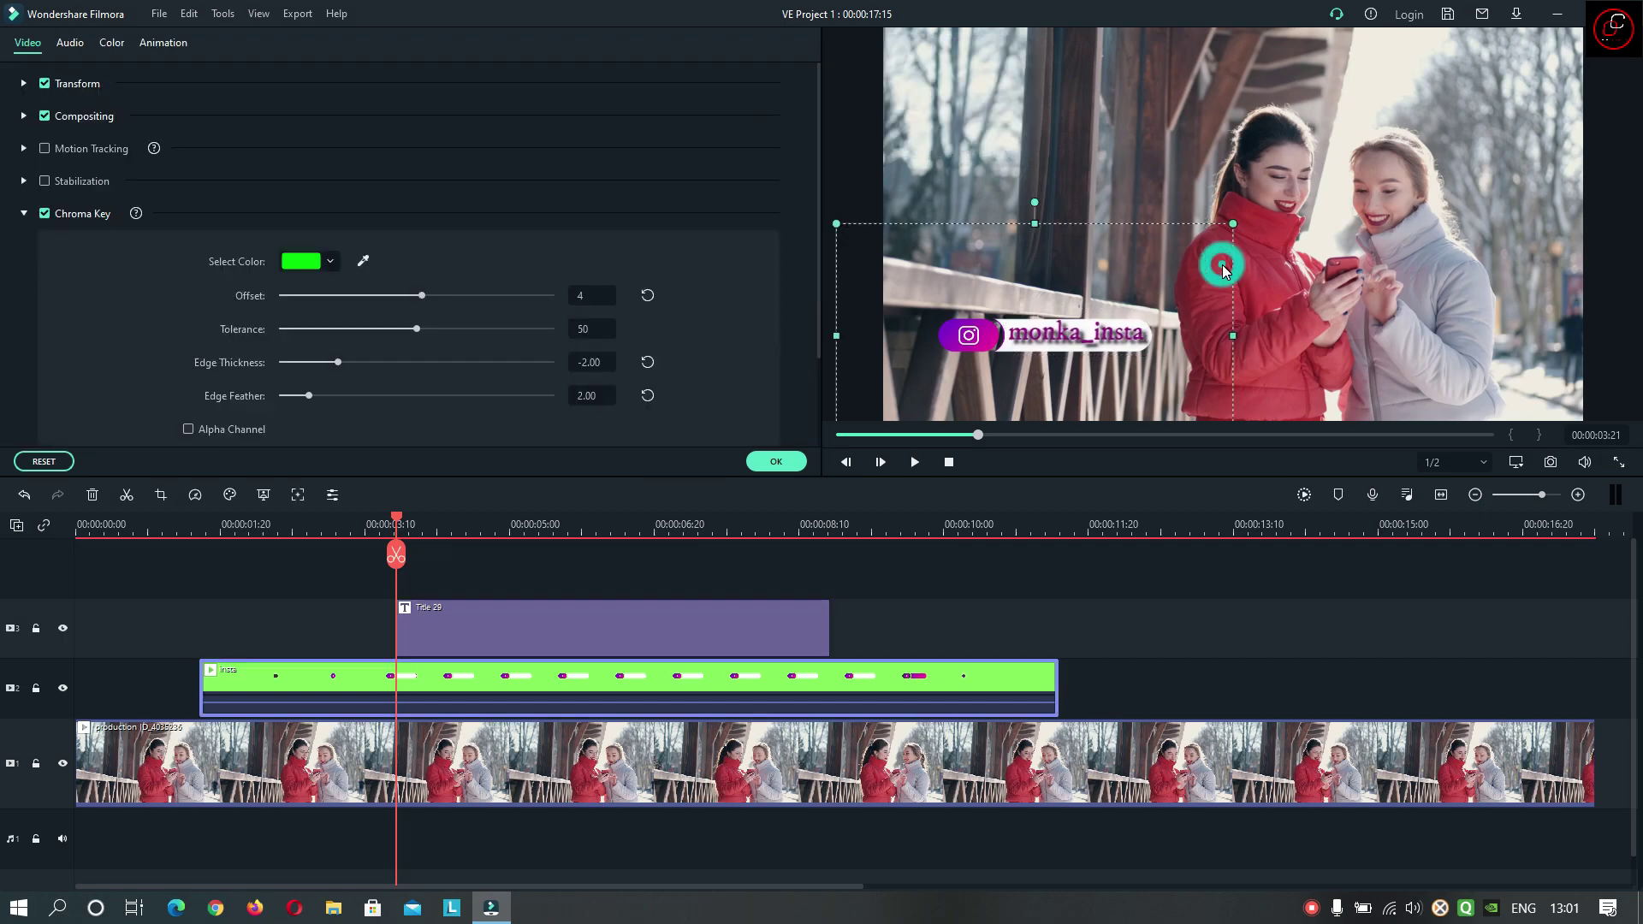
pyautogui.click(1138, 340)
pyautogui.click(1250, 285)
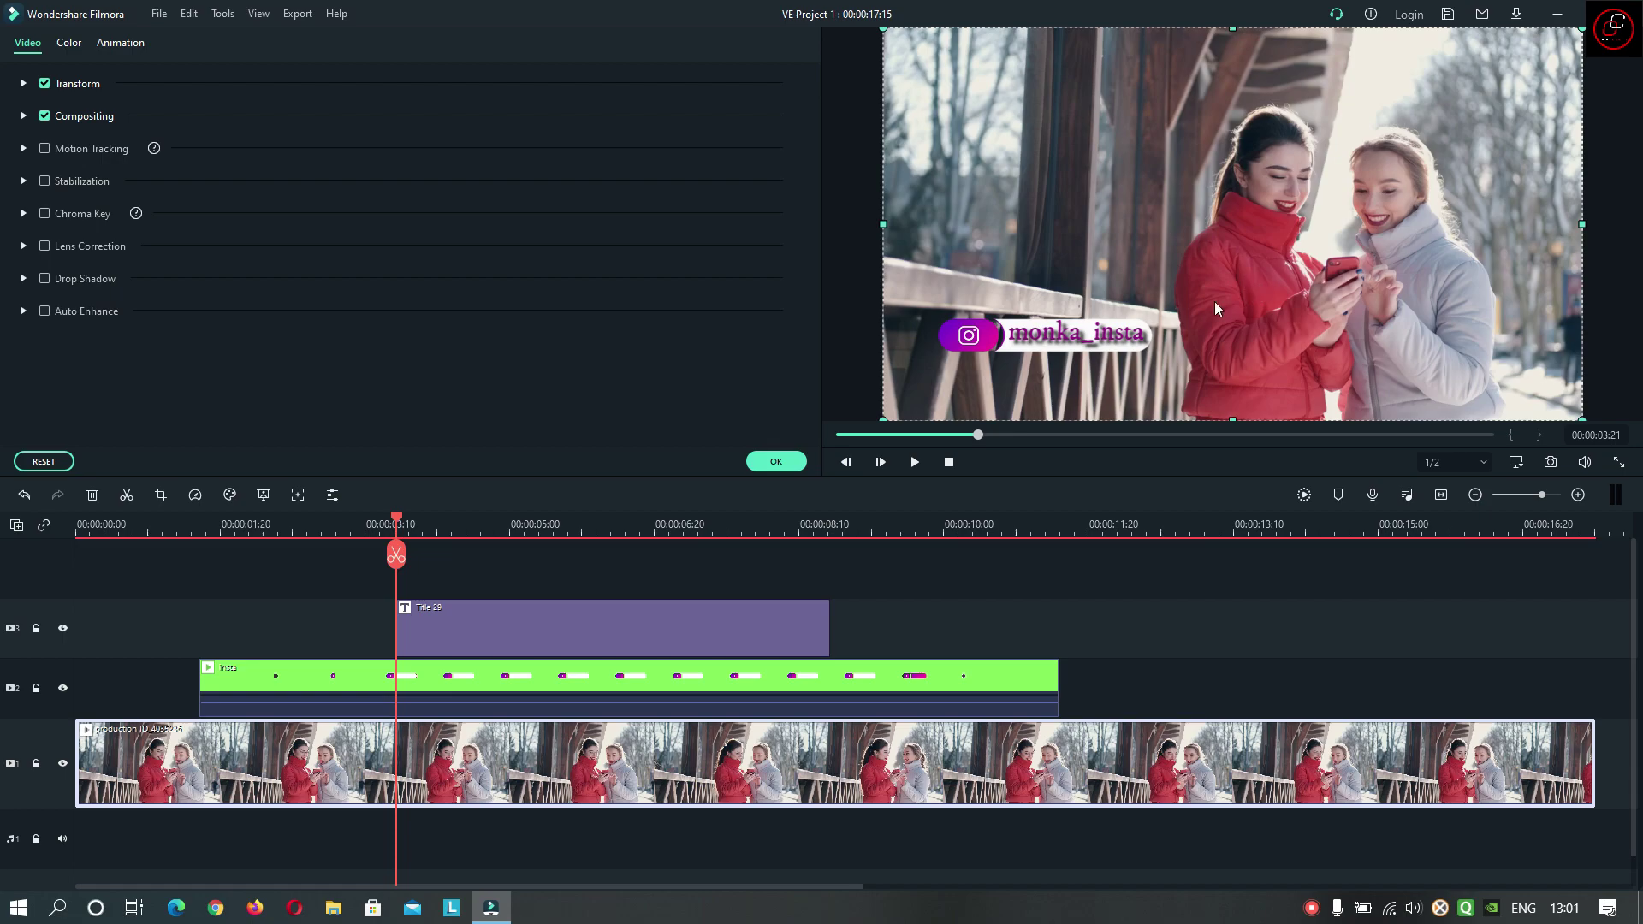
# Step: Reduce the distance of the monka_insta title's text shadow
pyautogui.click(1102, 332)
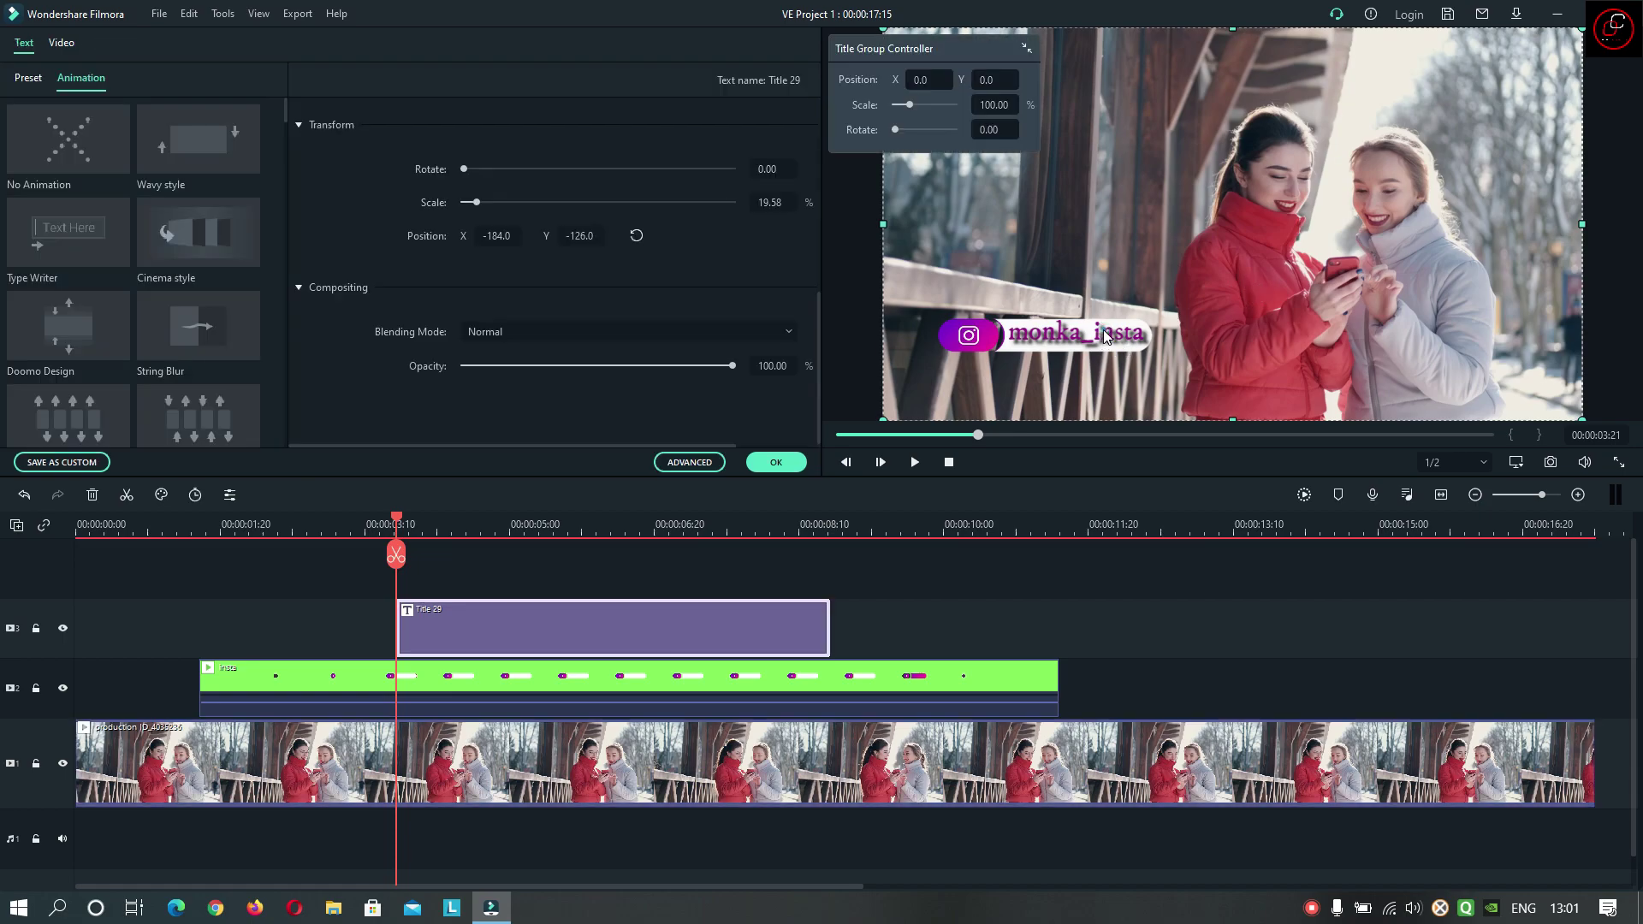
pyautogui.click(691, 463)
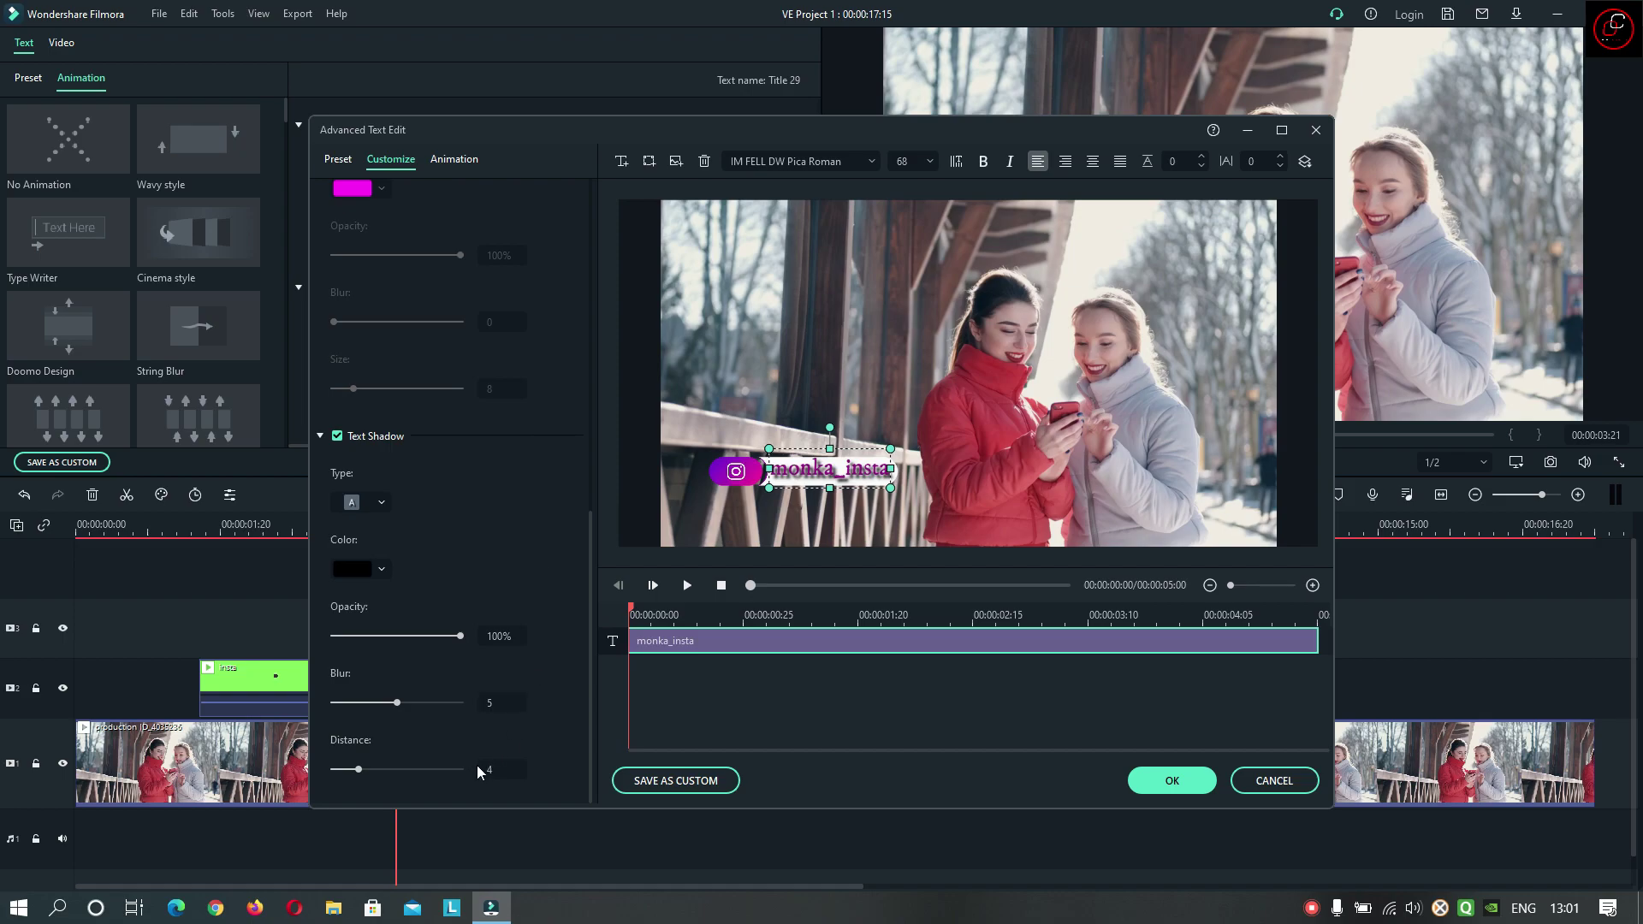
pyautogui.click(497, 778)
pyautogui.press('Return')
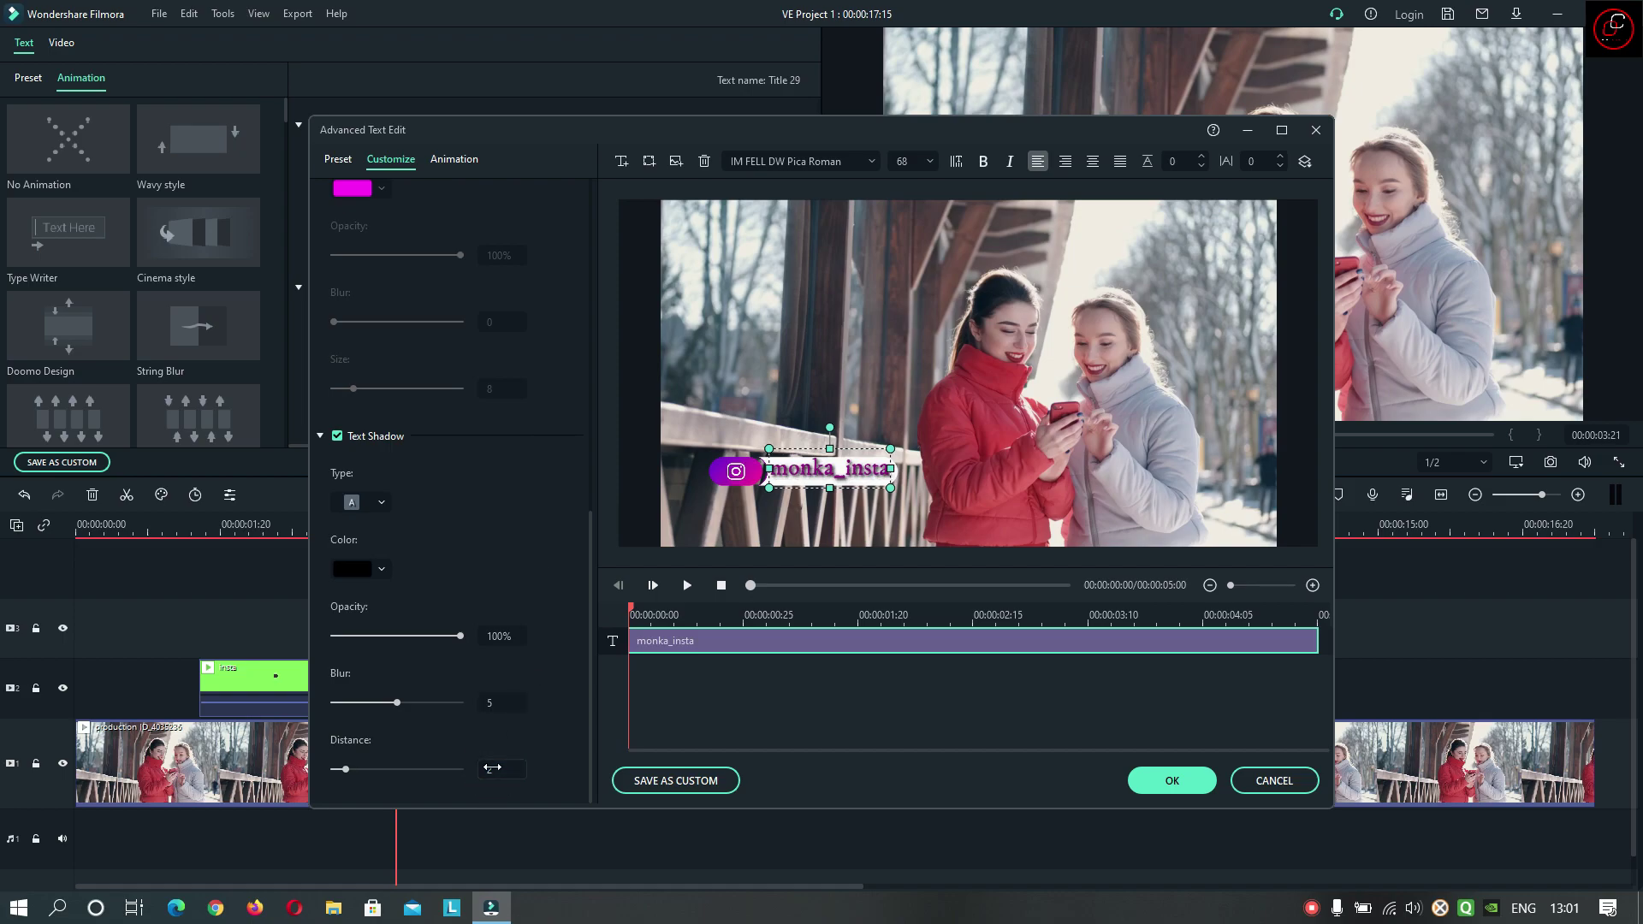
pyautogui.click(1172, 780)
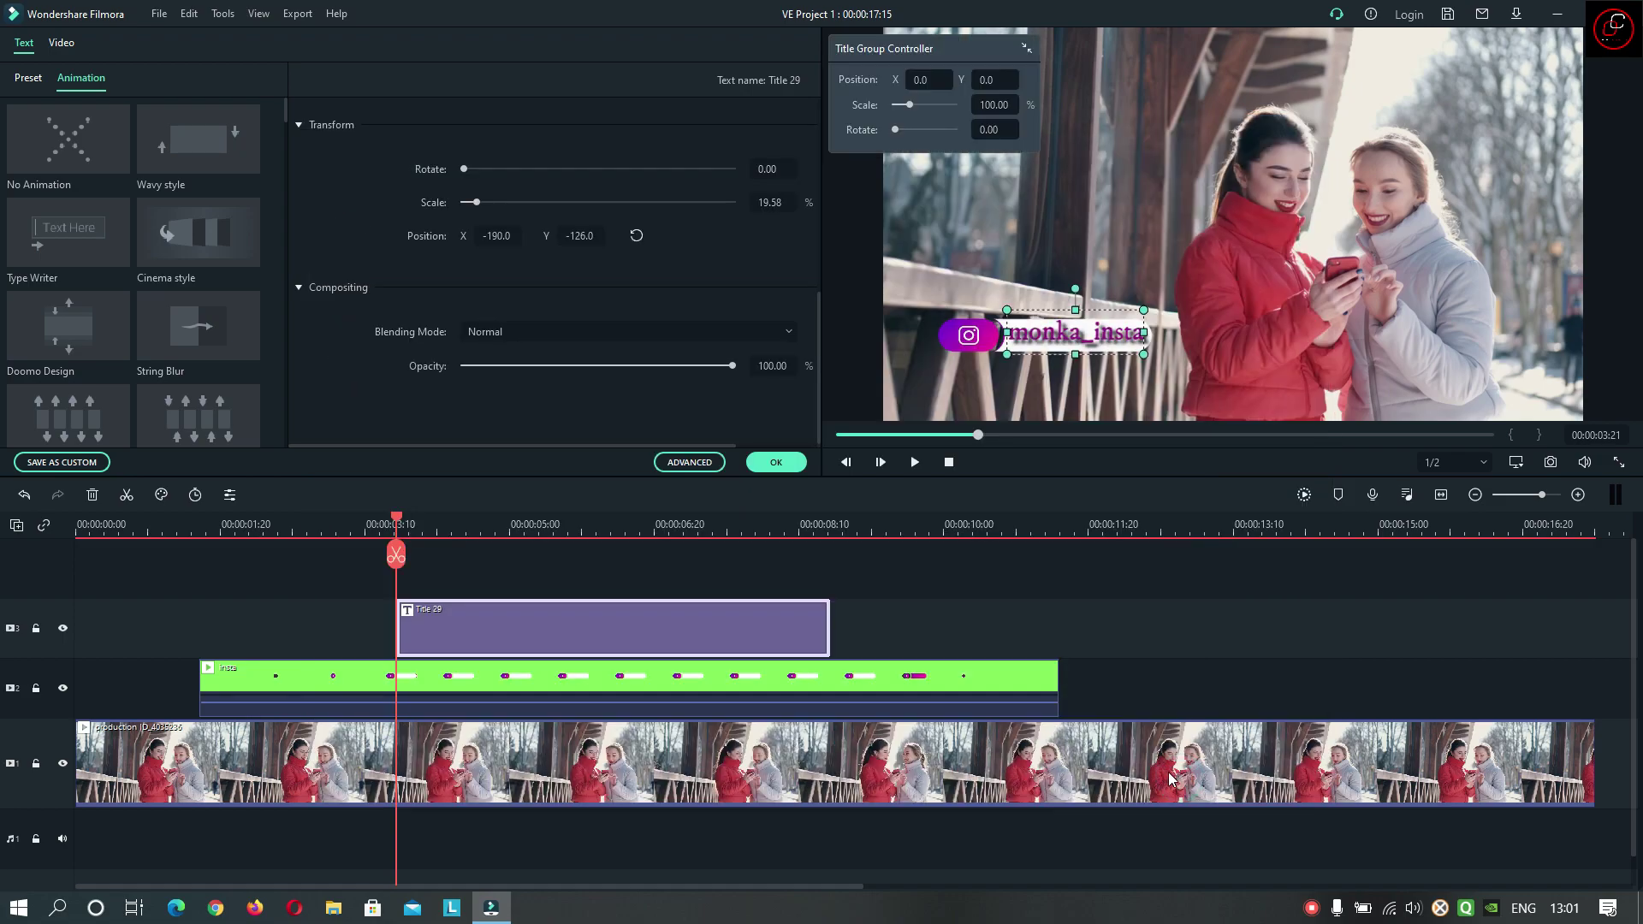
# Step: Trim the end of the insta clip to match the title's end and preview the Instagram lower third from the start
pyautogui.click(996, 689)
pyautogui.moveTo(1057, 676); pyautogui.dragTo(829, 676)
pyautogui.click(948, 462)
pyautogui.click(915, 462)
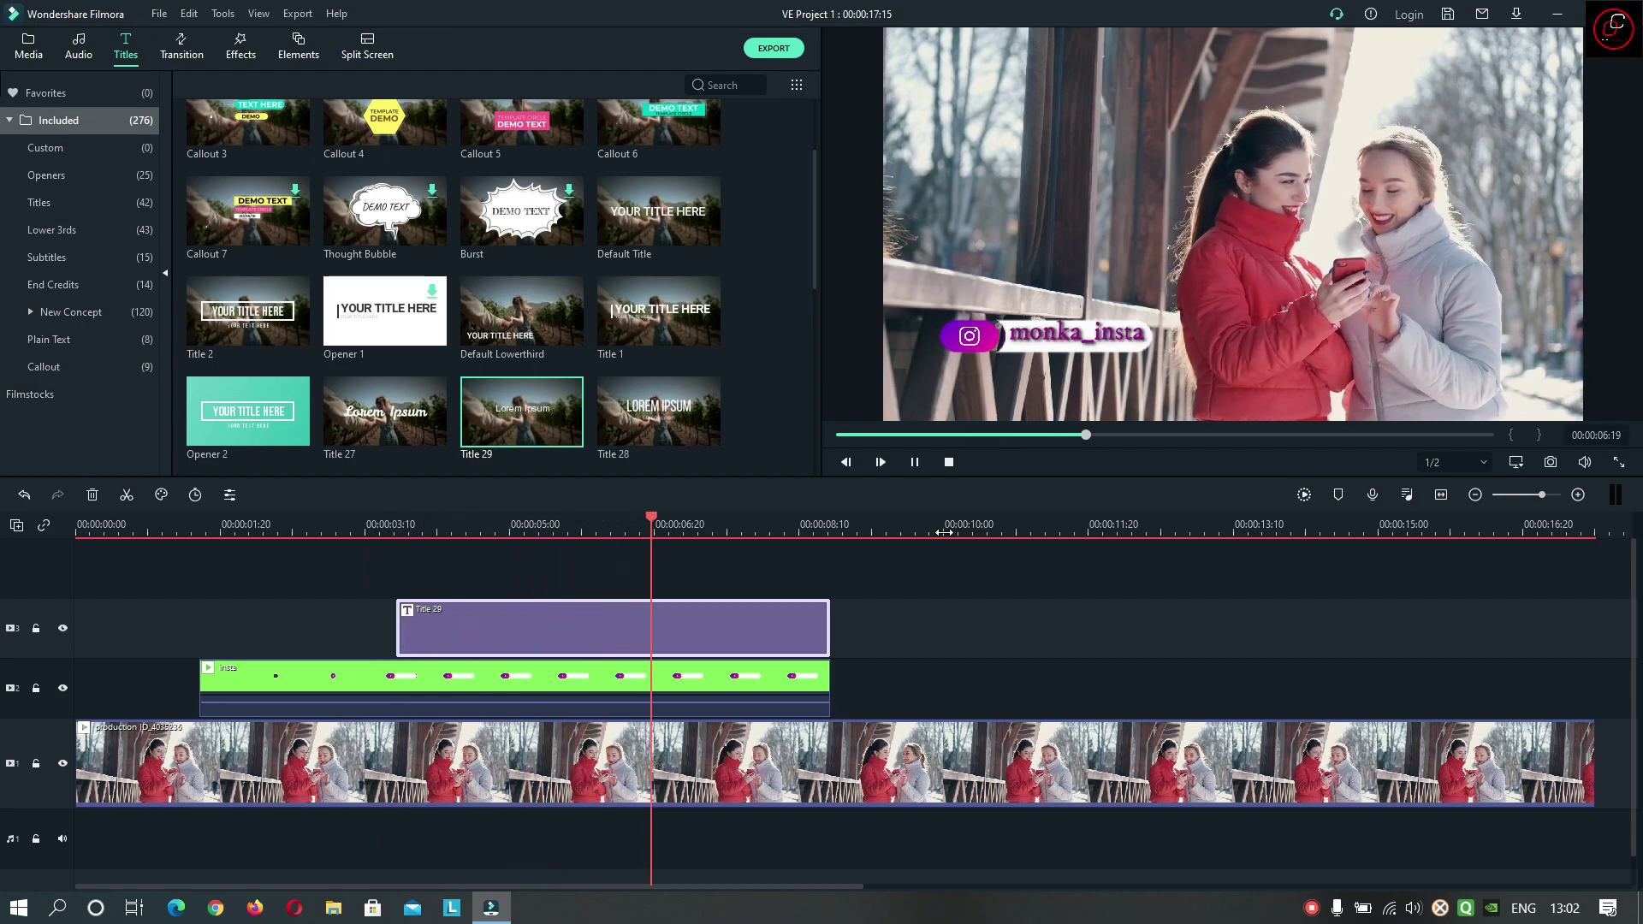
pyautogui.click(914, 462)
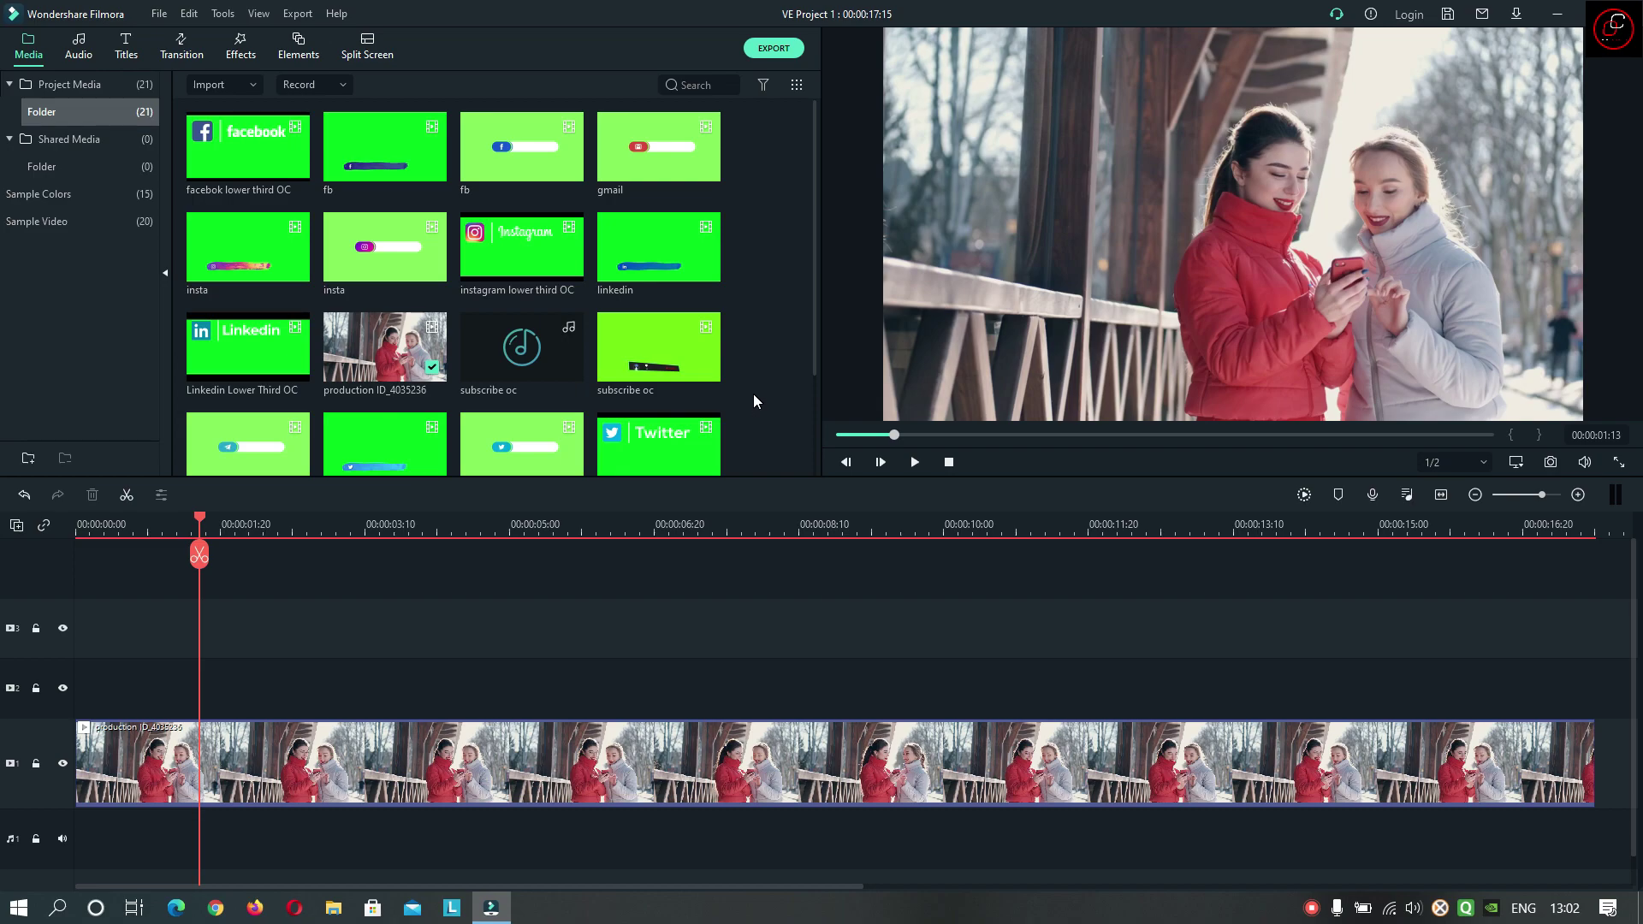
# Step: Preview the subscribe oc video and sound, and place them above the footage and on the audio track, both starting at 00:00:01:13
pyautogui.doubleClick(666, 338)
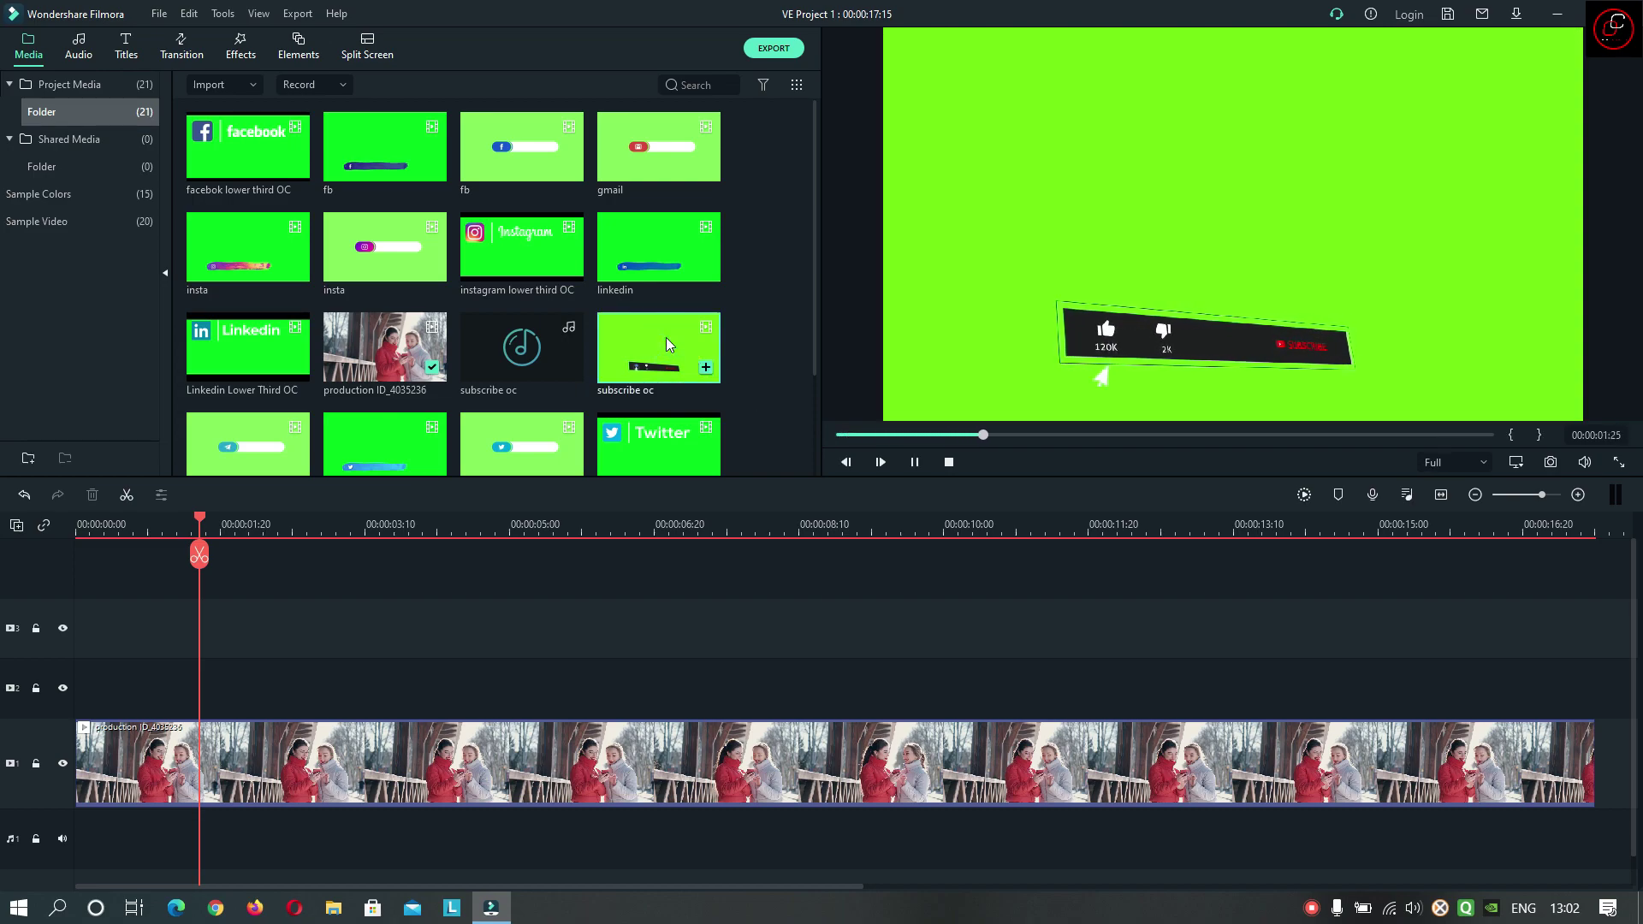
pyautogui.moveTo(666, 337); pyautogui.dragTo(209, 684)
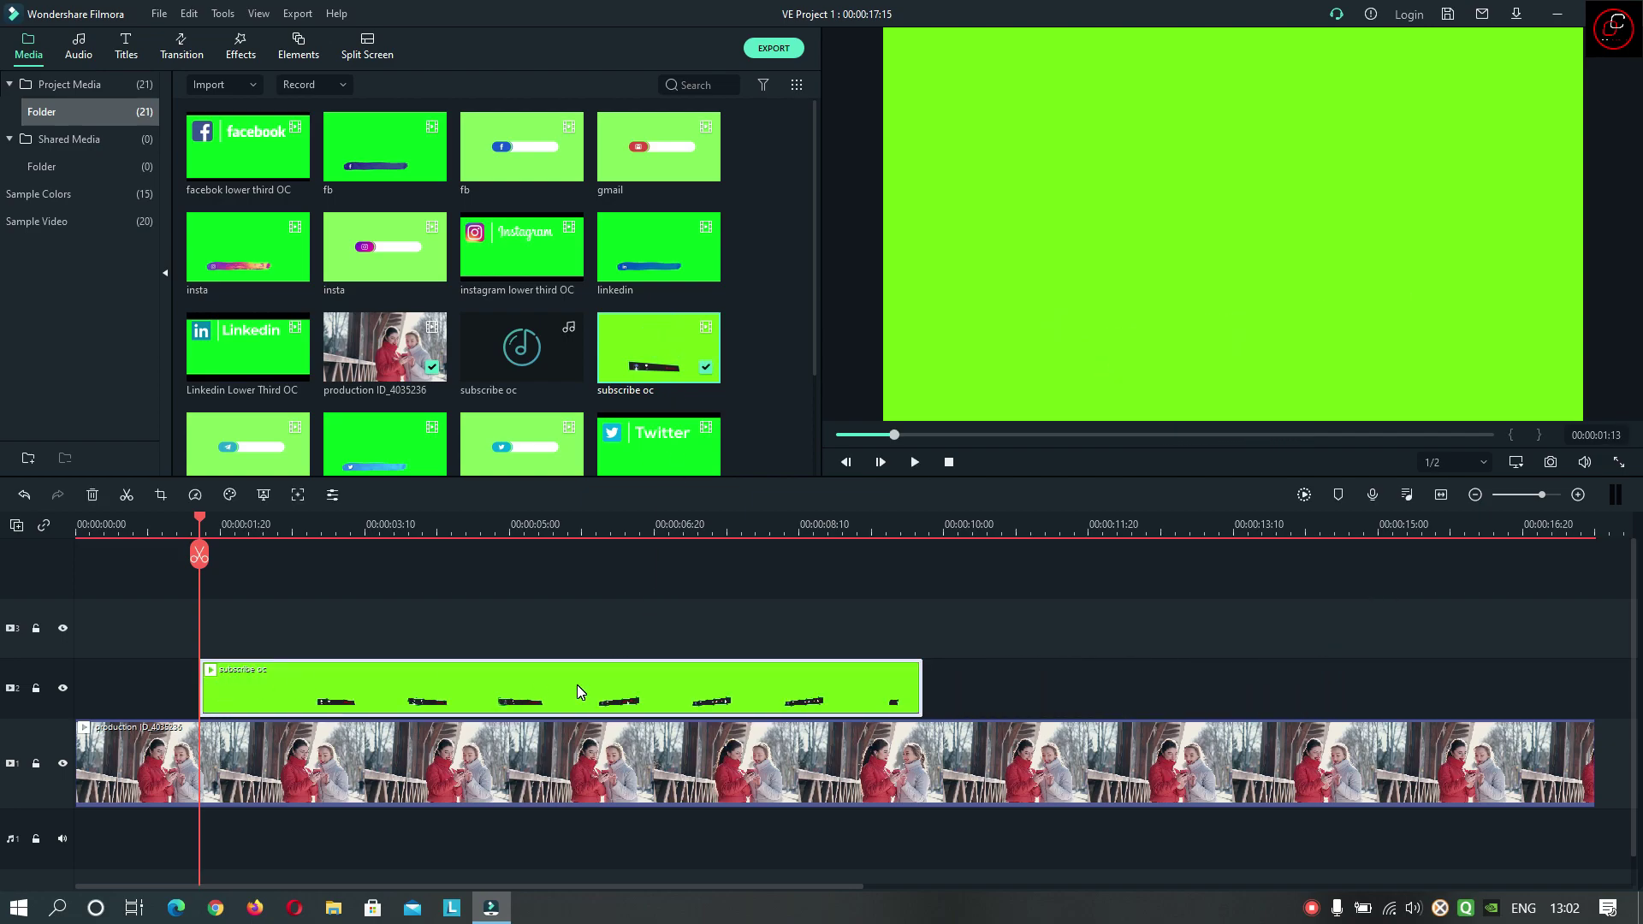
pyautogui.doubleClick(518, 354)
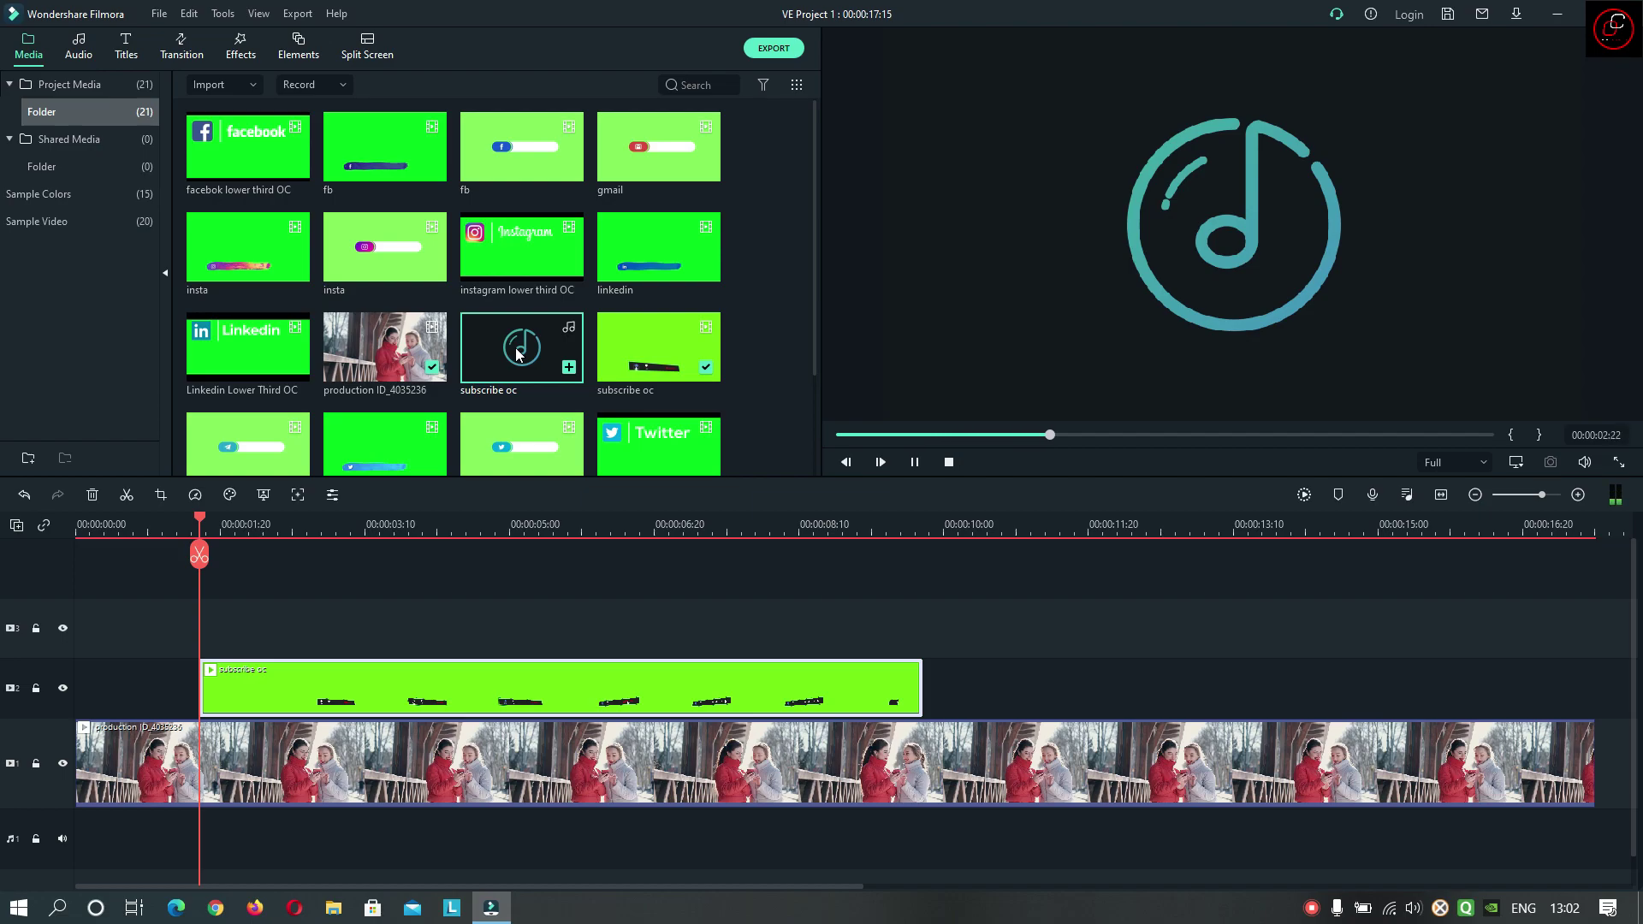
pyautogui.click(913, 462)
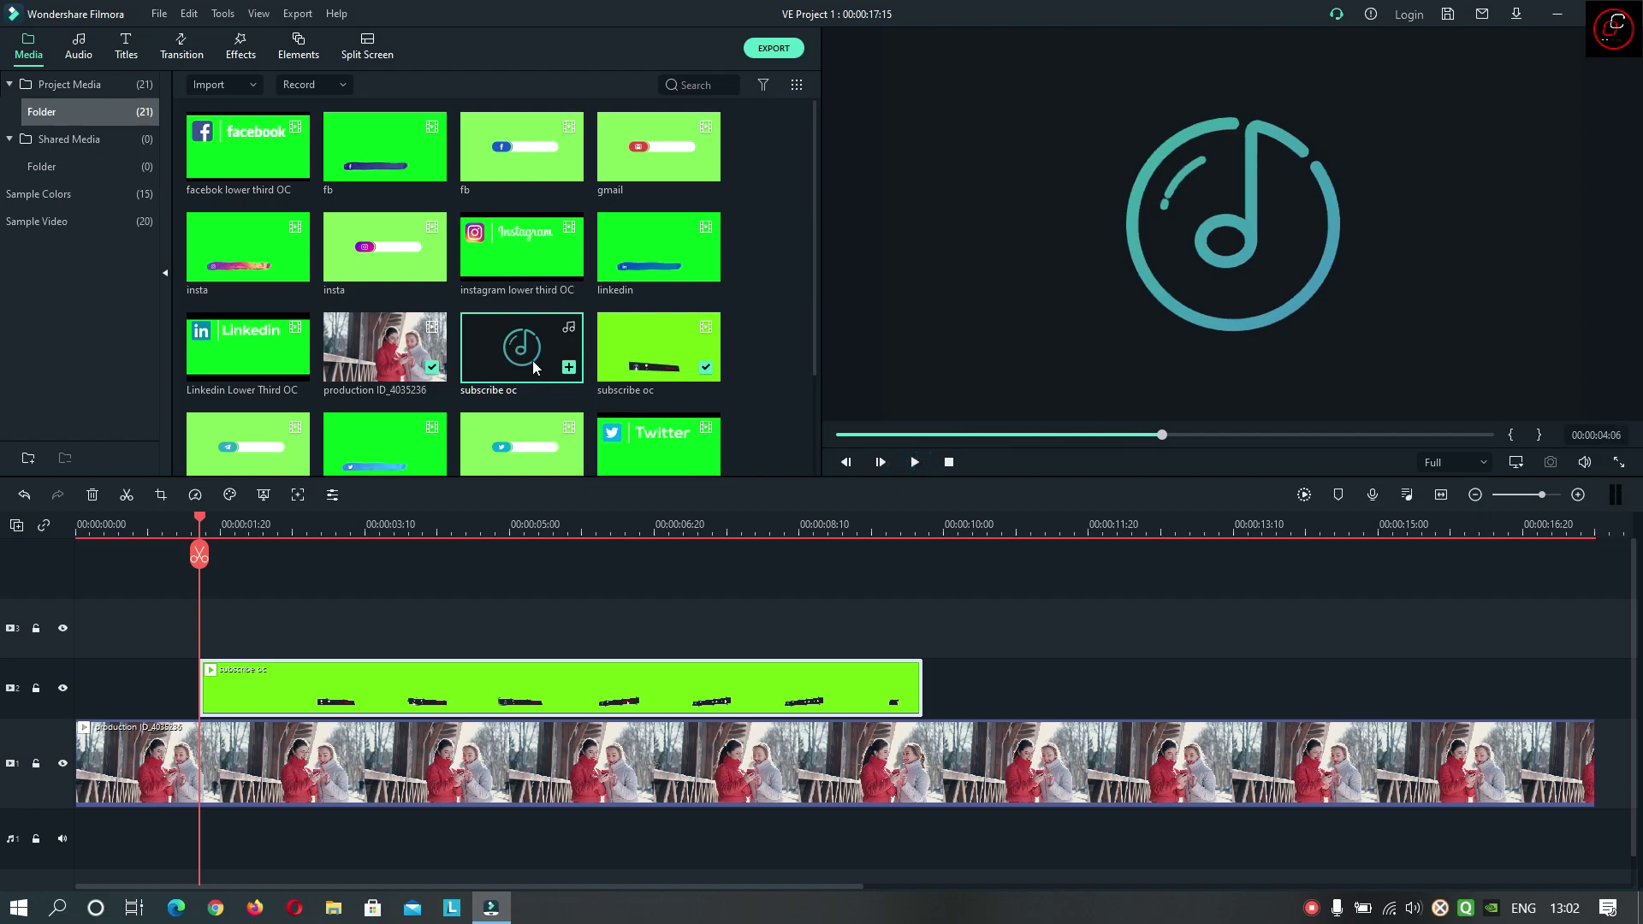
pyautogui.moveTo(528, 349); pyautogui.dragTo(197, 821)
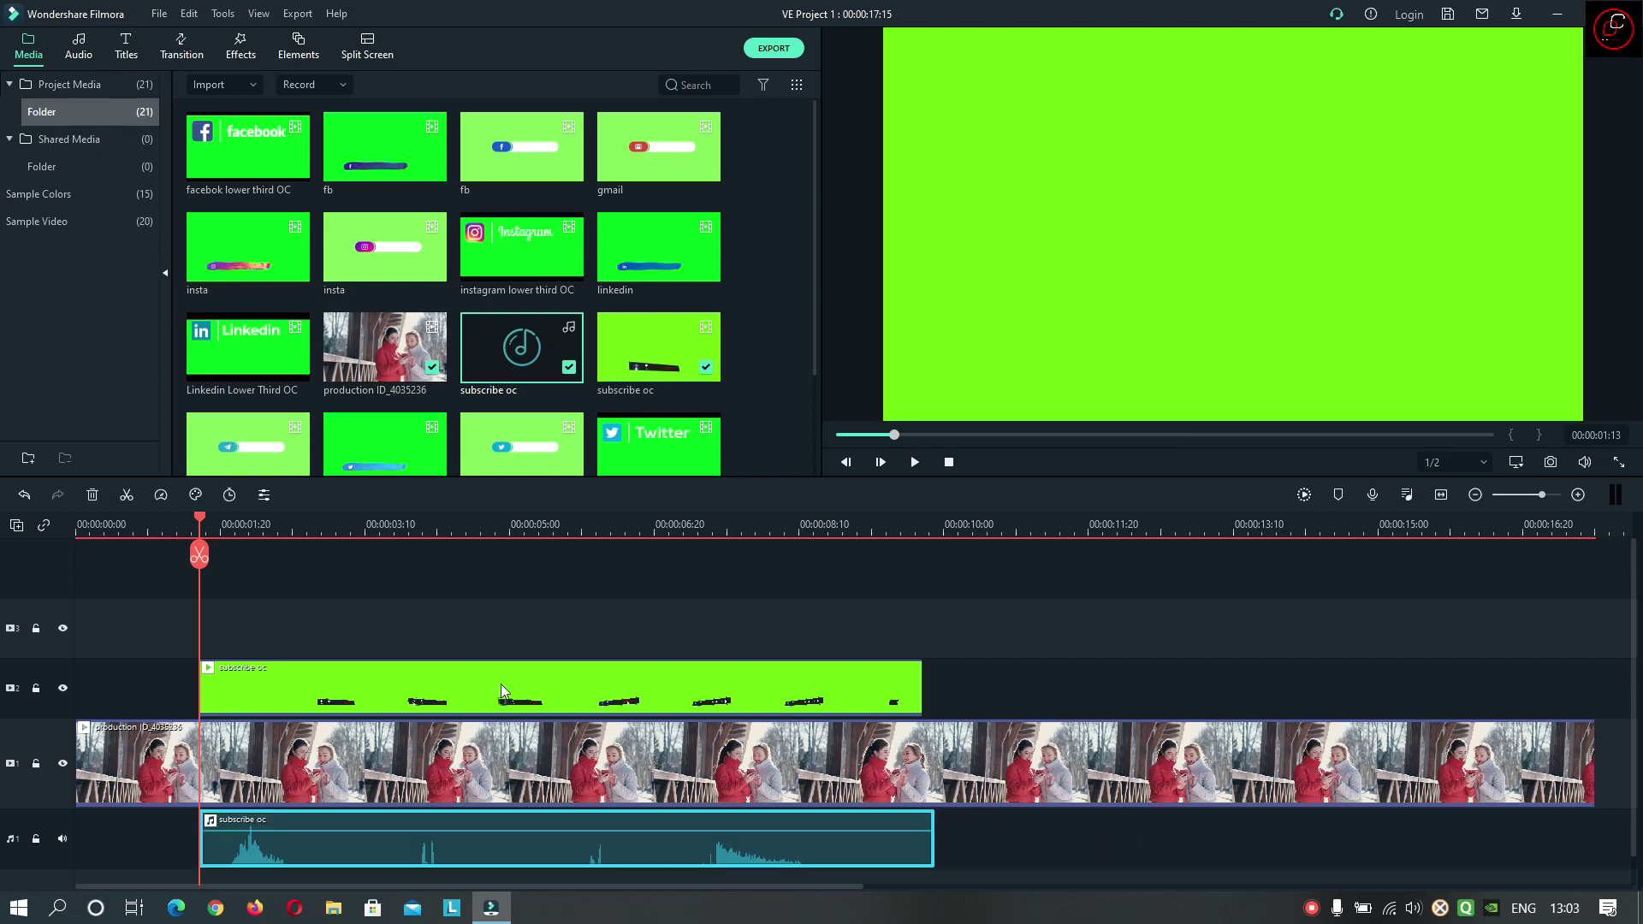
# Step: Enable Chroma Key on the subscribe oc clip with offset 4
pyautogui.doubleClick(573, 682)
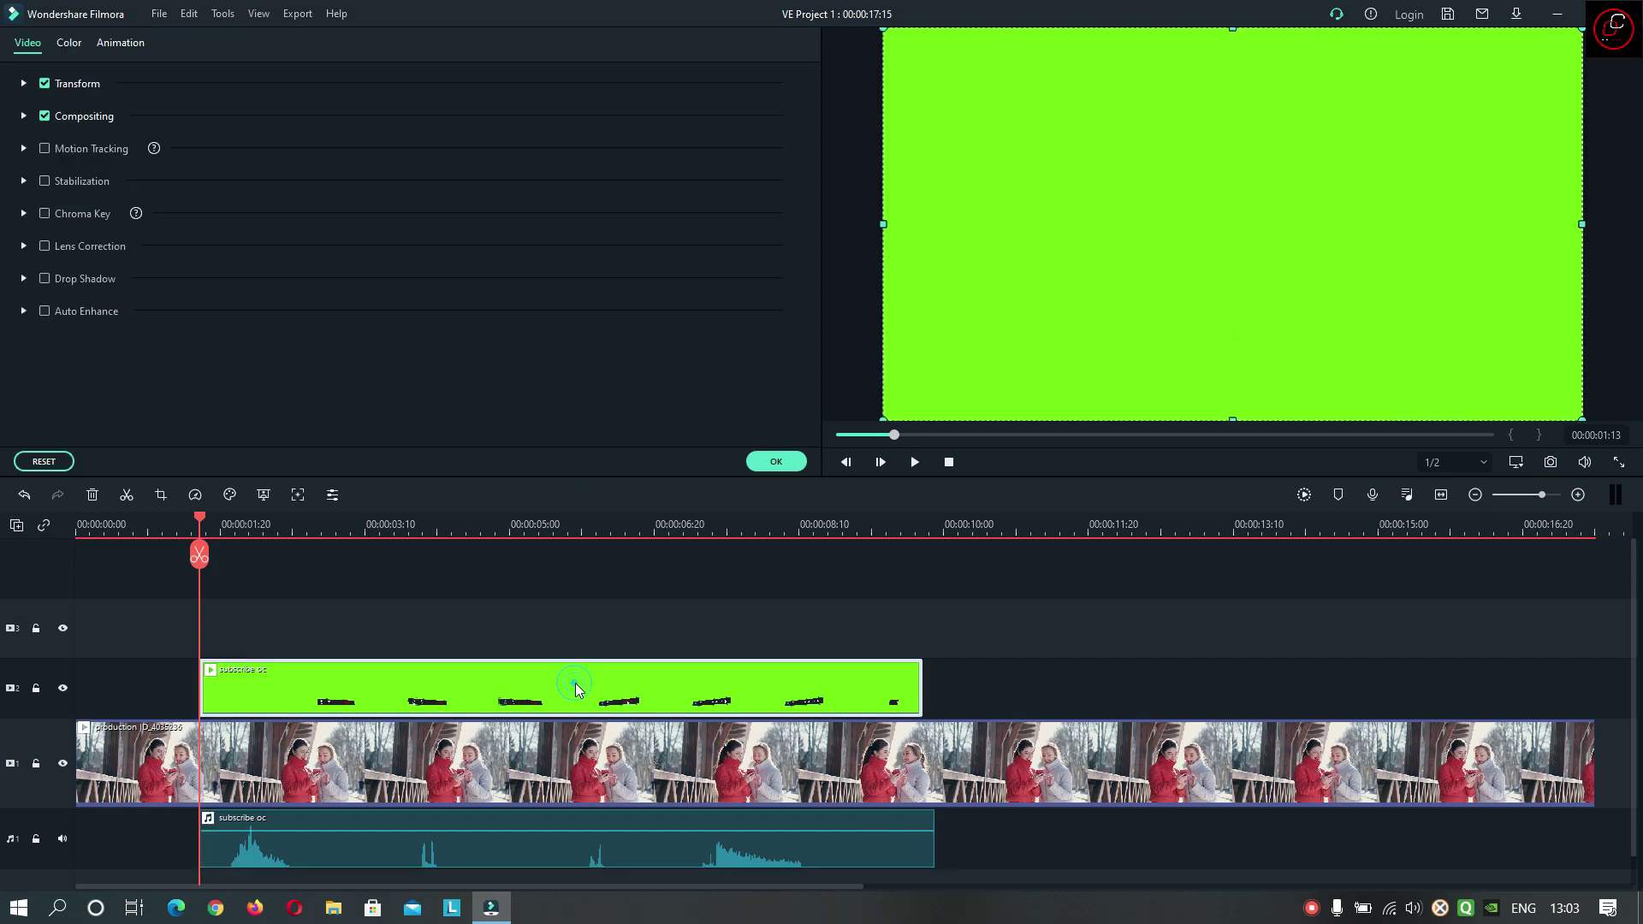
pyautogui.click(1586, 462)
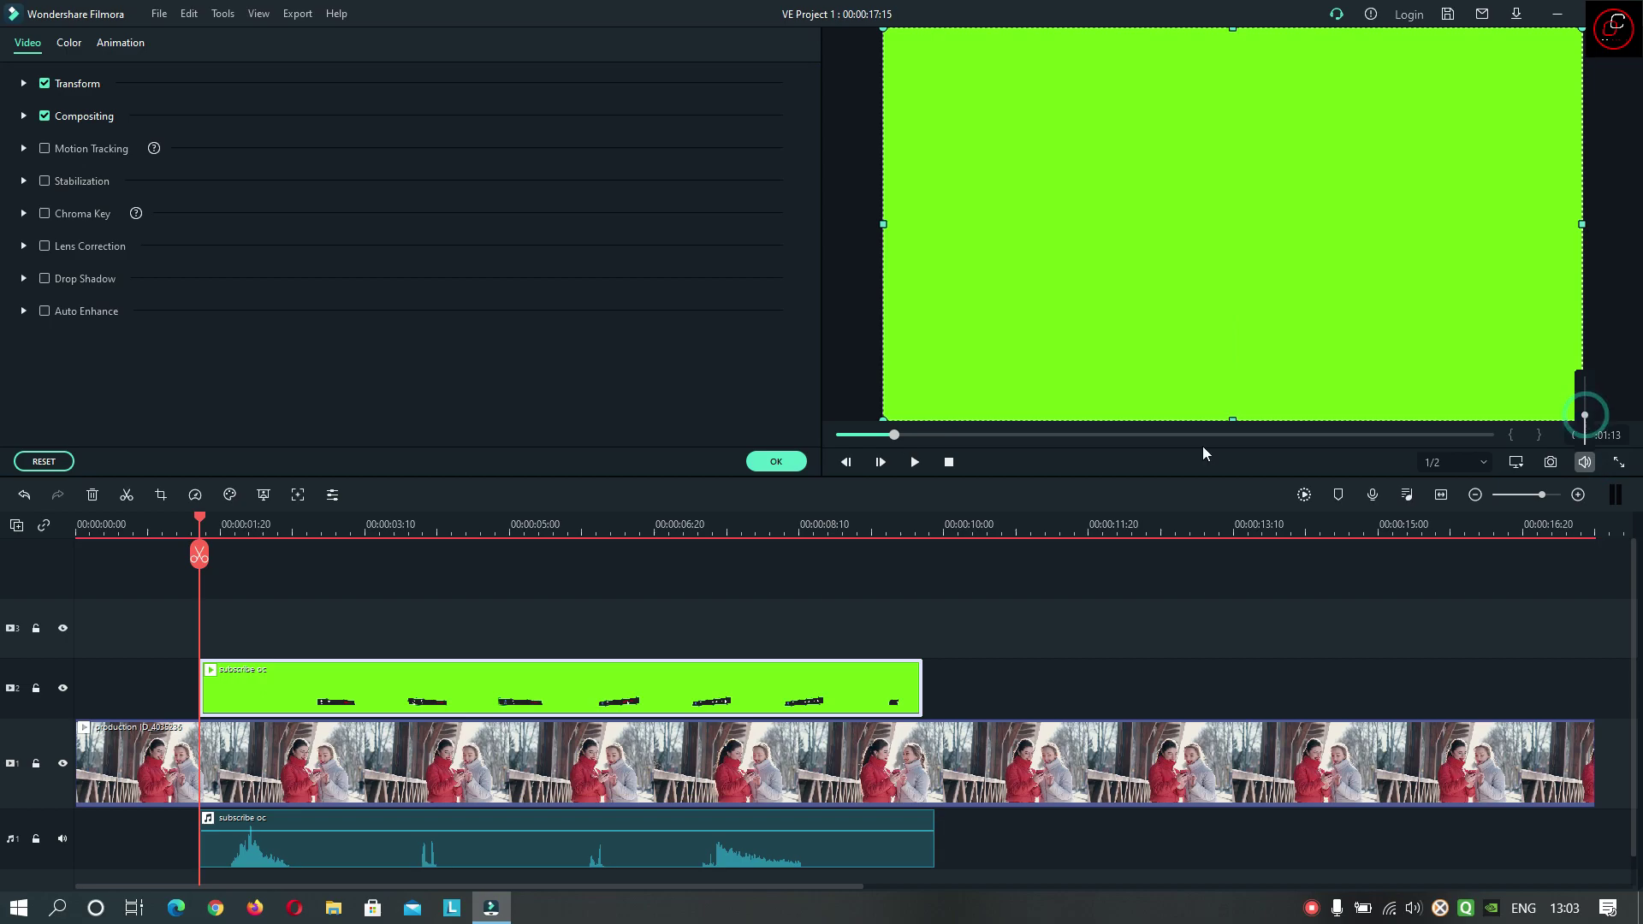
pyautogui.click(46, 213)
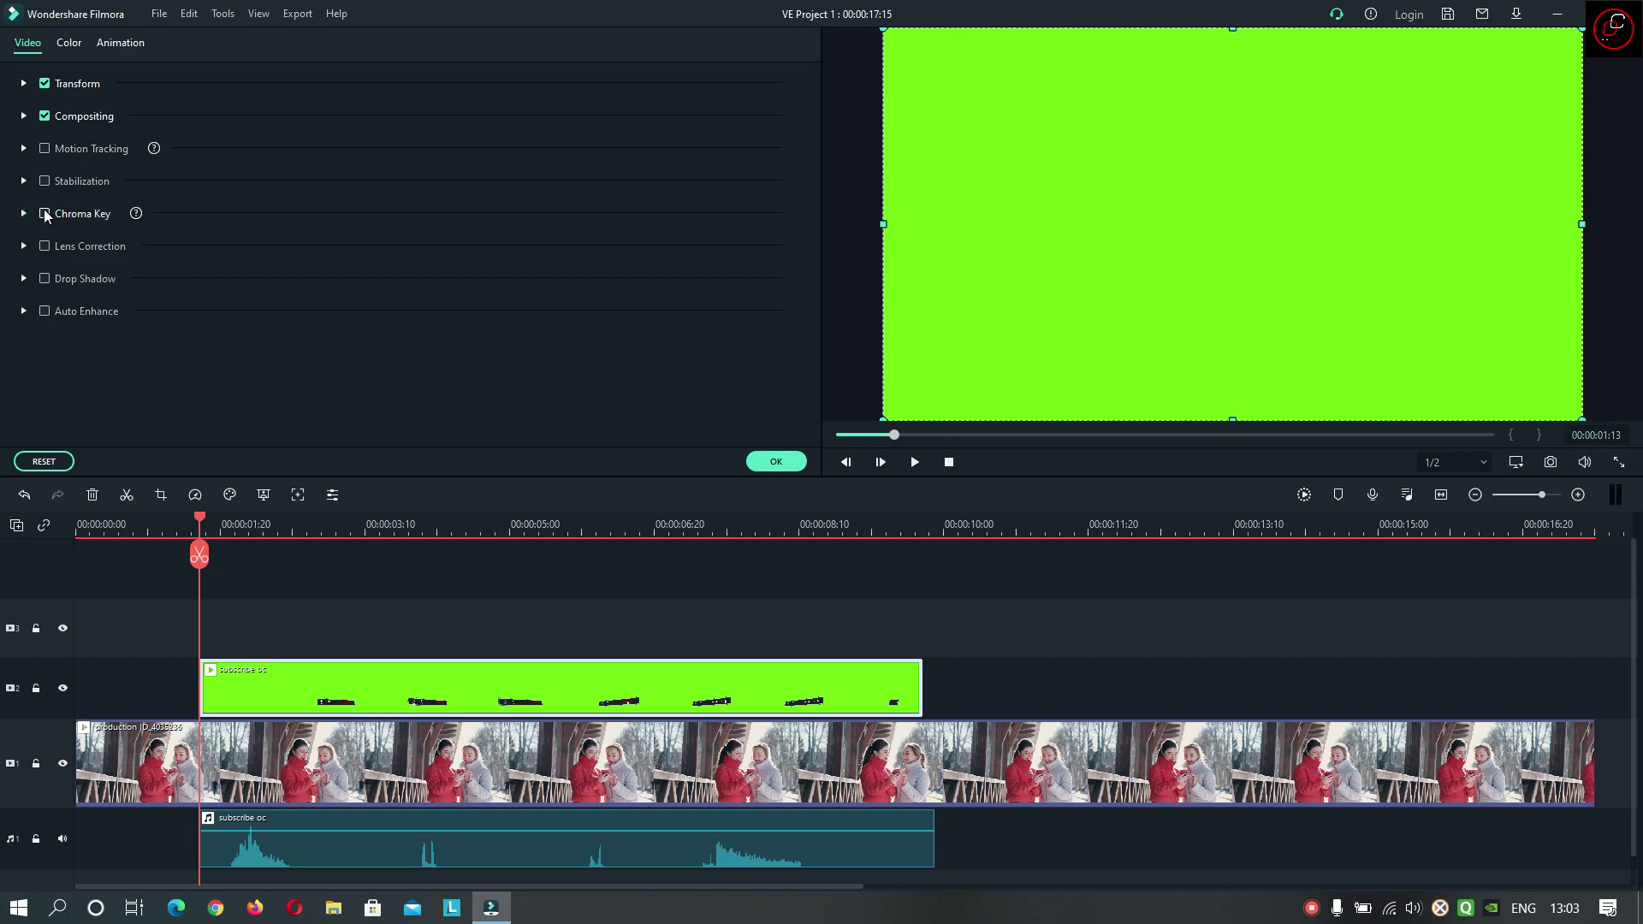
pyautogui.click(587, 296)
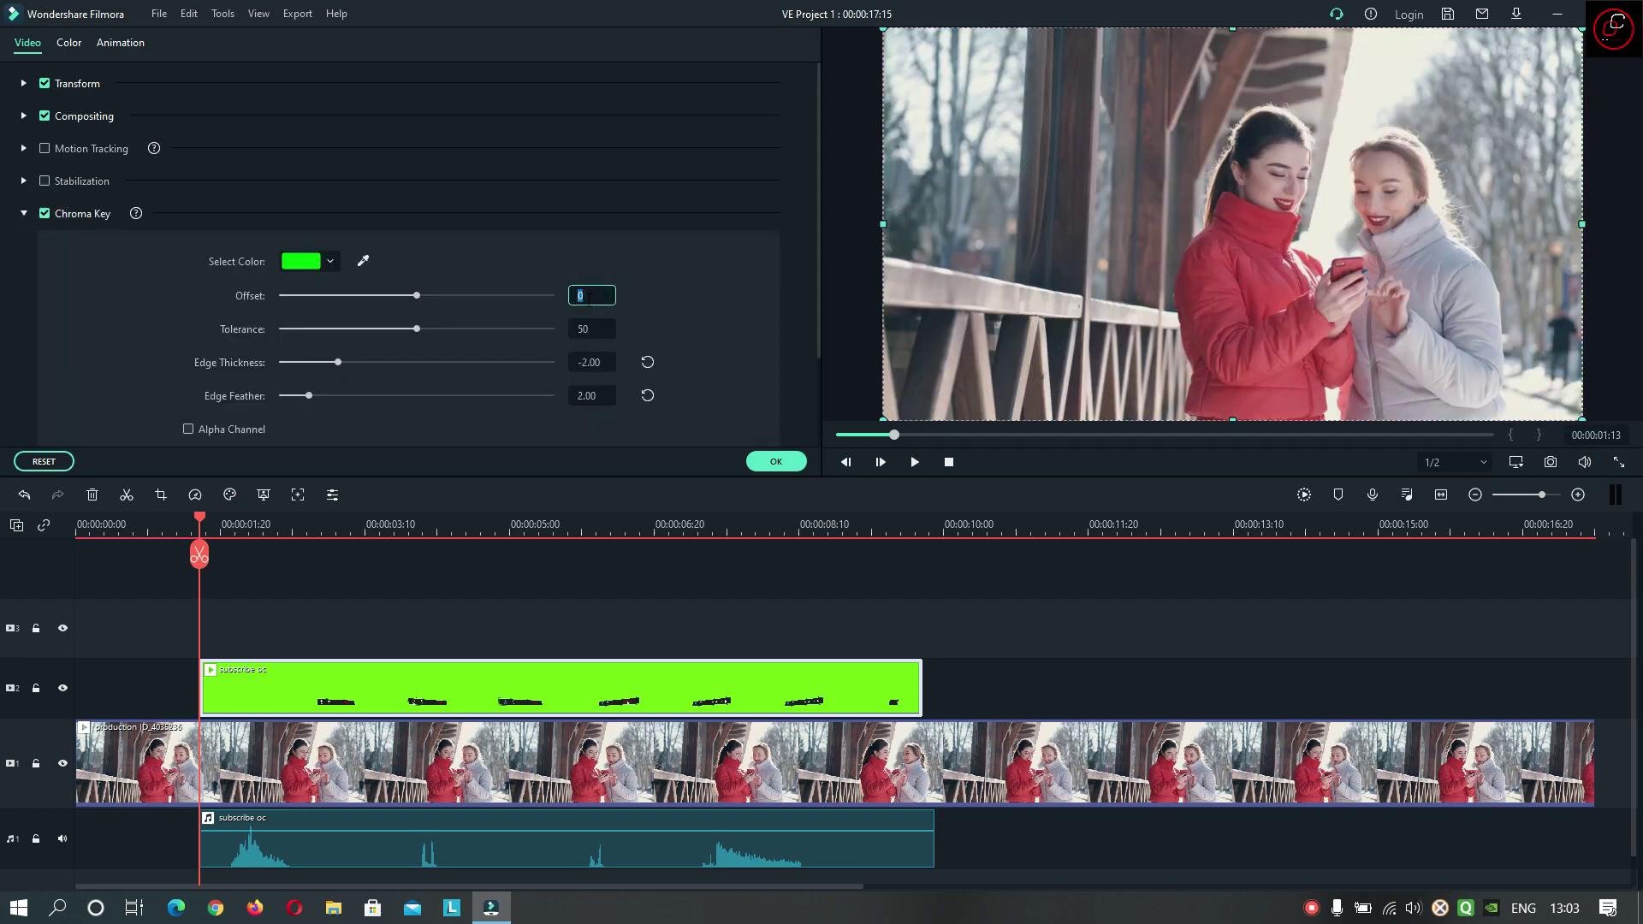
pyautogui.write('4')
pyautogui.press('Return')
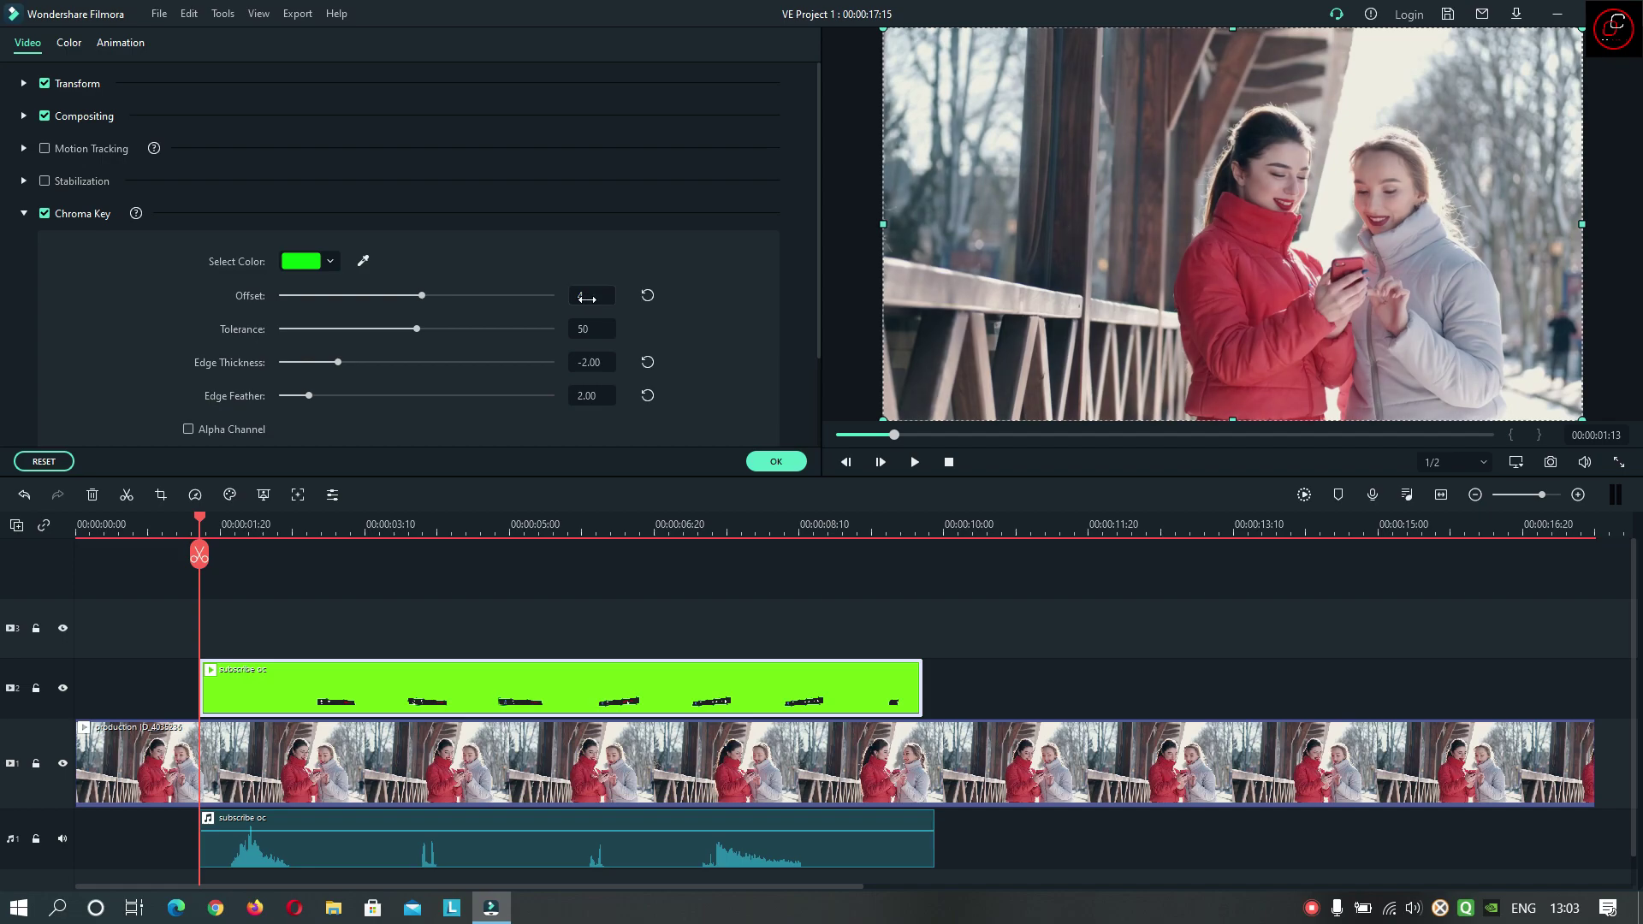
# Step: Preview the keyed subscribe overlay with its sound from the start, and move the playhead to 00:00:07:11
pyautogui.click(949, 462)
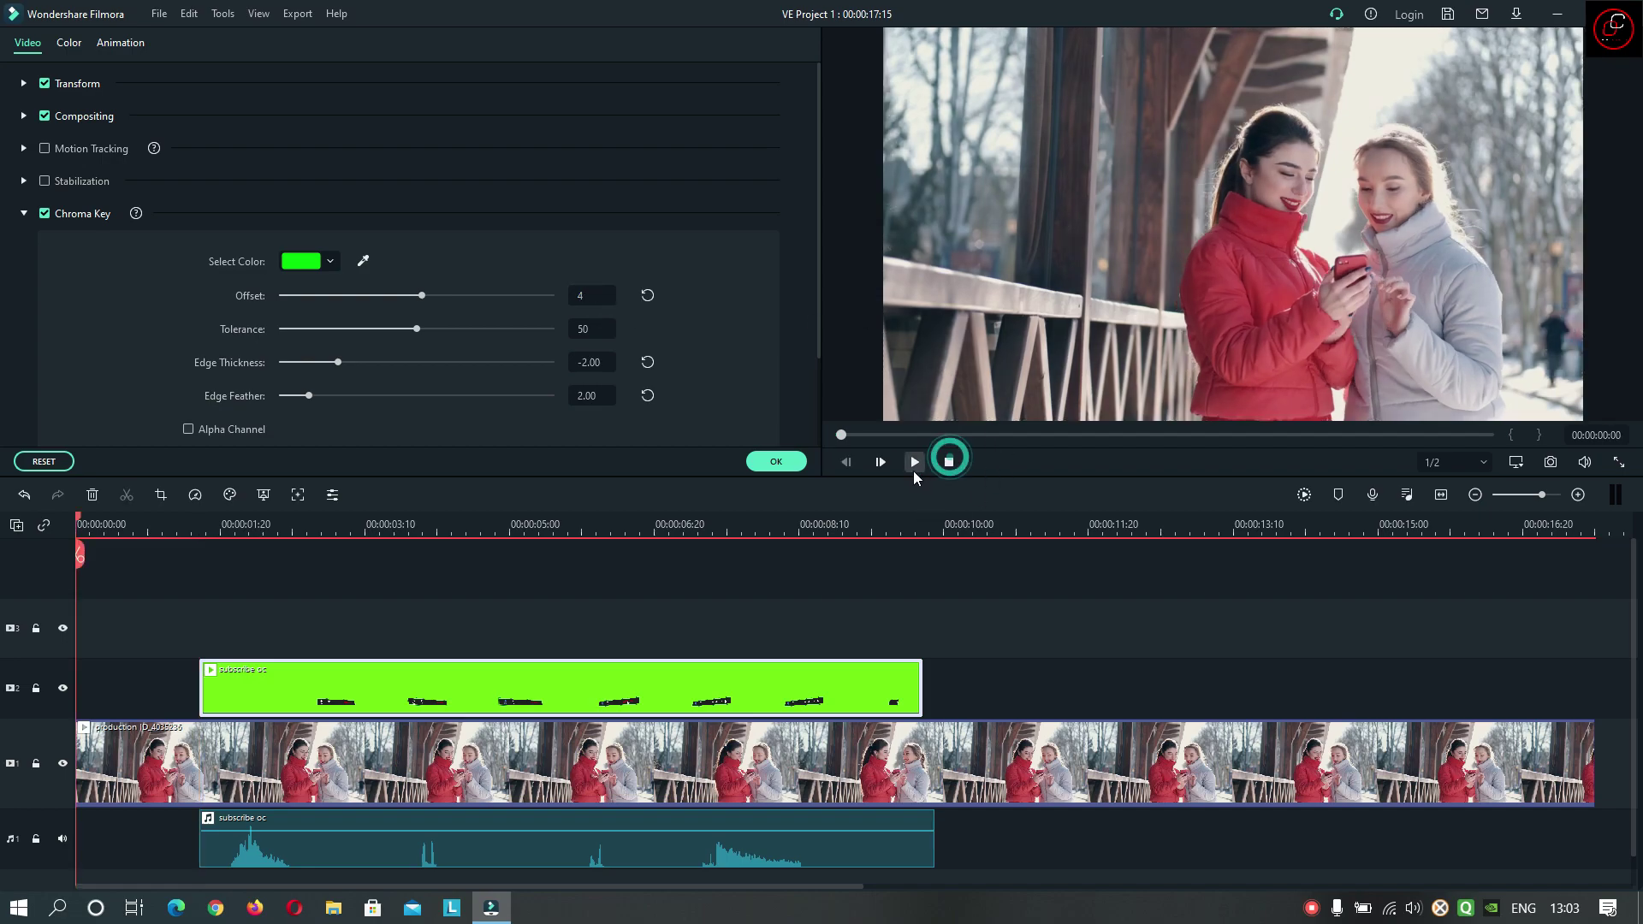
pyautogui.click(791, 461)
pyautogui.click(913, 465)
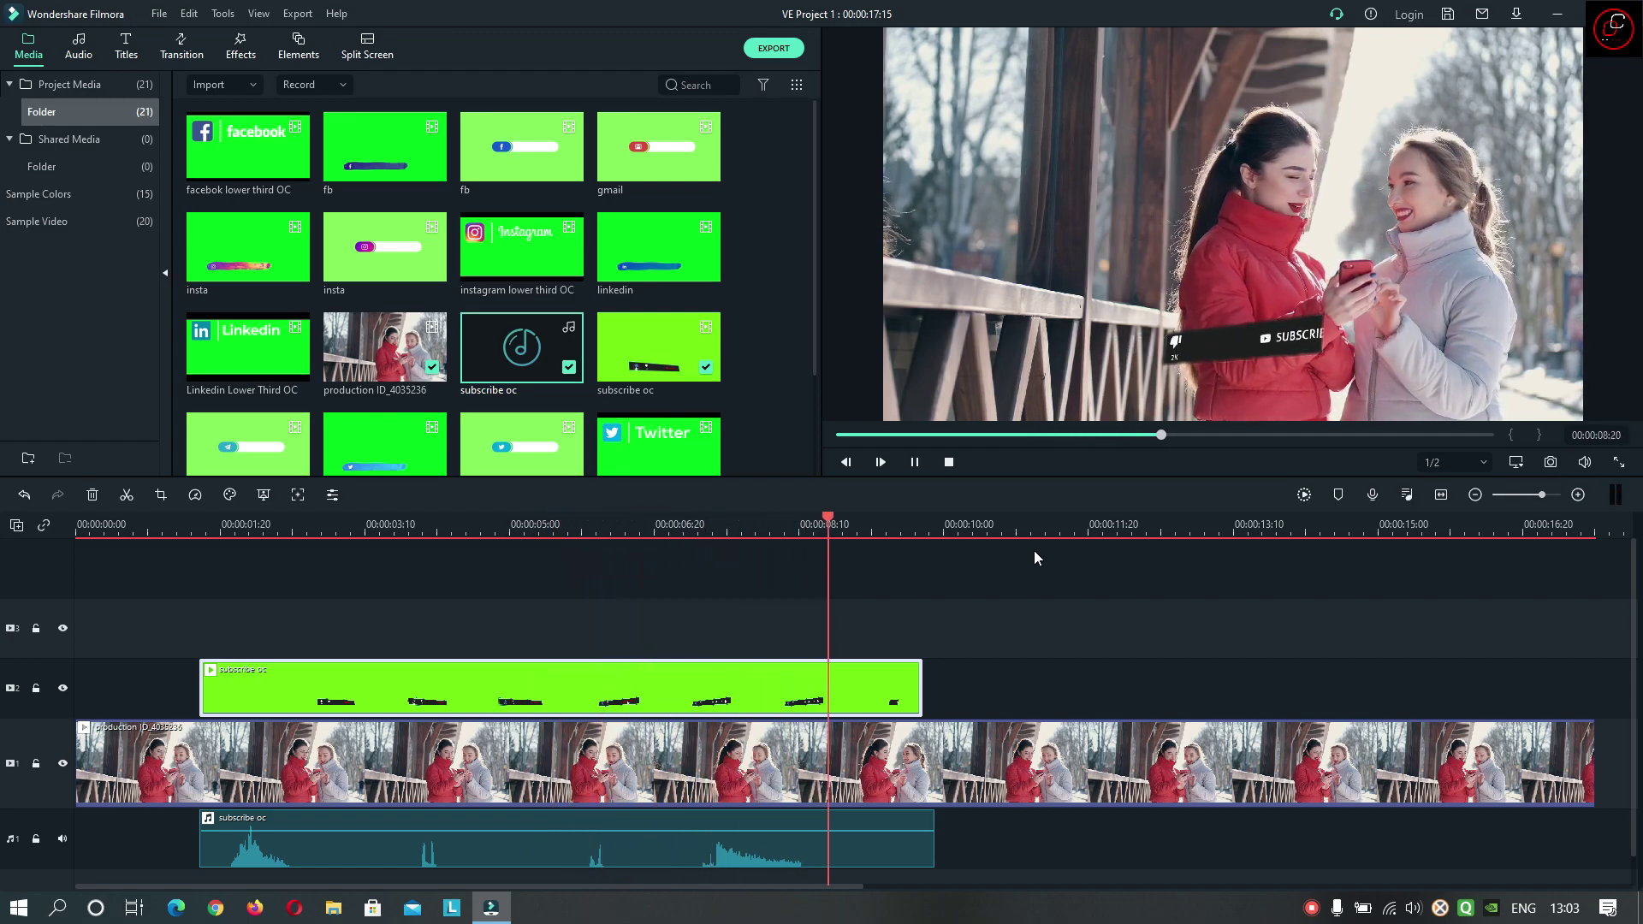
pyautogui.click(948, 462)
pyautogui.click(715, 522)
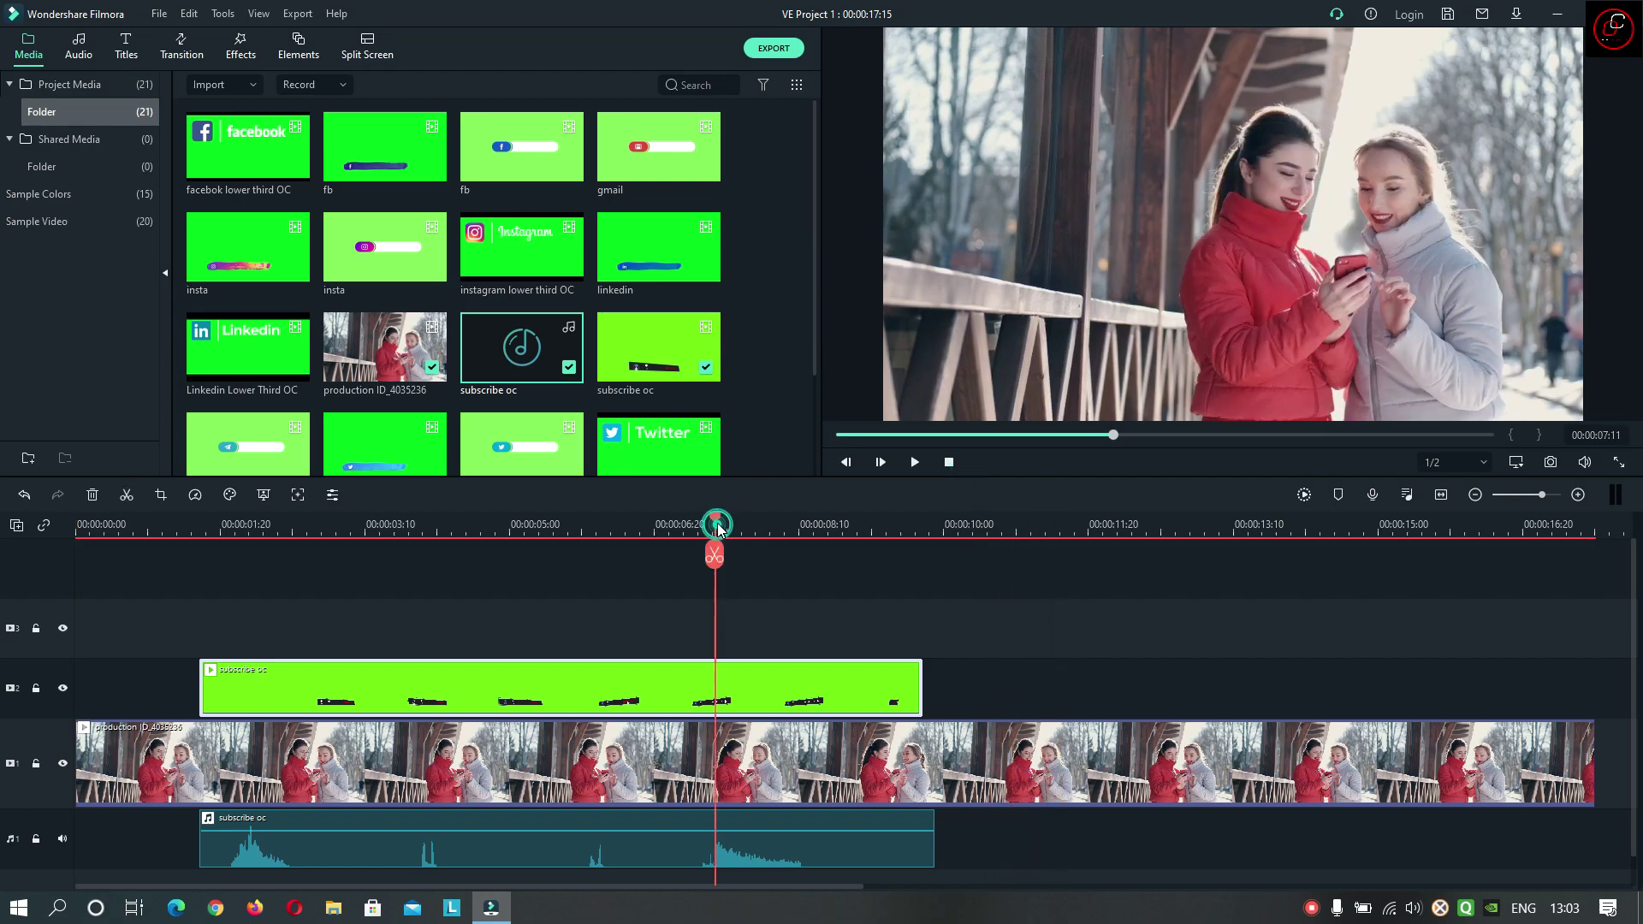